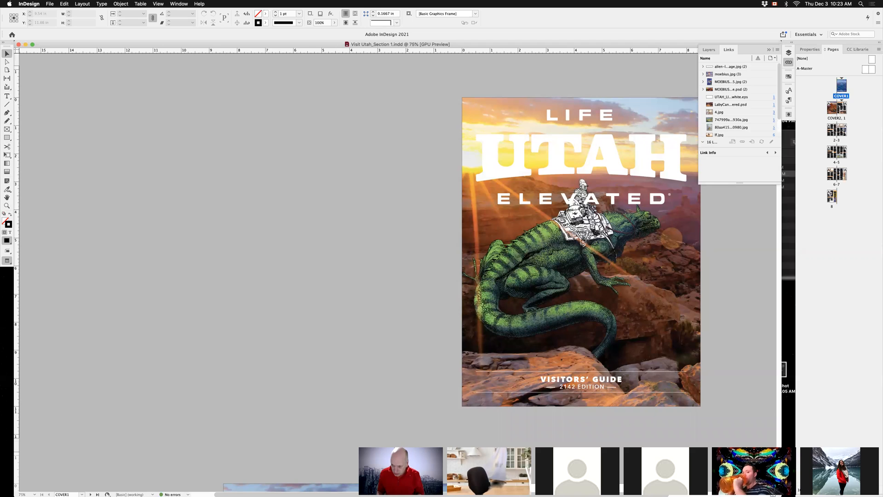
Step: Shrink the document window so that its lower edge sits above the bottom of the screen
drag(779, 492, 739, 405)
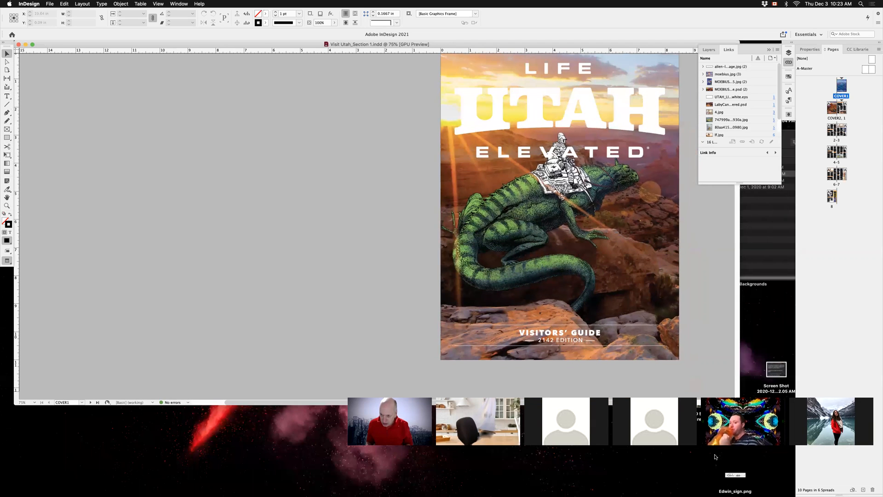
drag(739, 404, 760, 438)
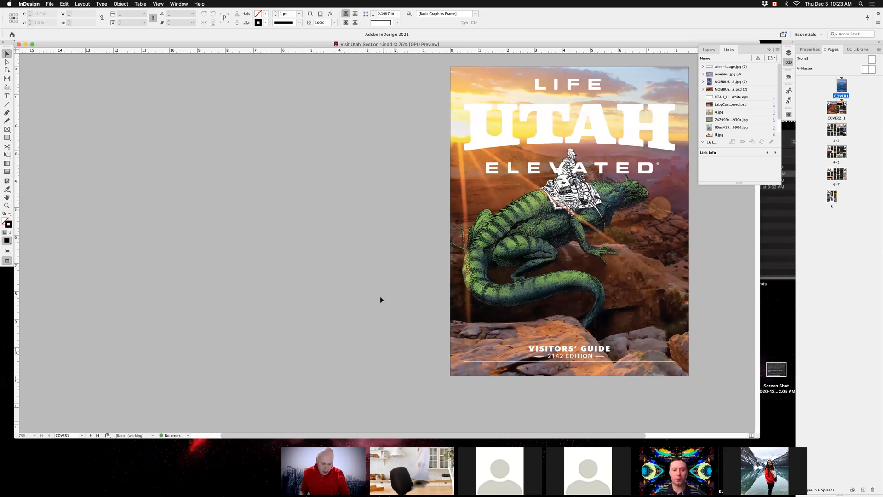
Step: Switch the cover from preview to normal view and delete the stray items on its pasteboard
key(w)
drag(389, 226, 240, 146)
key(Delete)
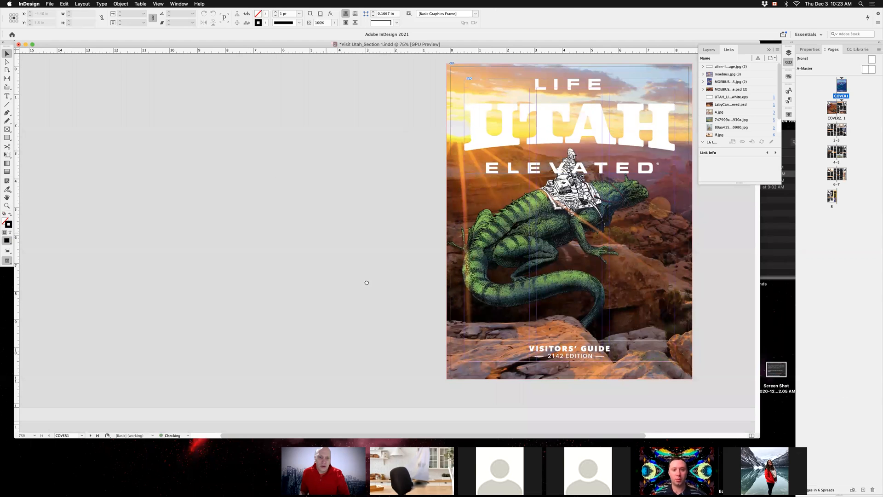
Step: Inspect which paragraph styles the Welcome title and the intro text on page 1 use
drag(367, 282, 345, 147)
key(super+minus)
drag(364, 317, 342, 213)
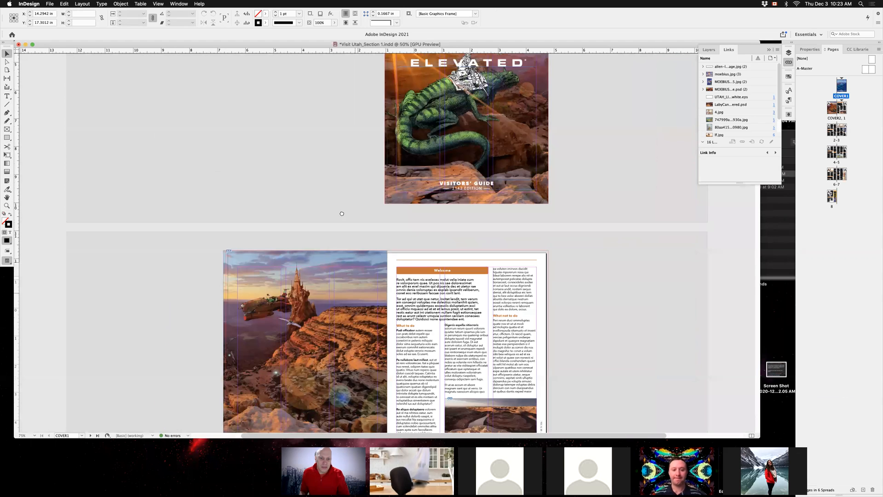
scroll(587, 242, down, 5)
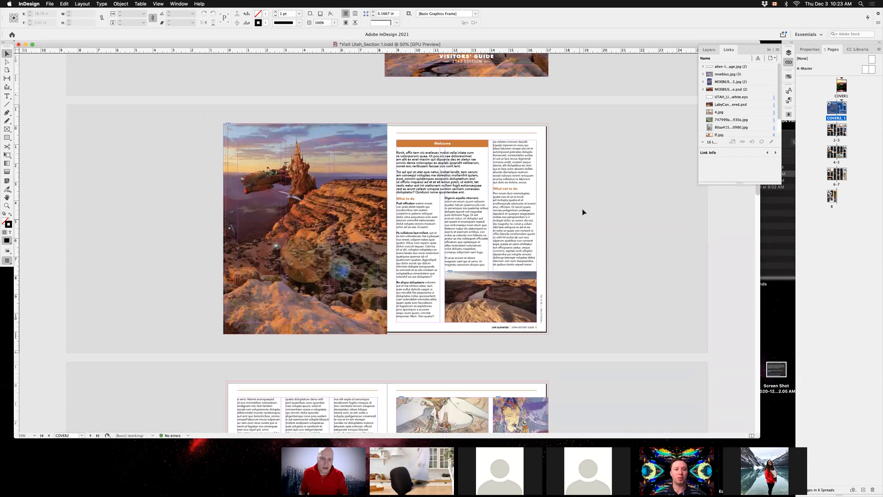
key(e)
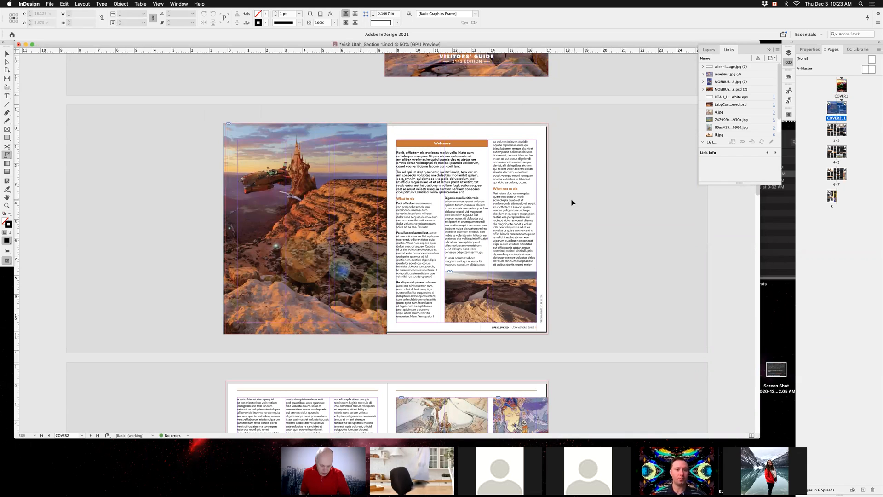
drag(457, 177, 487, 192)
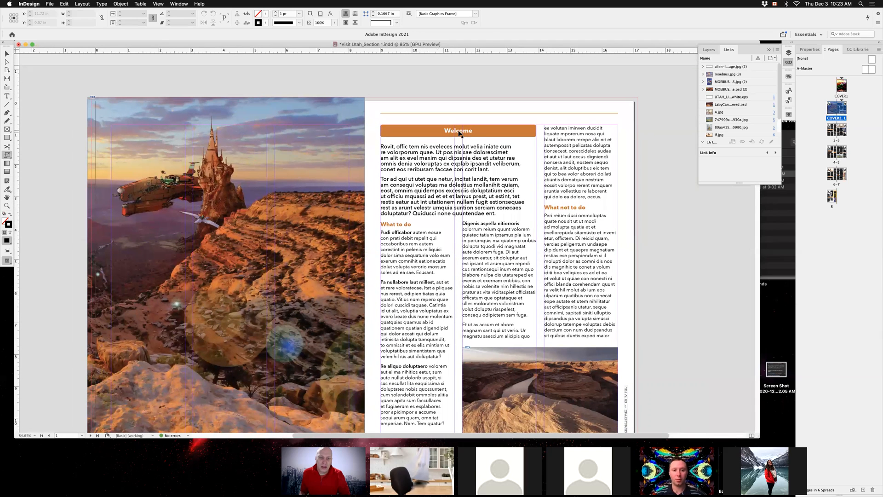
click(789, 102)
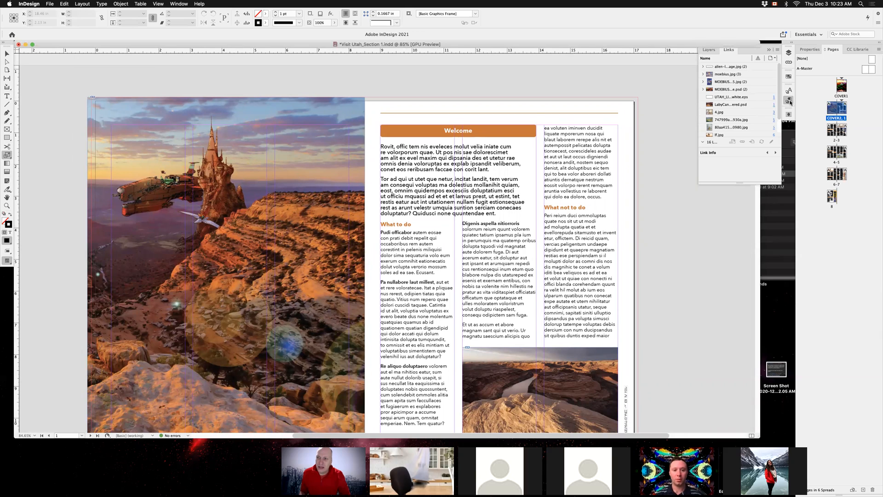
click(475, 137)
click(7, 104)
key(t)
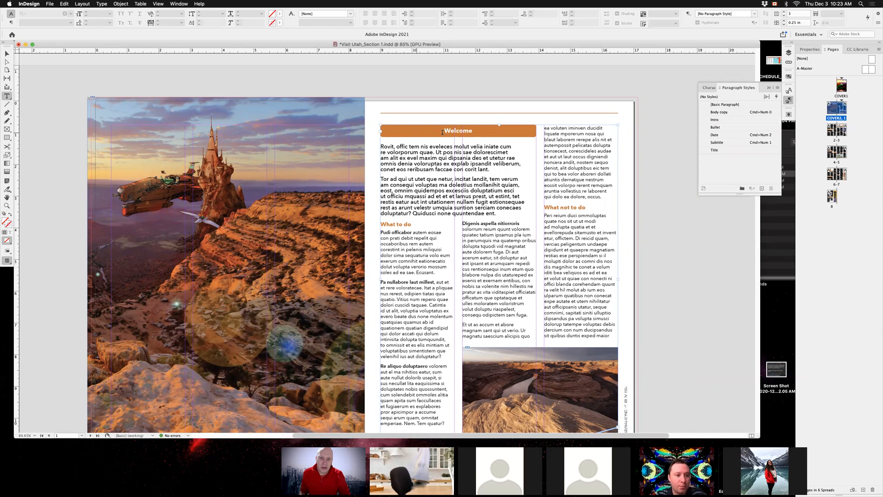
double_click(466, 131)
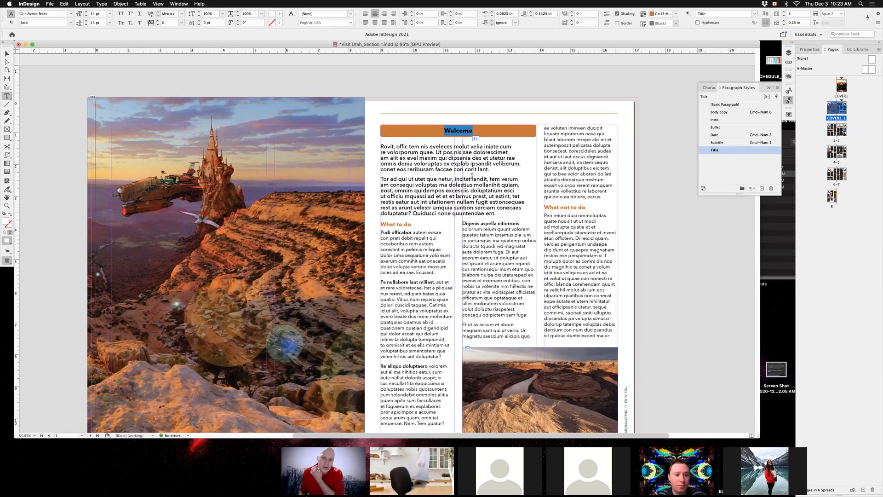
drag(446, 158, 450, 180)
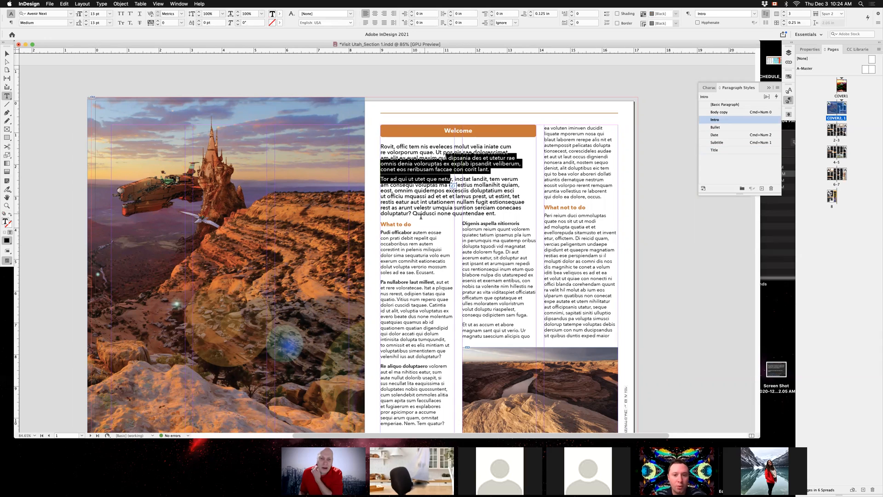
Step: Capitalize the second word of the "What to do" subtitle on page 1 so it reads "What To do"
click(408, 227)
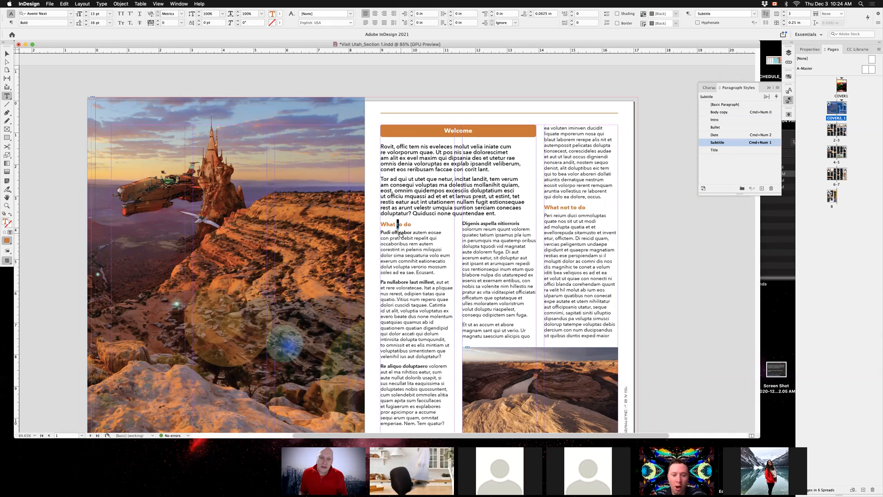
drag(397, 226, 400, 226)
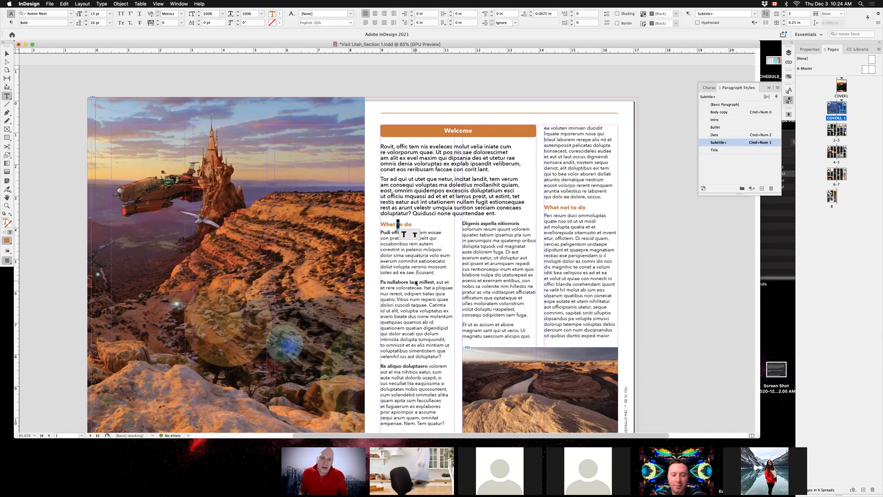
text(T)
Step: Check the character style of the bold lead-in and the paragraph style of the body text on page 1
click(390, 232)
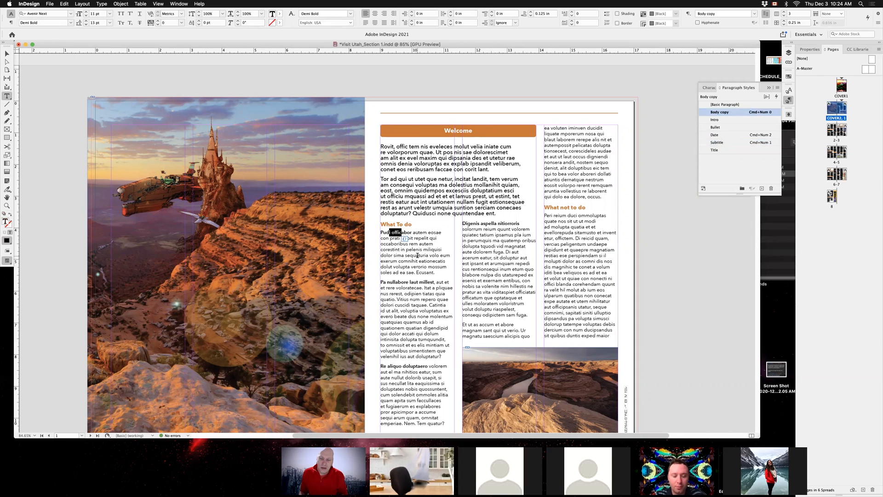
click(709, 87)
click(469, 253)
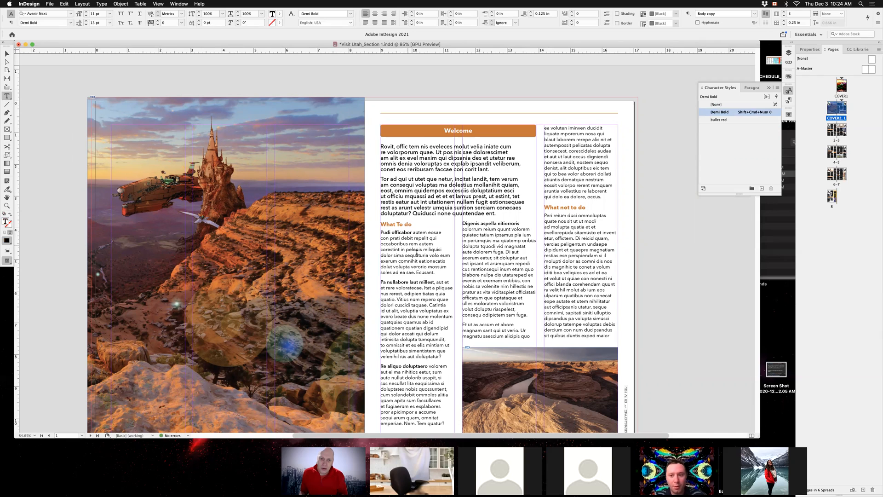
drag(408, 243, 422, 261)
click(752, 88)
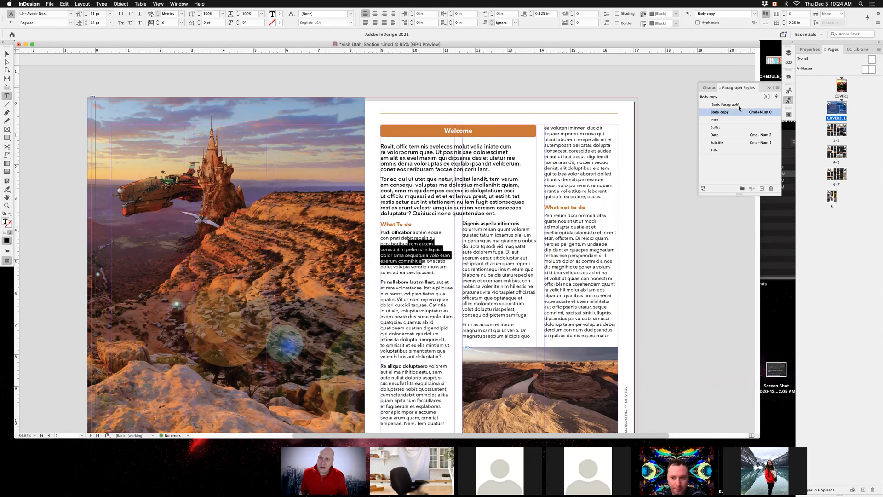
drag(489, 264, 496, 292)
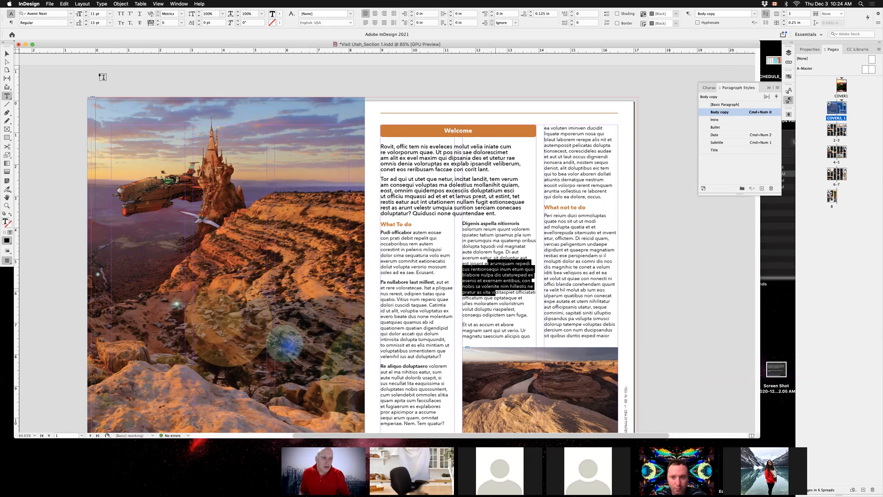
click(8, 54)
click(687, 287)
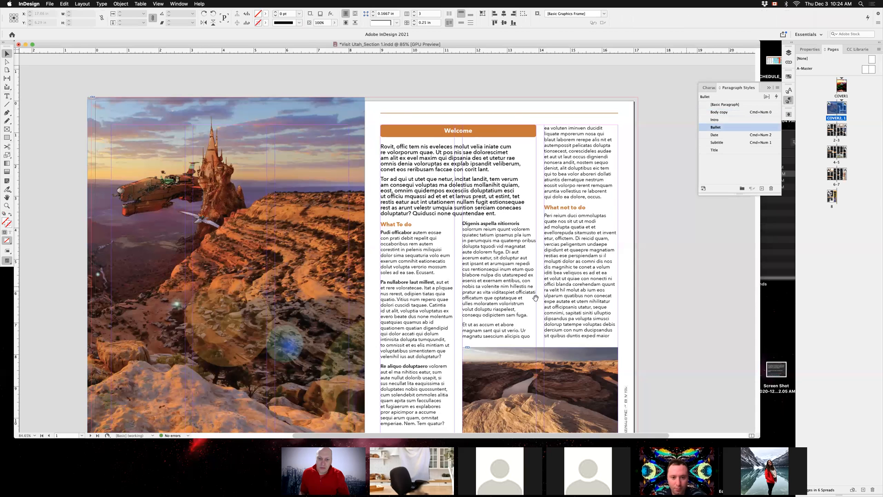
Step: Open the A-Master spread and examine the page number marker in the left page's footer
alt+click(459, 288)
drag(549, 307, 642, 324)
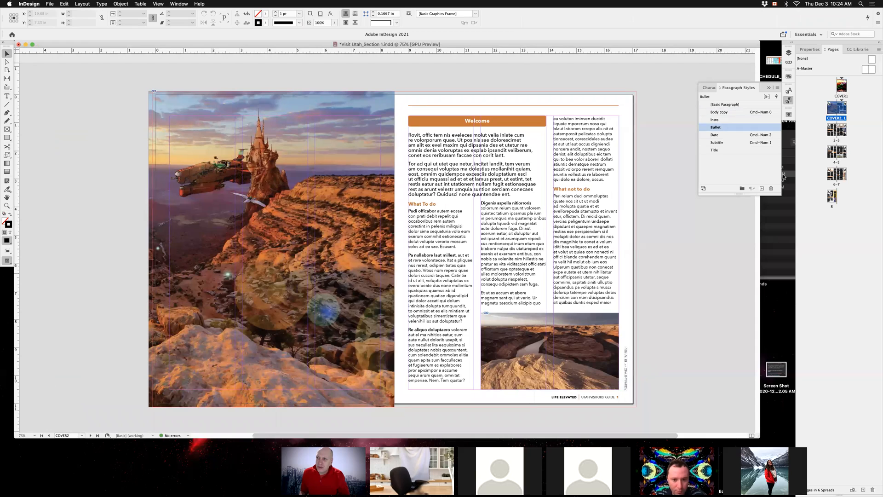
double_click(866, 70)
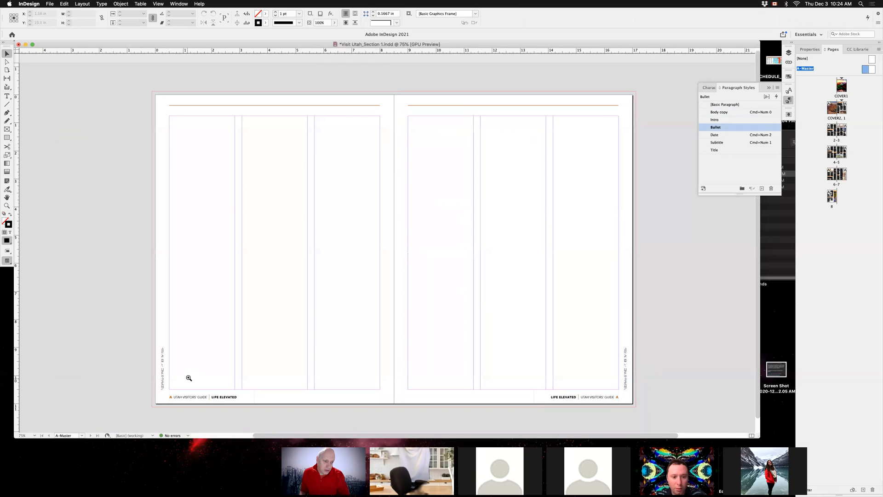
click(221, 363)
scroll(300, 370, right, 3)
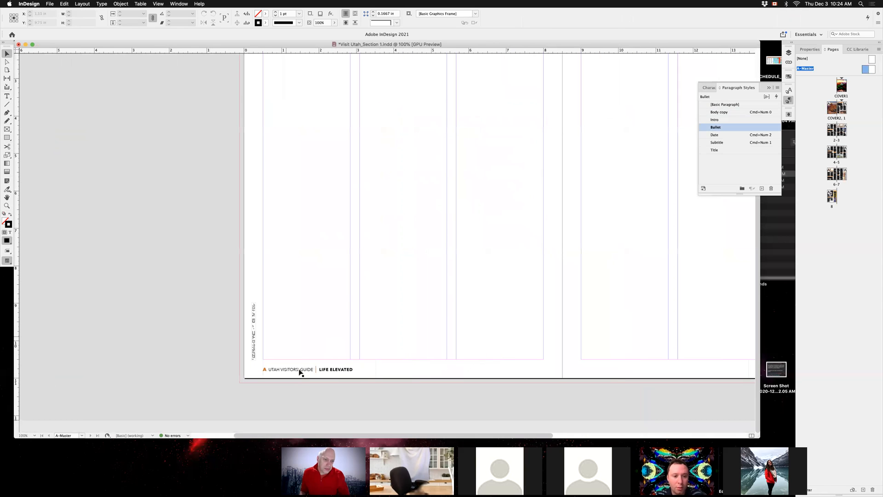
drag(268, 322, 325, 320)
scroll(211, 301, down, 2)
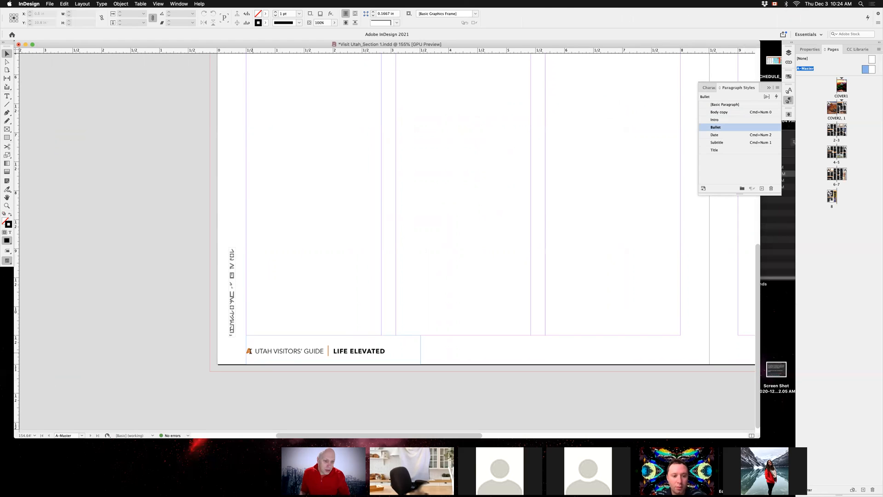
double_click(249, 351)
key(shift+Left)
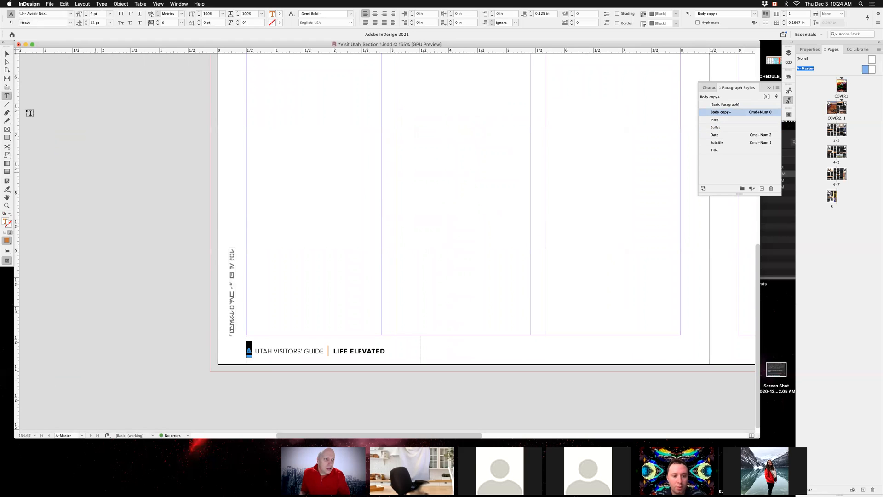
key(Escape)
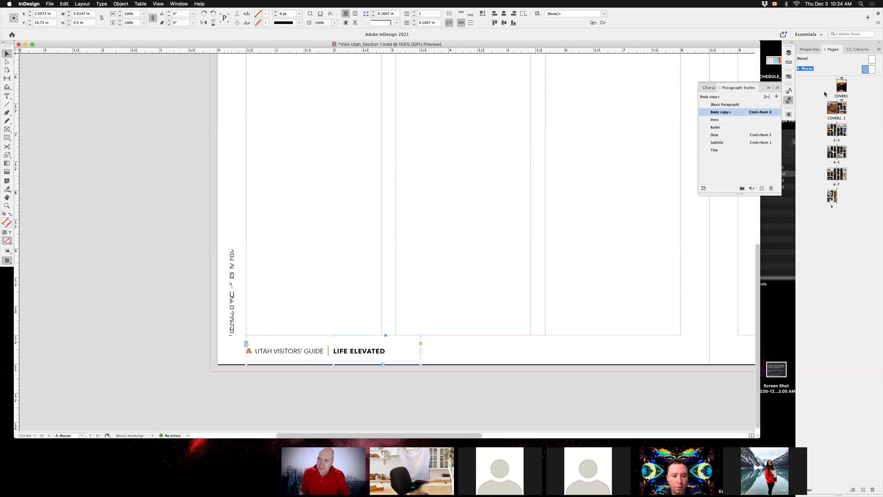
Step: Examine the matching footer and page number marker on the right page of A-Master
click(545, 286)
alt+super+click(475, 301)
drag(584, 272, 224, 272)
scroll(570, 343, right, 5)
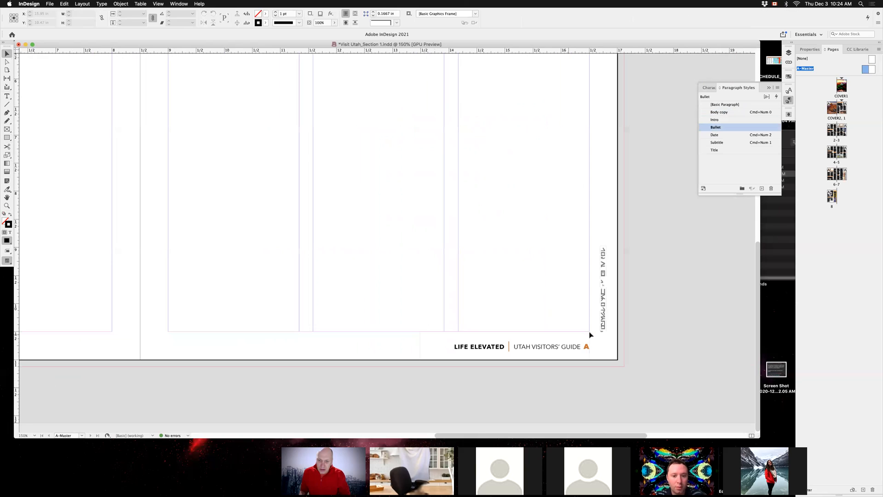
alt+super+click(383, 279)
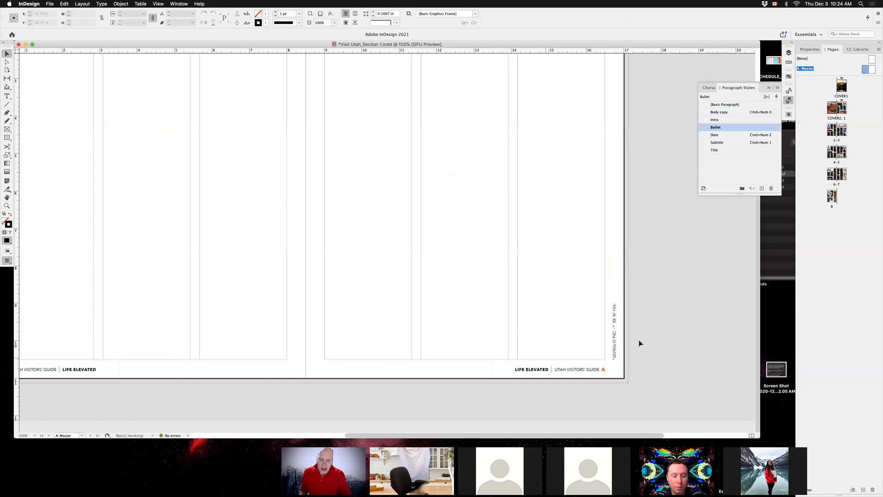
Step: Return to the Welcome spread and look over it and the layout of pages 2–3
double_click(839, 110)
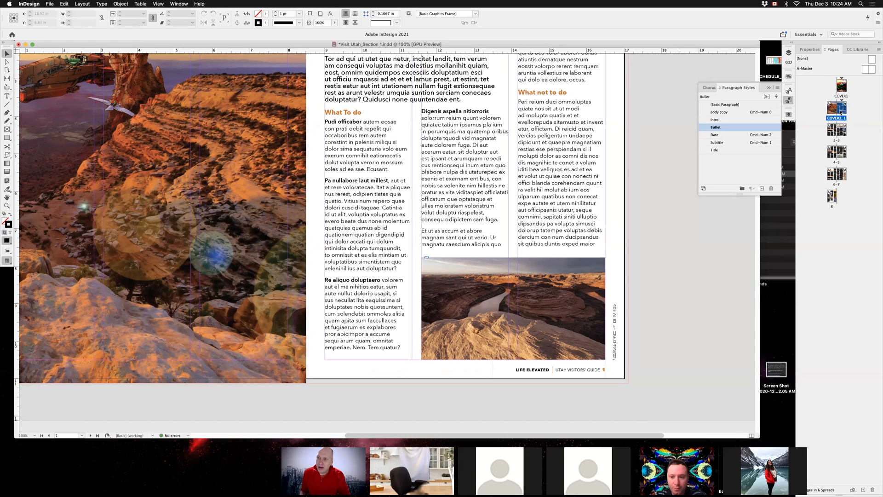
key(super+minus)
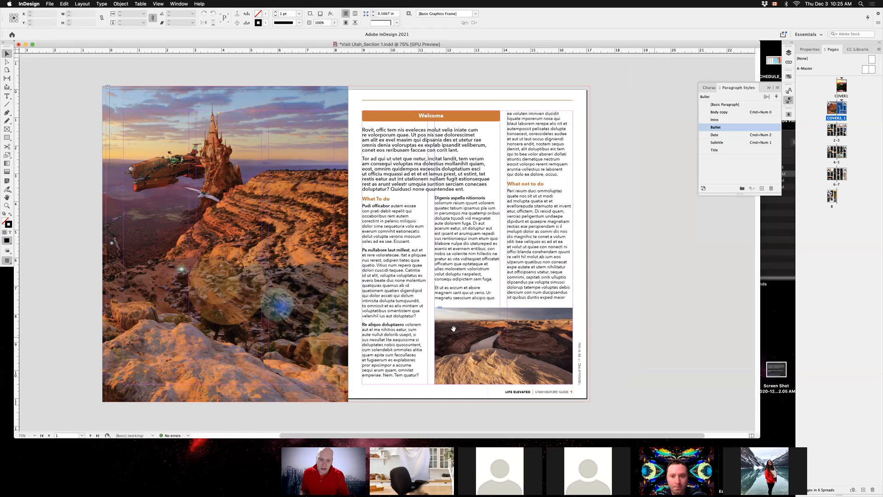
scroll(453, 308, down, 3)
scroll(462, 299, down, 8)
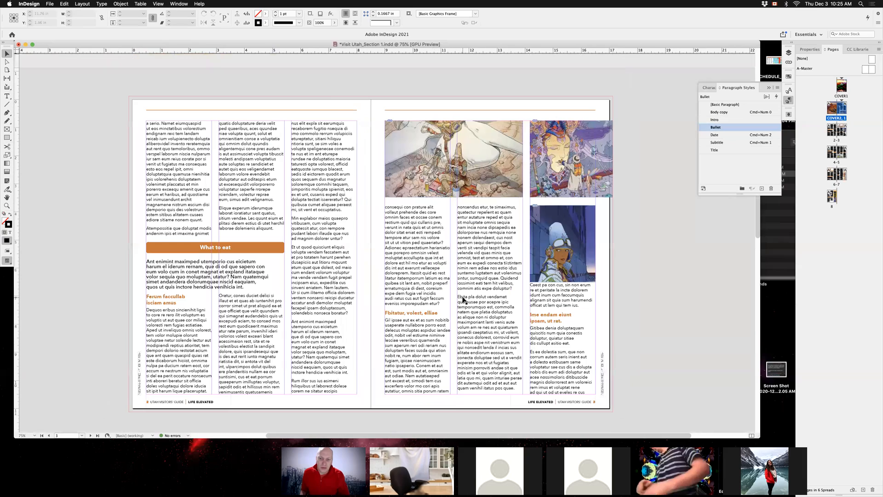
Step: Delete the leftover purple illustration from the pasteboard beside pages 4–5
scroll(462, 299, down, 3)
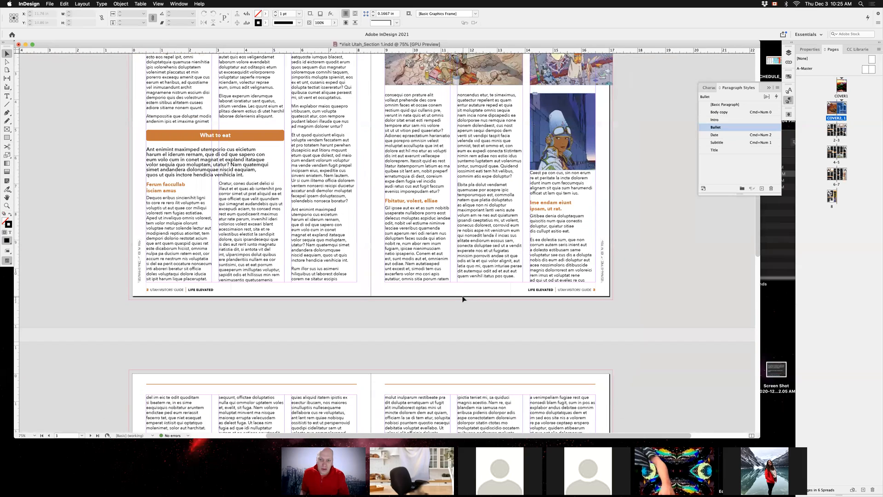
scroll(462, 300, down, 9)
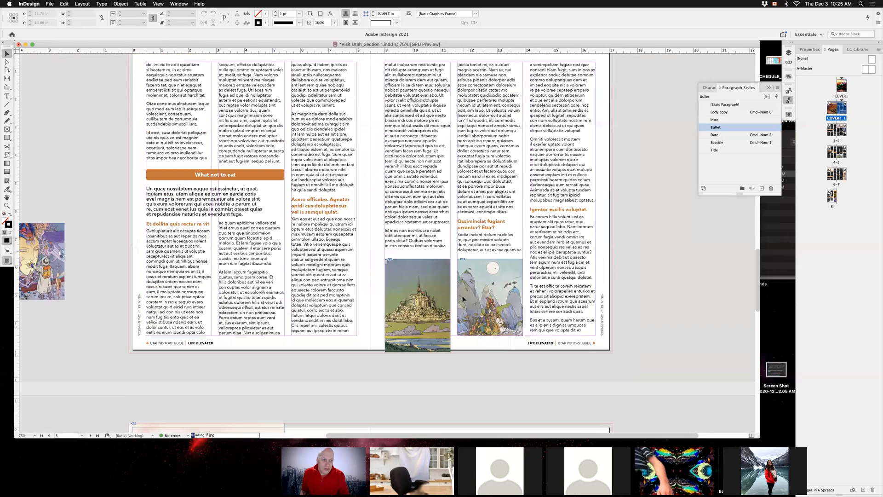
click(62, 282)
key(Delete)
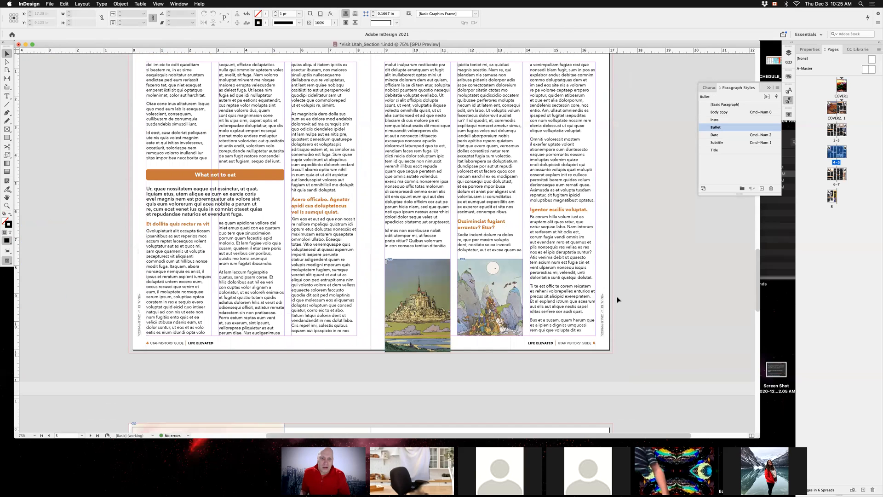
Step: Look over the layout of pages 4–5 and 6–7
scroll(617, 299, up, 1)
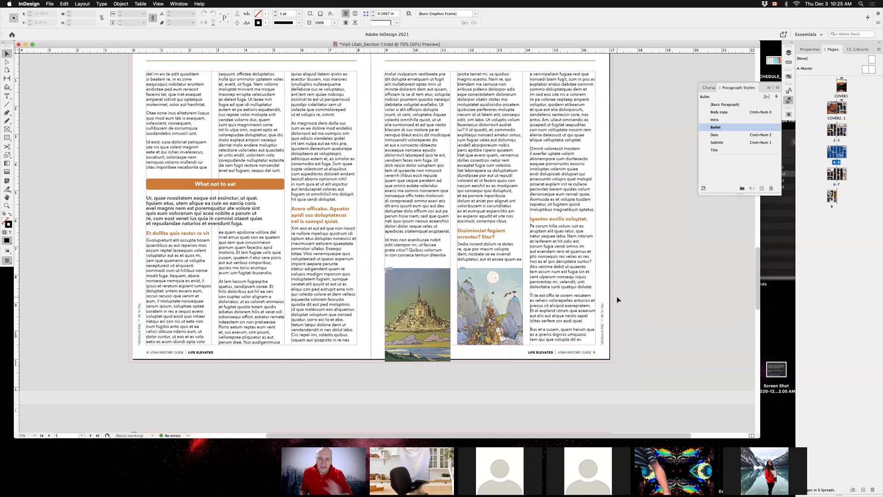
scroll(617, 300, down, 6)
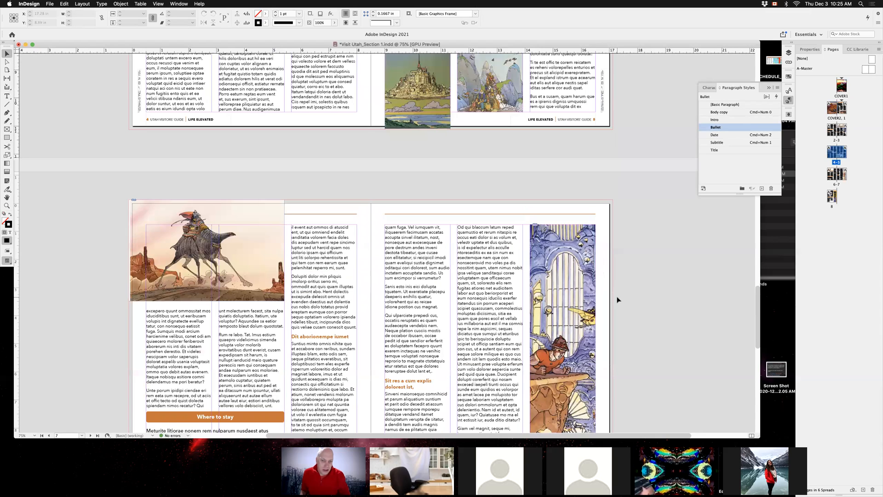
scroll(618, 297, down, 1)
scroll(618, 295, down, 5)
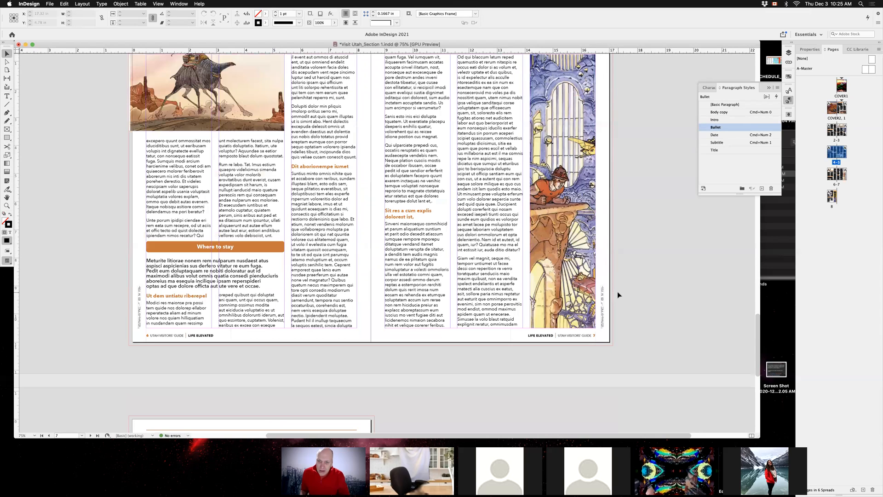
Step: Open Visit Utah_Section 2.indd and Visit Utah_Section 3.indd from the InD Book Demo folder in Finder
scroll(617, 291, up, 1)
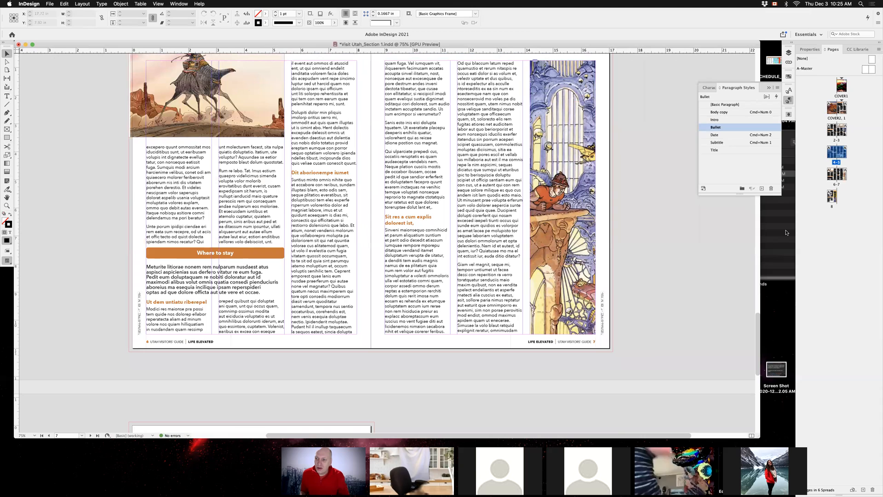
click(776, 217)
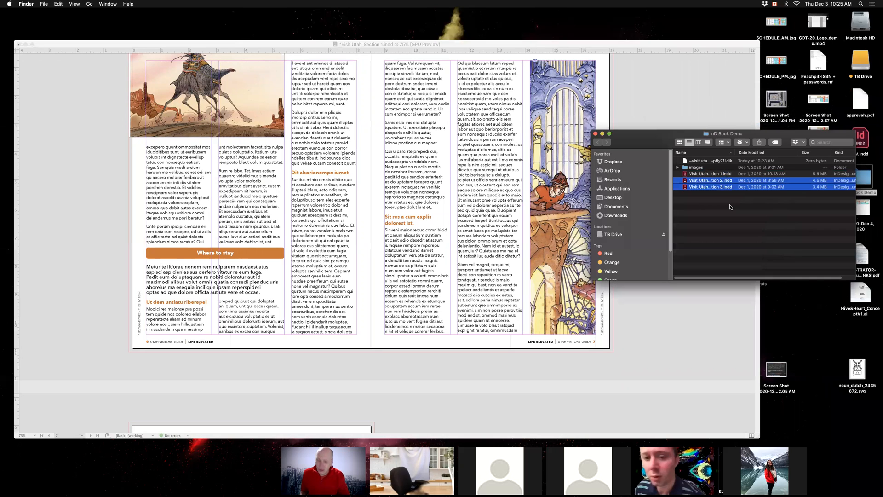
key(super+o)
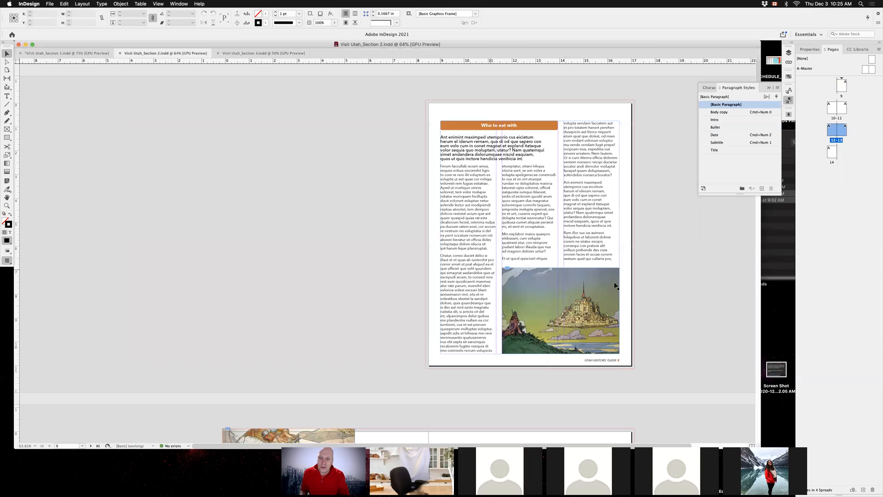
Step: Look over the layout of page 9 and the 10–11 spread in Section 2
drag(678, 309, 640, 295)
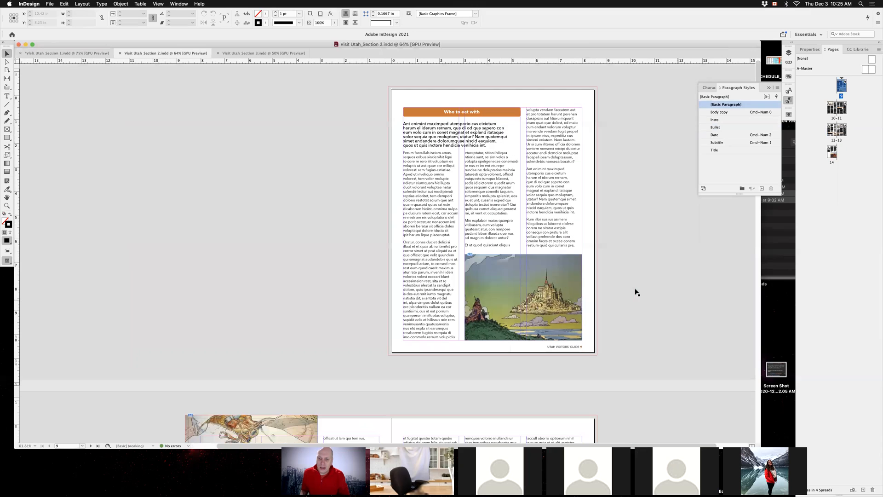
scroll(611, 350, down, 5)
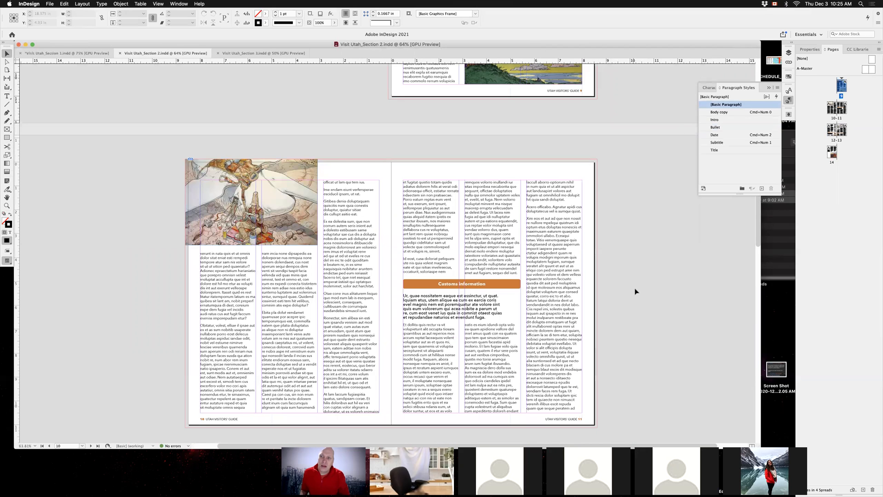
click(637, 181)
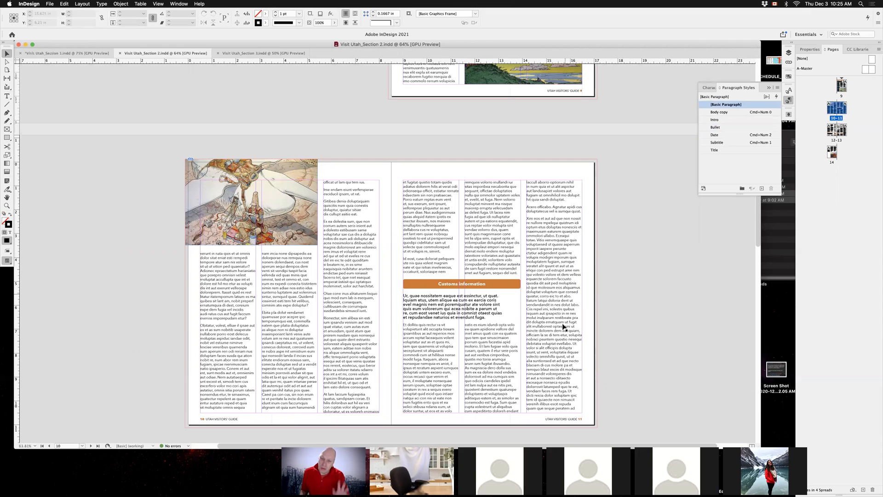
scroll(607, 283, down, 1)
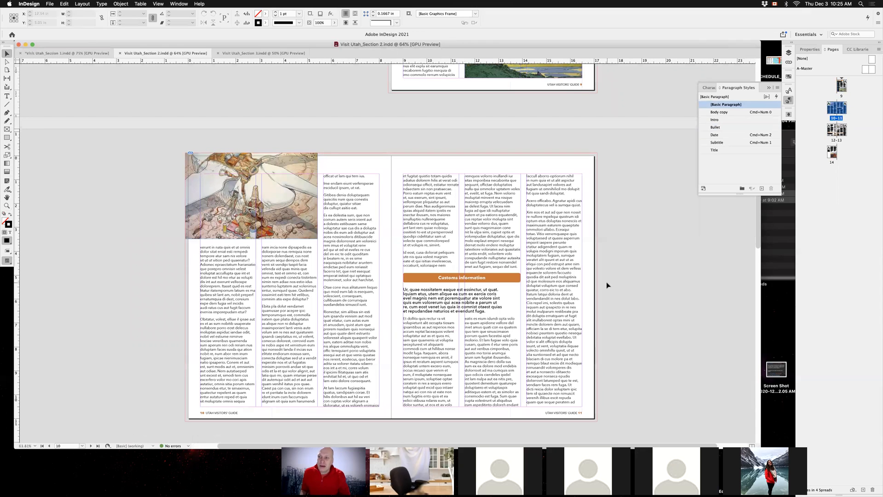
Step: Open the A-Master spread of Section 2 and examine its footer text and page number markers
scroll(607, 281, down, 2)
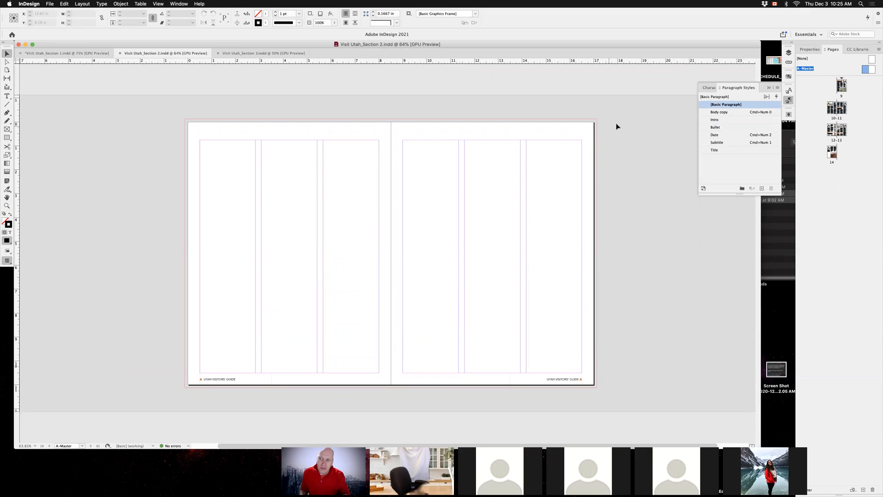
drag(620, 118, 452, 360)
drag(427, 403, 426, 403)
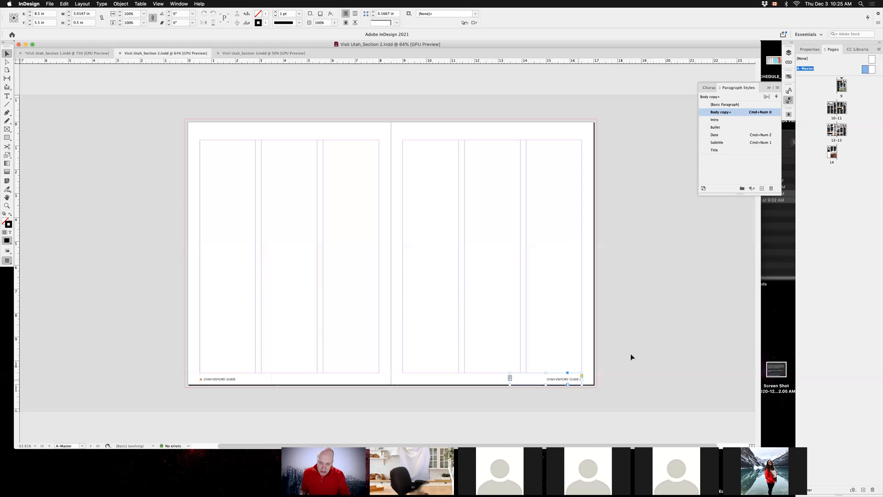
click(568, 362)
scroll(609, 377, up, 2)
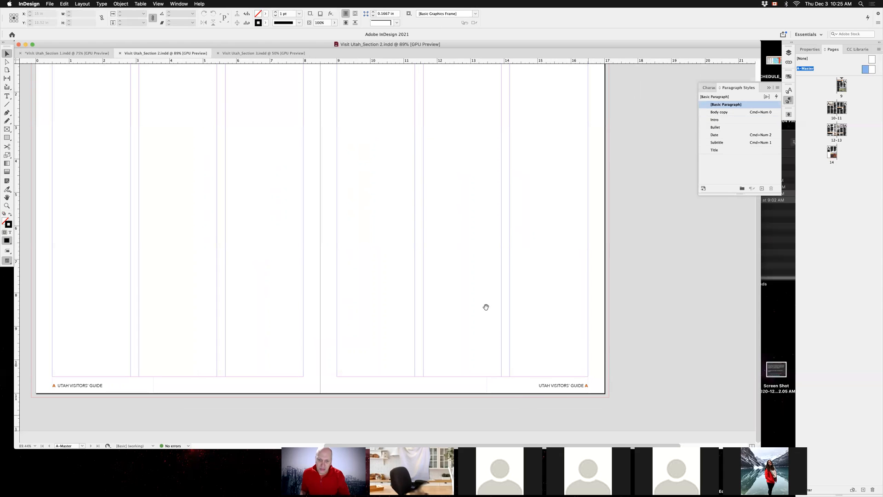
alt+super+click(452, 276)
key(super+minus)
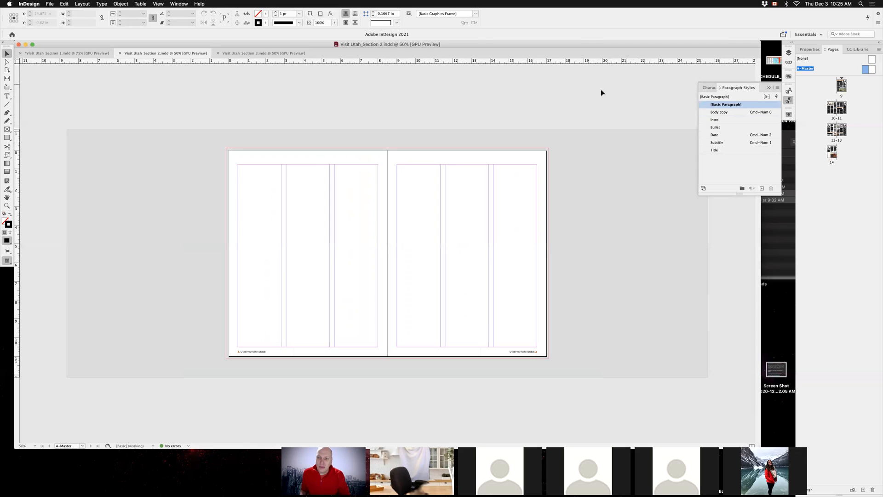
Step: Return to pages 10–11 and look over the layout through the 12–13 spread
double_click(834, 110)
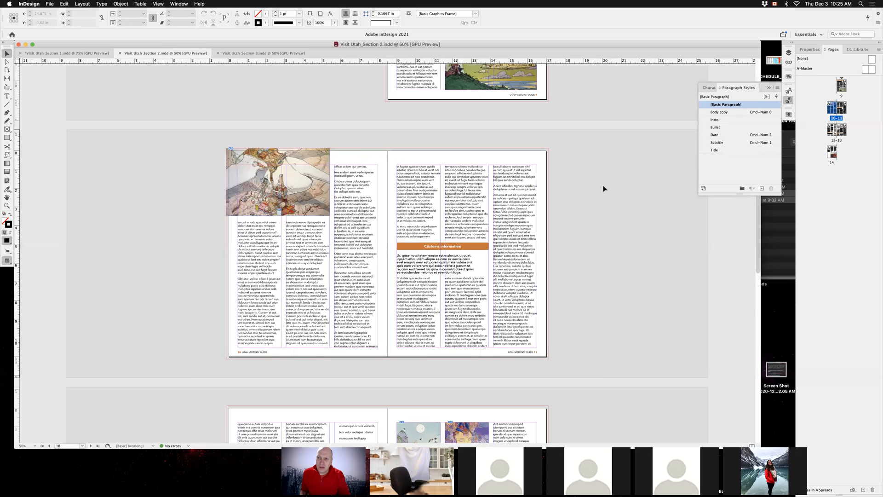
scroll(566, 325, down, 1)
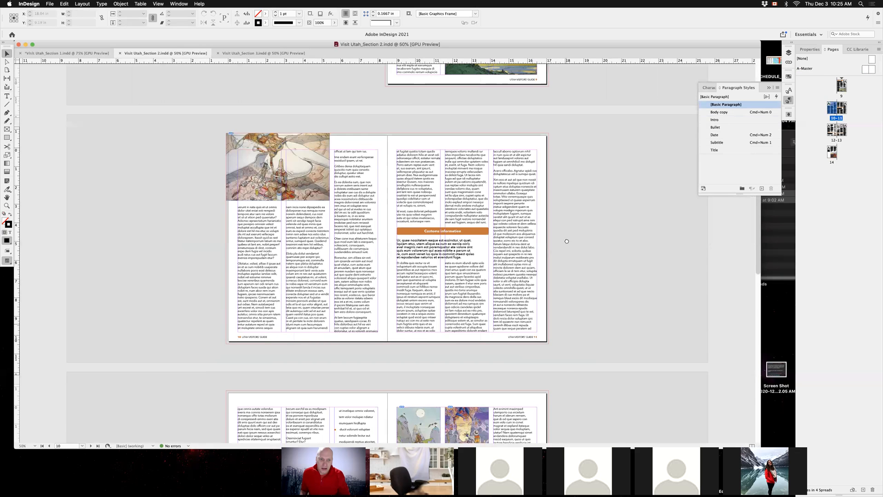
scroll(562, 371, down, 3)
scroll(376, 250, down, 2)
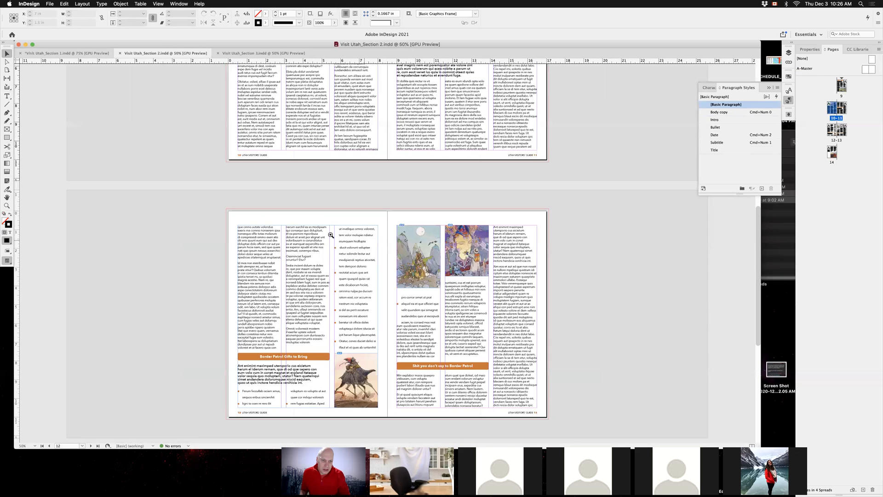
Step: Inspect the formatting of the bulleted text in the third column of page 12, and leave it deselected
scroll(377, 265, up, 2)
scroll(378, 265, up, 2)
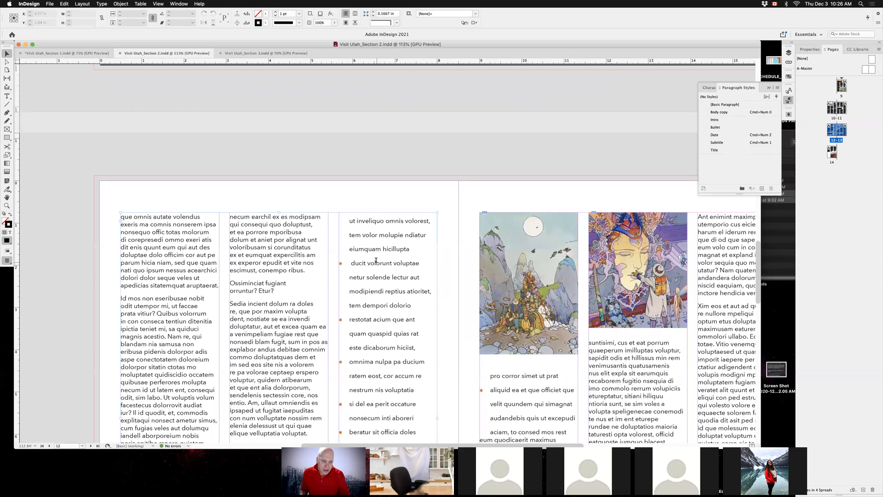
double_click(377, 235)
drag(377, 235, 388, 362)
click(367, 145)
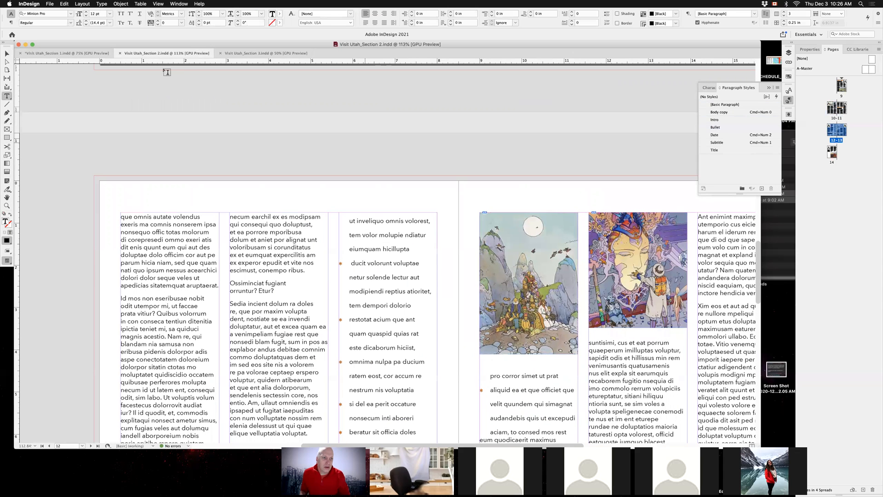
click(169, 73)
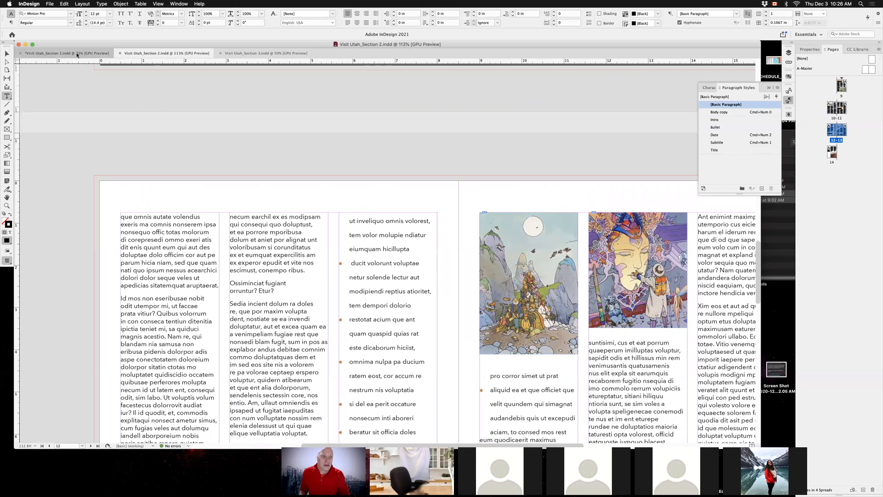
Step: Switch to Visit Utah_Section 1.indd and look over its spreads through page 8
key(super+grave)
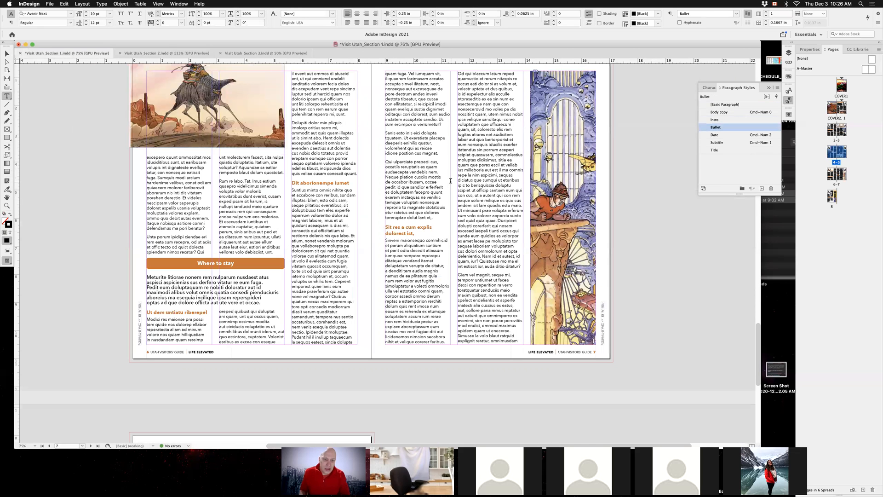
key(super+minus)
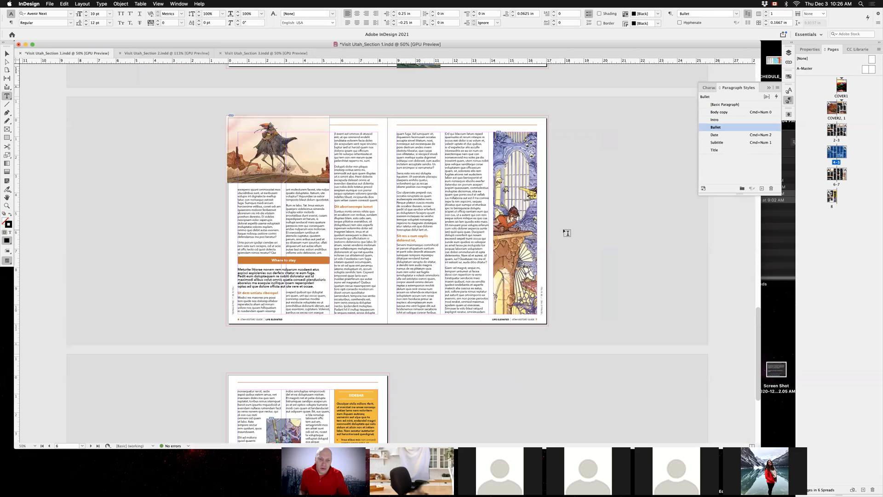
scroll(565, 235, up, 3)
scroll(565, 234, up, 3)
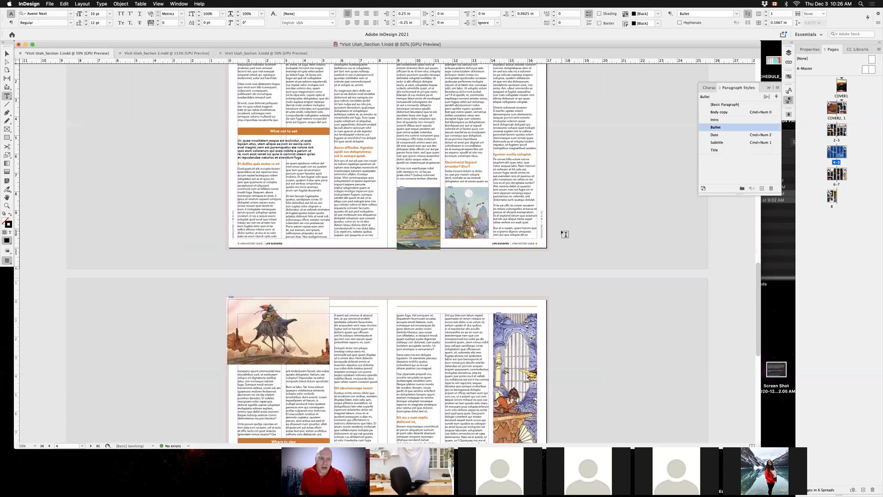
scroll(565, 234, up, 6)
scroll(565, 234, down, 15)
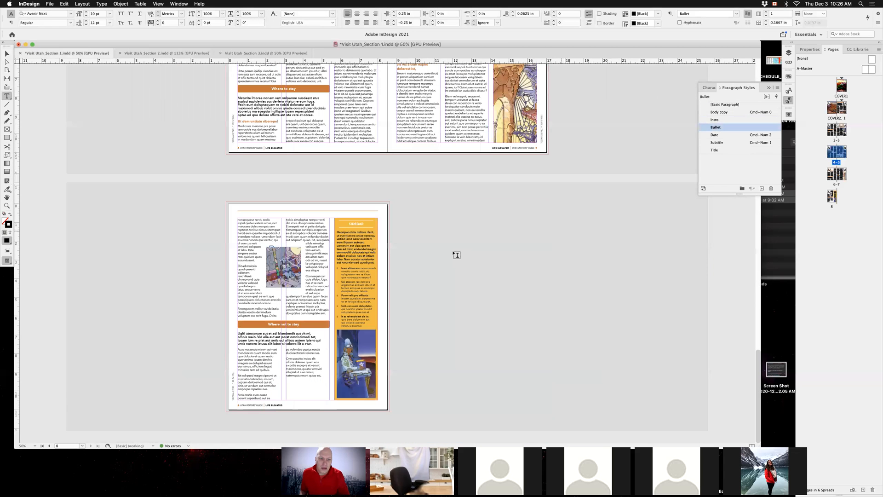
Step: Check the paragraph style of the bulleted text in the page 8 sidebar at 100% view
key(super+1)
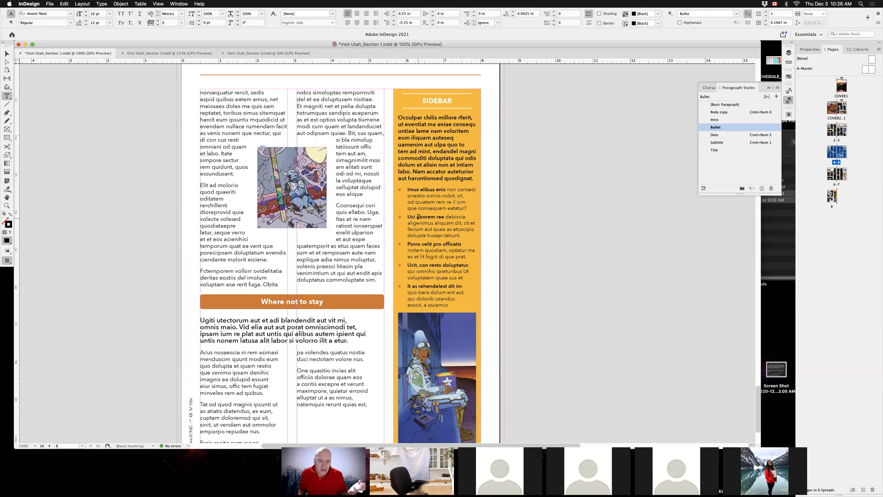
drag(420, 217, 431, 257)
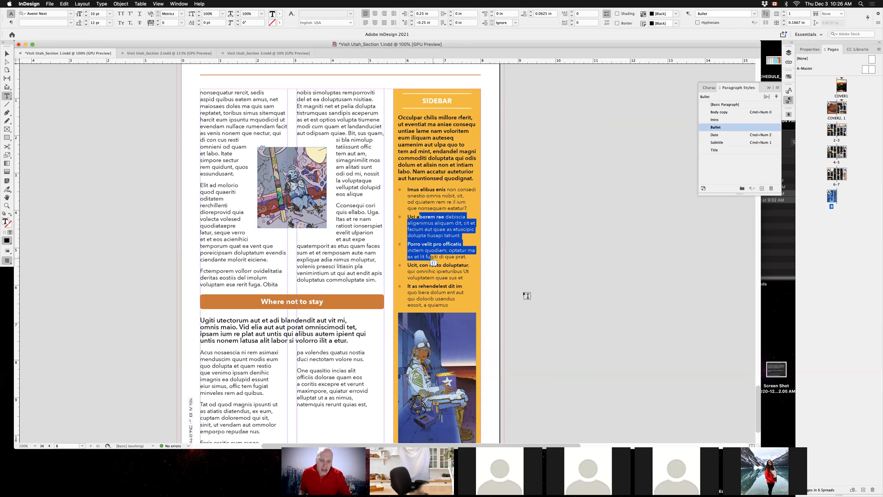
click(539, 294)
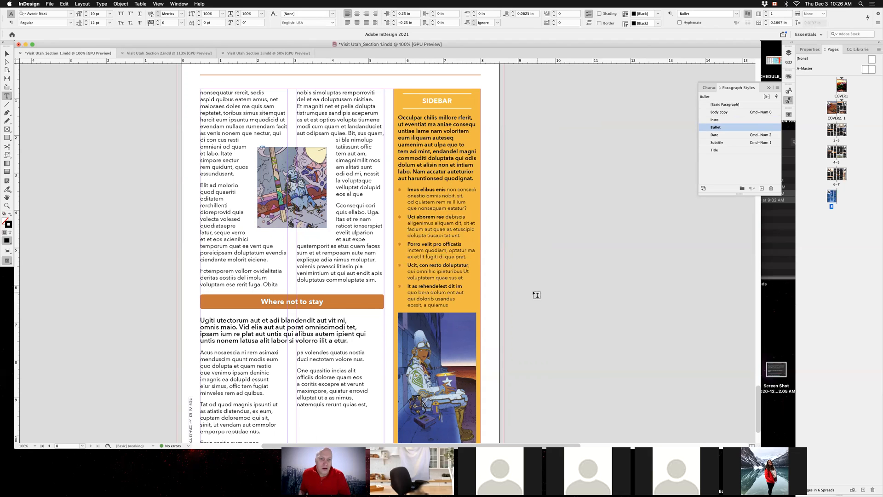
Step: Look over the rest of page 8, from the footer and vertical side text up to the header rule
scroll(231, 362, down, 3)
scroll(231, 362, right, 1)
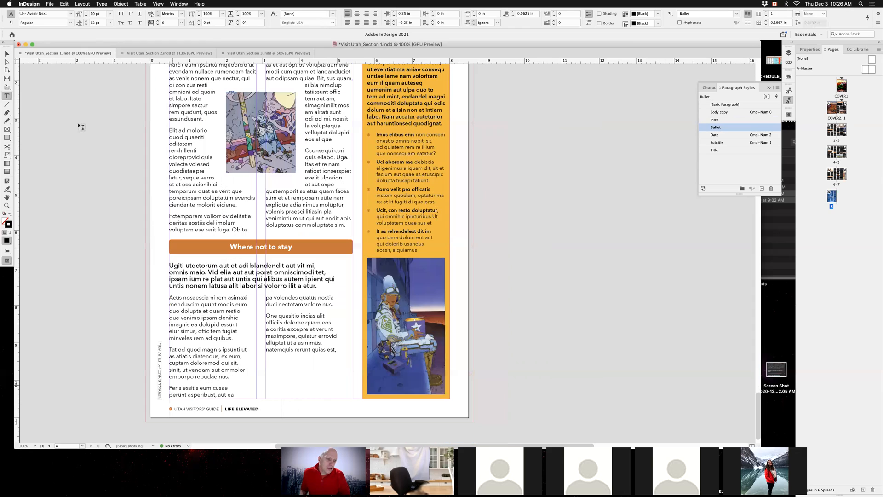
key(v)
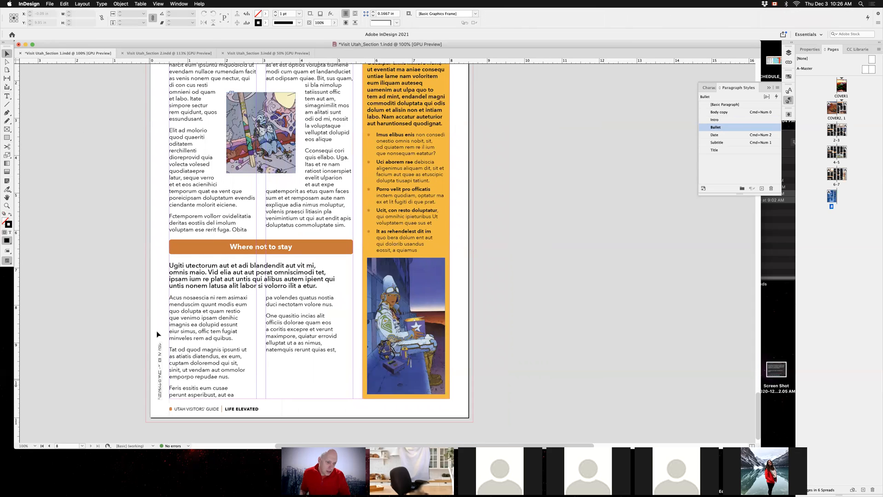
scroll(142, 351, up, 2)
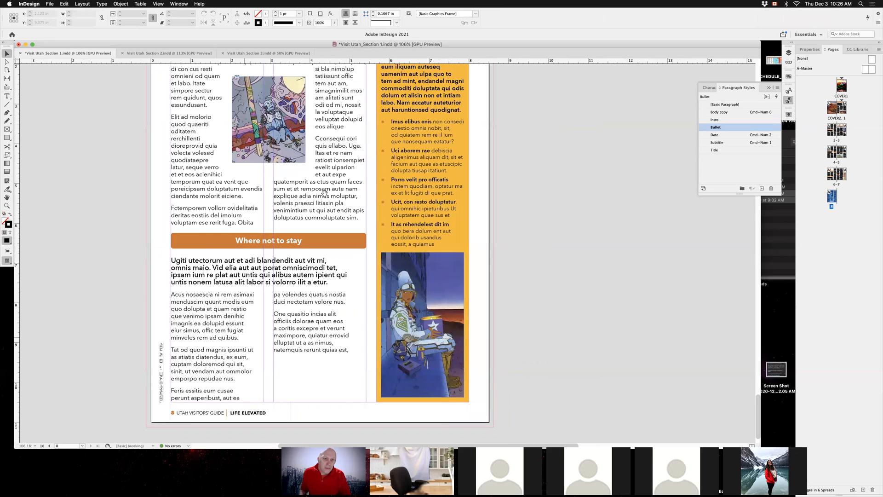
scroll(178, 102, up, 3)
scroll(298, 111, up, 1)
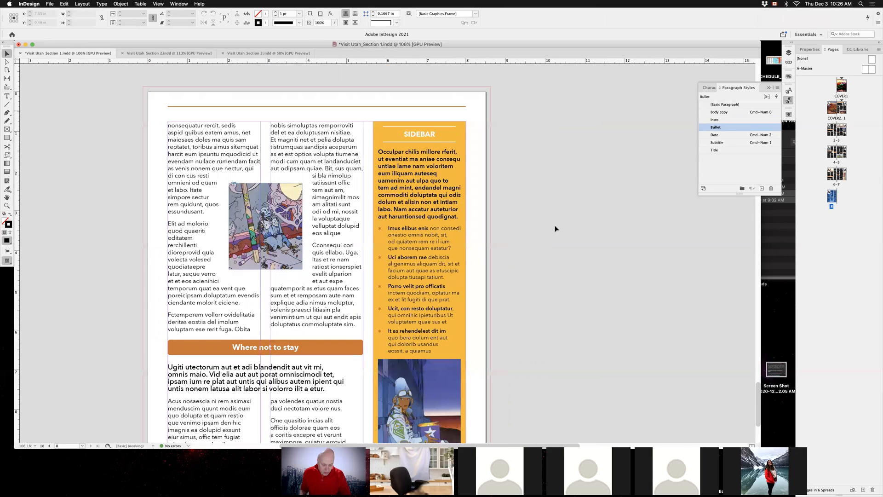
Step: View page 8 in Preview mode without guides, and view pages 12–13 of Section 2 the same way
key(super+minus)
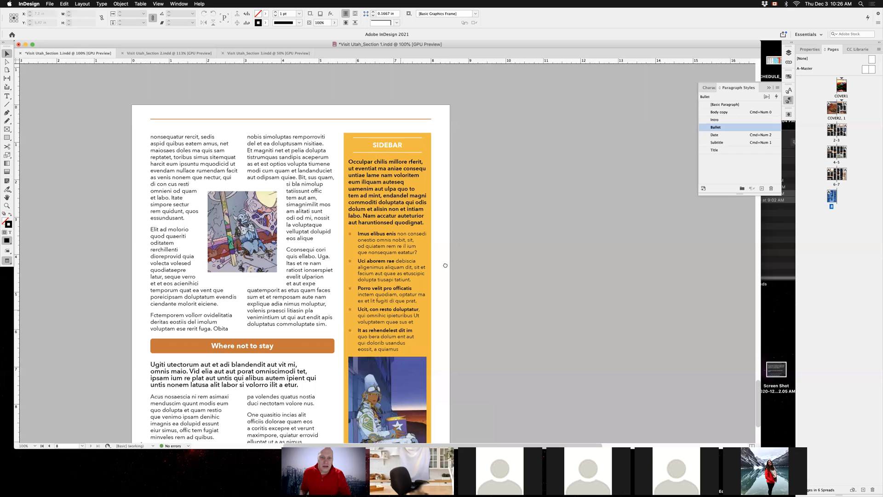
key(super+minus)
click(181, 53)
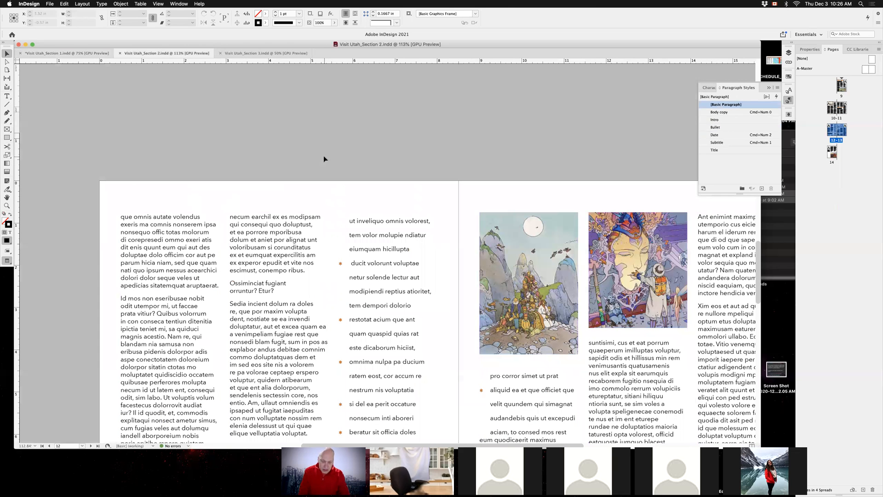
key(super+0)
Step: Switch to Visit Utah_Section 3.indd and look over its Sources page and the back cover
click(254, 55)
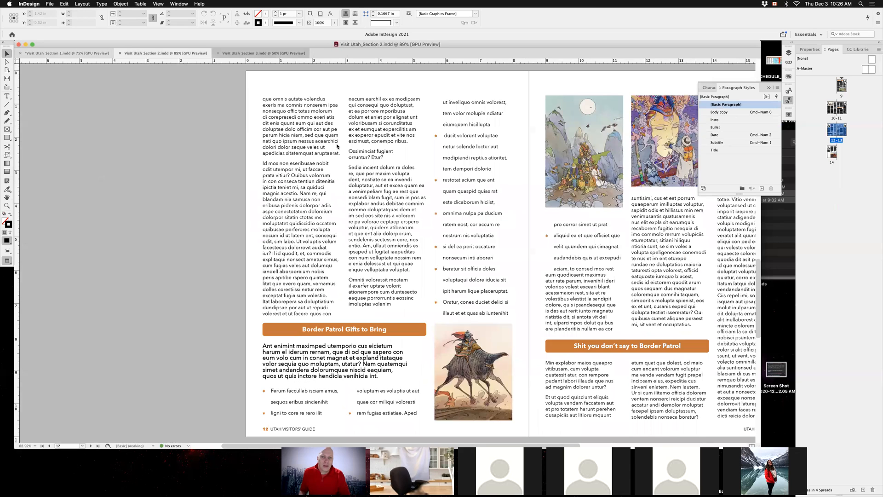
scroll(433, 345, up, 3)
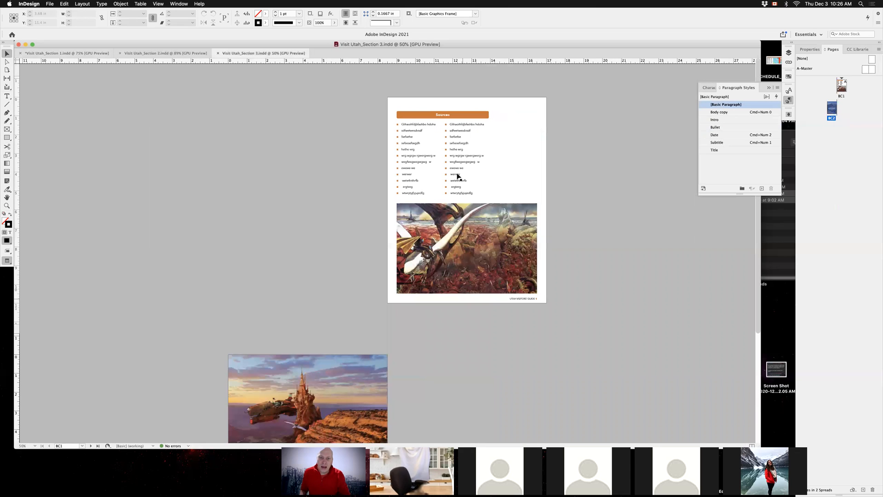
drag(464, 152, 551, 191)
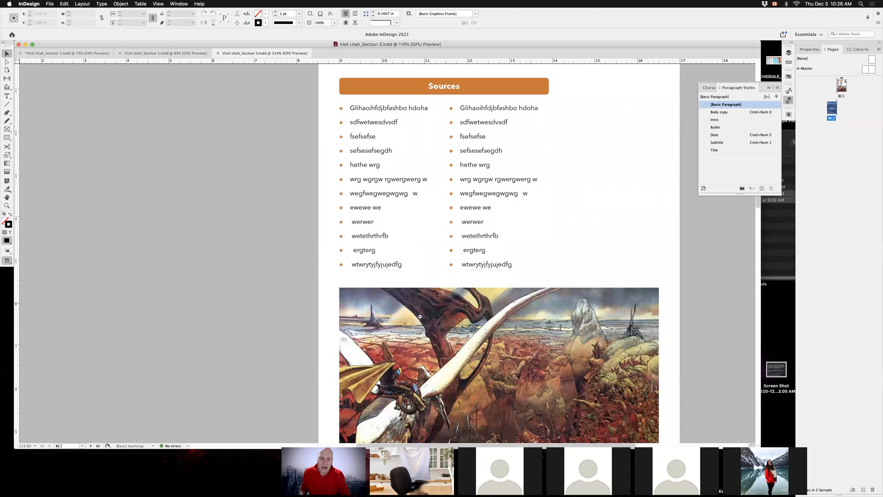
key(super+minus)
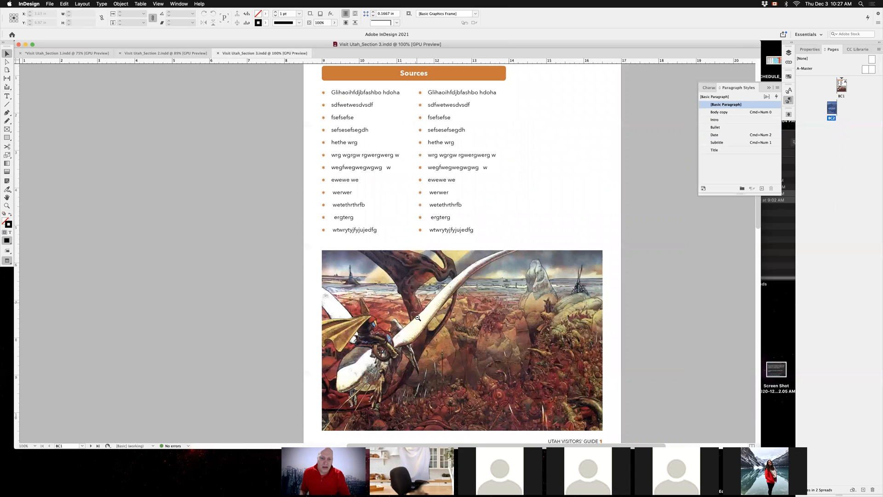
key(super+minus)
scroll(392, 230, down, 5)
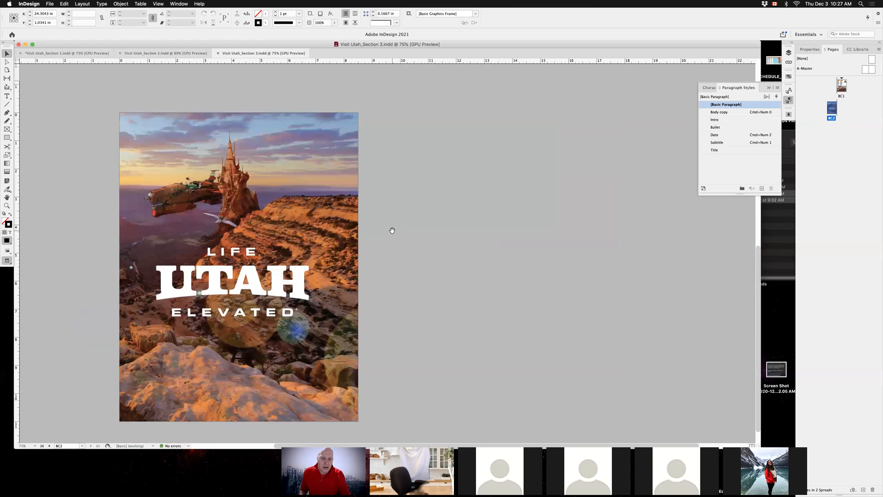
Step: Return to Visit Utah_Section 1.indd and save the document
key(super+minus)
scroll(183, 62, up, 1)
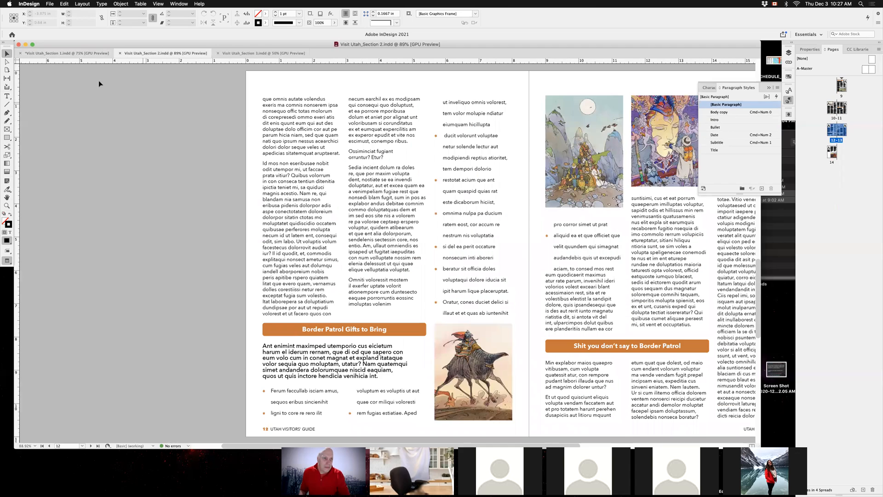
click(75, 55)
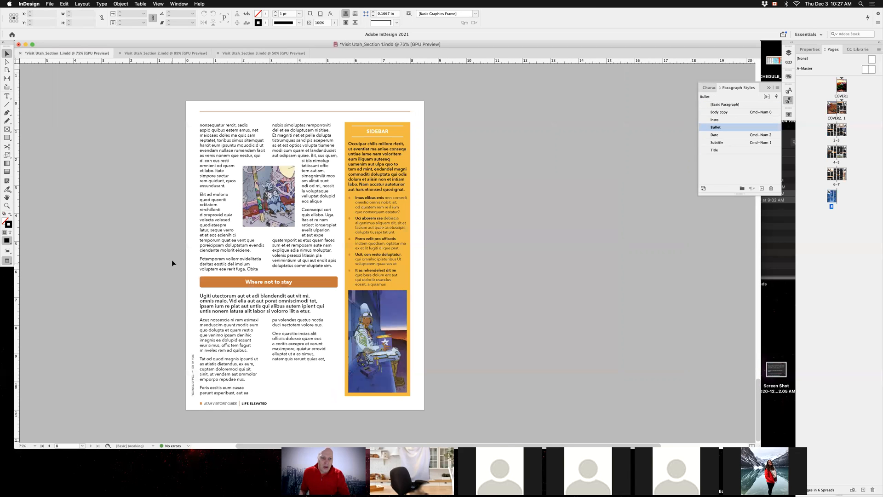
key(super+s)
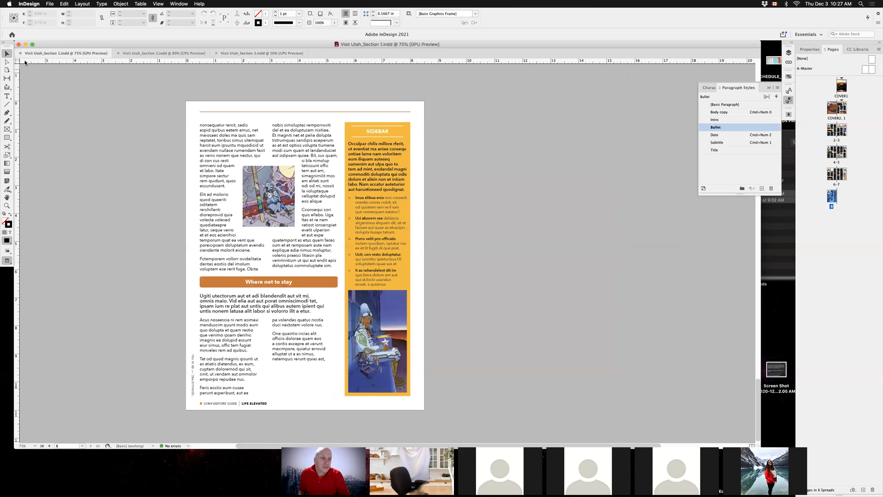
Step: Create a new book file named Visit Utah BOOK in the InD Book Demo folder
click(49, 4)
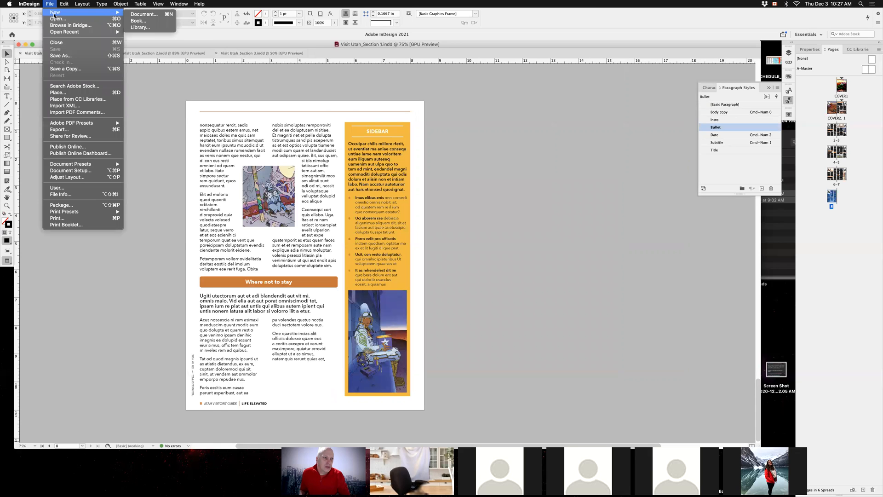
click(149, 22)
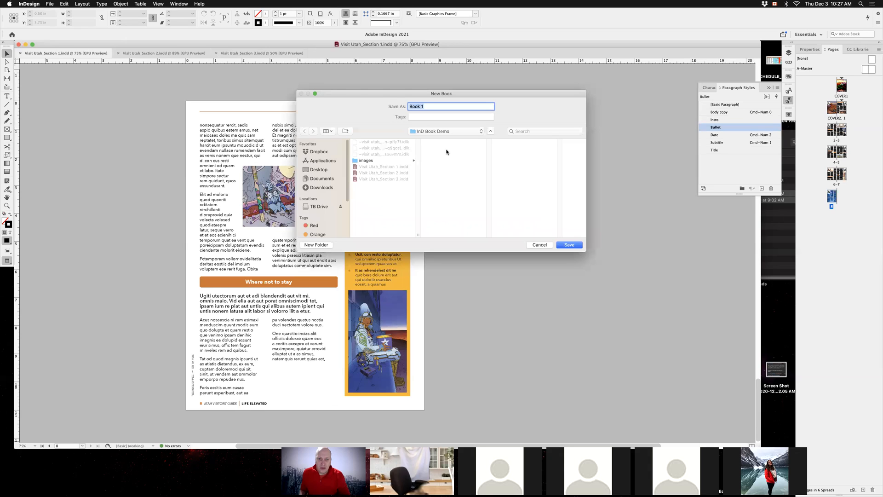
text(V)
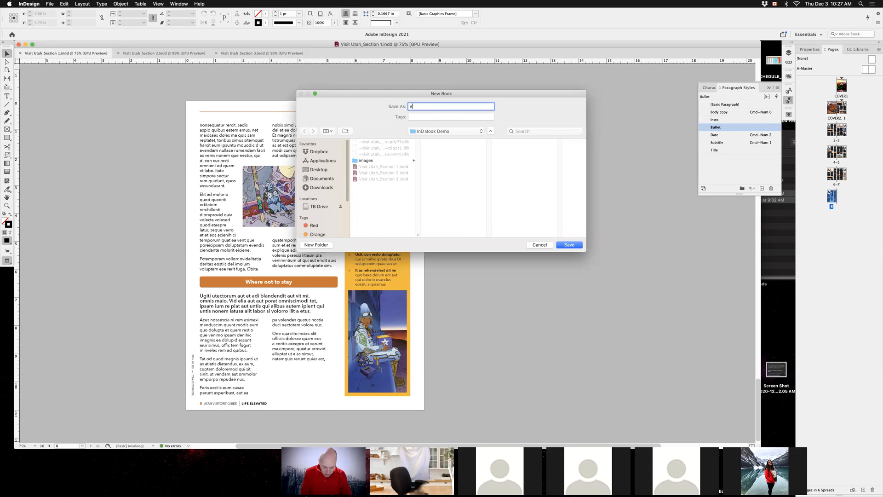
text(isit Utah BOOK)
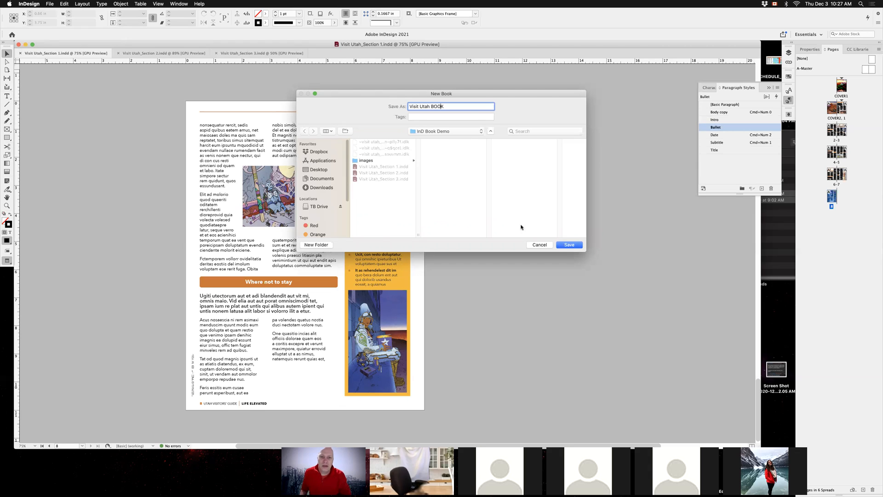
click(563, 245)
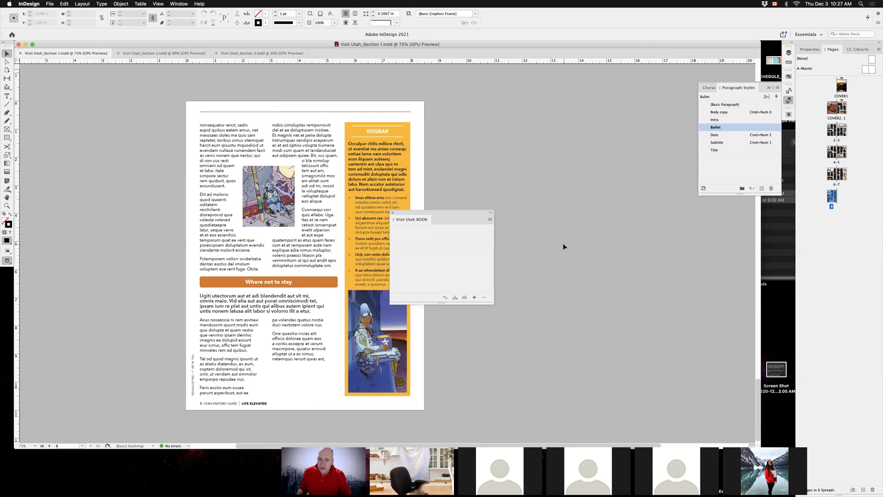
Step: Add Visit Utah_Section 1, Section 2 and Section 3 to the book, with its panel moved clear of the page
drag(454, 215, 493, 172)
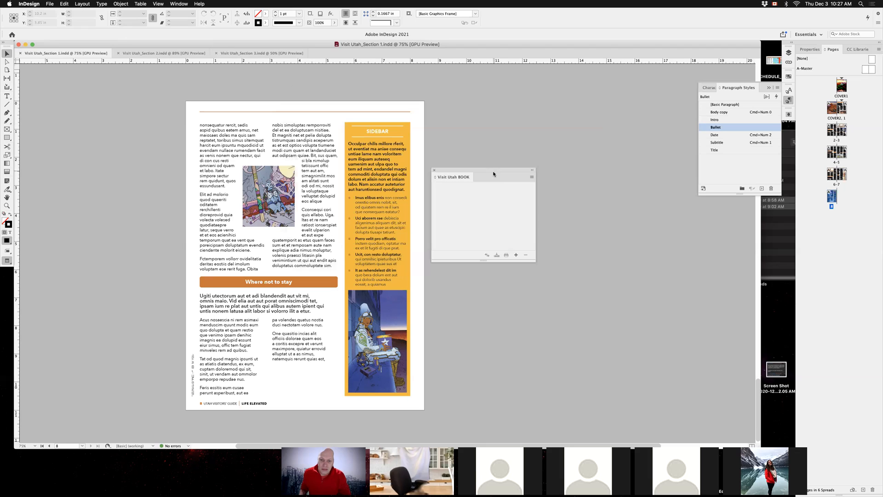
click(516, 256)
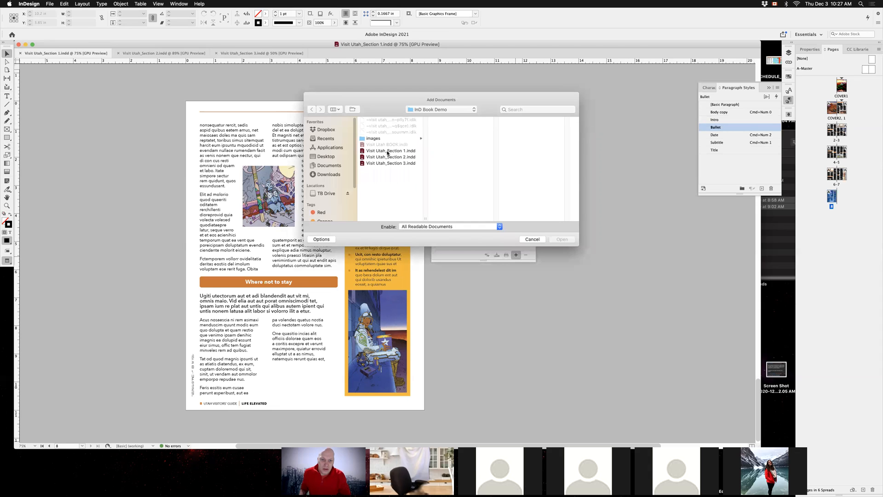
drag(388, 153, 388, 164)
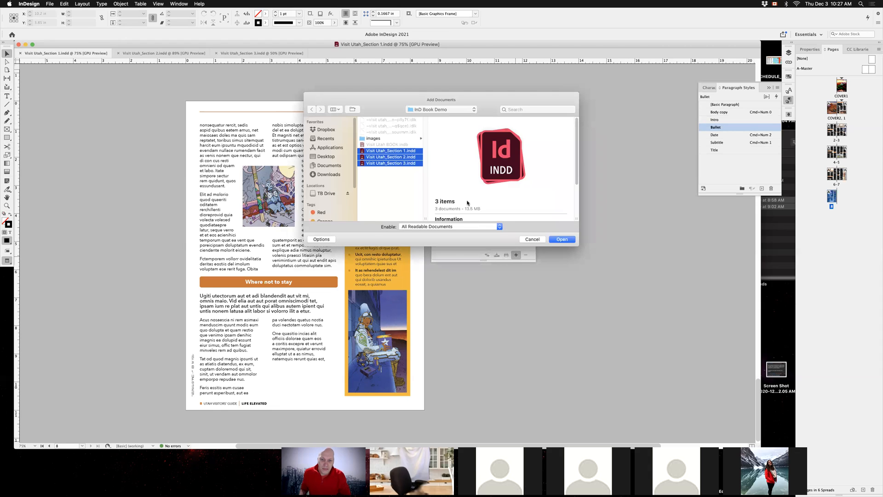
click(556, 239)
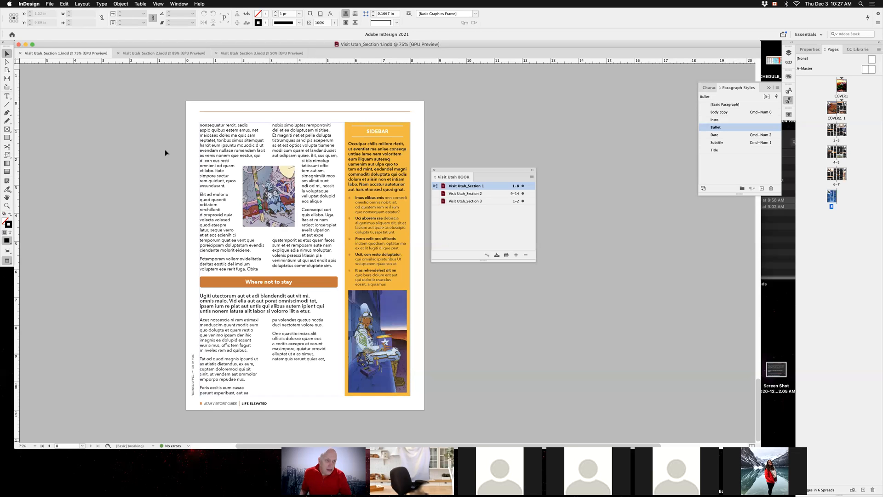
Step: Check the footer page numbers in Section 2, from the 12–13 spread back to page 9 and on to page 14
click(169, 53)
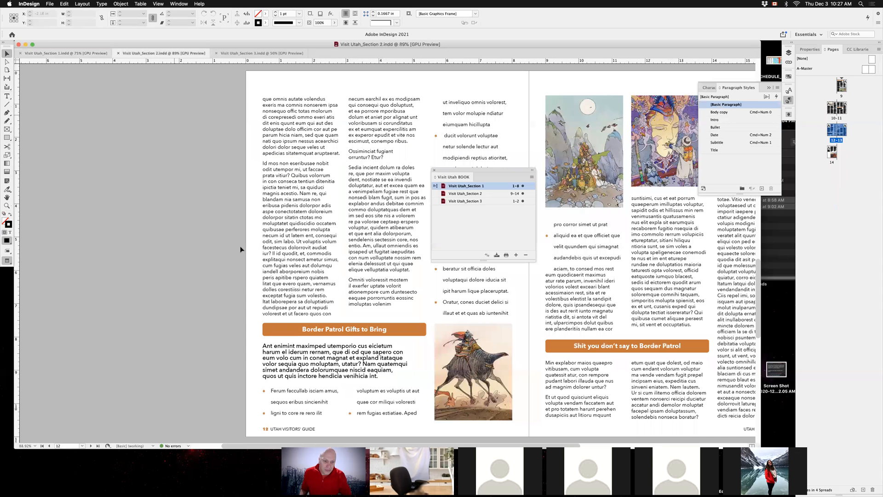
alt+super+click(532, 294)
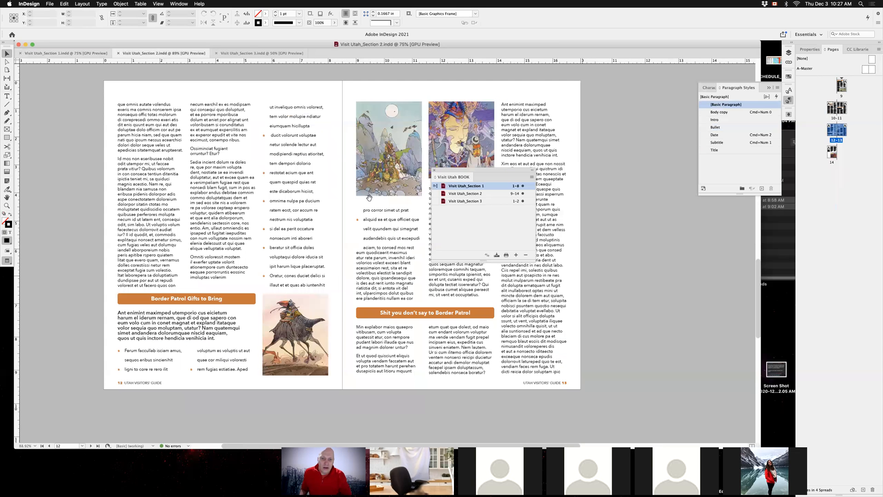
alt+super+click(334, 223)
scroll(345, 298, up, 5)
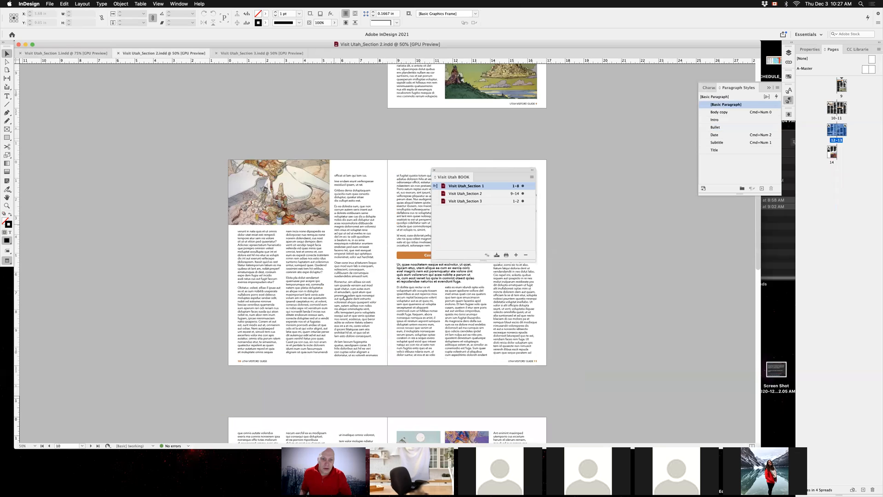
scroll(516, 338, up, 4)
scroll(592, 322, up, 1)
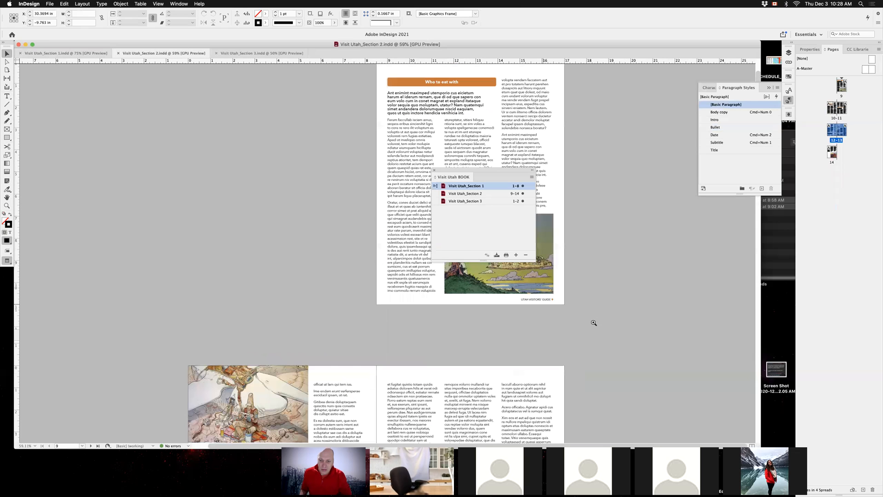
scroll(560, 299, up, 2)
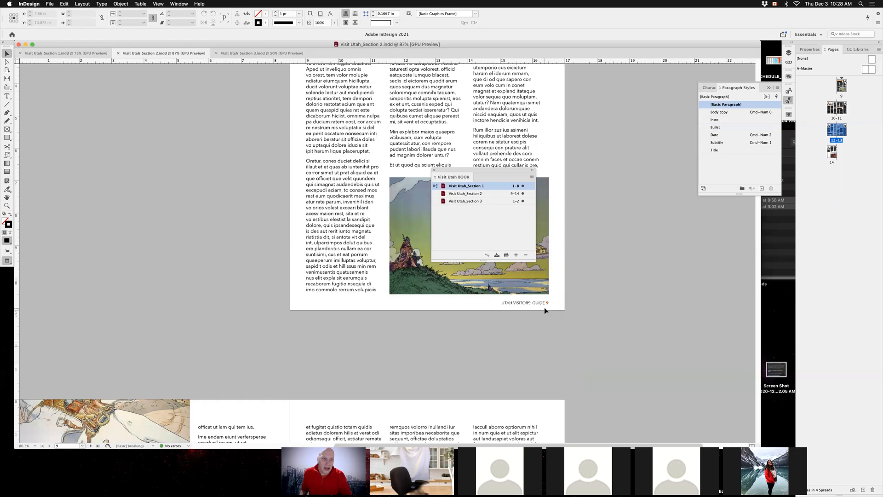
click(97, 446)
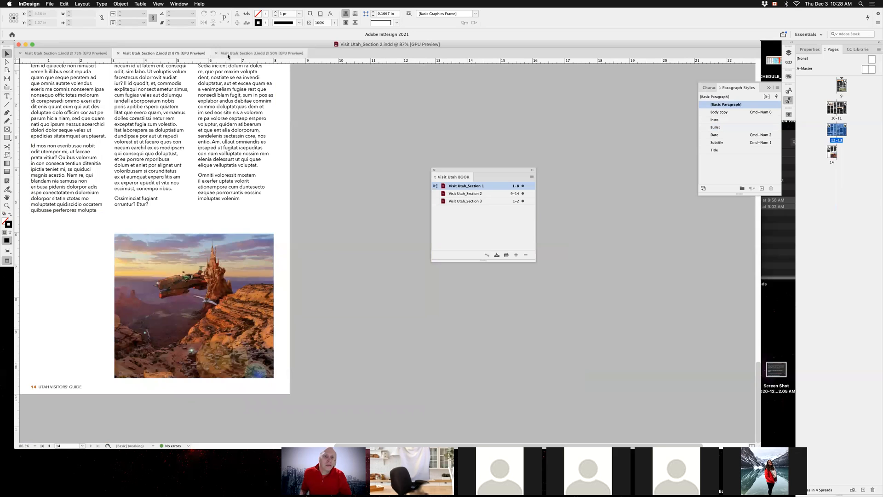
Step: Examine the page numbering of the Sources page in Section 3, with its A-Master page highlighted for reference
click(262, 53)
drag(387, 230, 379, 328)
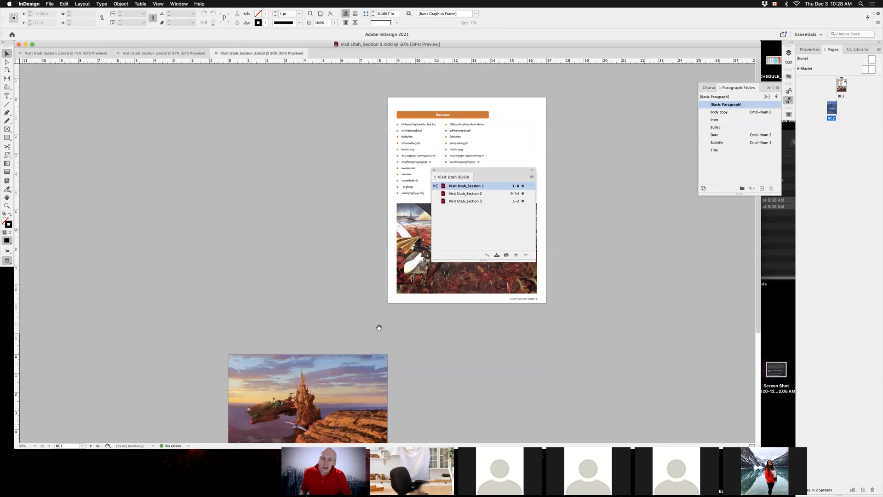
scroll(549, 278, up, 2)
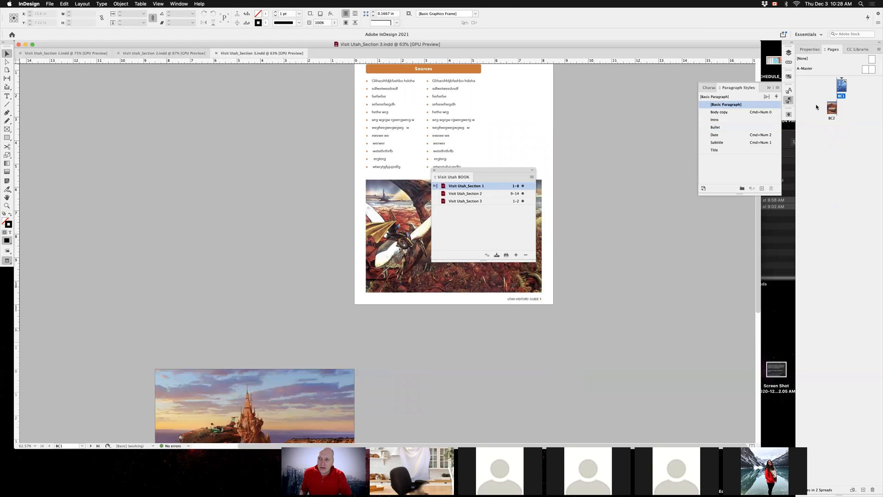
click(870, 70)
scroll(579, 307, up, 2)
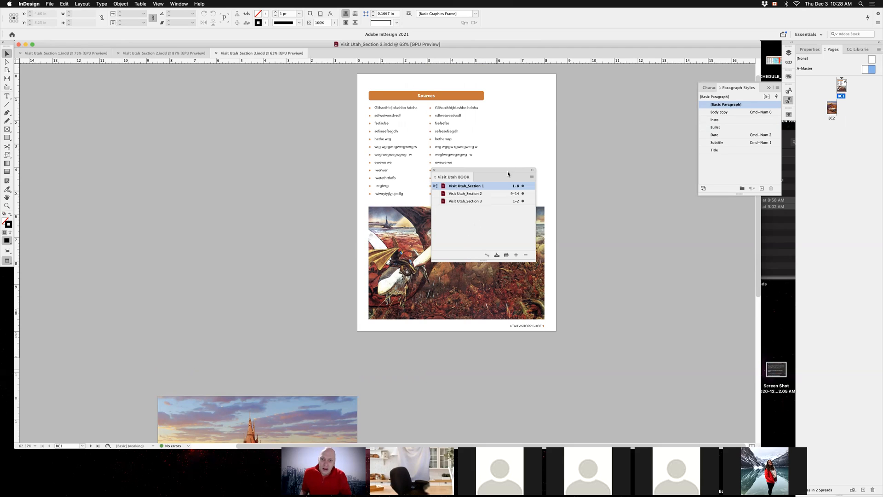
Step: Save the Visit Utah BOOK file and select Section 1 in its document list
click(496, 256)
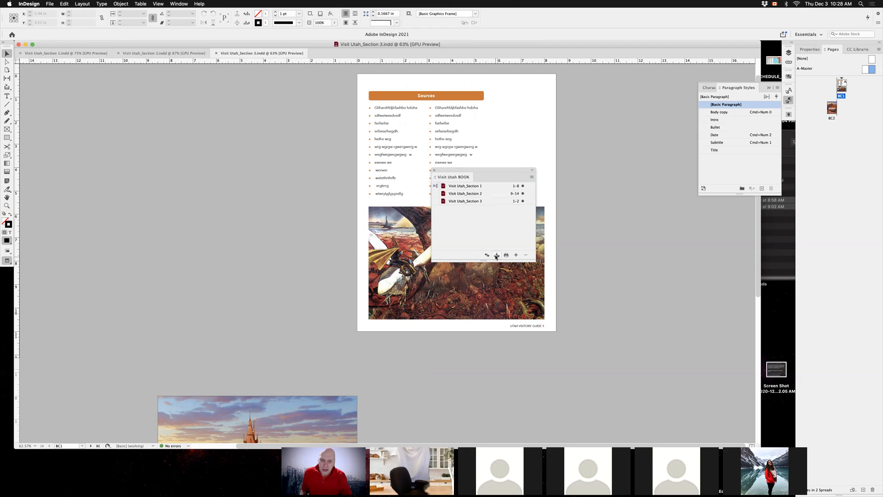
click(488, 187)
click(486, 194)
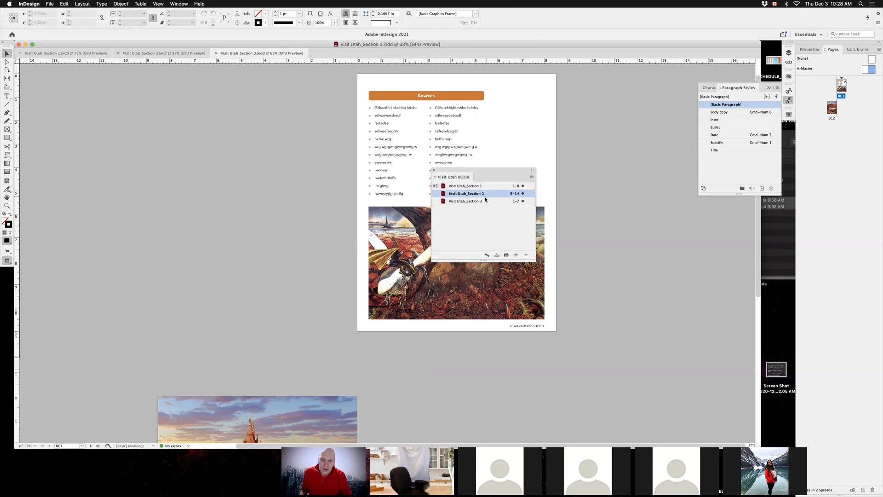
click(486, 201)
click(485, 186)
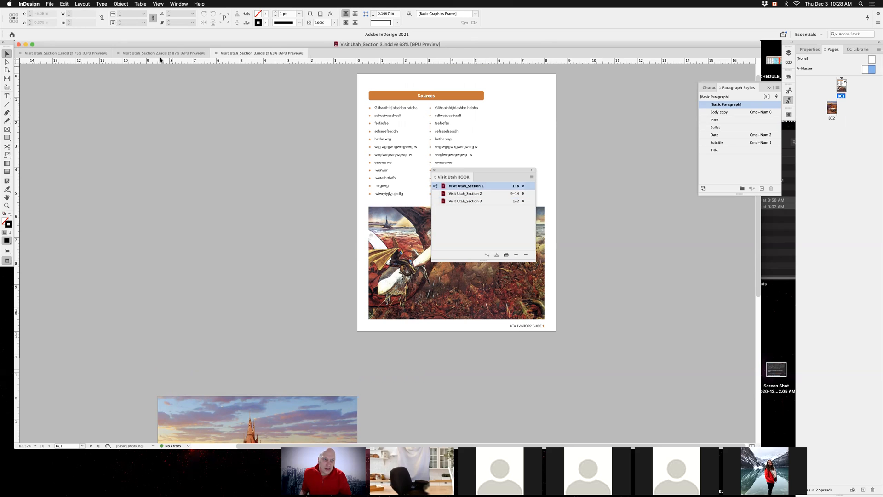
Step: Compare the bulleted text in Section 1's page 8 sidebar with the bullets on pages 12–13 of Section 2
click(156, 54)
click(85, 55)
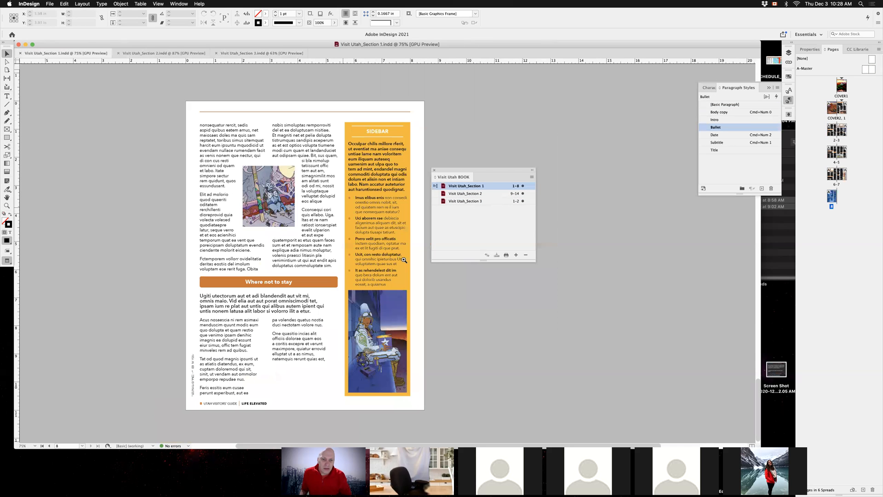
scroll(392, 203, up, 3)
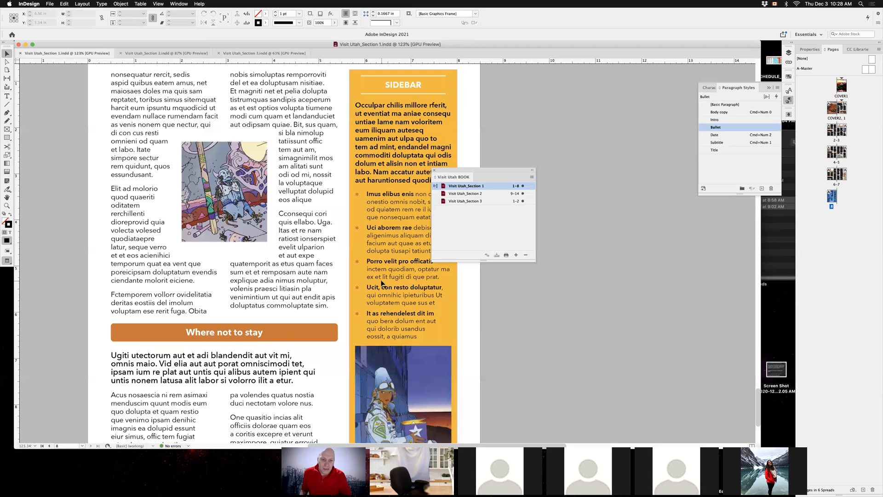
click(175, 54)
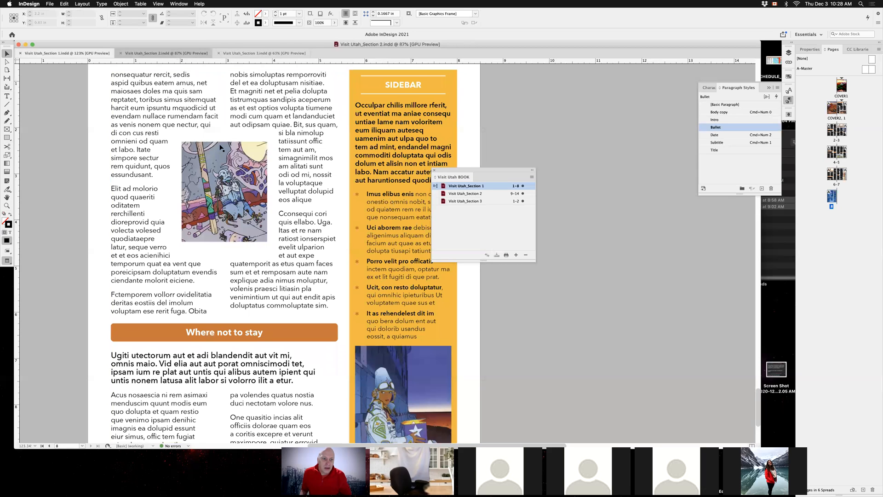
key(super+minus)
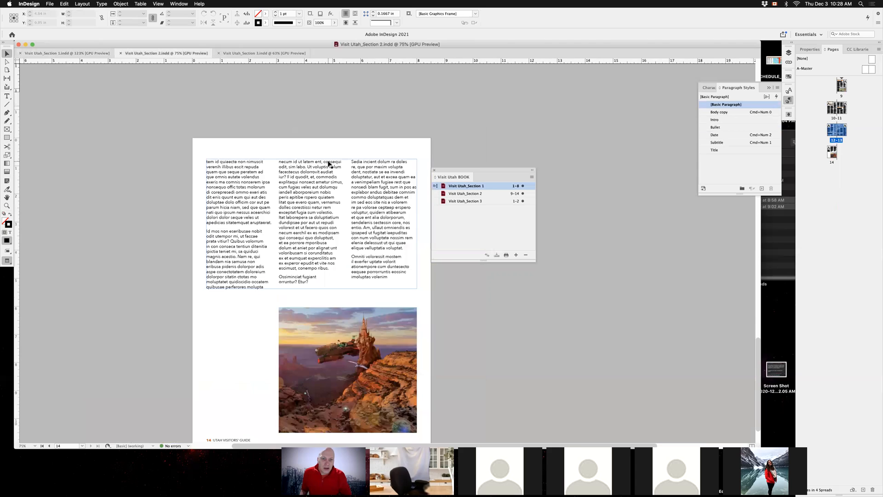
scroll(329, 165, up, 10)
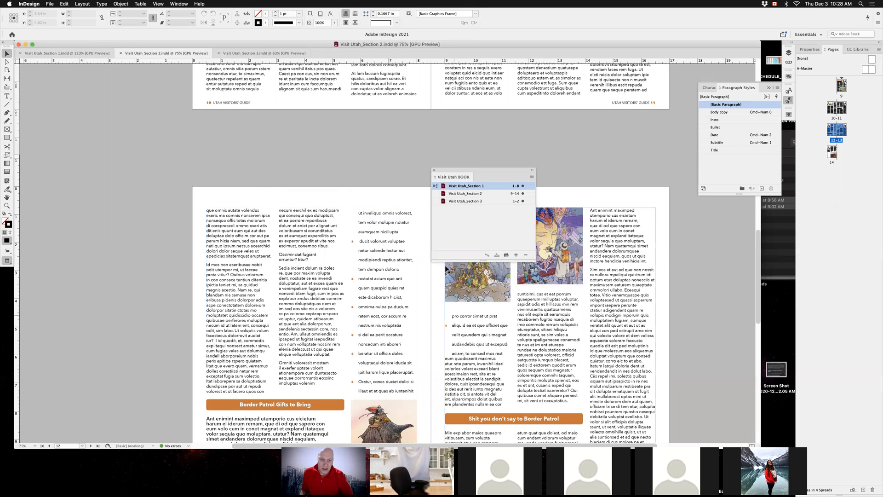
Step: Synchronize all three book documents to Section 1's styles and compare the bulleted text in Sections 1 and 2
click(531, 178)
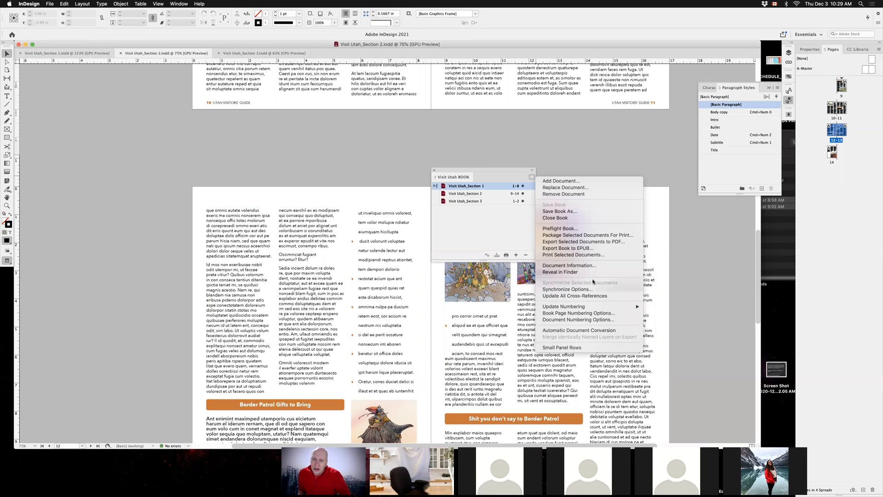
click(481, 202)
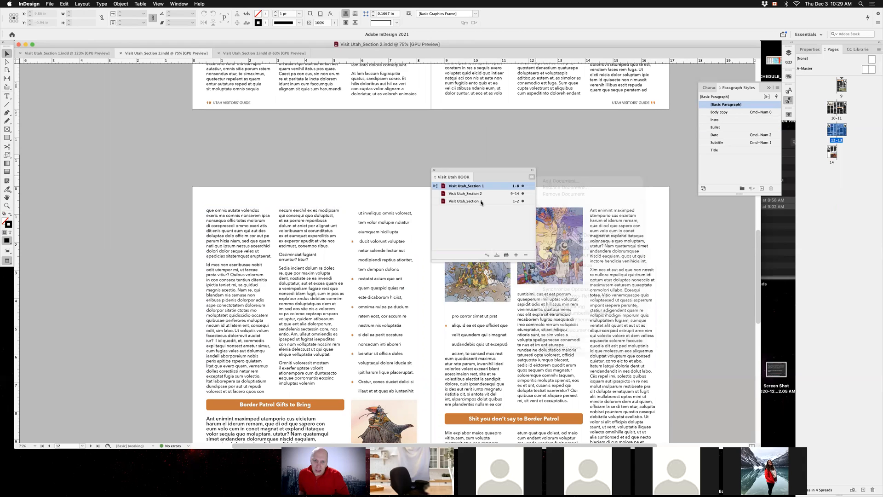
shift+click(481, 203)
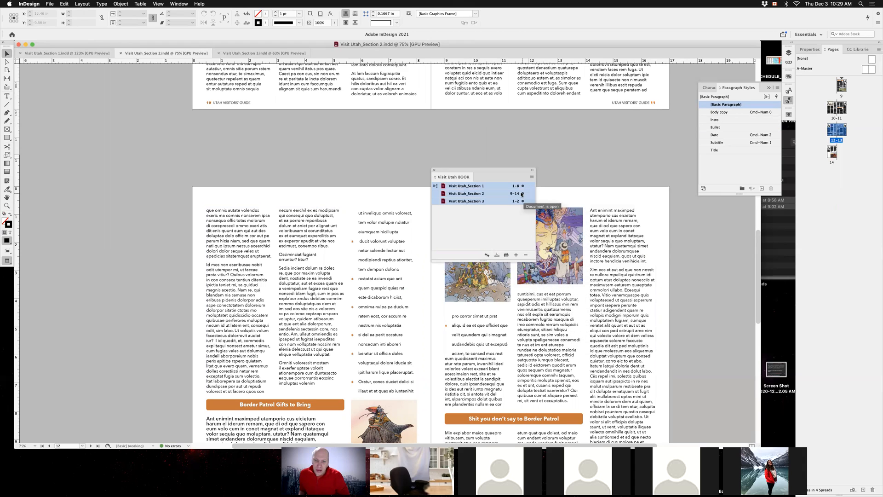
click(487, 256)
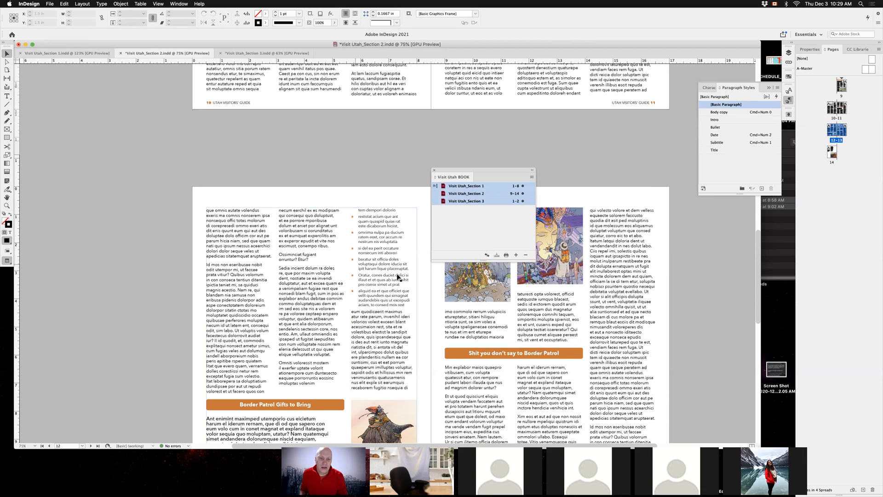
click(74, 54)
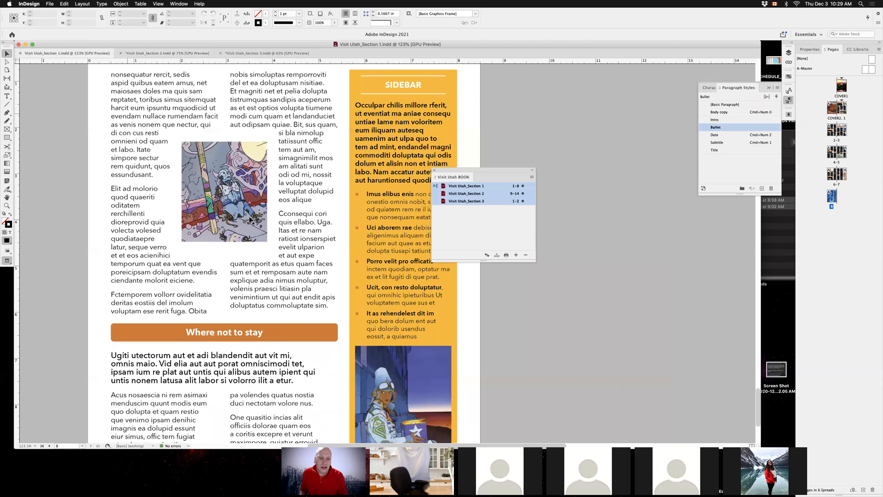
click(151, 54)
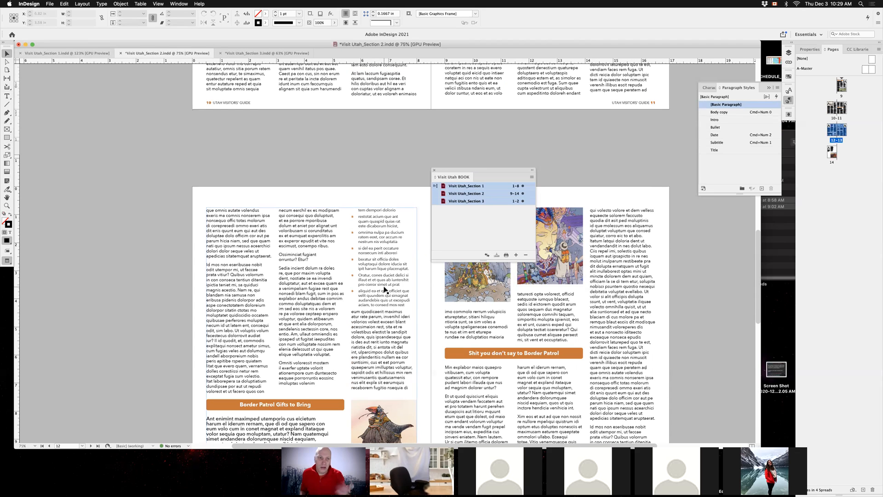
Step: Examine the character styles and paragraph styles available in the Section 3 document
click(276, 53)
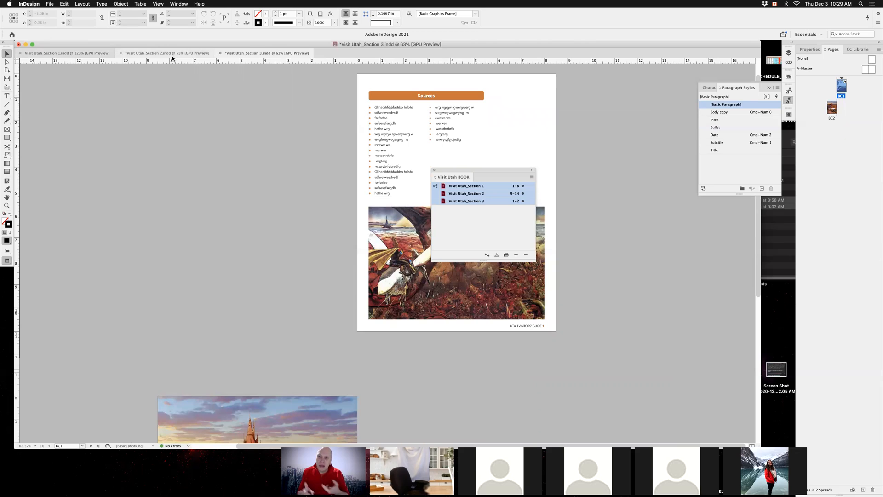
click(710, 87)
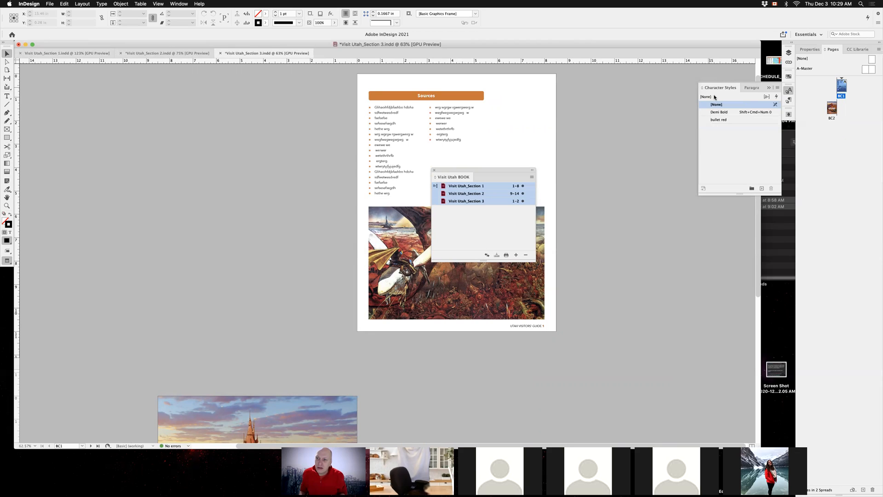
click(752, 87)
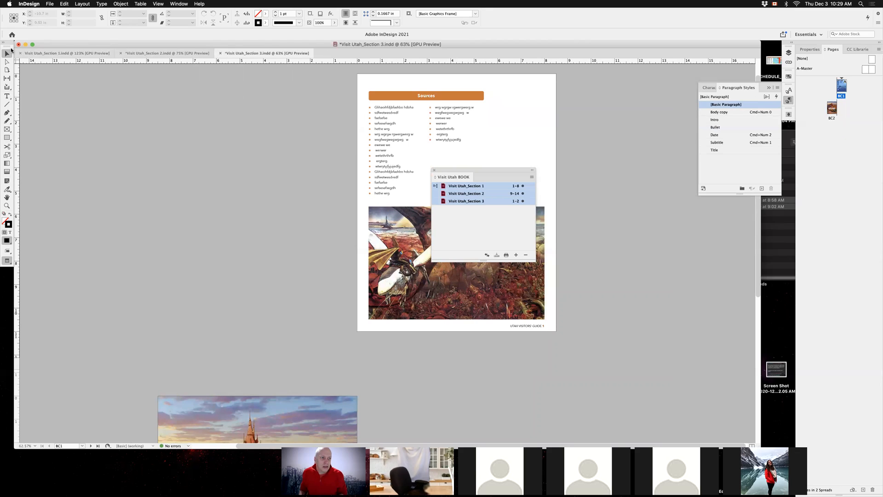
Step: Save the Section 2 document and move the Visit Utah BOOK list beside its pages
drag(482, 169, 659, 215)
click(183, 54)
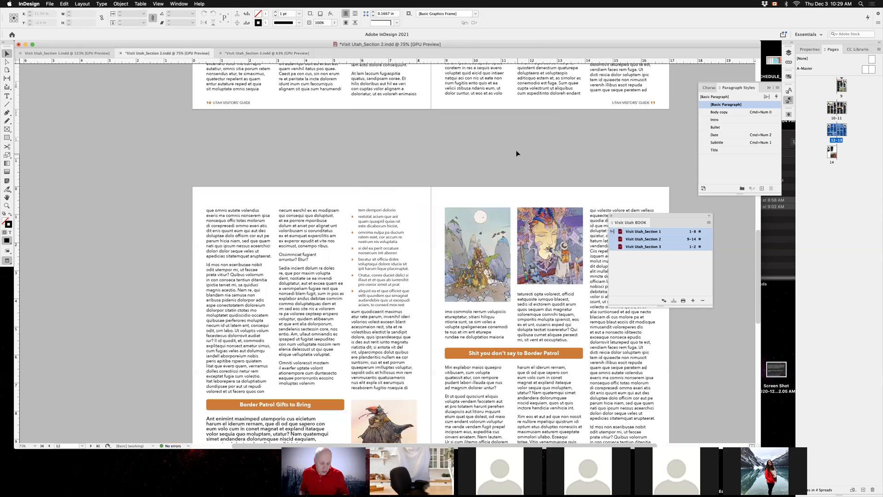
key(super+s)
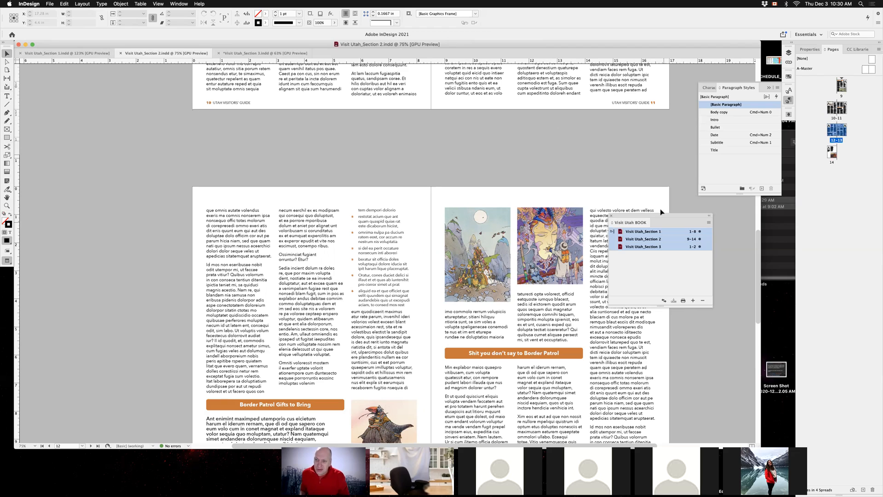
drag(662, 218, 689, 213)
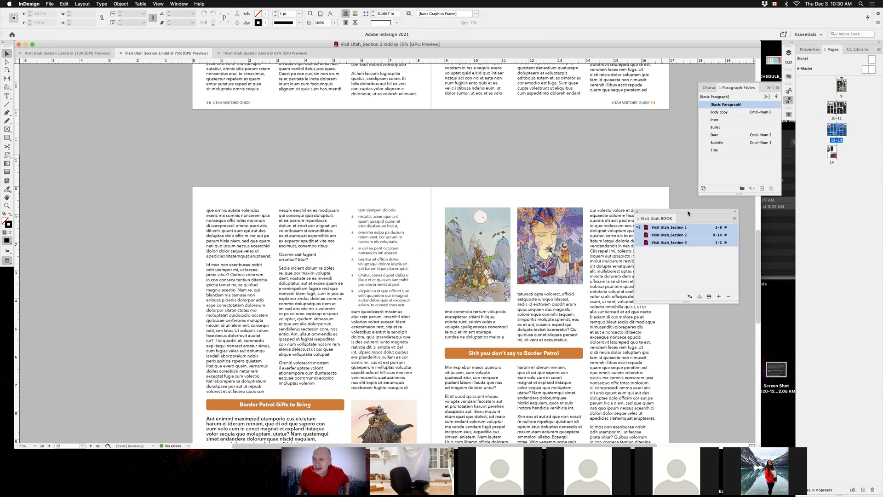
drag(688, 213, 696, 211)
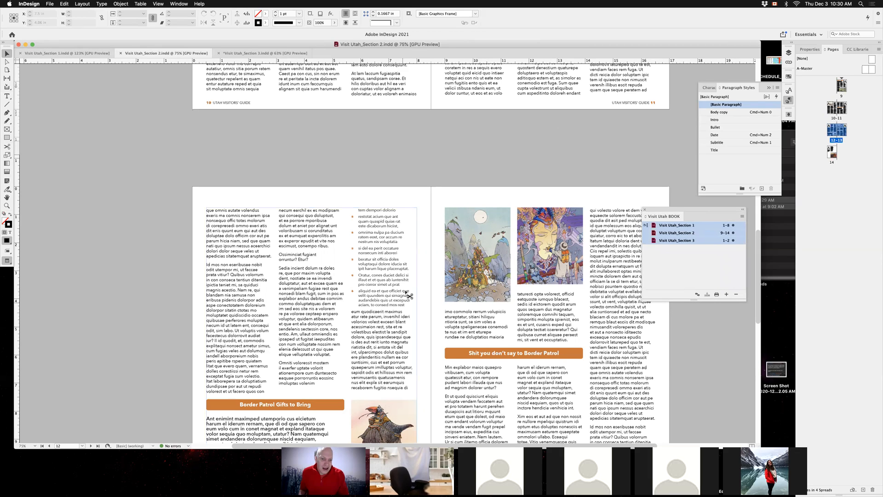
Step: Load the master pages from Visit Utah_Section 1.indd into Section 2, replacing the same-named masters, and save the document
click(7, 54)
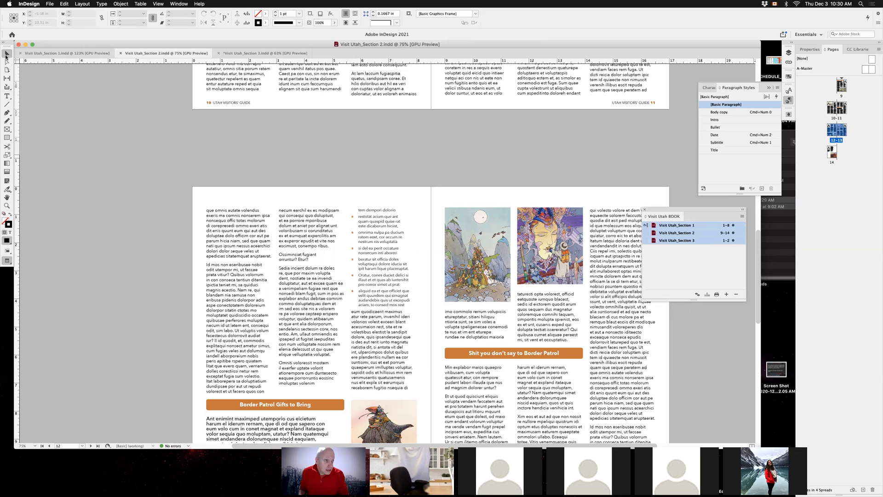
key(c)
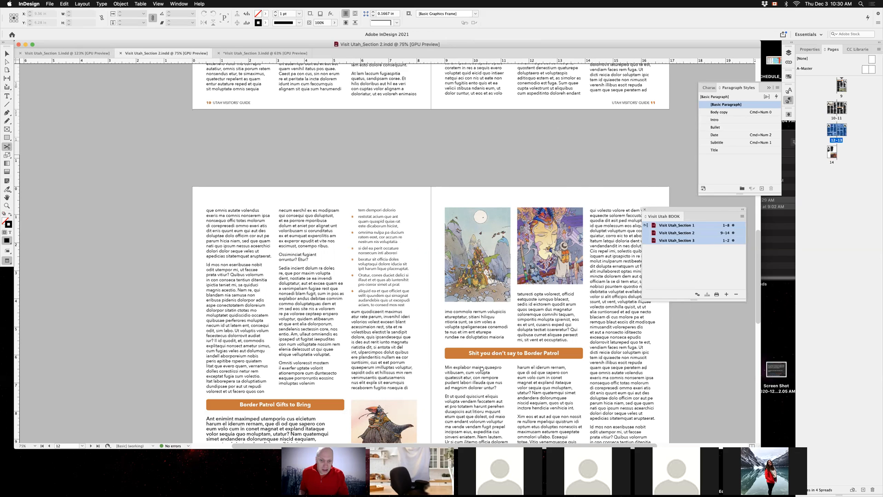
drag(362, 266, 281, 157)
drag(570, 350, 591, 363)
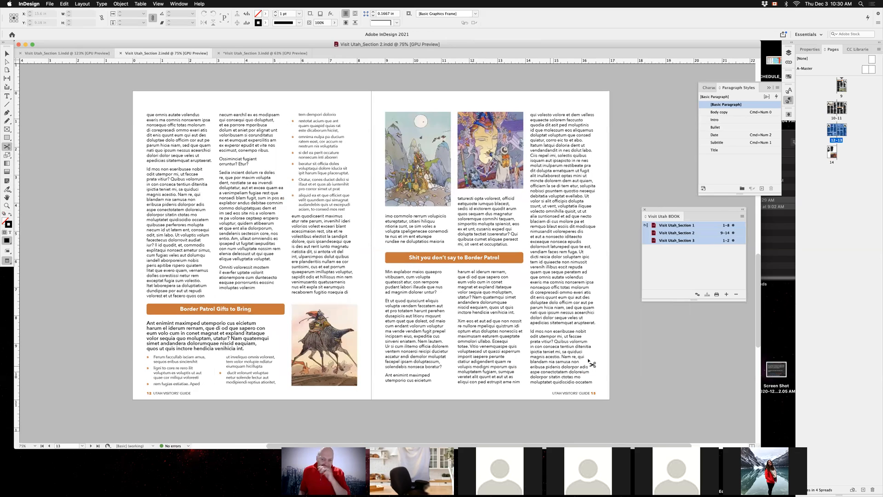
click(6, 54)
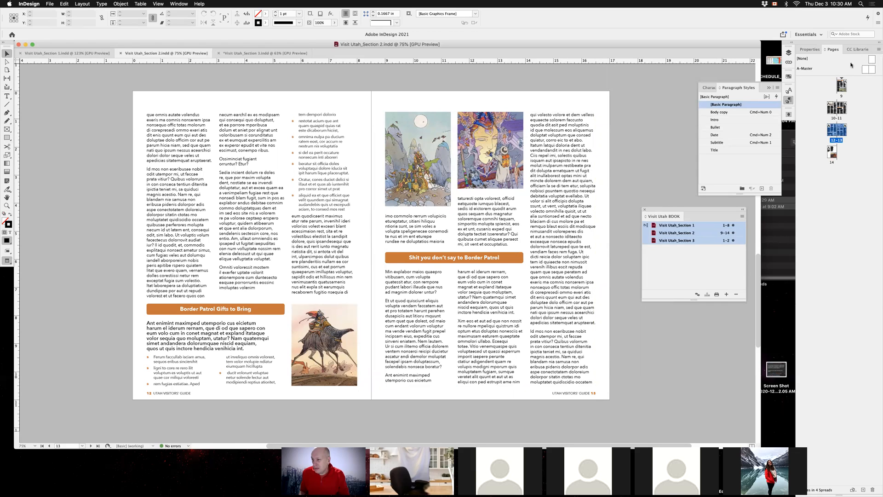
click(878, 50)
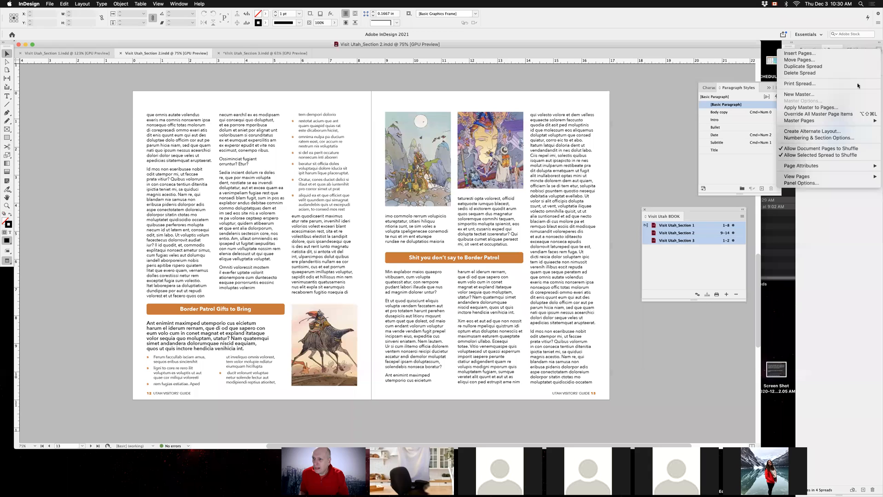
mouse_move(822, 120)
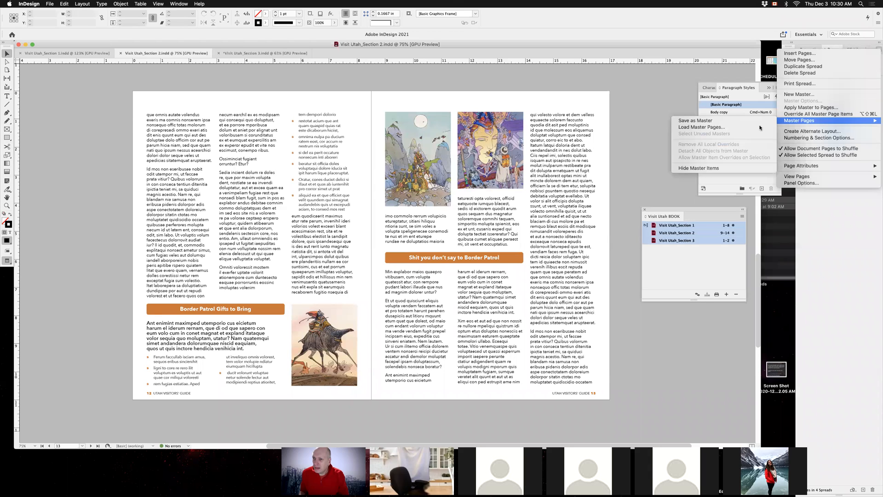
click(714, 127)
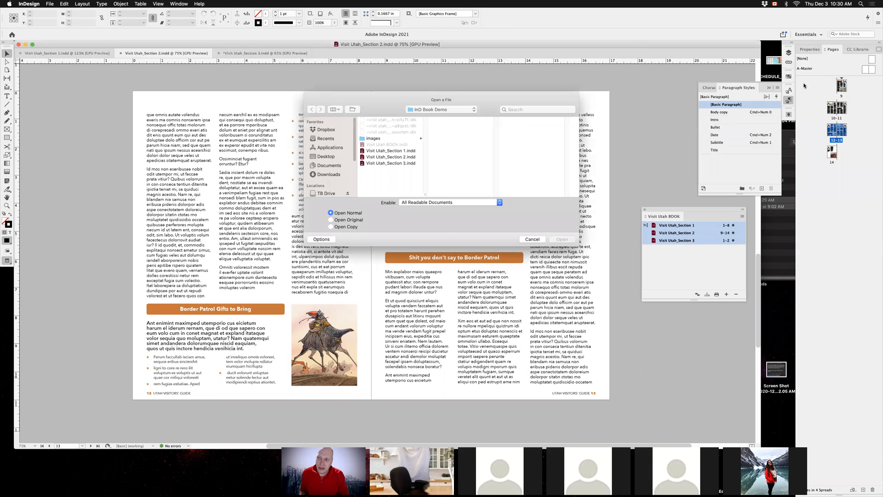
click(390, 152)
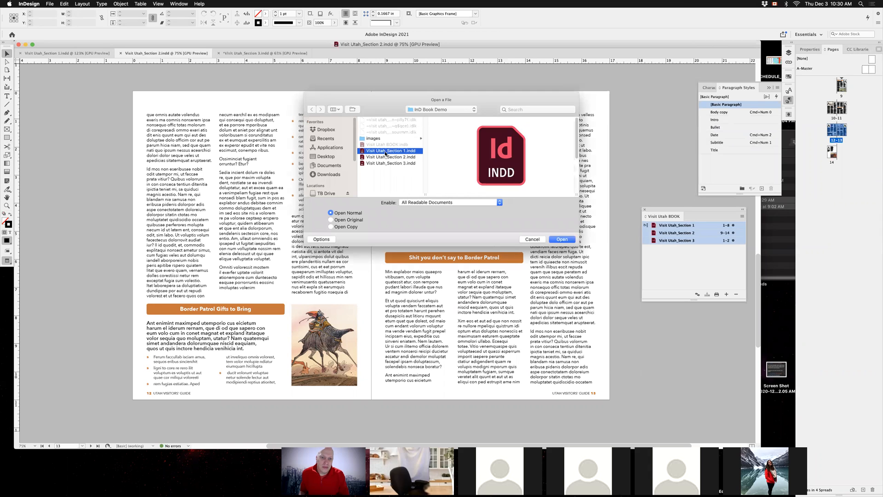
click(570, 240)
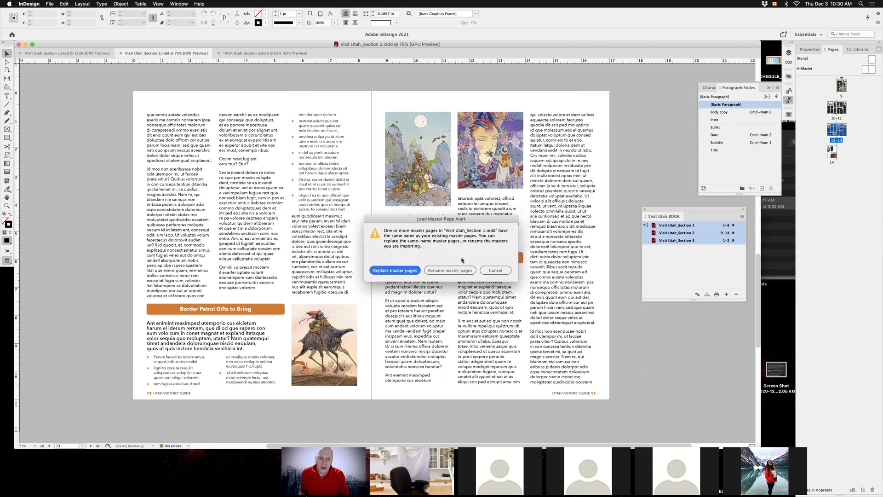
click(391, 271)
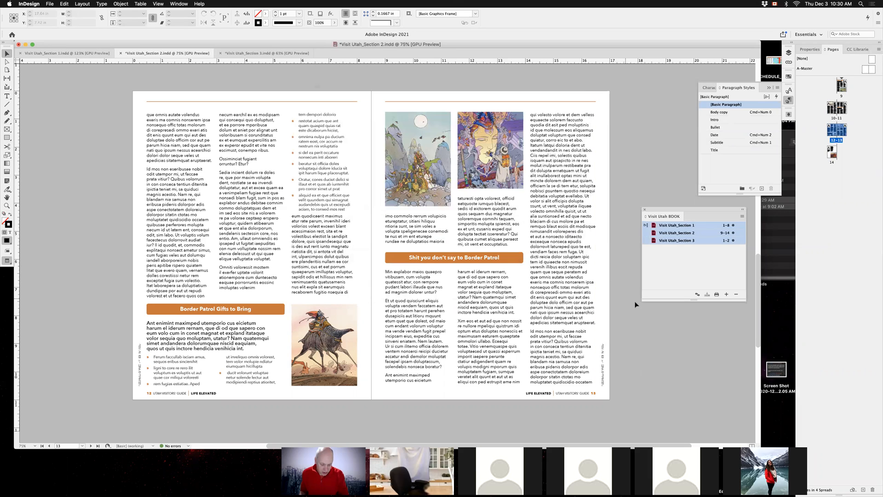
key(super+s)
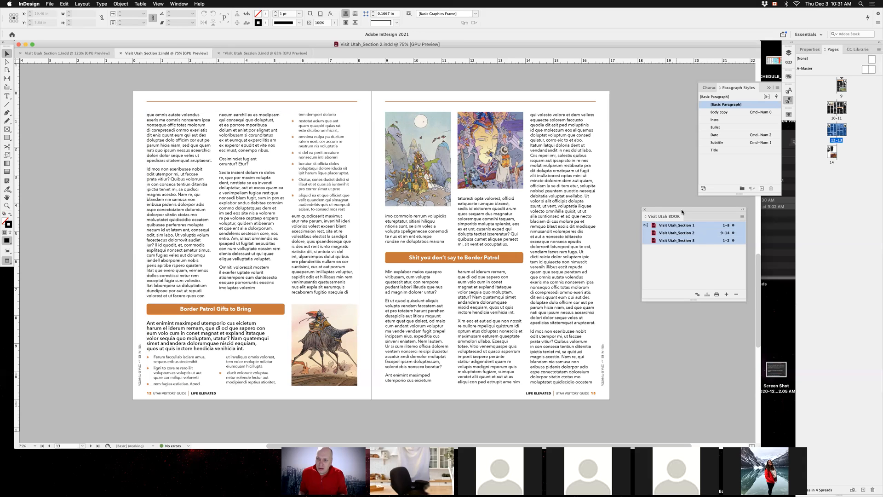
Step: Close all three open section documents, saving Section 3's changes, and keep the Visit Utah BOOK list open
drag(682, 211, 662, 208)
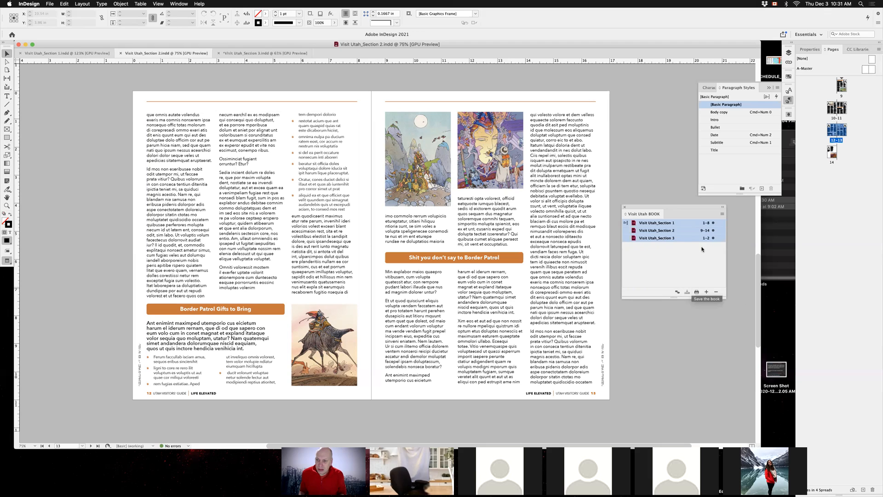
click(696, 286)
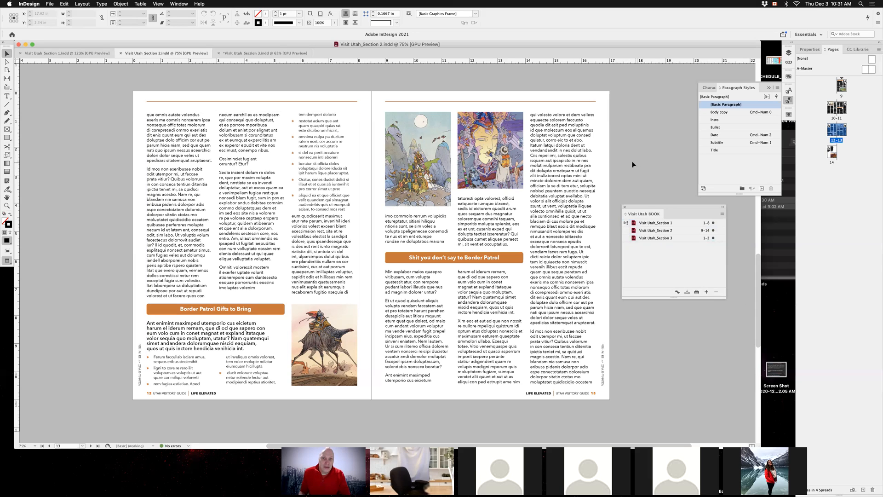
key(super+w)
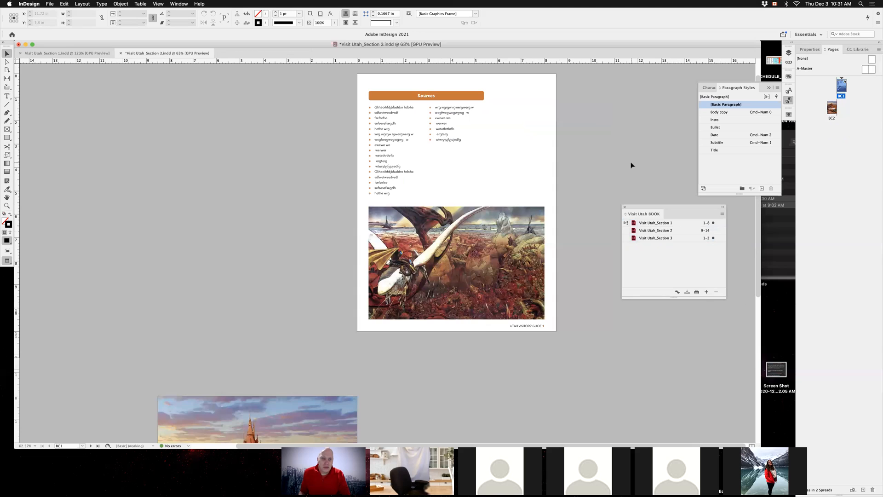
key(super+w)
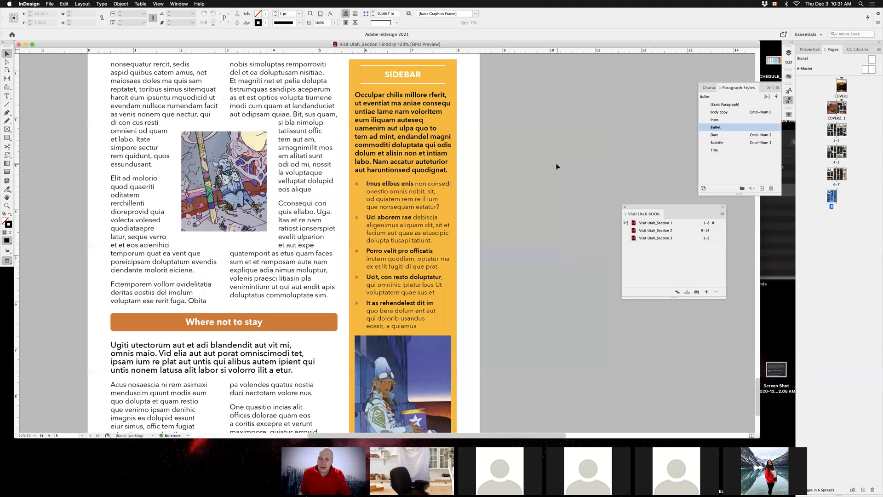
key(super+w)
drag(651, 207, 514, 187)
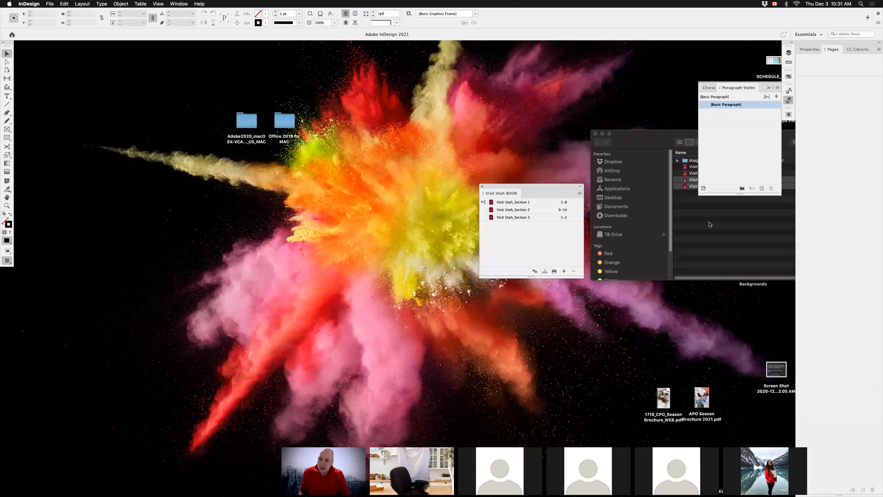
Step: Switch to Finder, examine the book and section files in the InD Book Demo folder, and return to InDesign
drag(686, 132, 554, 134)
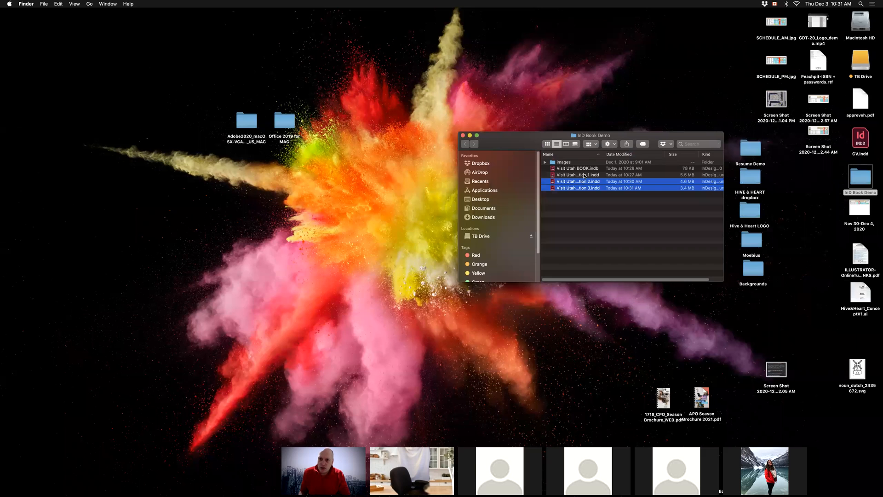
click(583, 169)
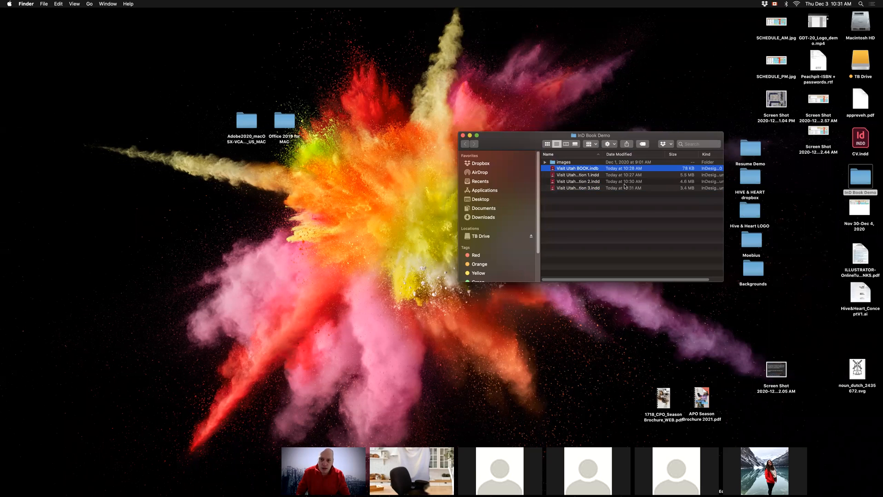
key(Down)
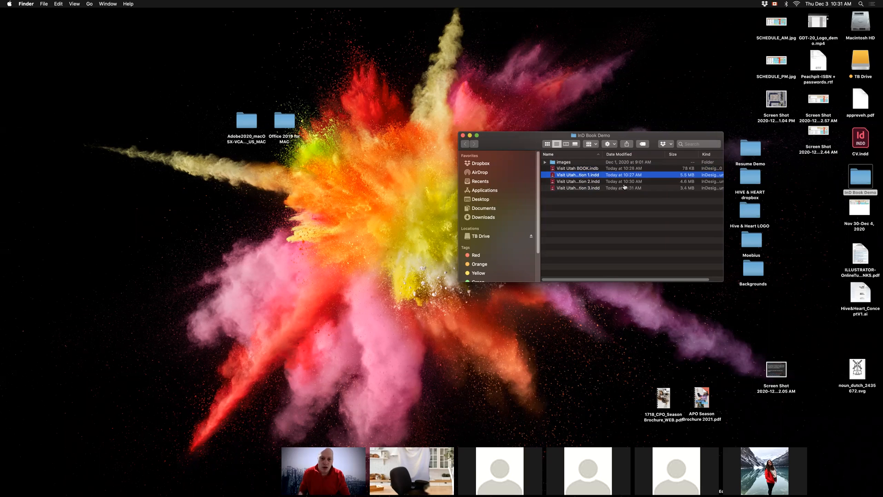
key(super+Tab)
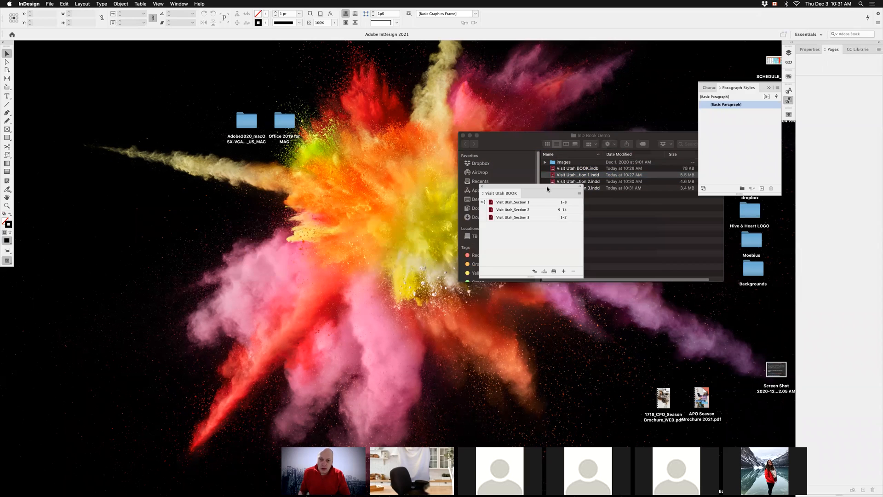
Step: Examine the print settings for Section 1 of the book and leave them without printing
drag(529, 192, 521, 200)
click(530, 214)
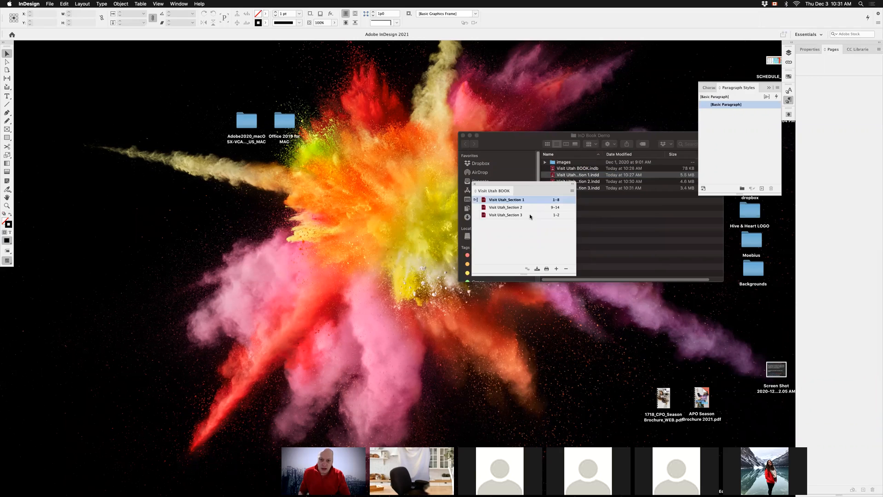
click(547, 270)
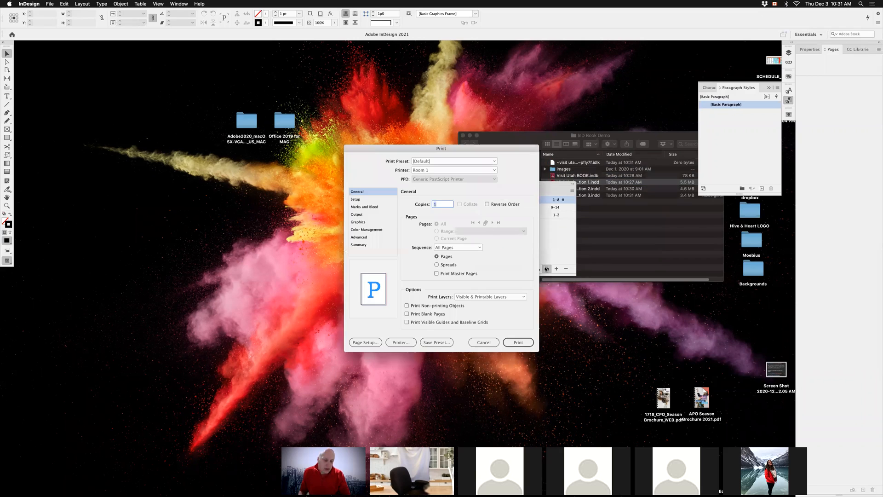
click(490, 343)
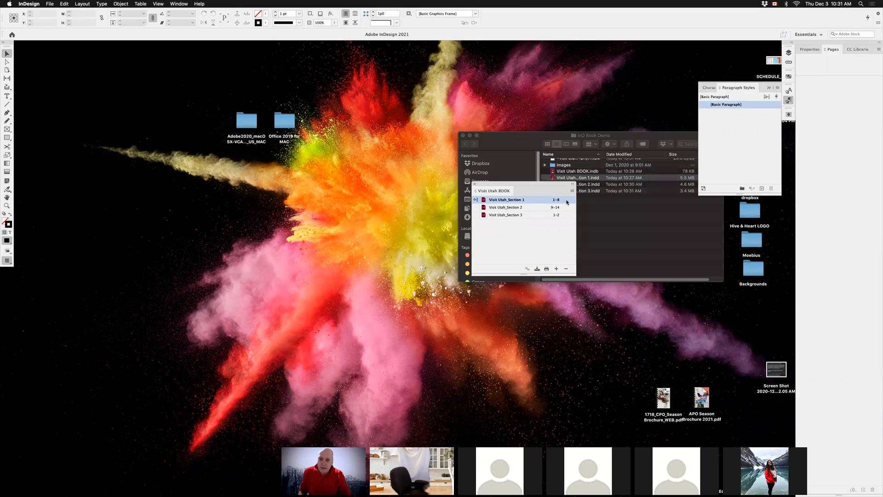
Step: Examine the PDF export format choices for Section 3 of the book and leave without exporting
click(556, 214)
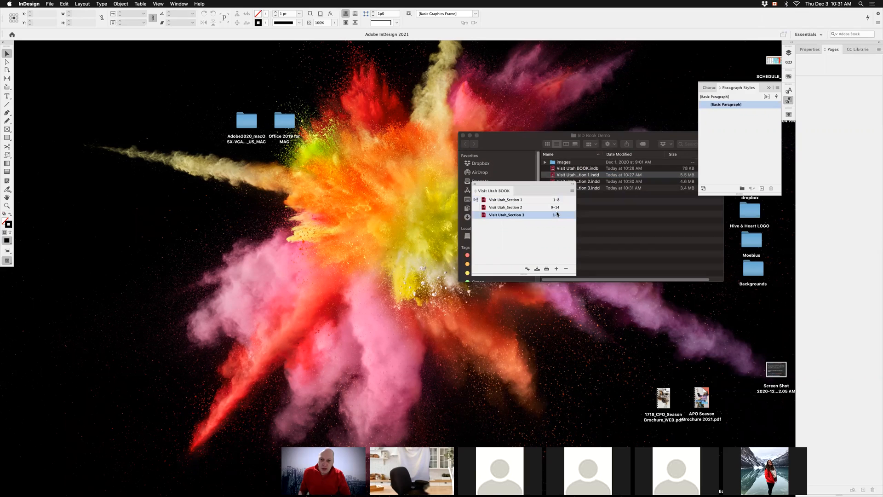
click(572, 191)
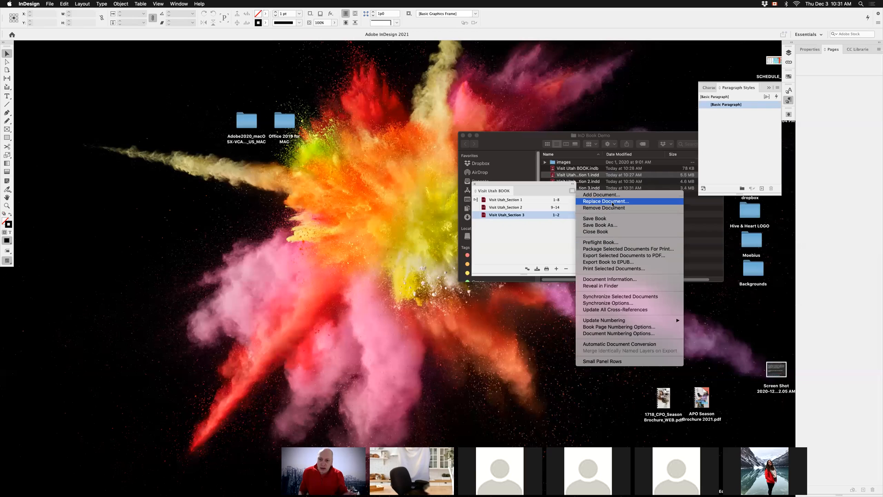
click(609, 258)
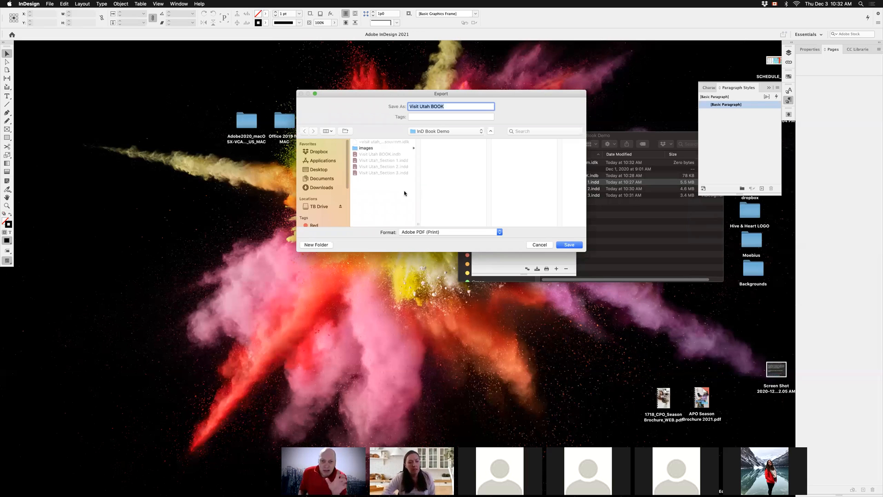
click(434, 233)
click(473, 185)
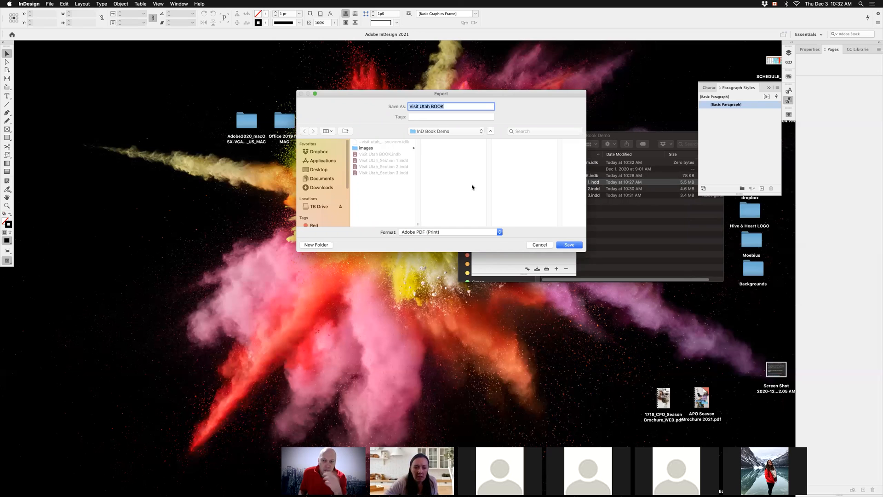
click(538, 245)
drag(514, 183, 567, 235)
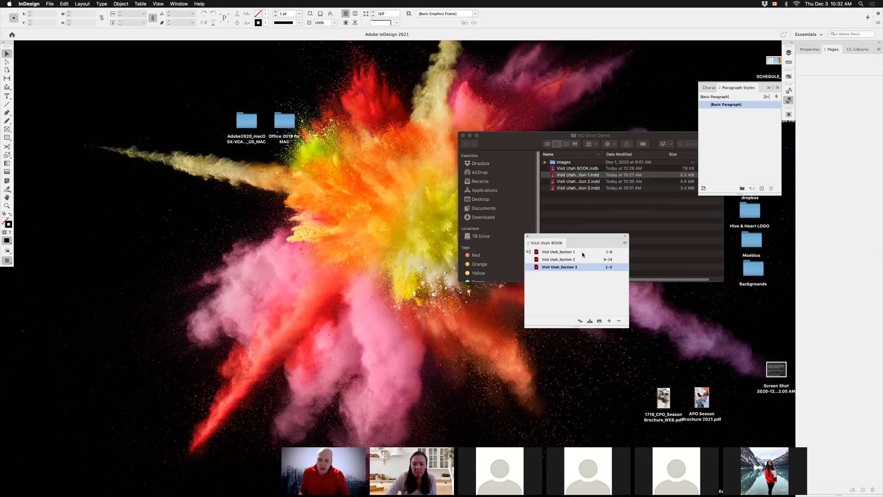
Step: Examine the book commands available for Section 1 in the Visit Utah BOOK list and leave without choosing any
click(577, 253)
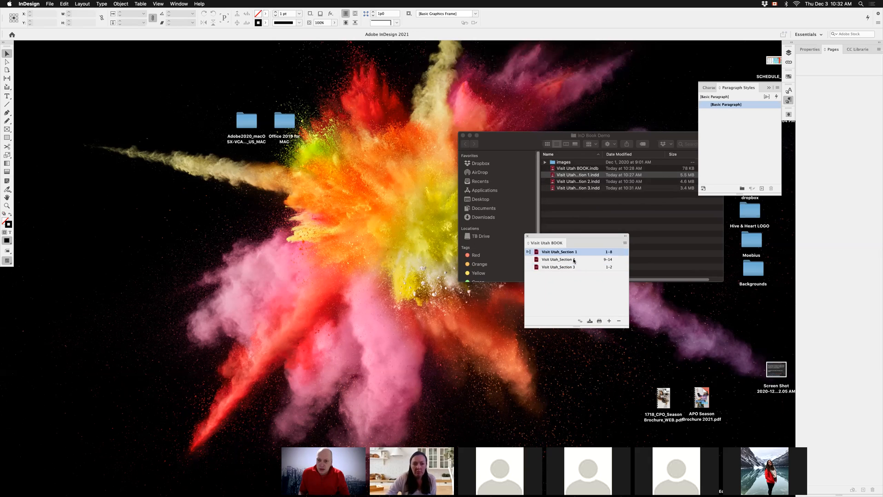
click(624, 243)
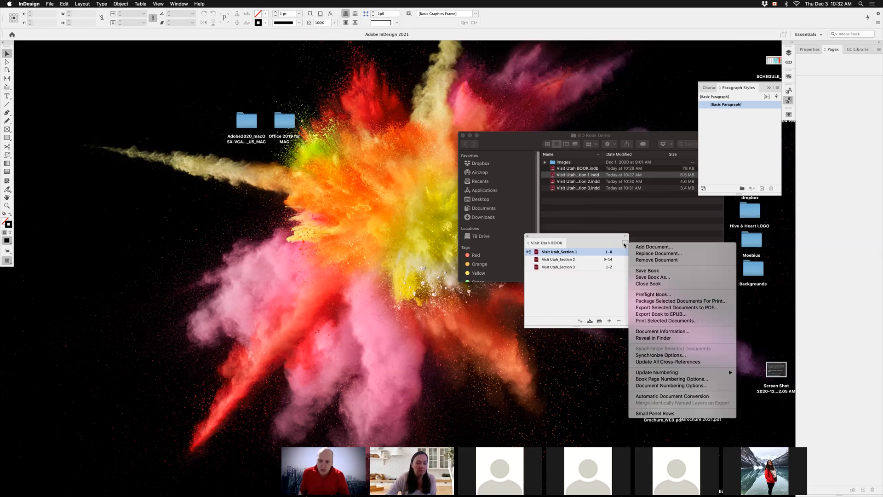
click(582, 288)
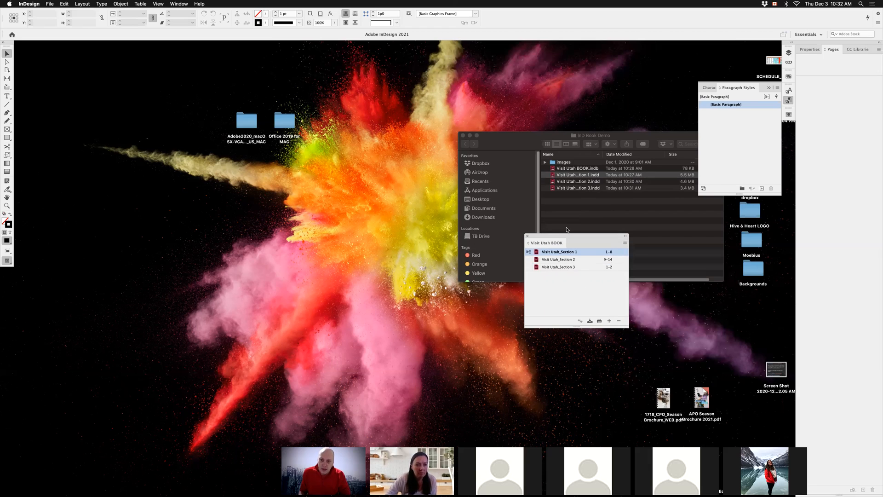
Step: Open Section 1 from the Visit Utah BOOK list and go to its COVER2–1 spread with the full-page canyon image
drag(569, 237, 615, 274)
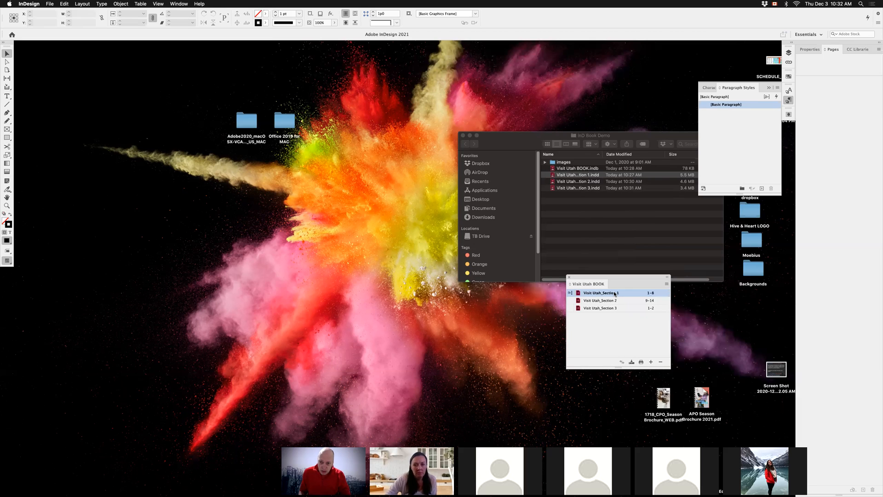
double_click(632, 294)
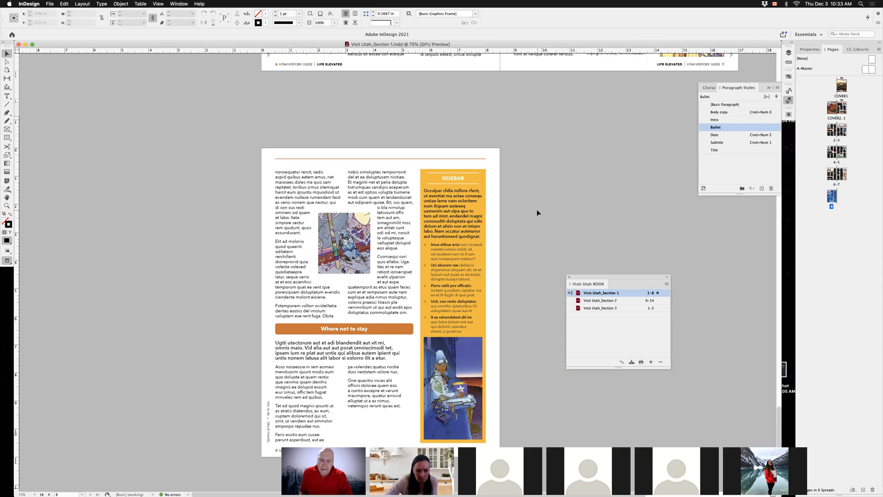
scroll(529, 236, up, 5)
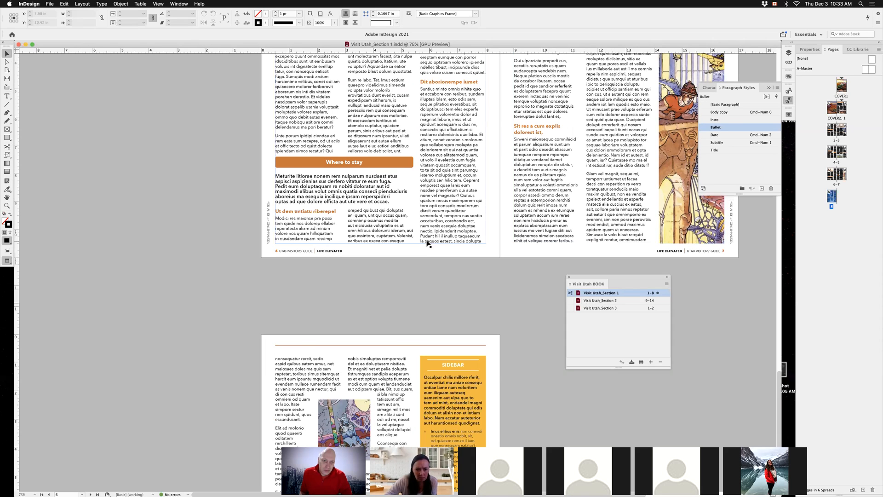
scroll(425, 243, up, 10)
scroll(424, 243, up, 10)
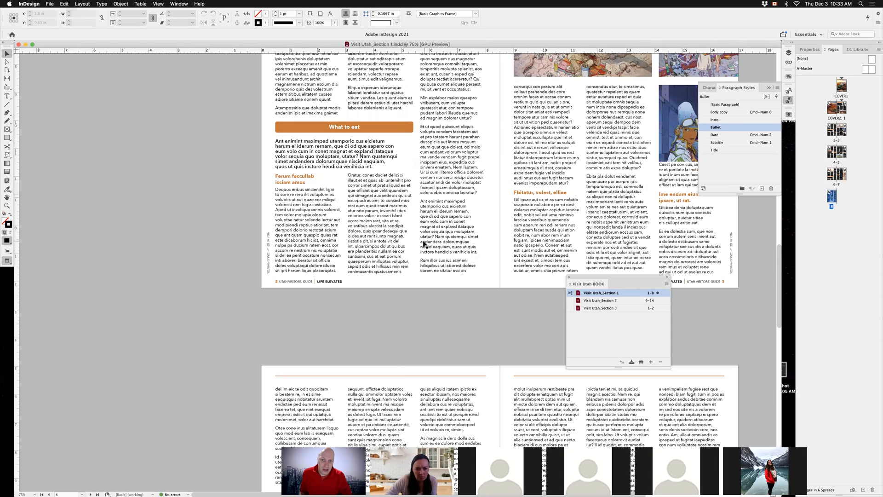
scroll(419, 246, up, 10)
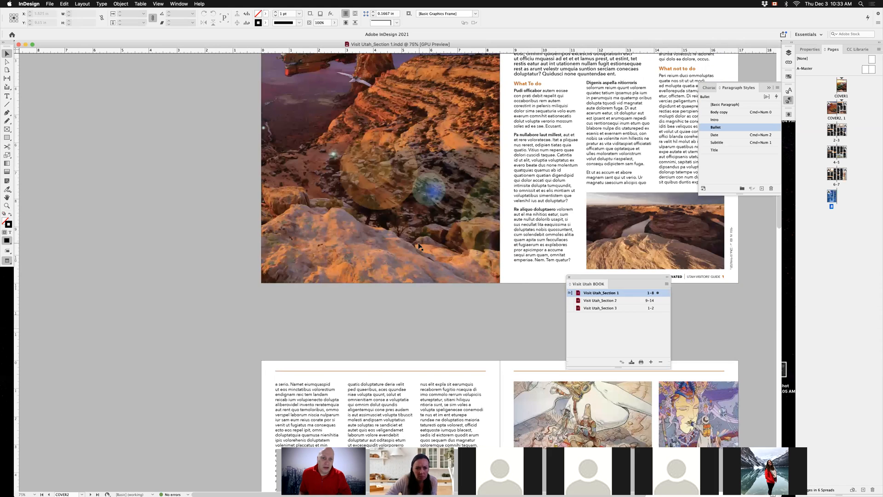
scroll(417, 250, down, 5)
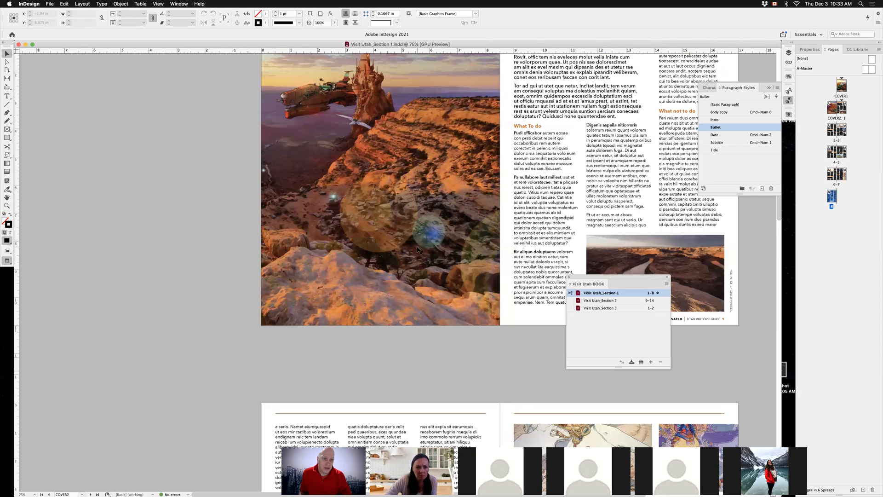
scroll(166, 204, up, 1)
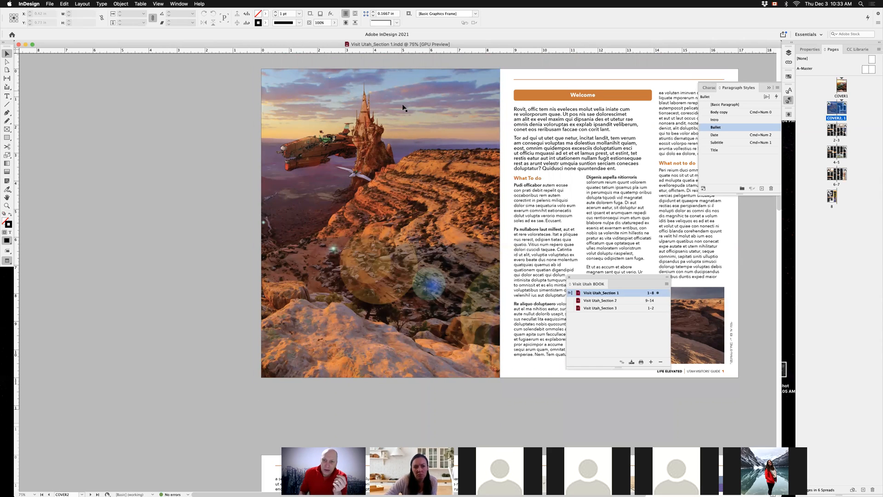
scroll(477, 276, down, 4)
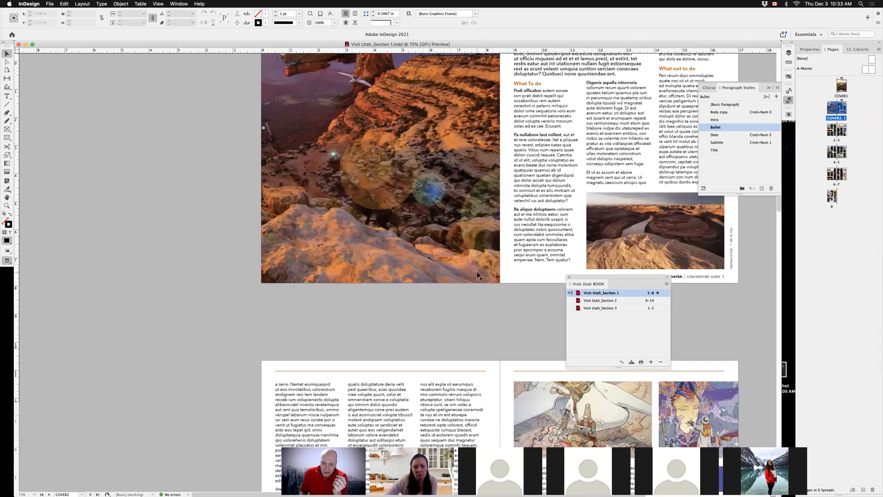
scroll(477, 272, down, 3)
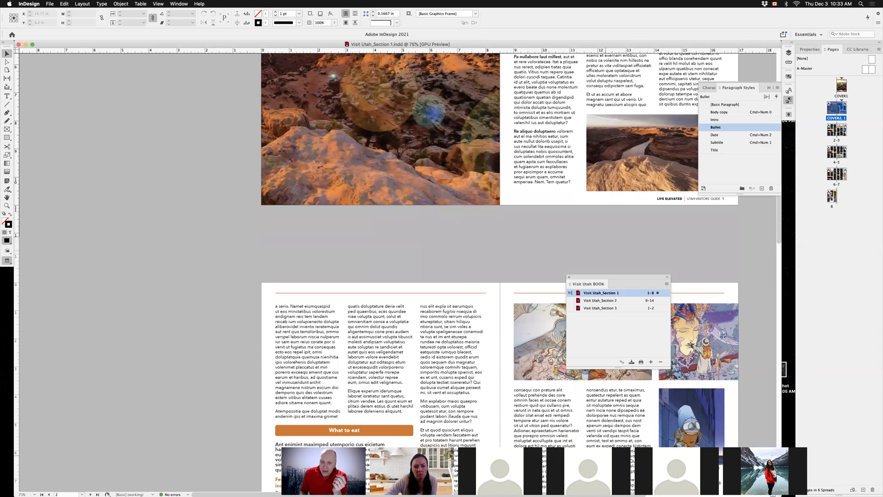
scroll(429, 244, up, 1)
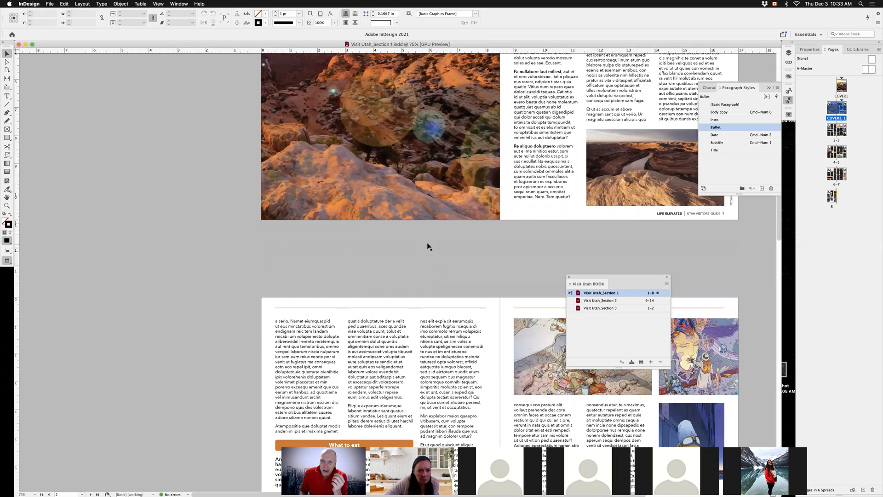
scroll(428, 247, up, 3)
scroll(427, 246, up, 10)
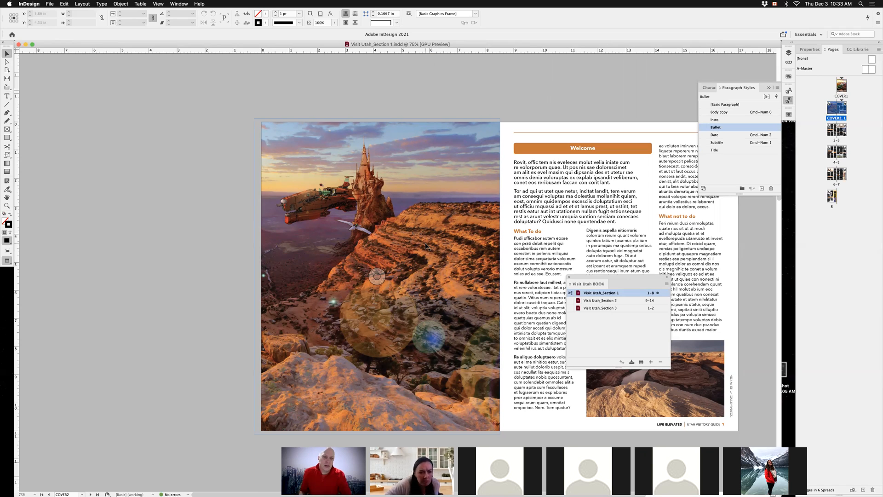
Step: Turn off preview mode and draw a tall, narrow text frame over the canyon image on the inside cover page
key(w)
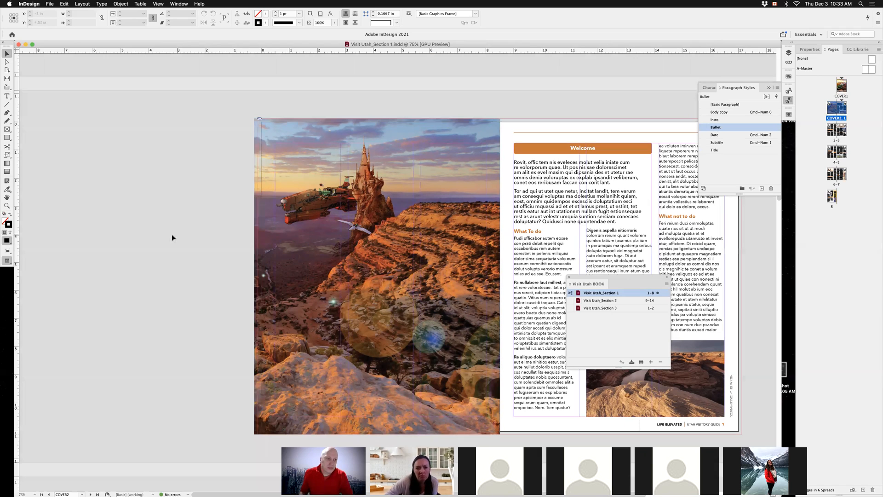
click(62, 4)
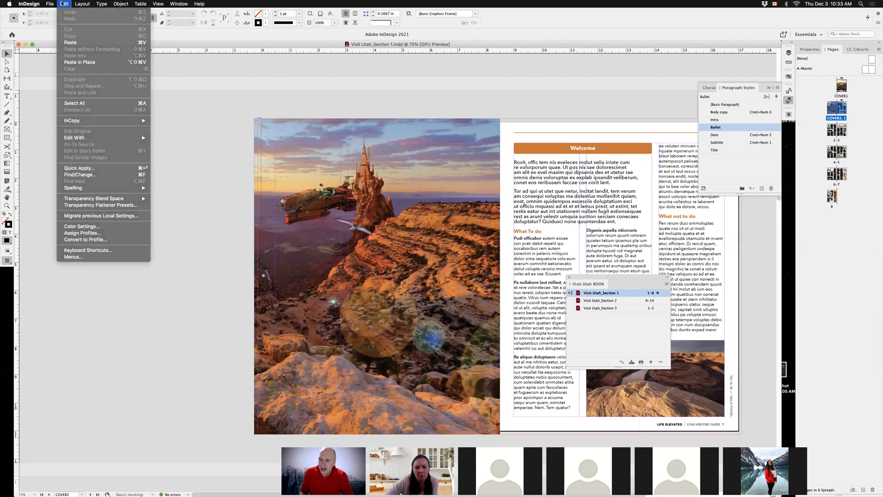
click(437, 118)
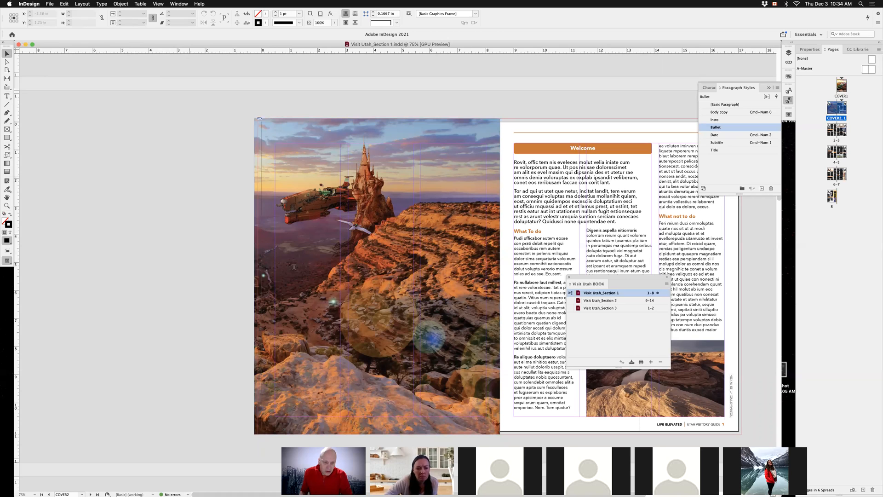
key(t)
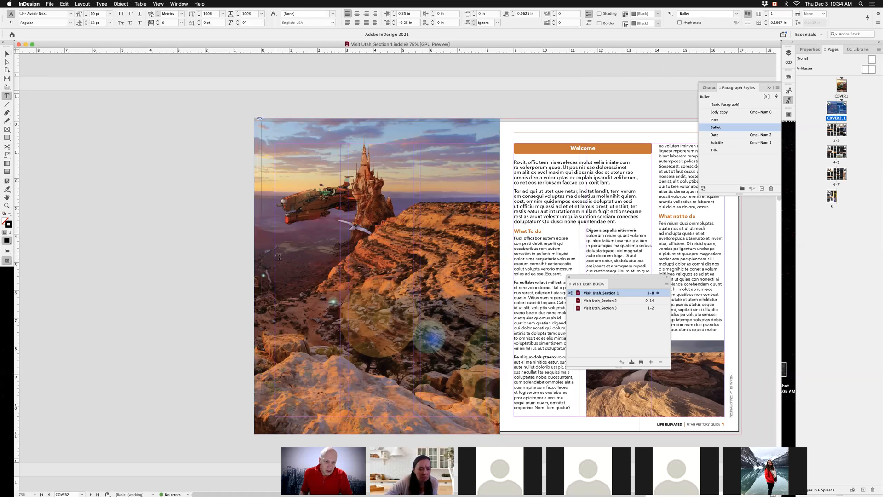
drag(279, 257, 343, 351)
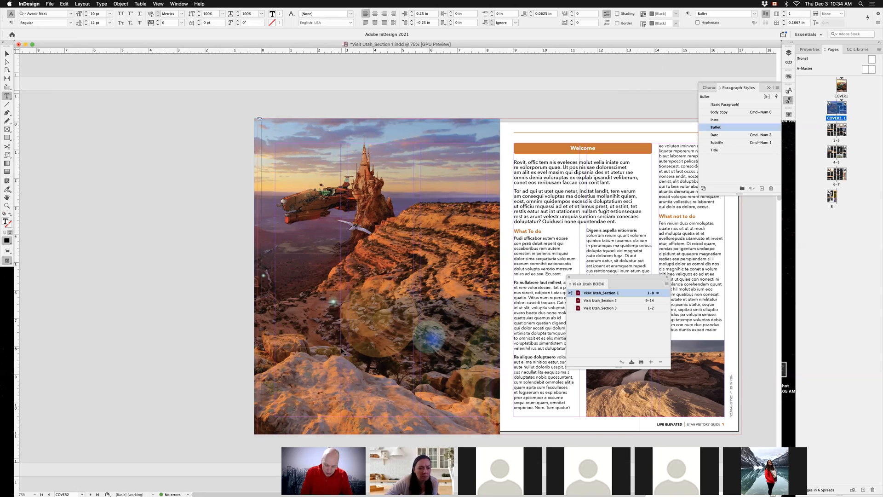
Step: Enter the placeholder line "TOC title" and, beneath it, "Toc text" with a tabbed page number 1 in the new frame
key(super+equal)
key(super+equal)
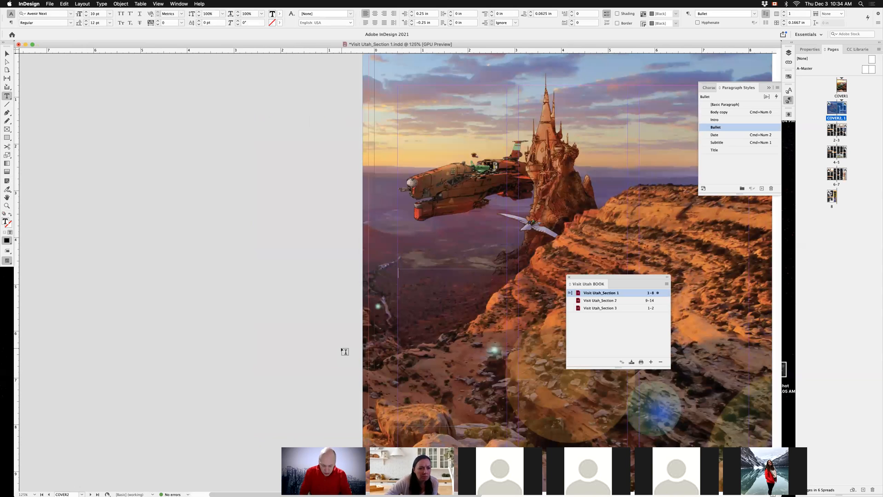
text(TOC)
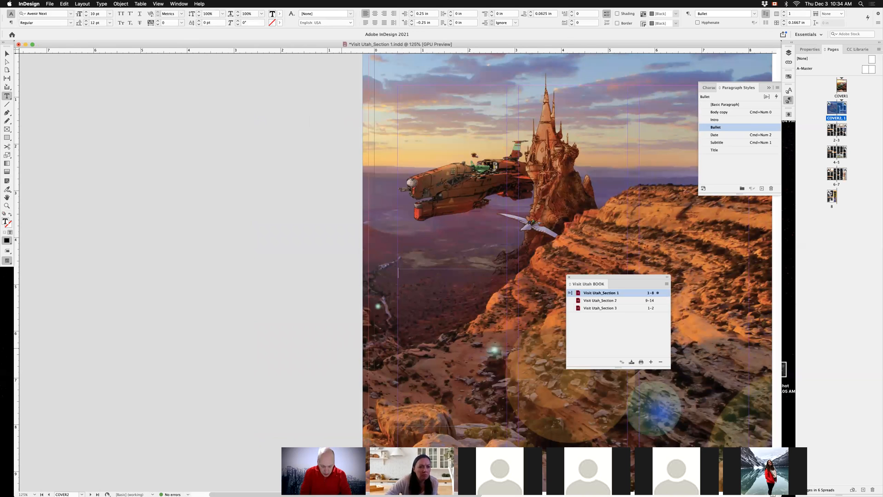
text( tit)
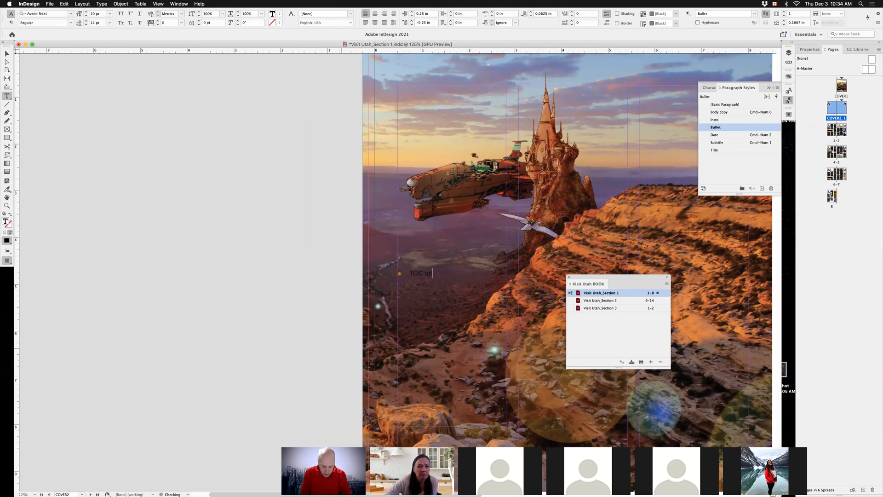
text(le)
key(Return)
text(Toc text 1)
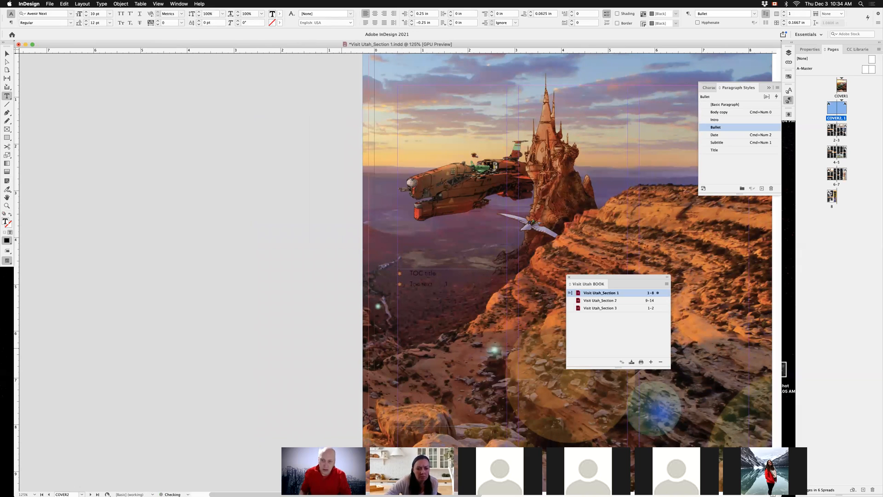
Step: Format both placeholder lines with the Body copy paragraph style, Demi Bold weight and the [Paper] colour
key(super+a)
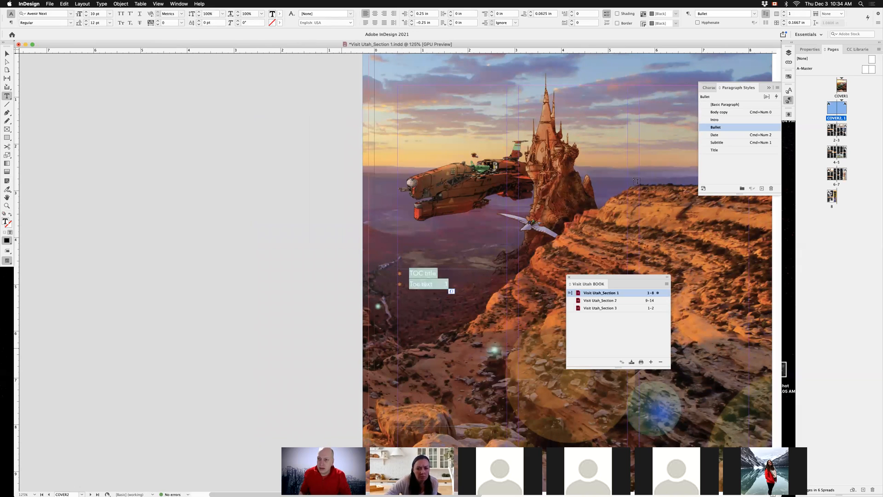
click(727, 114)
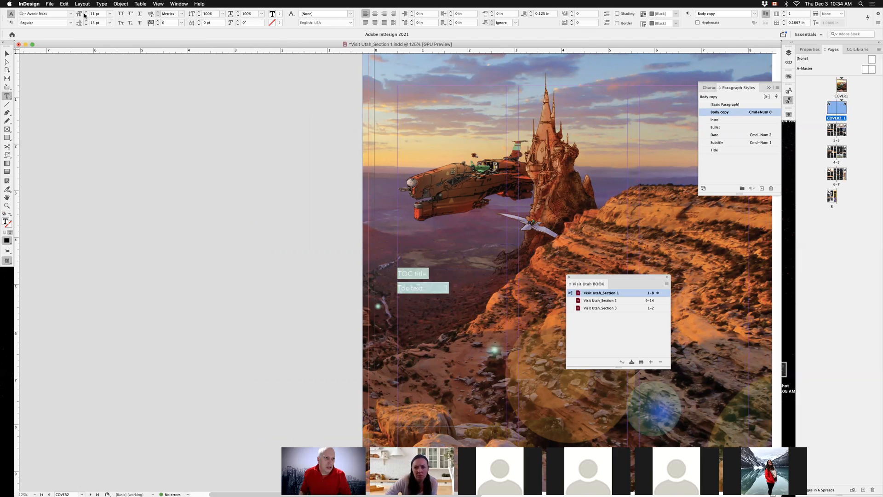
click(71, 23)
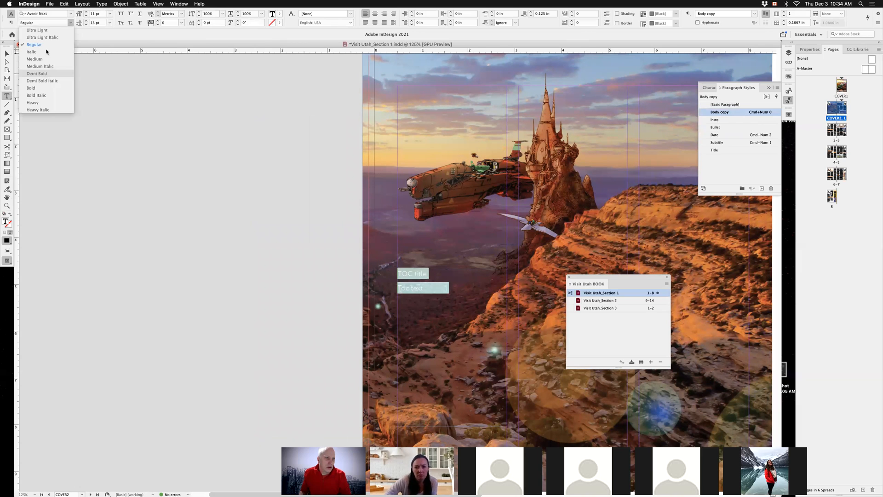
click(42, 74)
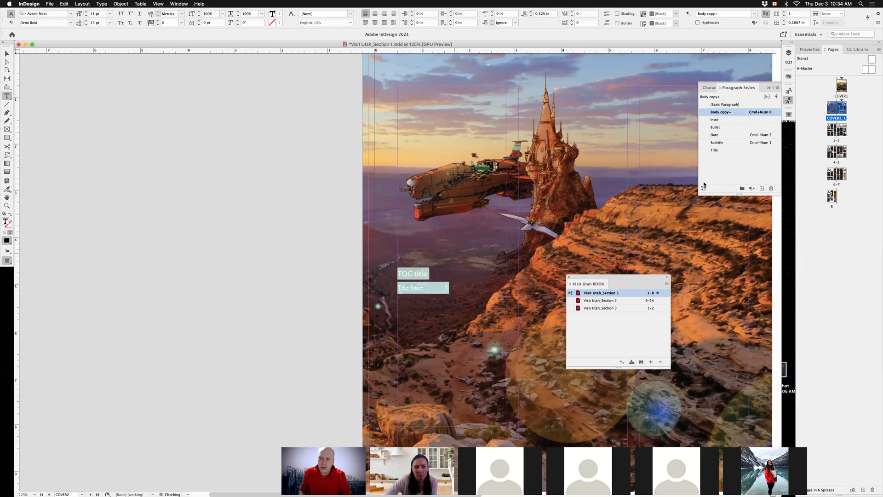
click(788, 77)
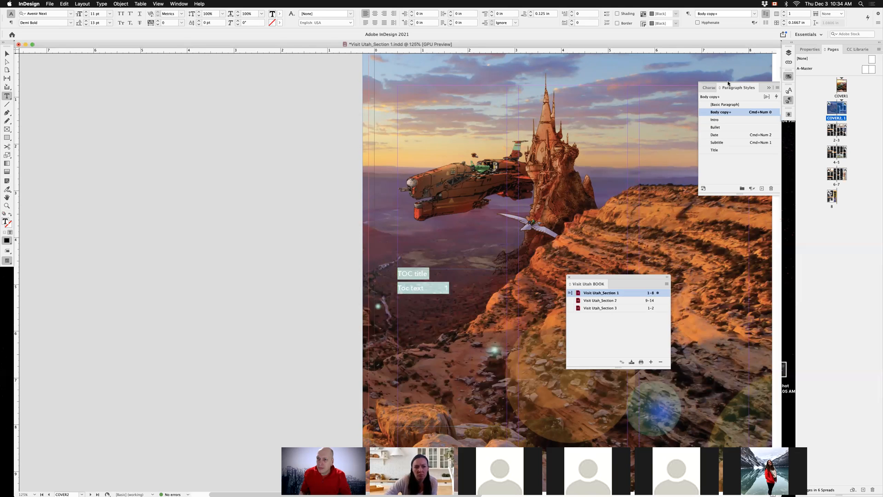
key(F5)
click(416, 282)
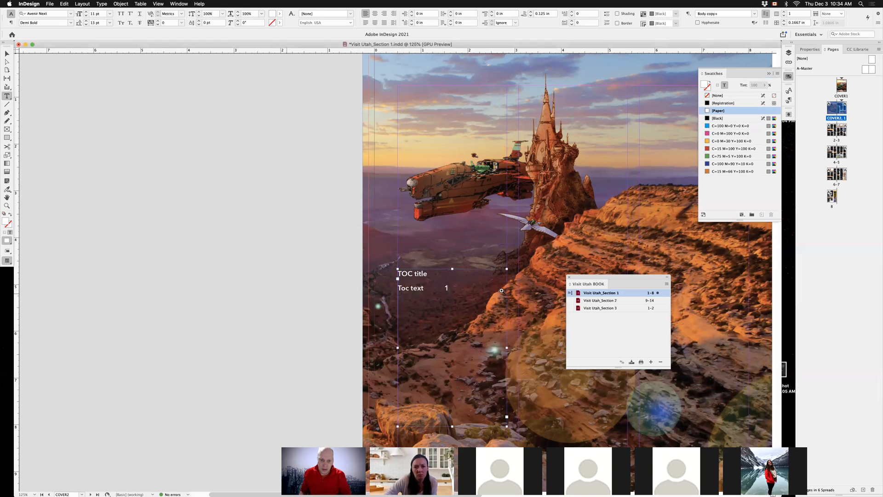
Step: Set the "TOC title" line to 13 pt, all caps and centred
super+click(418, 270)
double_click(423, 278)
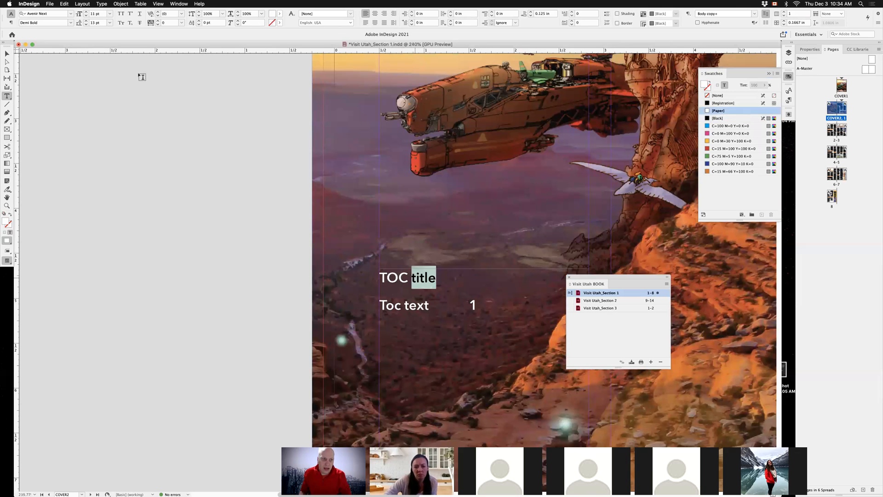
click(86, 12)
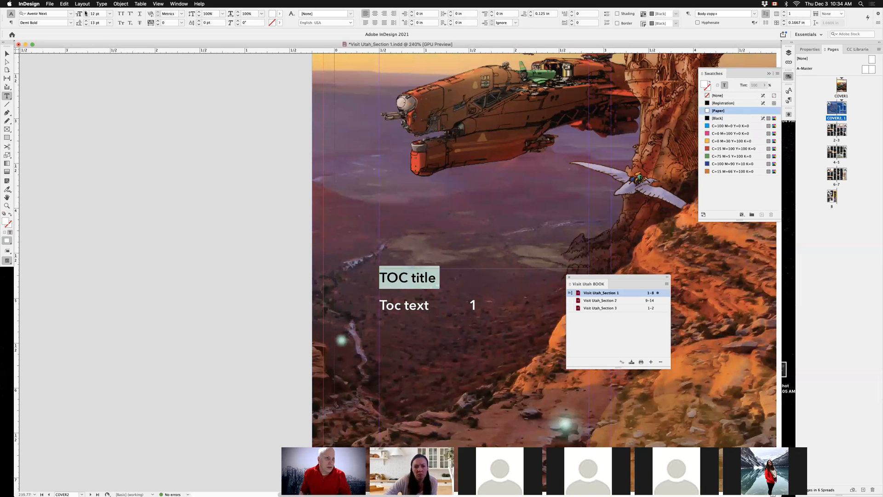
key(super+shift+period)
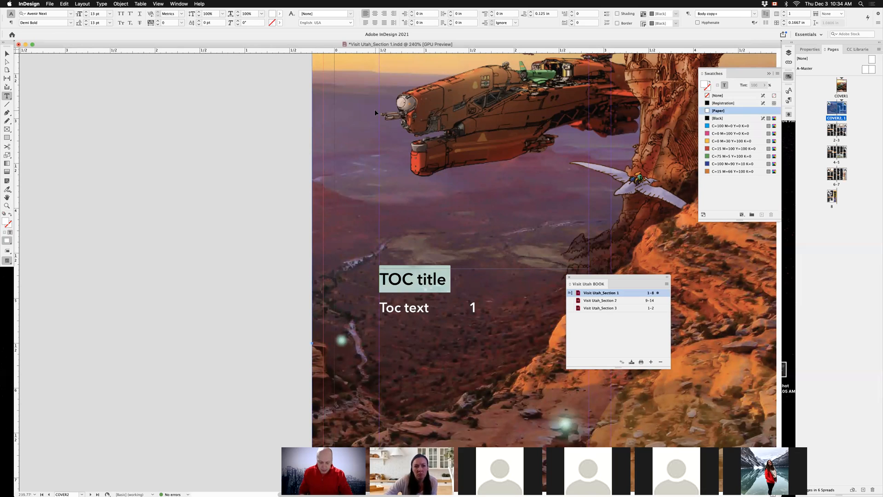
key(super+shift+k)
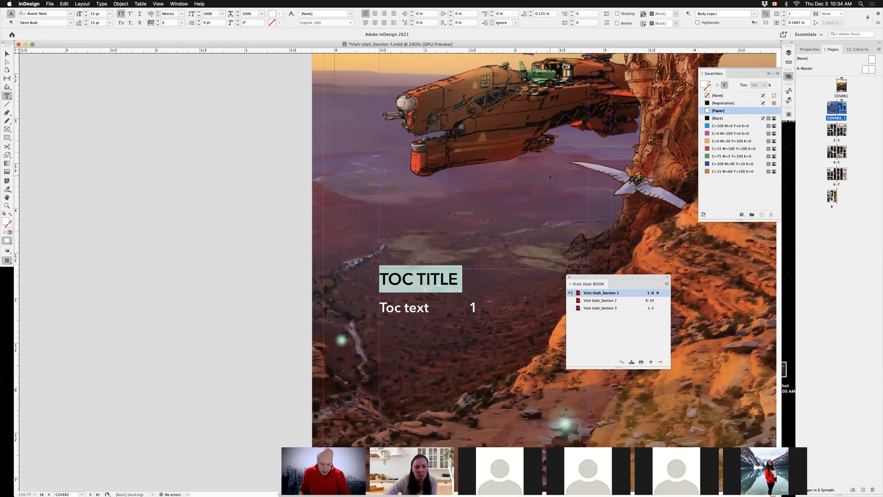
key(super+shift+c)
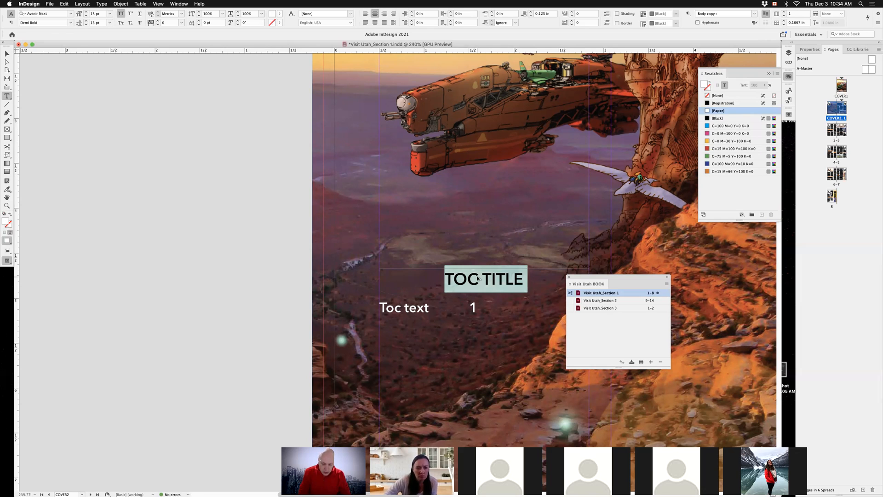
key(super+alt+j)
drag(460, 190, 278, 194)
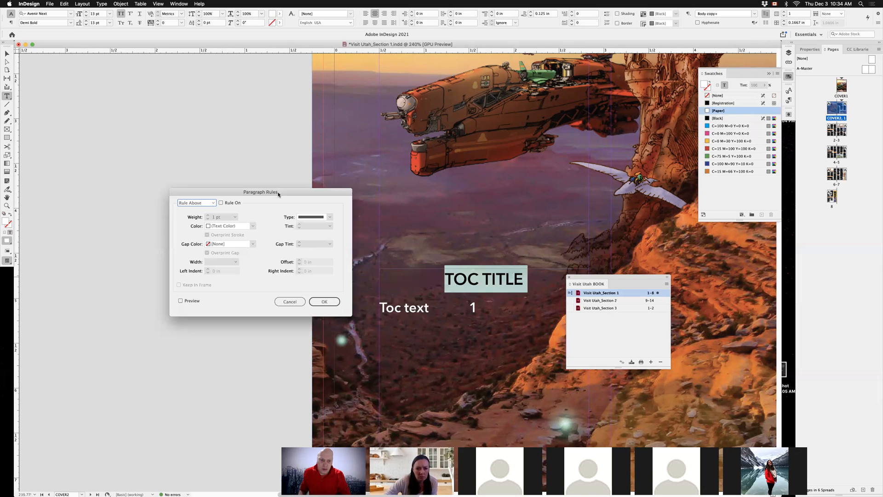
click(290, 301)
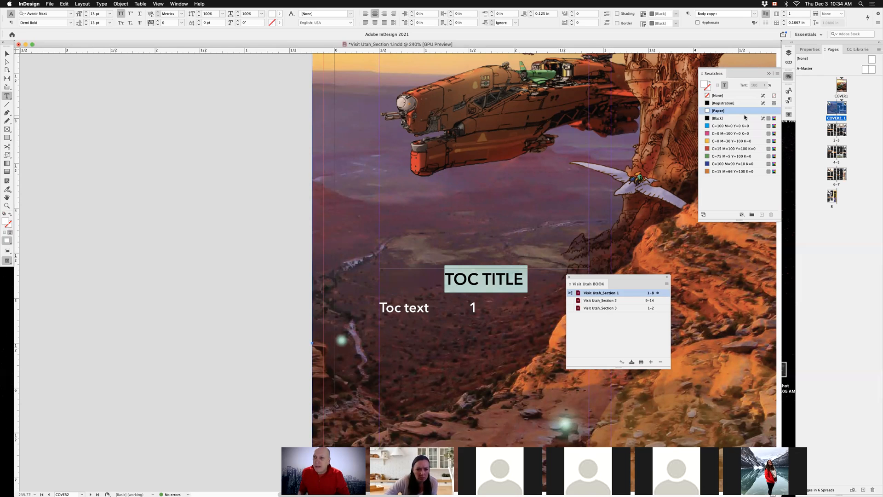
Step: Create a paragraph style named "TOC title" from the formatted title line, based on [No Paragraph Style]
click(789, 100)
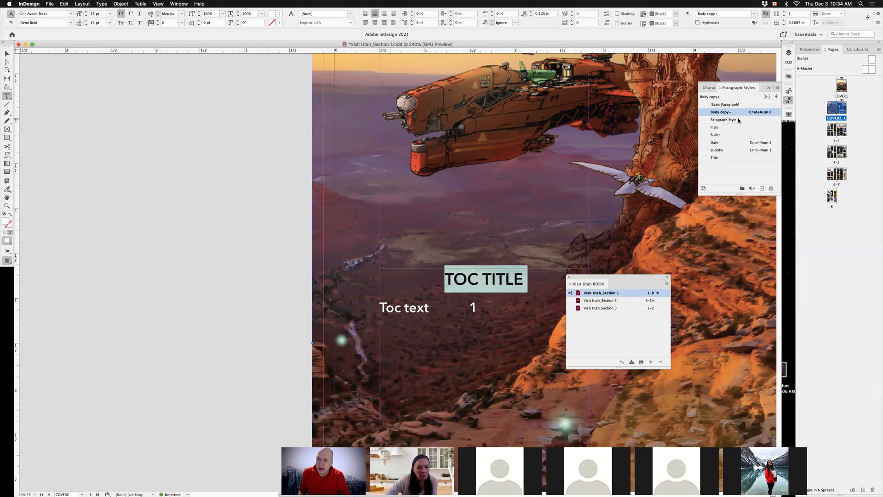
double_click(729, 121)
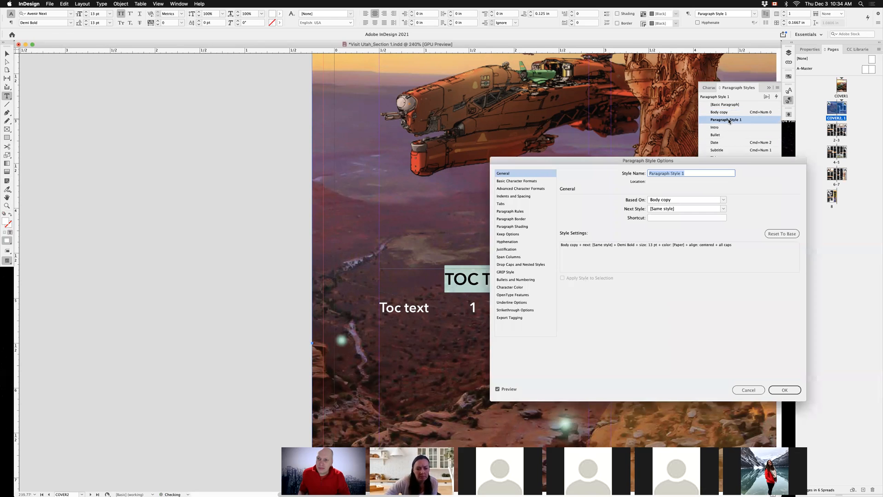
text(TOC)
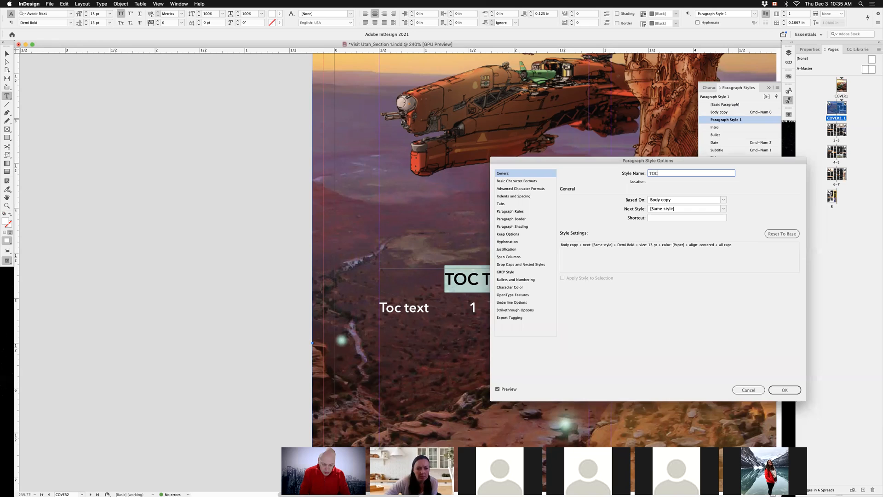
text( title)
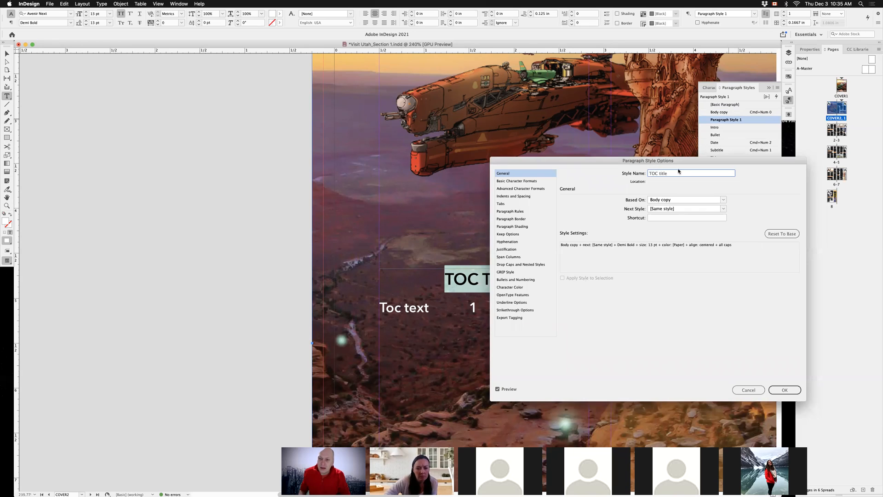
drag(683, 161, 678, 169)
click(676, 206)
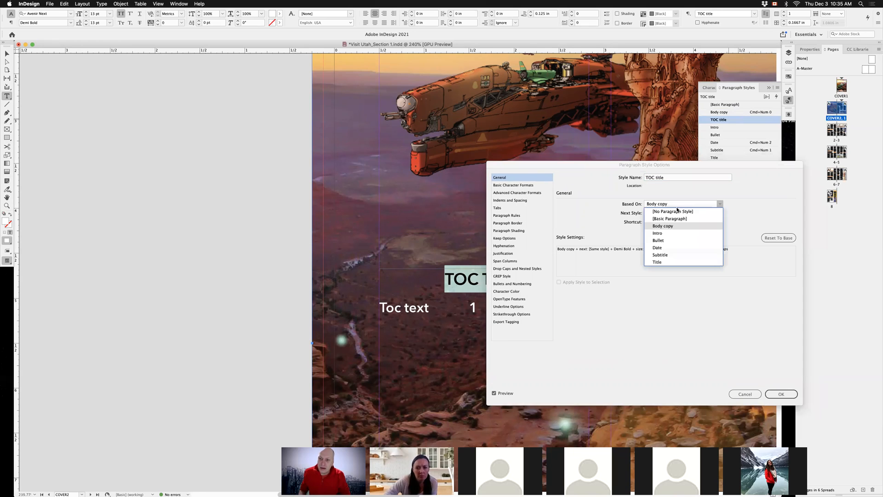
click(673, 210)
drag(599, 170, 642, 216)
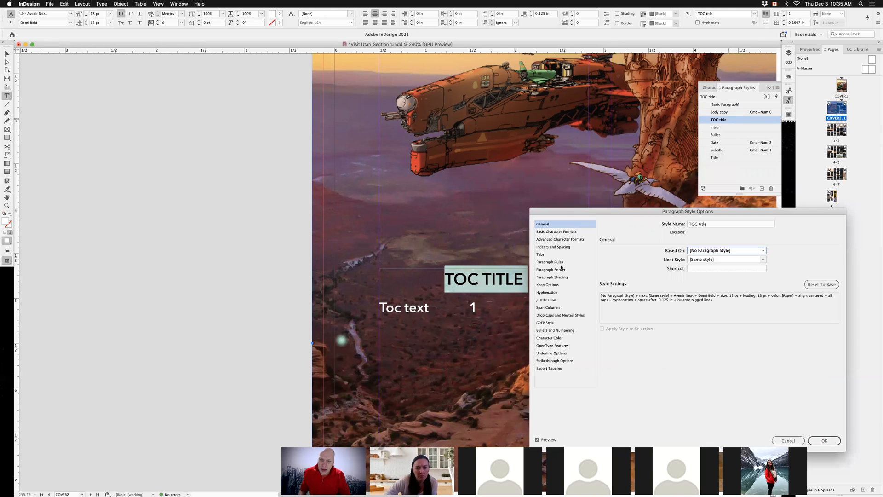
Step: Add a rule below to the TOC title style, 0.5 pt thick with a 0.0625 in offset
click(560, 263)
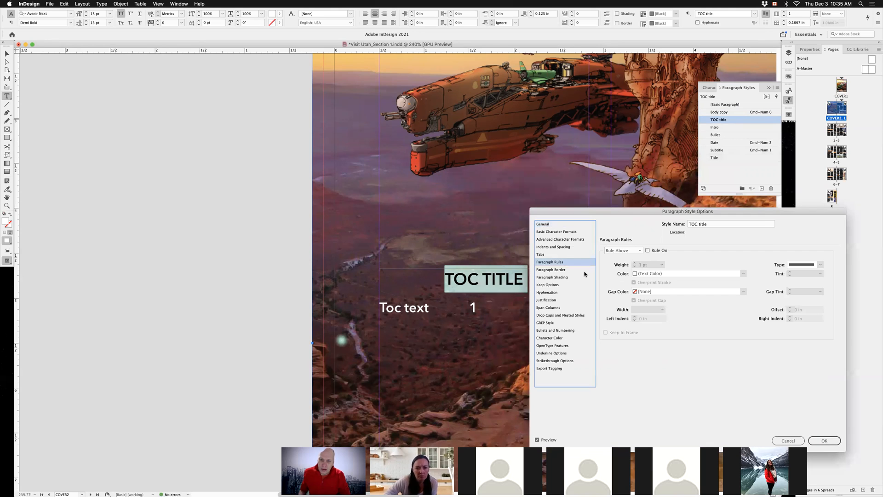
click(630, 251)
click(625, 266)
click(648, 251)
click(662, 265)
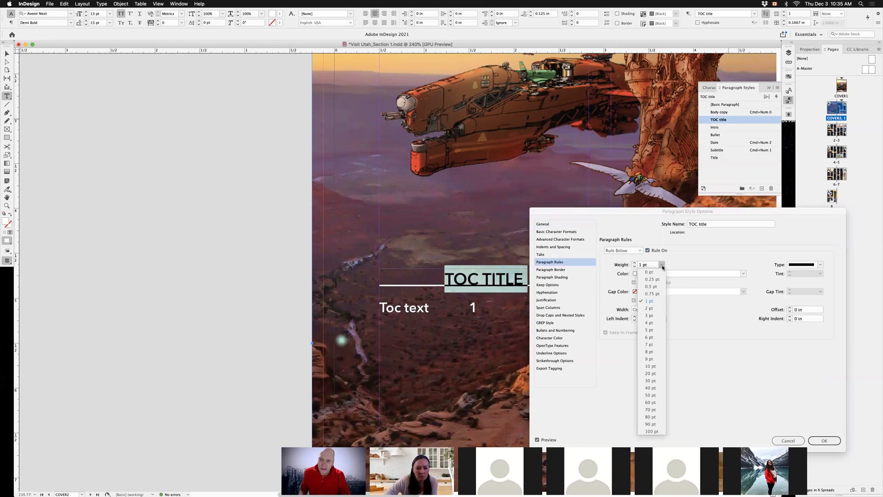
click(652, 287)
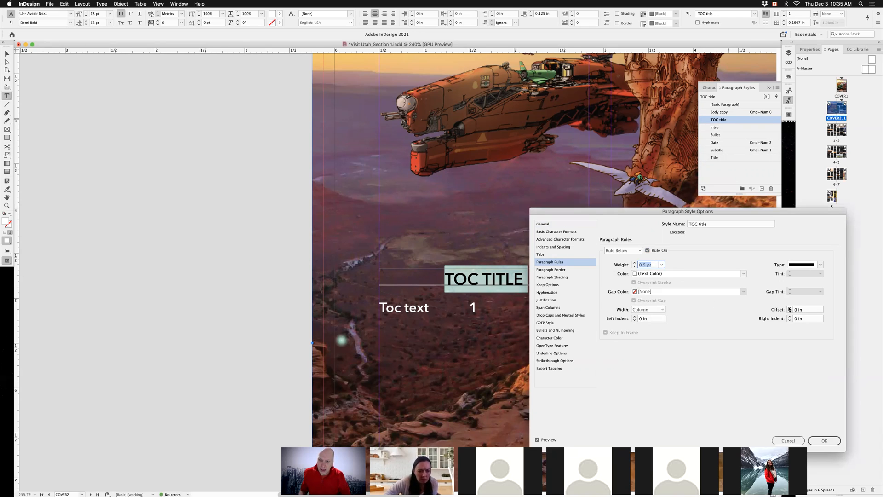
click(790, 308)
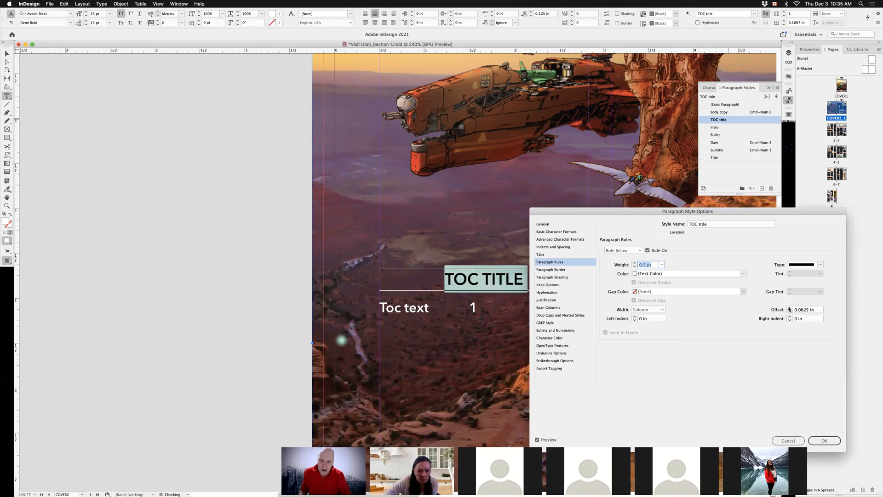
Step: Set the TOC title style's space after to 0.25 in and save the style
click(551, 247)
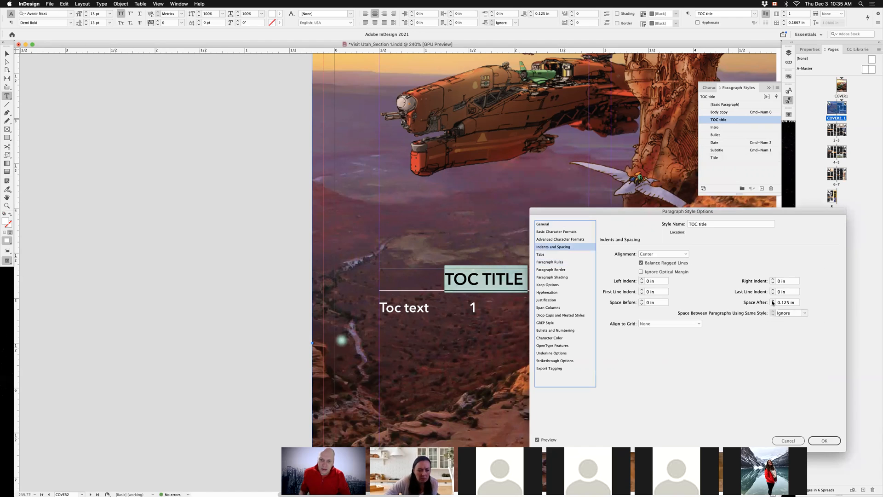
double_click(773, 301)
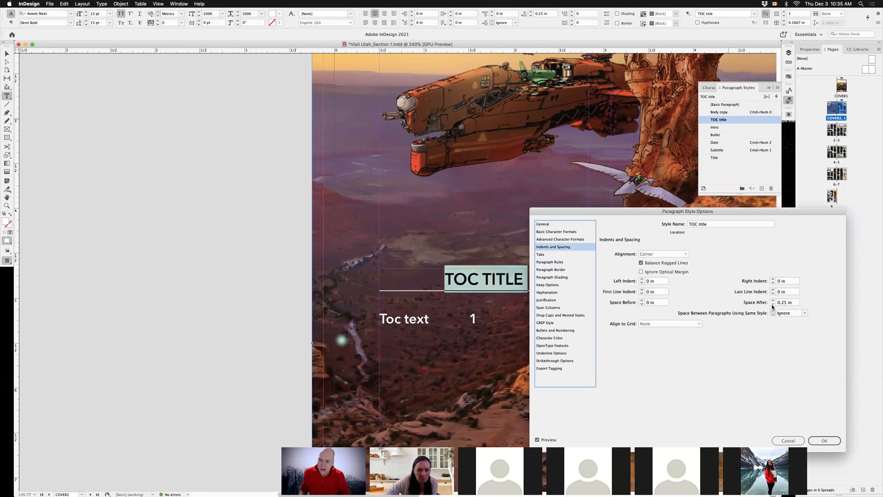
click(824, 440)
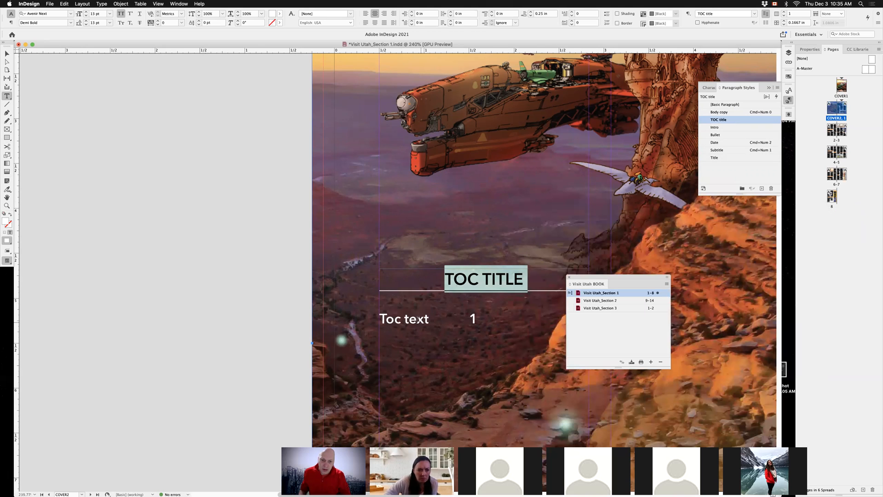
Step: Create a paragraph style named "TOC text" from the "Toc text" line, based on [No Paragraph Style]
double_click(422, 320)
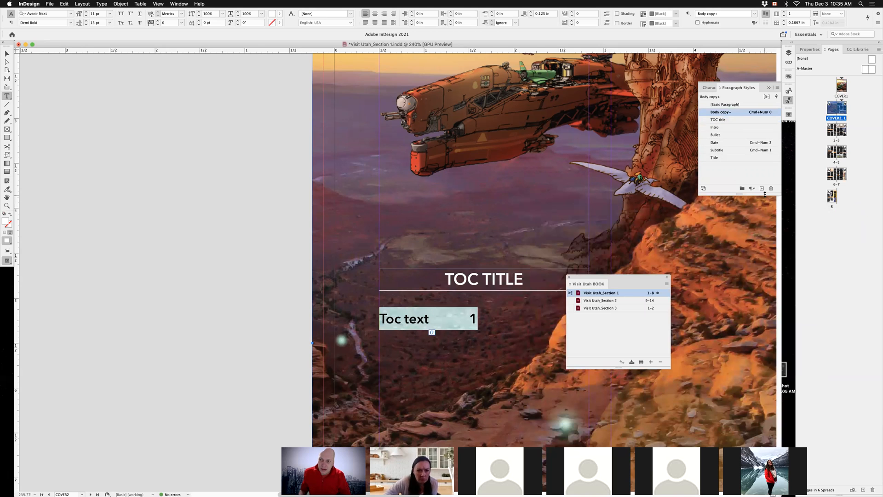
click(762, 189)
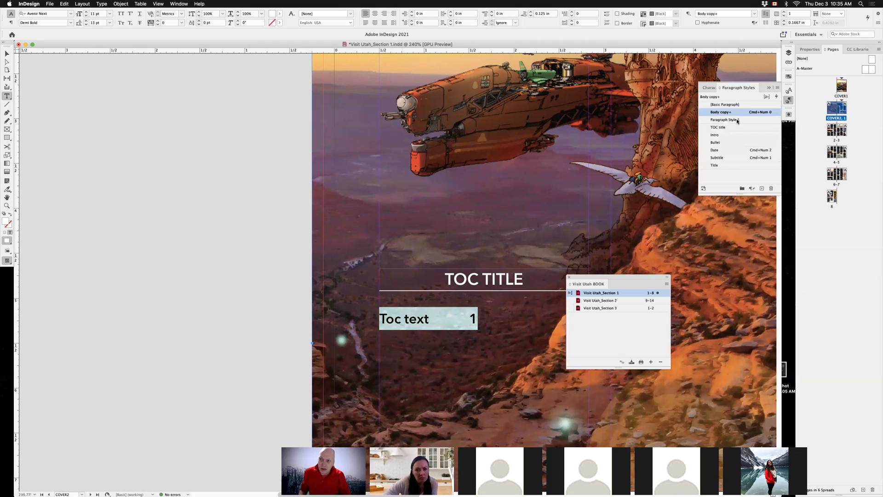
double_click(721, 120)
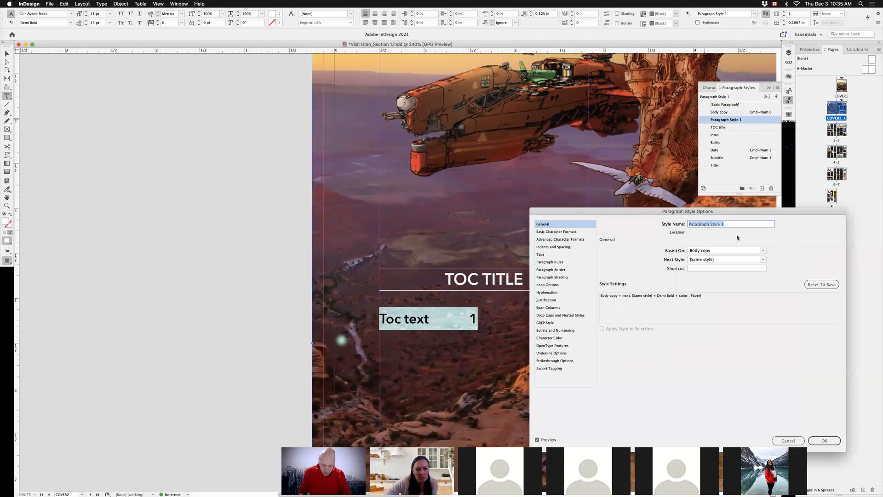
text(TOC text)
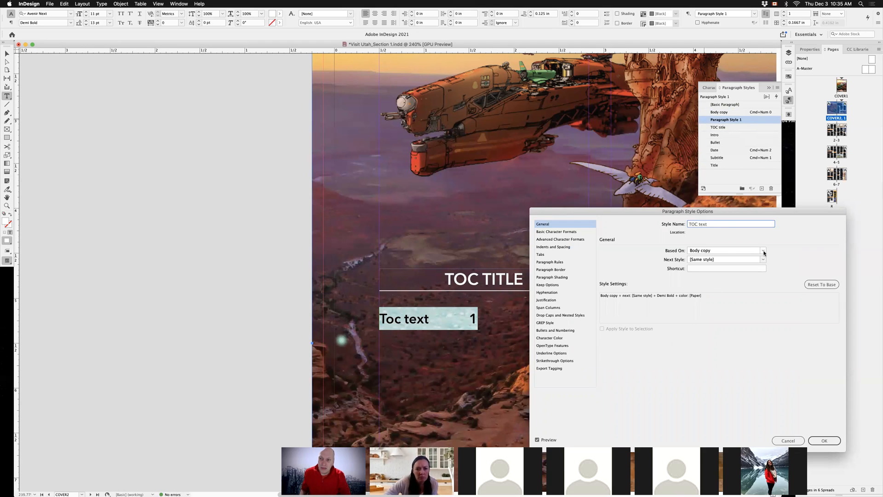
click(735, 254)
click(730, 257)
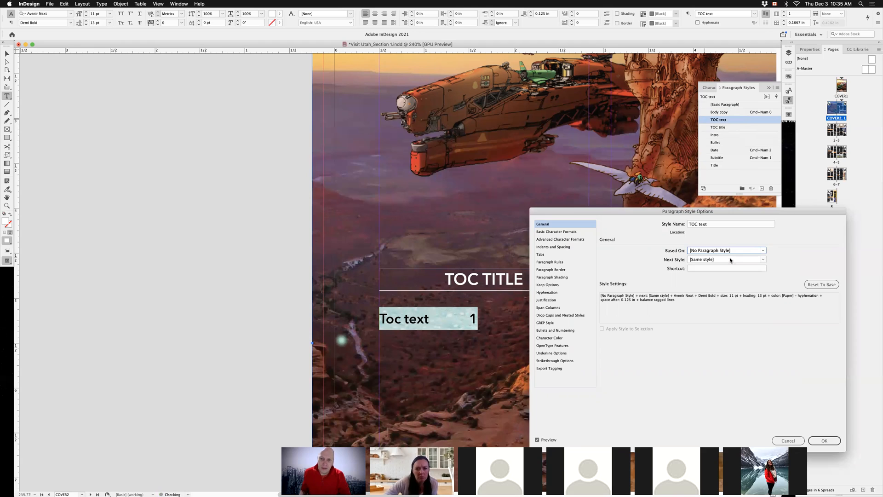
Step: Set the TOC text style's space after to 0 in
click(570, 248)
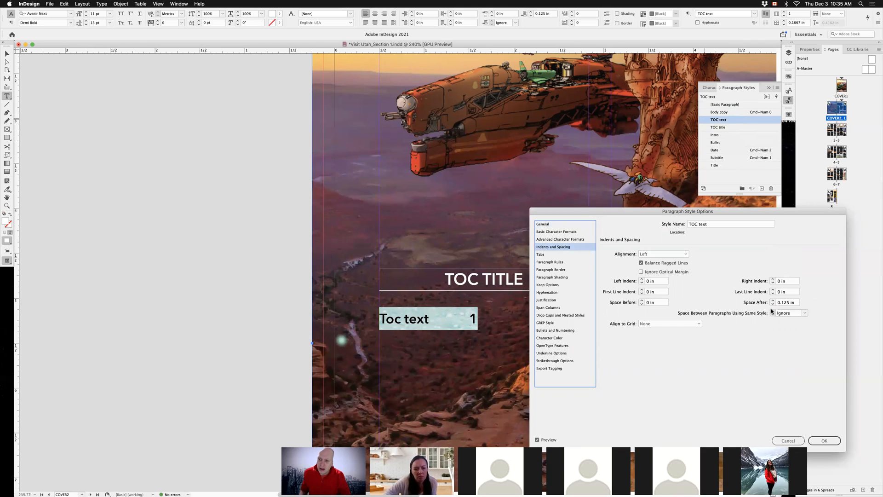
click(773, 304)
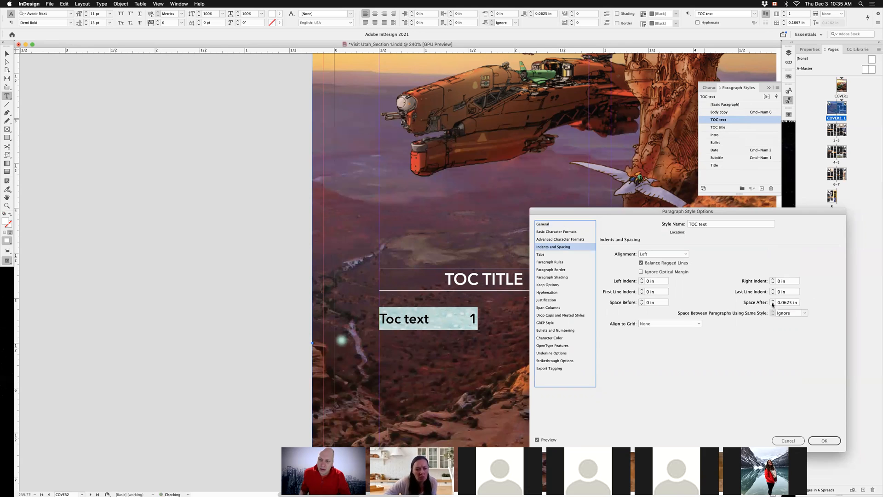
click(773, 304)
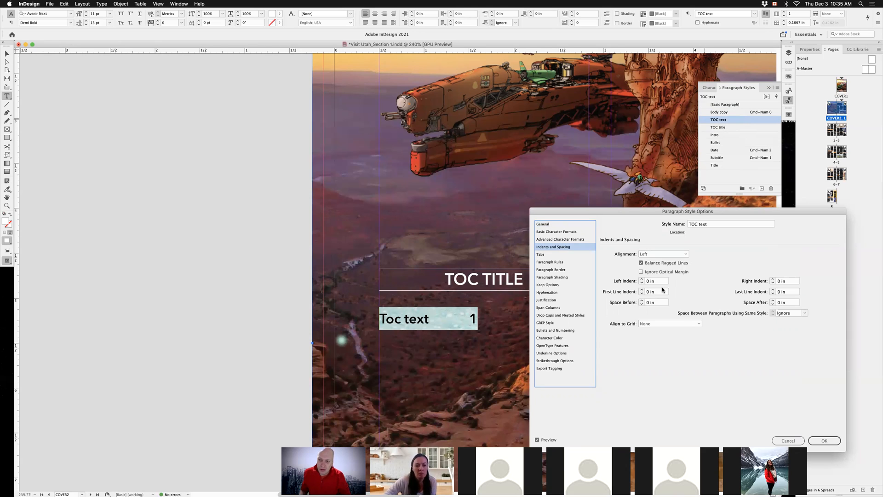
Step: Add a right-aligned tab stop at 2 in to the TOC text style and save the style
click(549, 262)
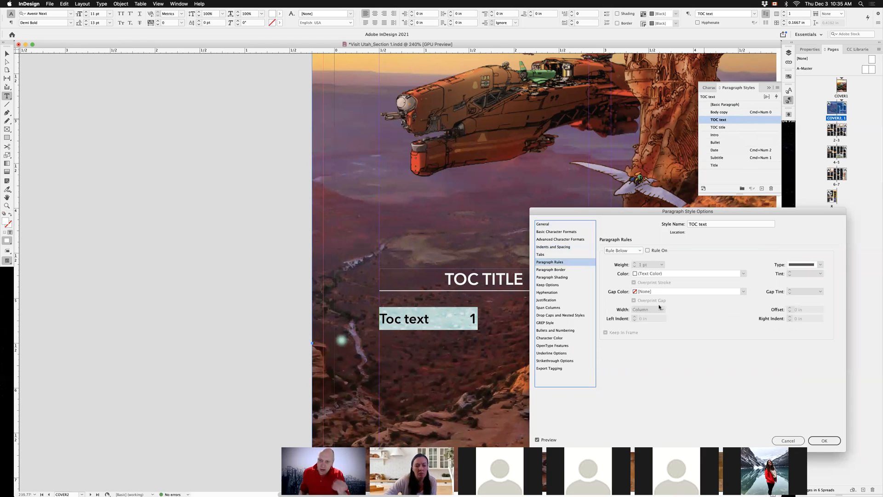
drag(567, 216, 599, 194)
key(Up)
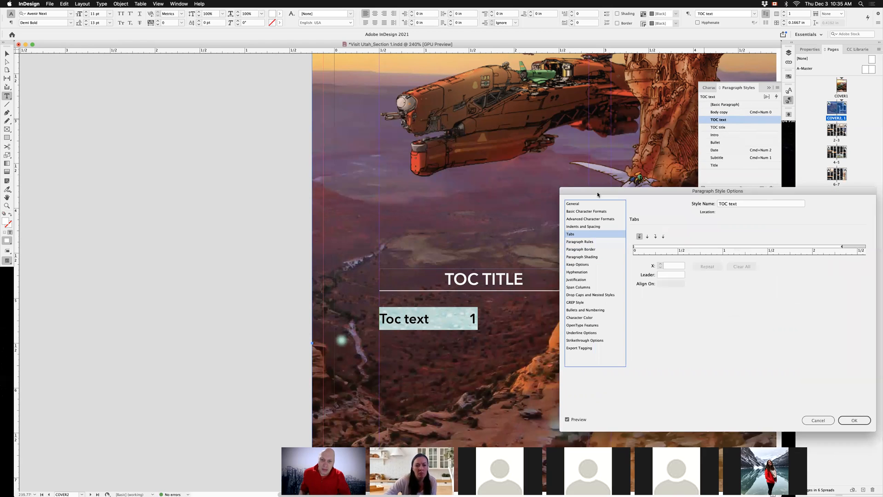
drag(599, 227, 475, 329)
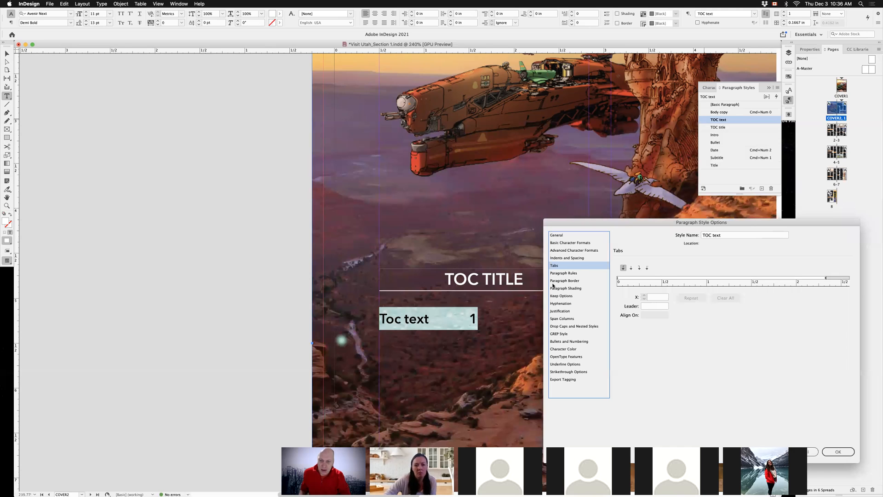
click(639, 268)
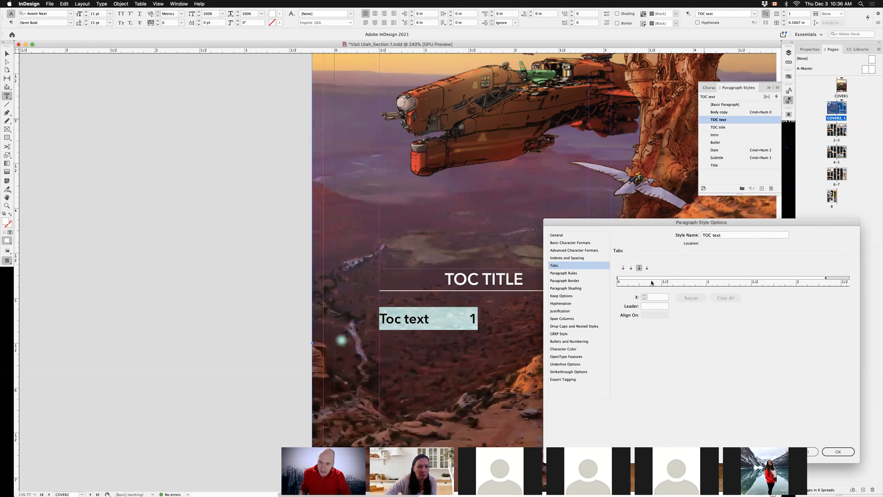
click(702, 278)
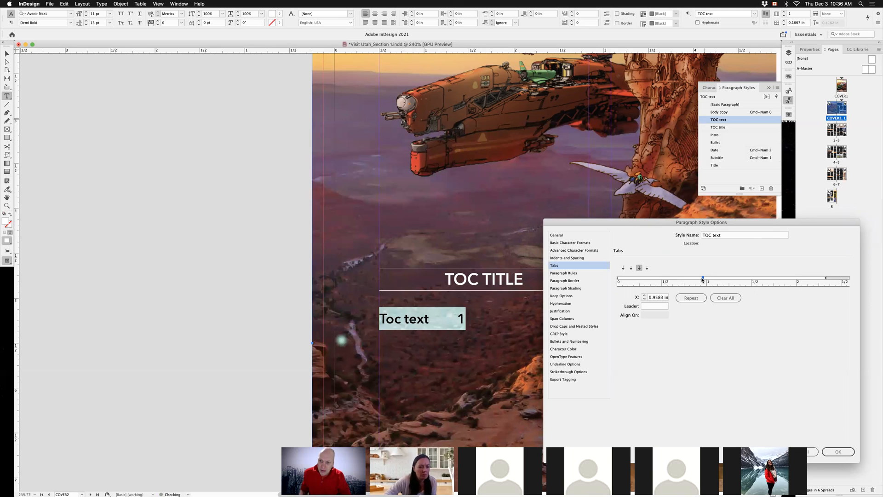
drag(703, 280, 797, 279)
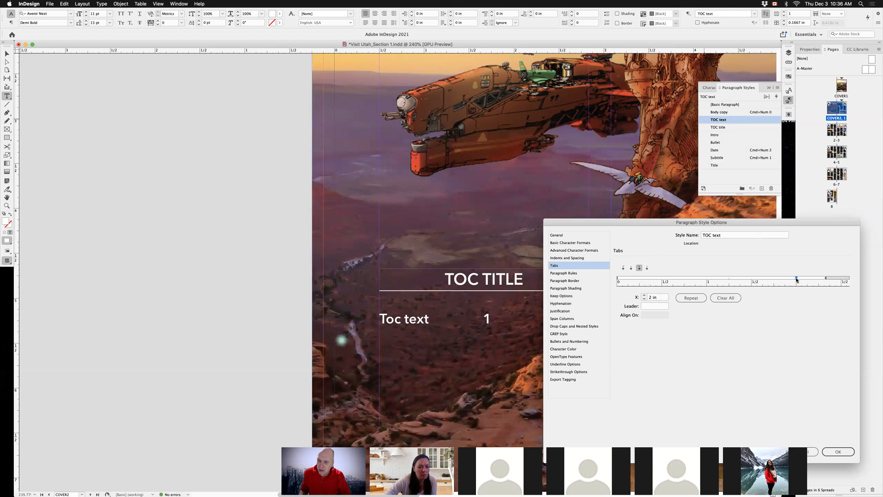
drag(750, 227, 738, 313)
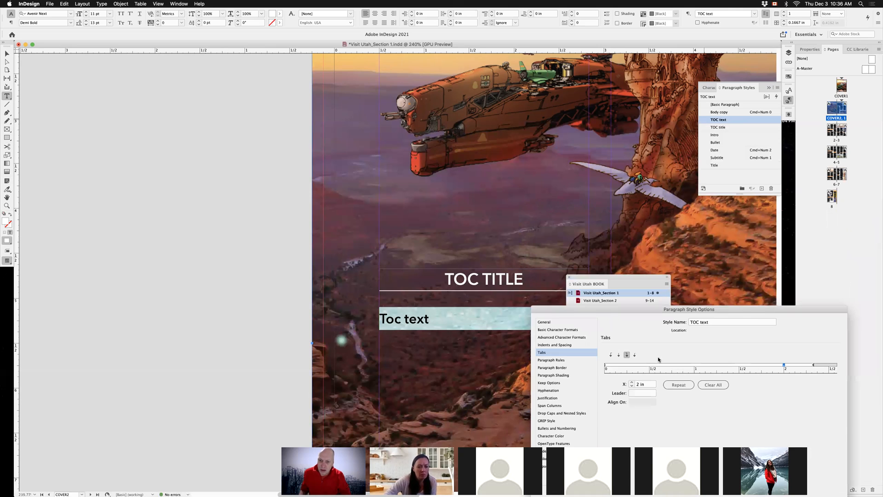
drag(595, 348, 729, 203)
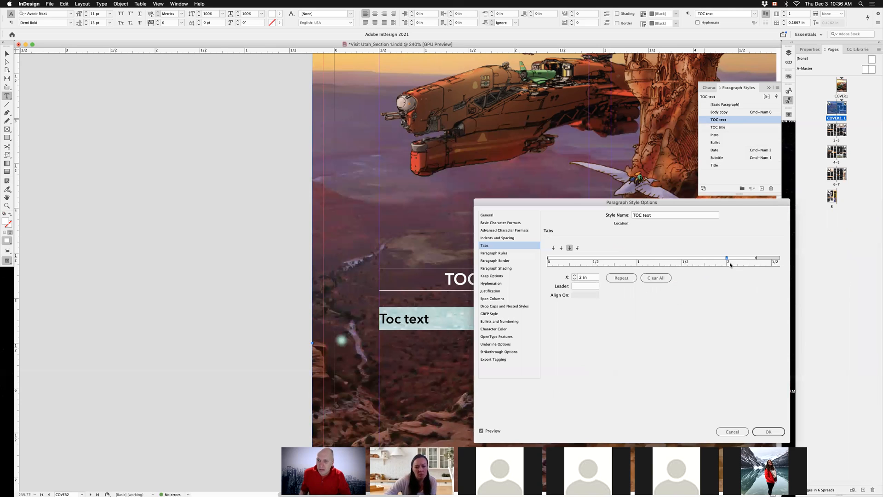
click(767, 432)
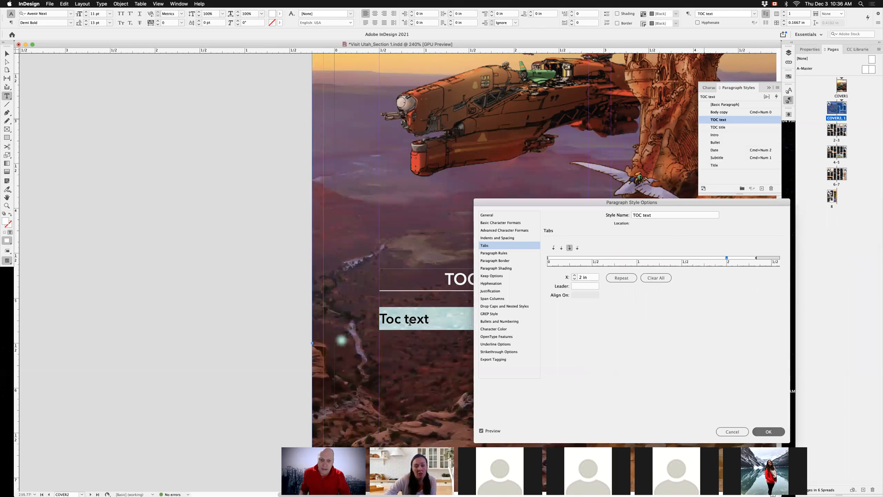
Step: Delete the sample text frame containing the "TOC TITLE" and "Toc text" lines from the inside cover
click(219, 272)
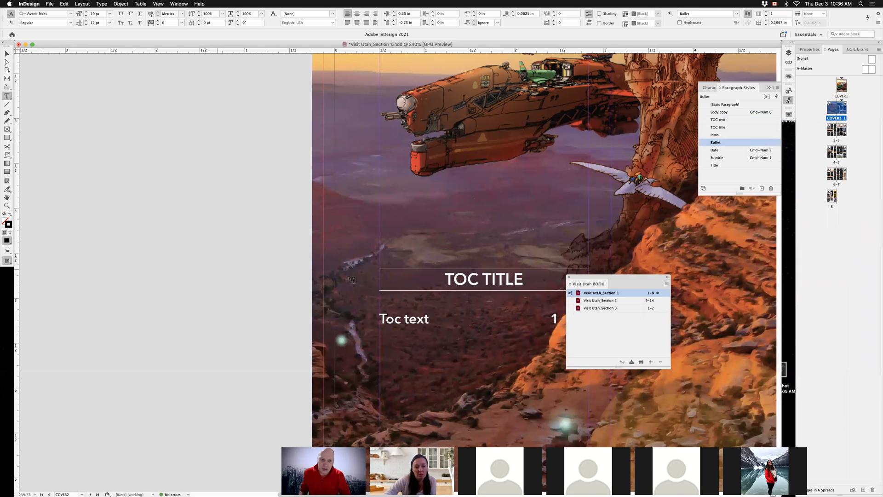
key(super+minus)
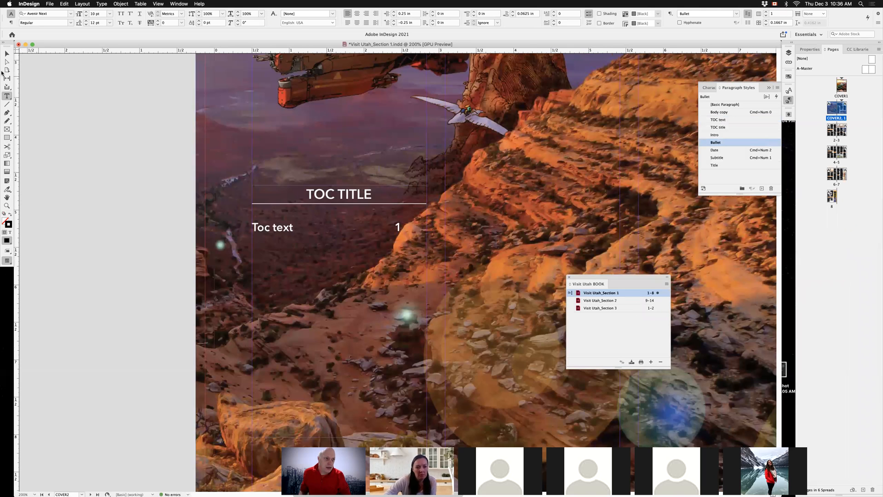
click(7, 55)
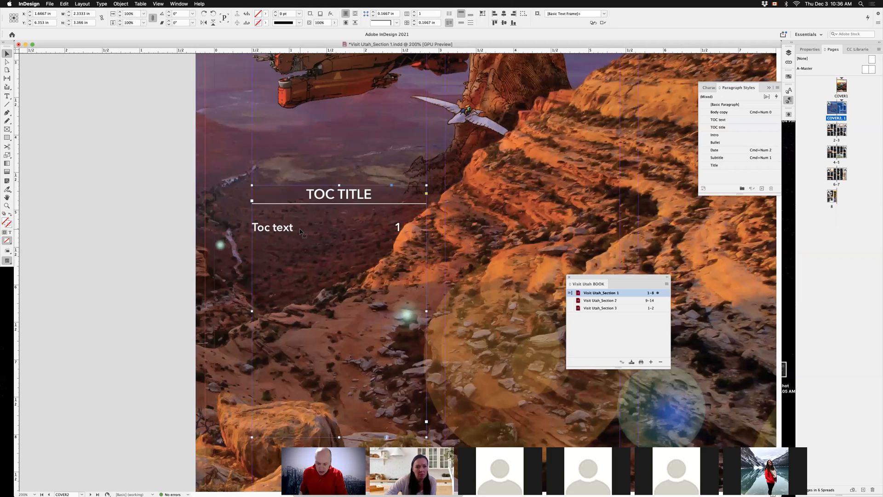
key(Delete)
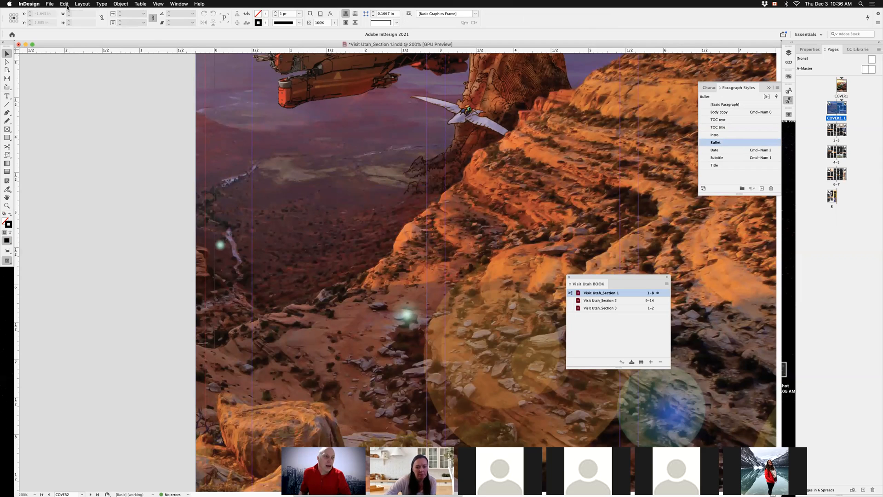
Step: Start a new table of contents for the document and set its title to "Table of Contents"
click(64, 5)
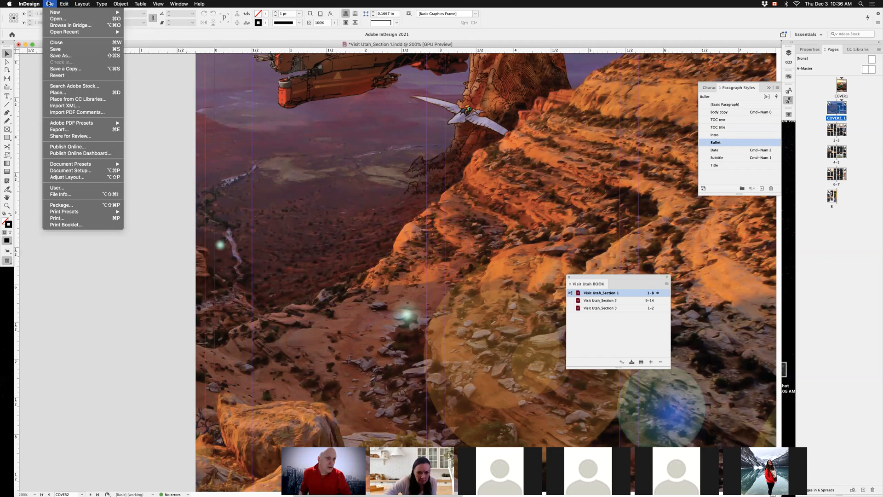
mouse_move(83, 4)
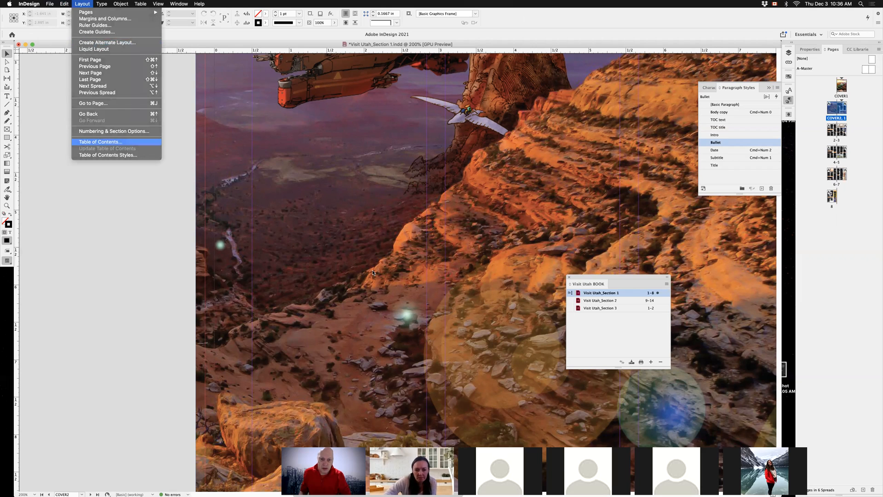
key(Return)
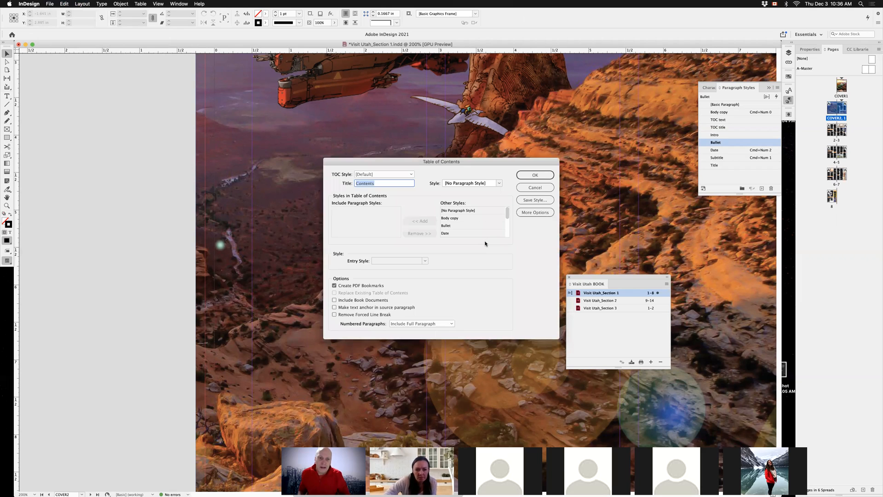
drag(408, 162, 488, 135)
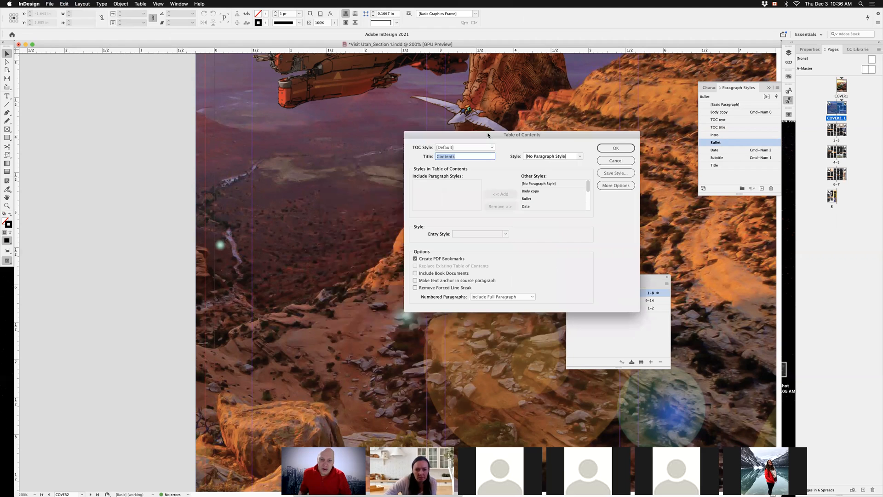
drag(498, 100, 467, 104)
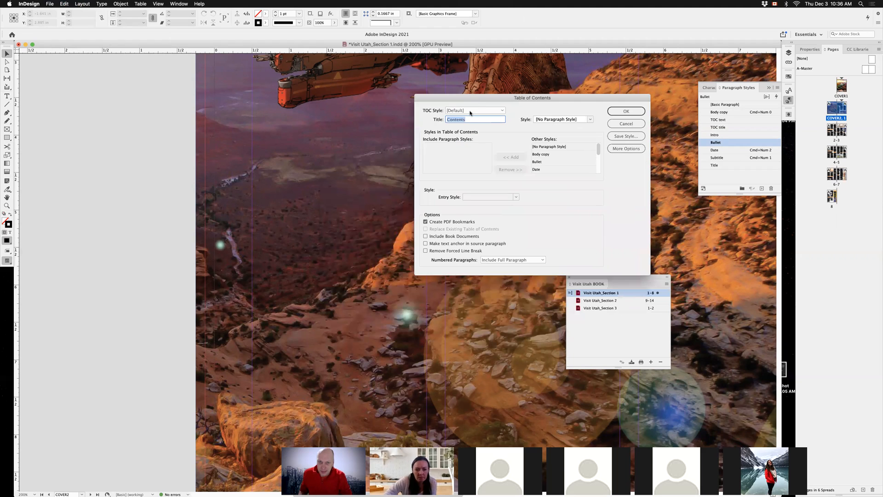
click(470, 111)
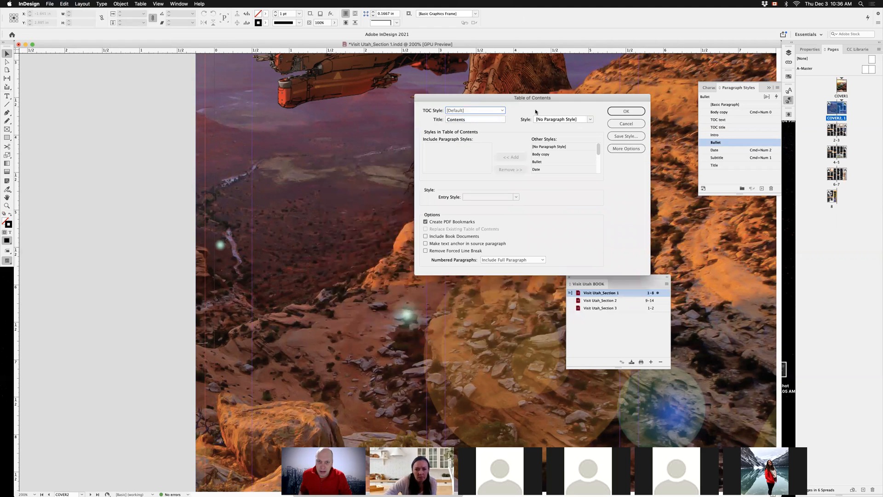
click(470, 118)
key(super+a)
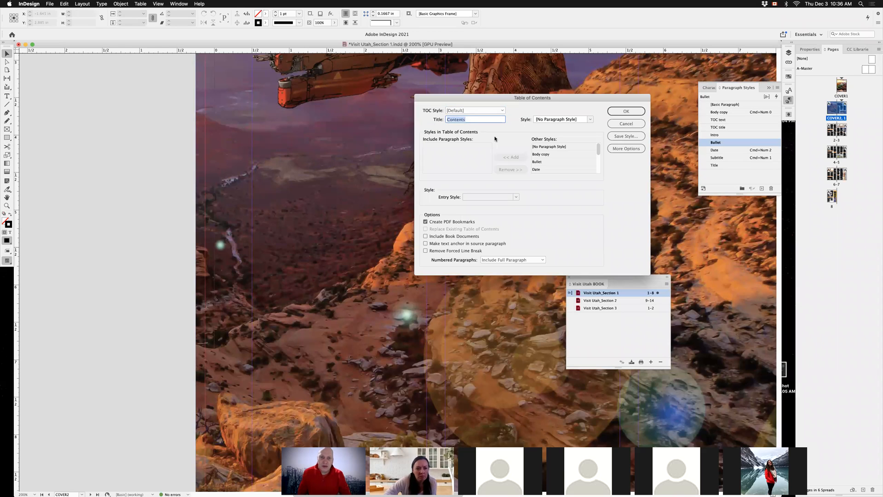
key(Left)
text(Ta)
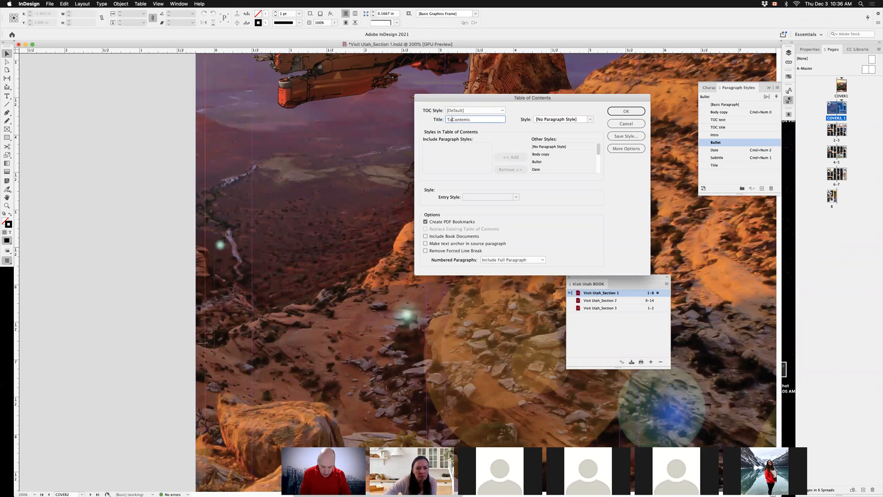
text(ble of)
key(super+a)
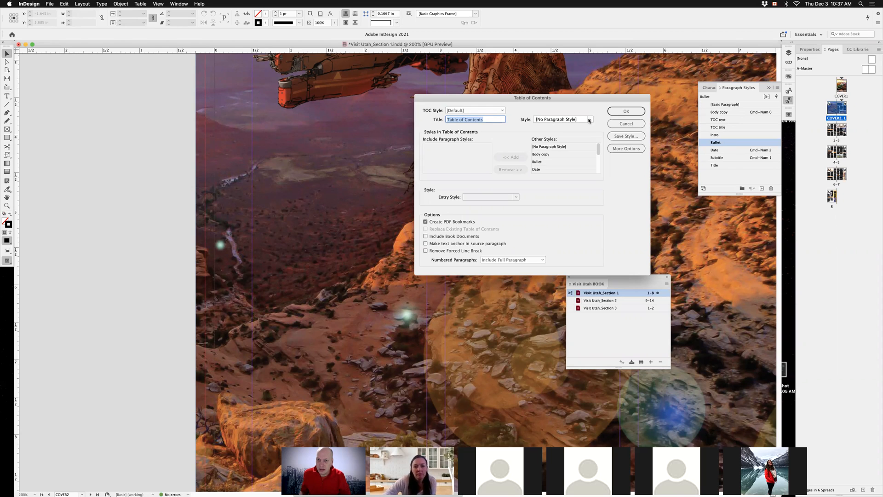
Step: Assign the TOC title paragraph style to the table of contents heading
click(587, 119)
click(551, 155)
Step: Include the Title paragraph style in the table of contents and set its entry style to TOC text
click(445, 153)
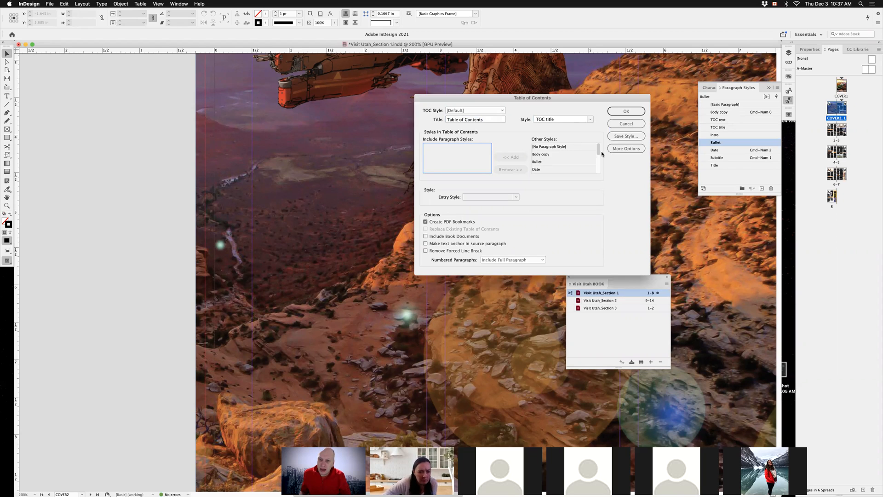
drag(598, 151, 598, 174)
click(554, 154)
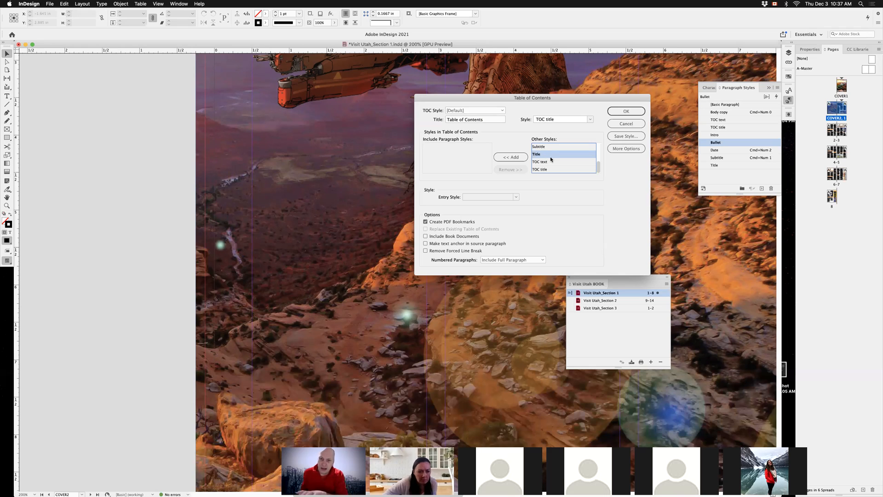
click(510, 158)
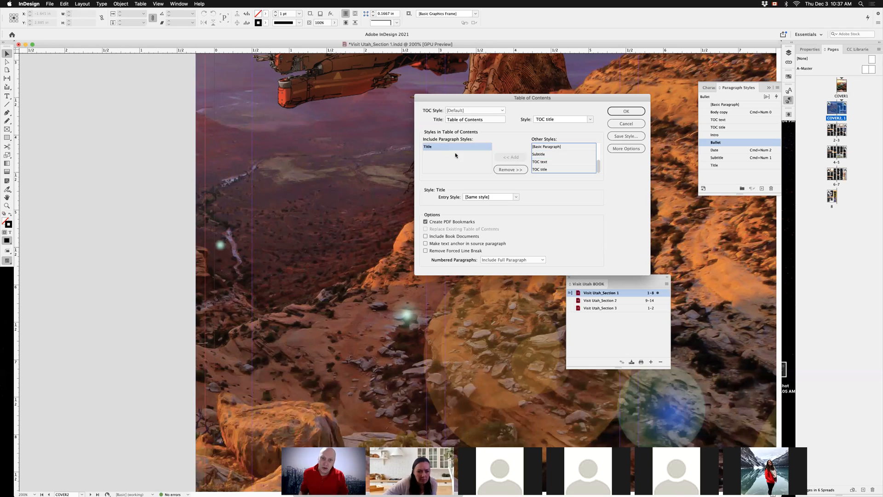
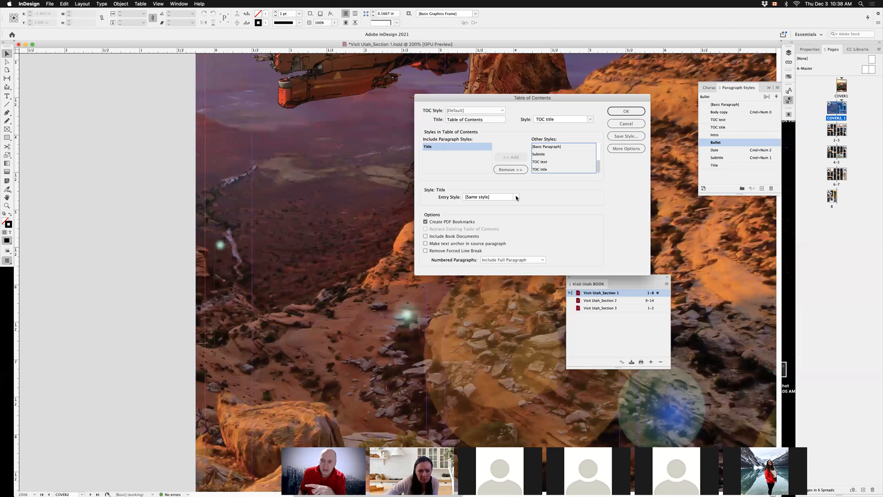
click(516, 198)
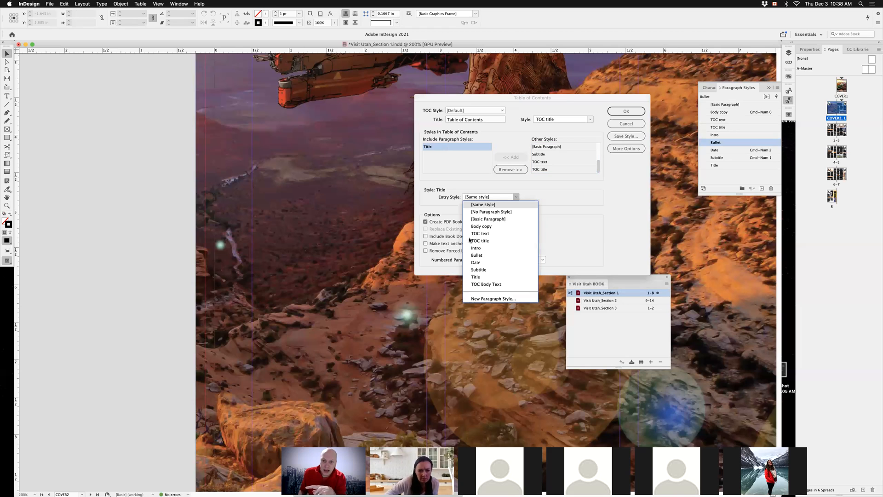
key(Return)
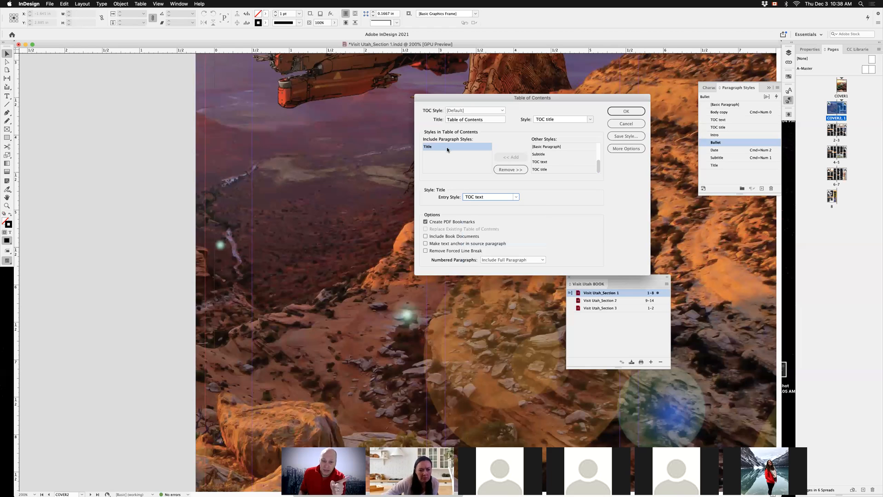
drag(481, 121, 426, 121)
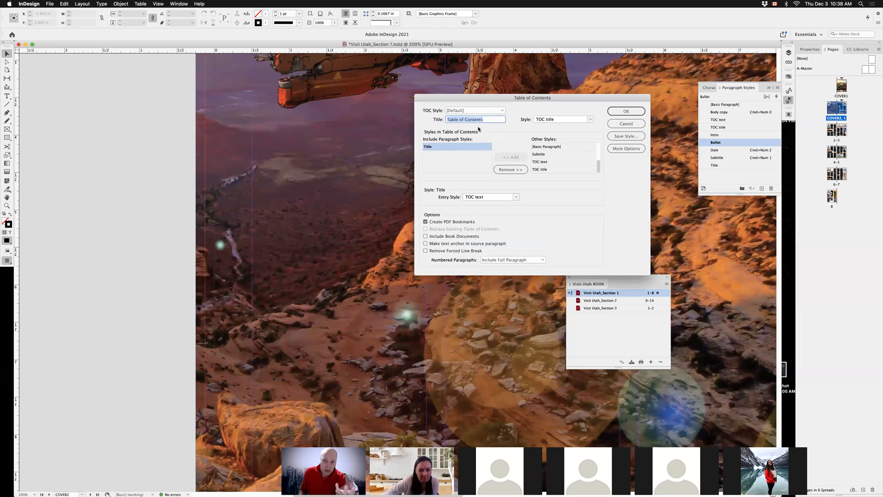
click(565, 120)
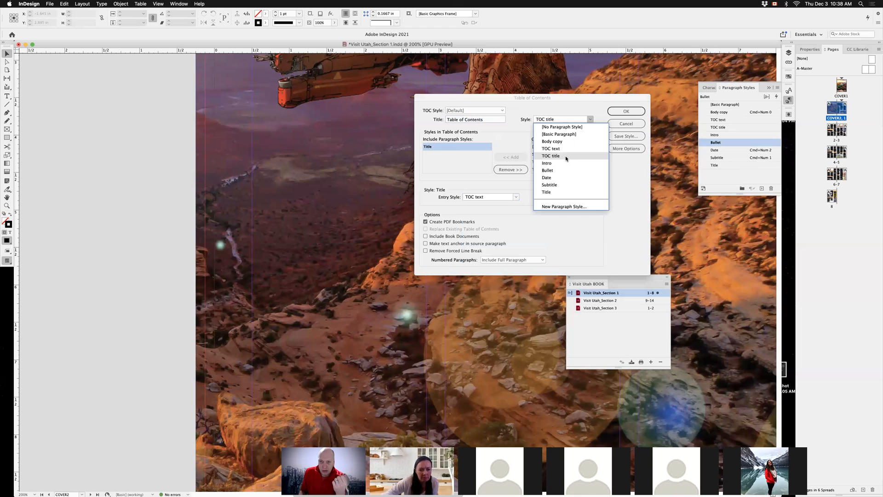
Step: Set the table of contents title style to TOC title and enable source-paragraph text anchors and inclusion of book documents
click(555, 109)
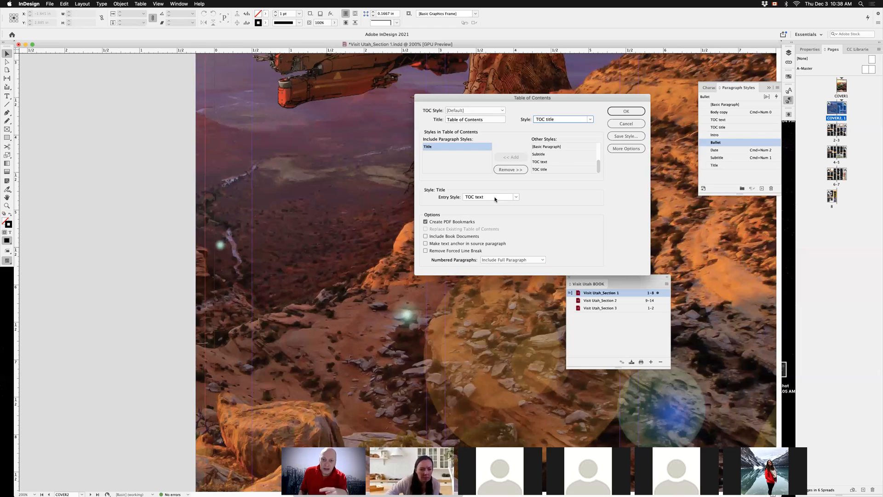
click(446, 242)
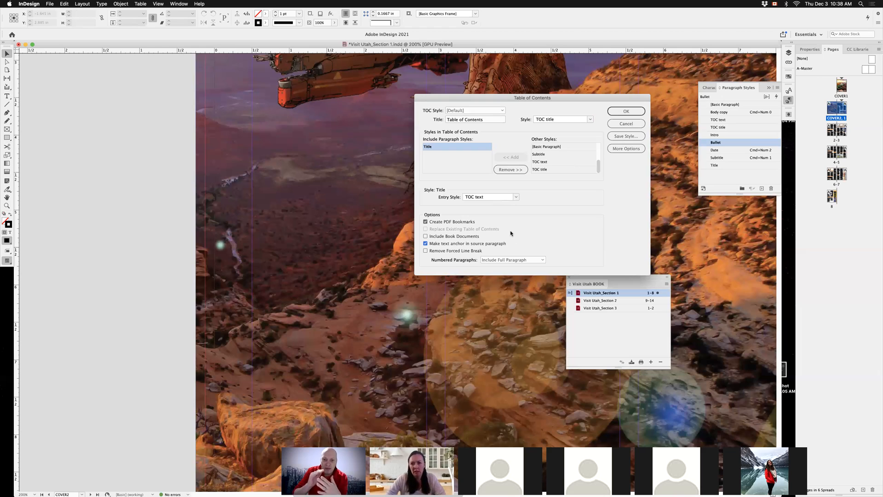
click(425, 236)
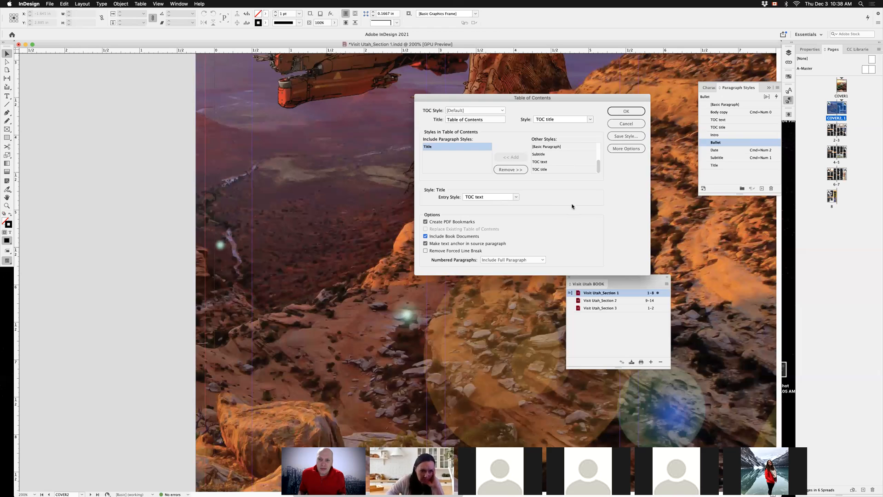
Step: Expand the contents options, keep TOC text as the entry style, and place the generated contents in a frame about 2.33 by 3.77 in
click(621, 149)
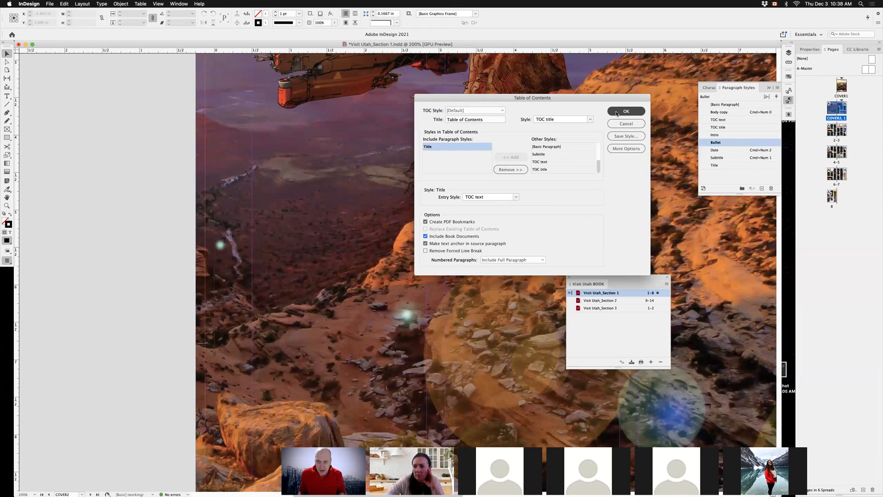
click(621, 148)
drag(556, 97, 507, 97)
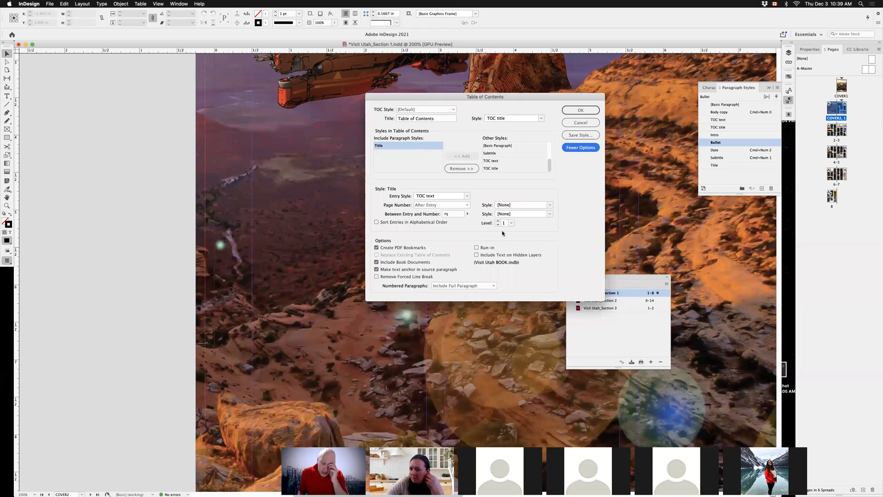
click(442, 196)
click(502, 184)
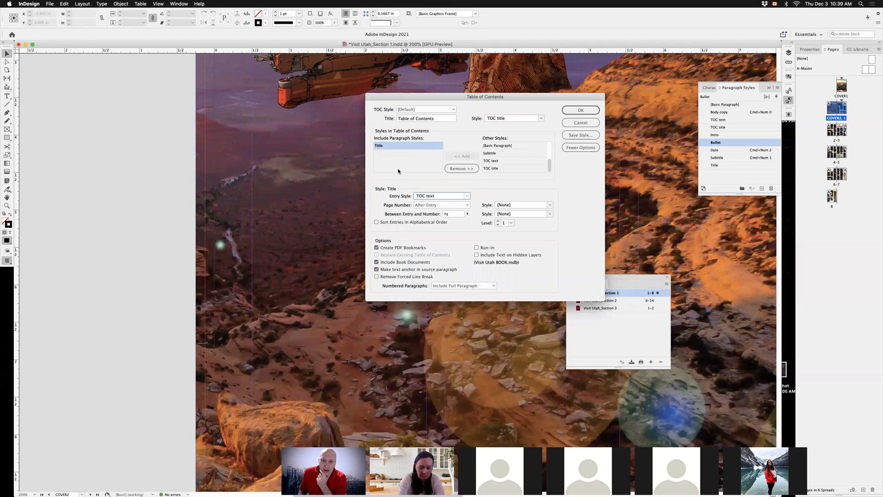
click(579, 111)
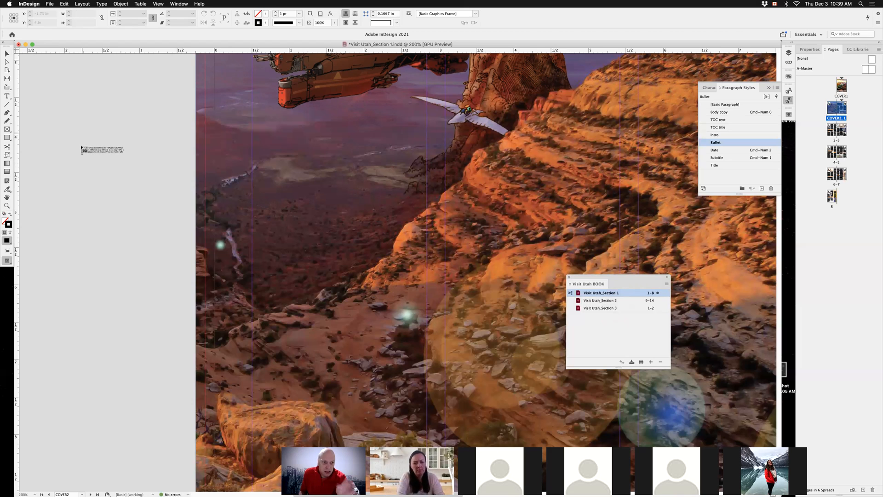
drag(252, 129, 427, 408)
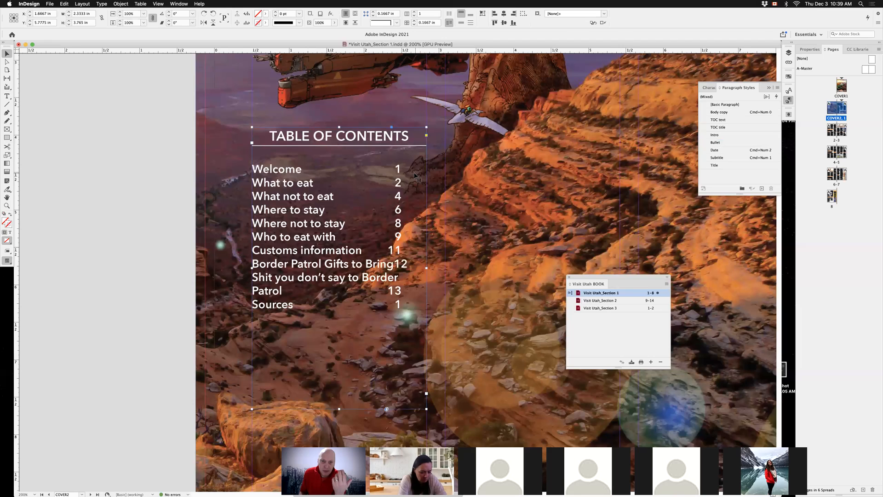
Step: Examine the placed table of contents, checking the spacing of the long Border Patrol entries and the page numbers down to Sources
triple_click(382, 263)
drag(363, 251, 385, 284)
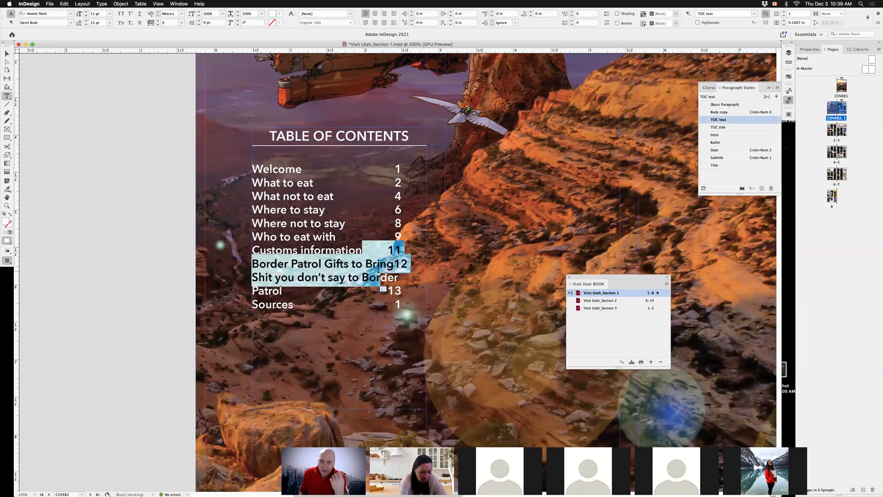
click(308, 174)
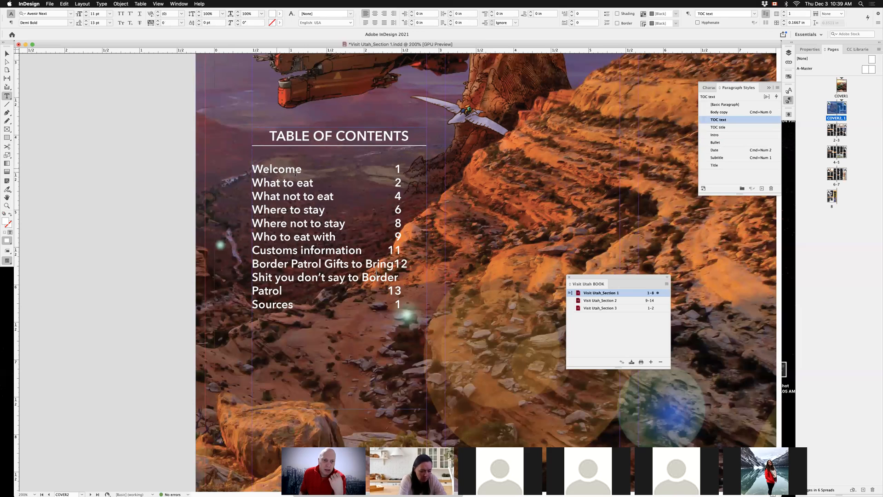
drag(278, 170, 285, 302)
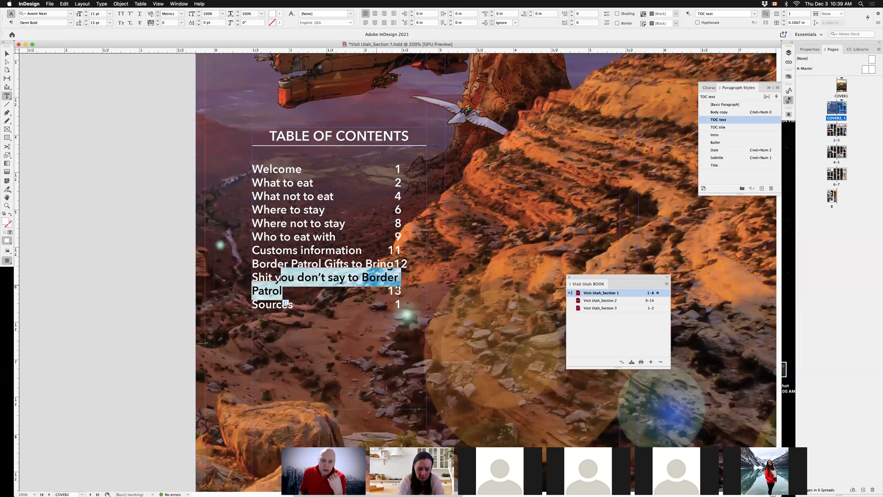
double_click(394, 290)
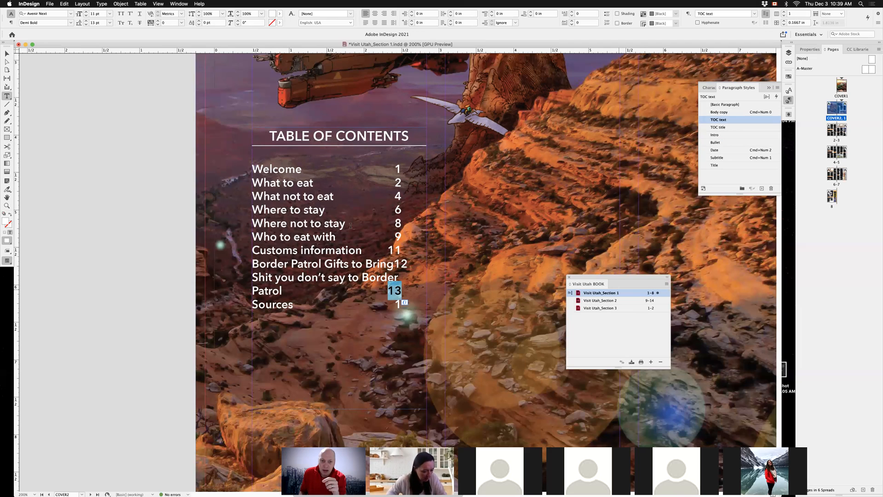
key(super+a)
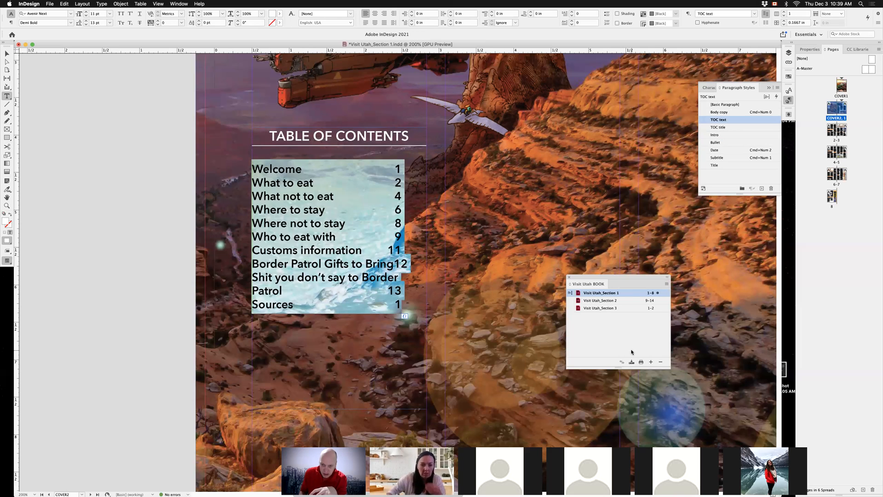
key(Right)
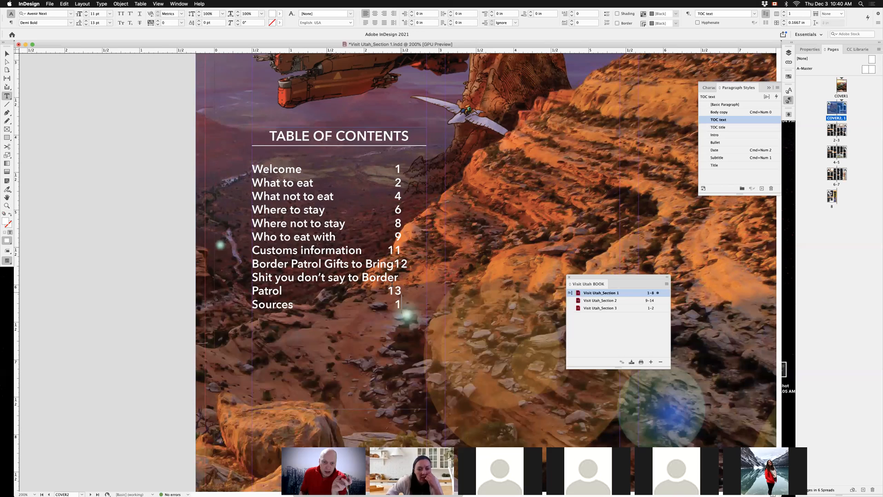
drag(264, 195, 403, 293)
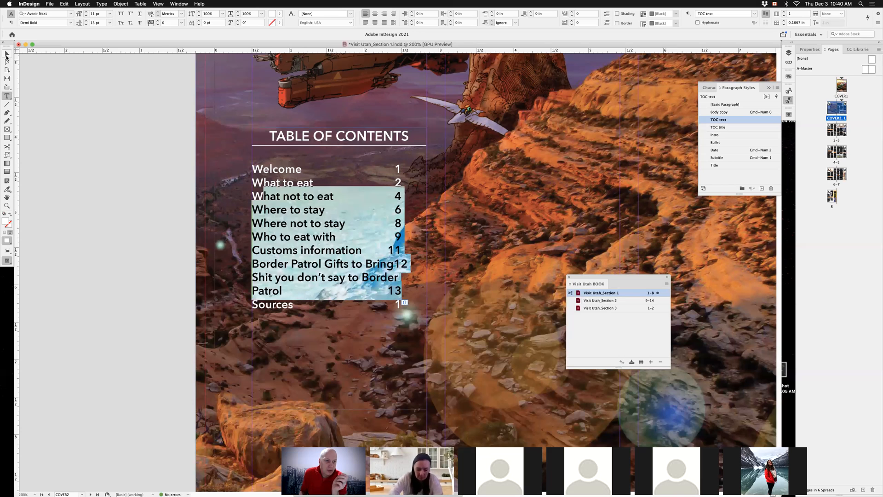
key(Escape)
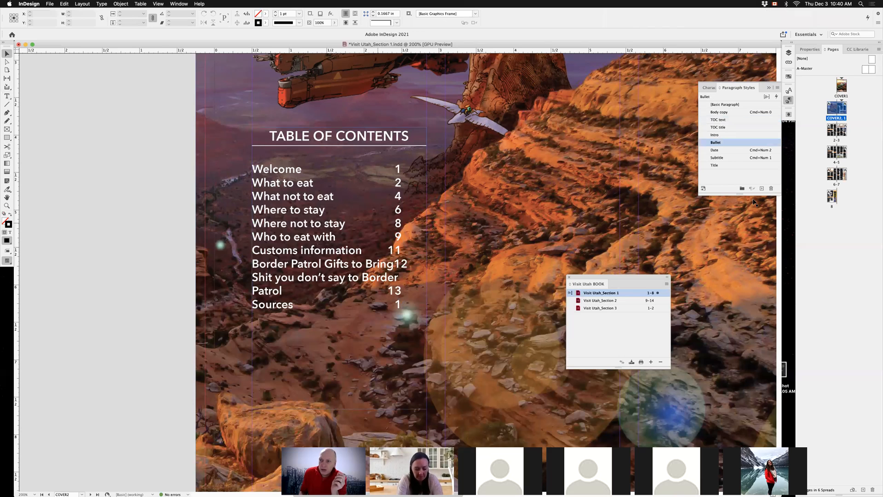
Step: Move the right-aligned tab stop of the TOC text paragraph style to 2.3125 in
double_click(738, 119)
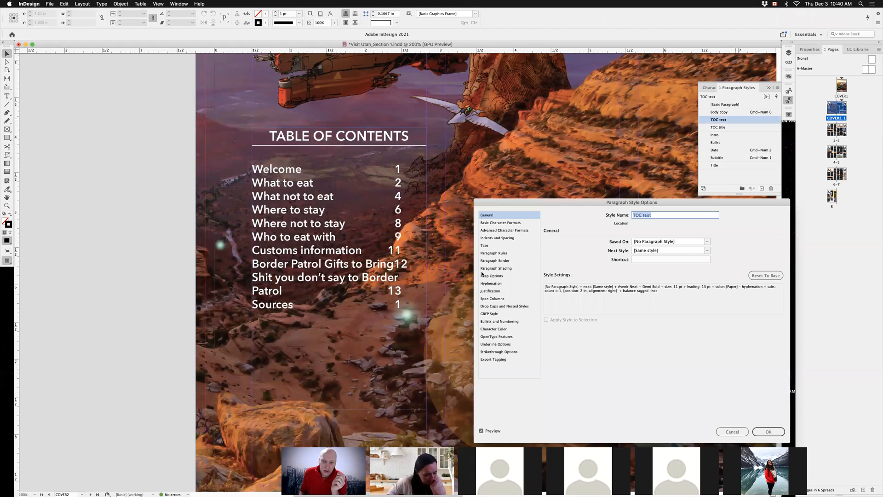
click(486, 246)
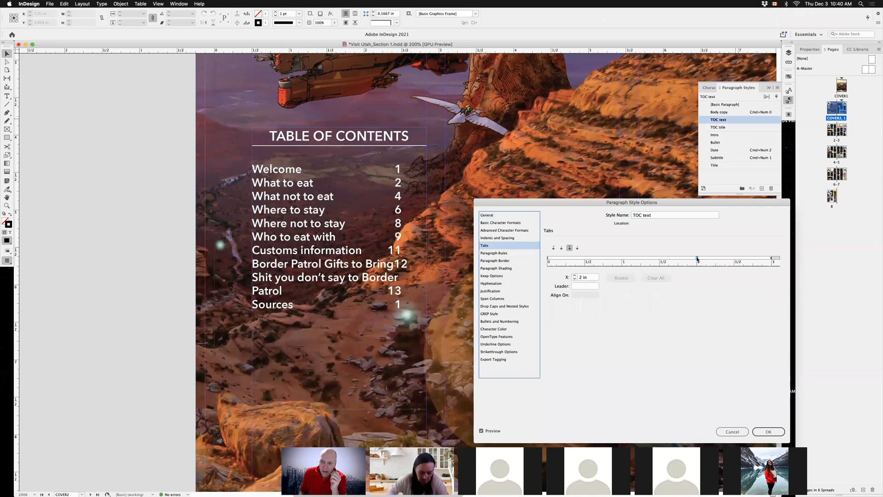
drag(697, 259, 724, 257)
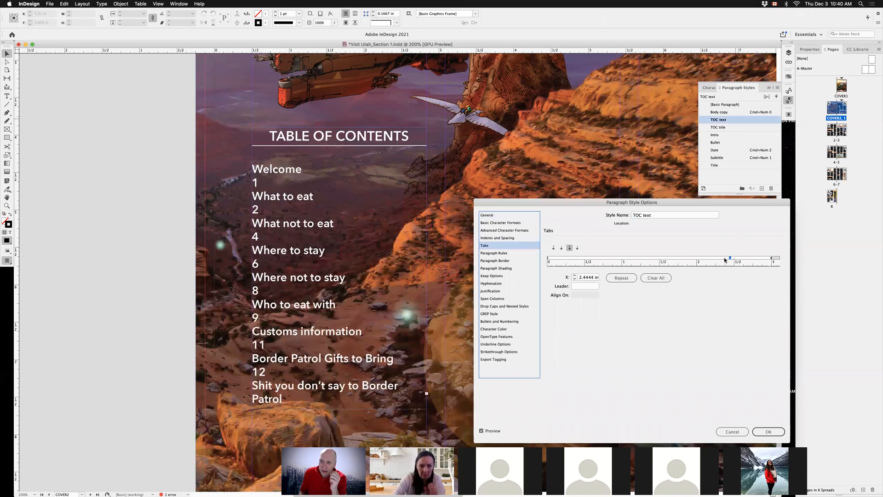
click(574, 279)
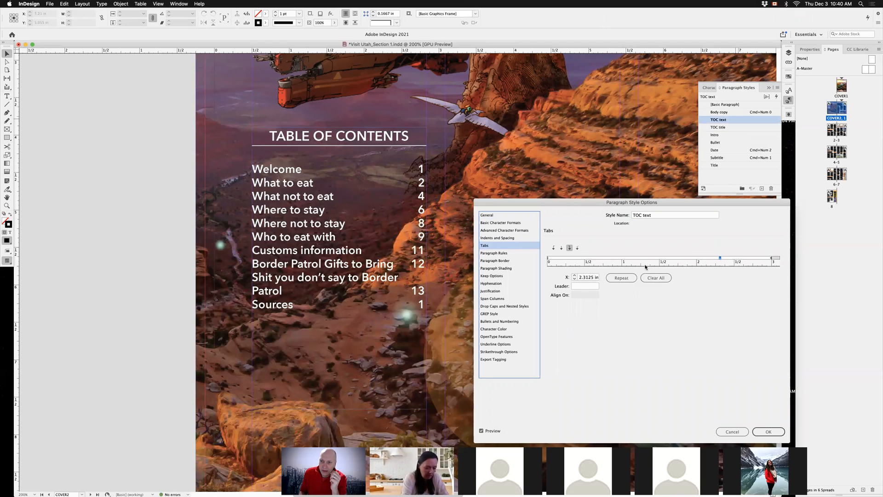
drag(648, 208, 613, 208)
click(733, 432)
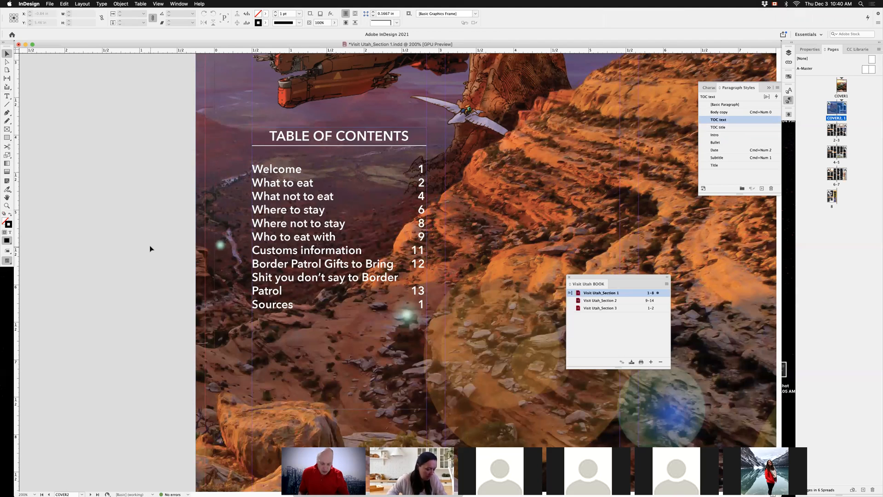
Step: Check the page number of the Sources entry in the table of contents and save the Section 1 document
key(super+minus)
key(super+minus)
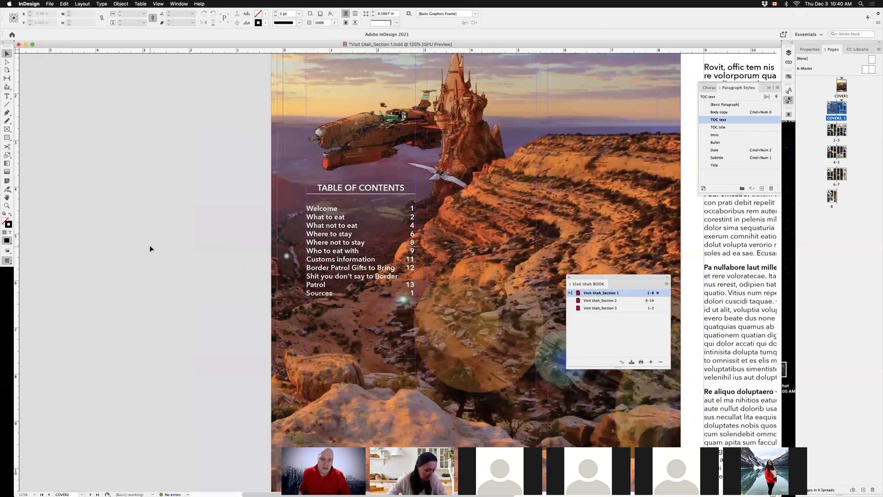
scroll(332, 280, right, 2)
scroll(325, 284, right, 3)
scroll(326, 284, down, 1)
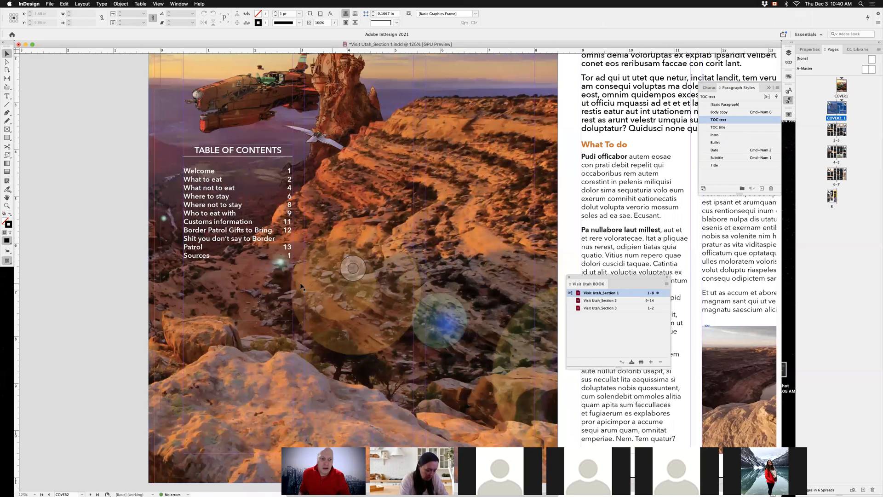
click(228, 261)
triple_click(226, 258)
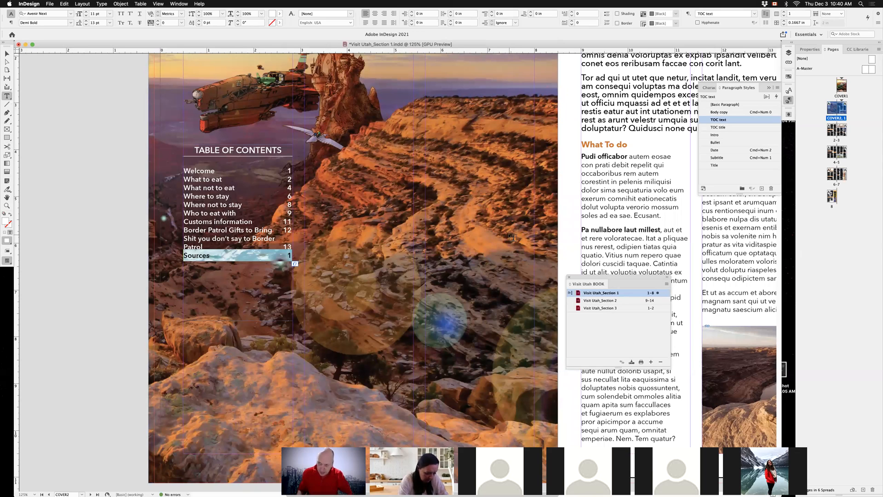
click(123, 298)
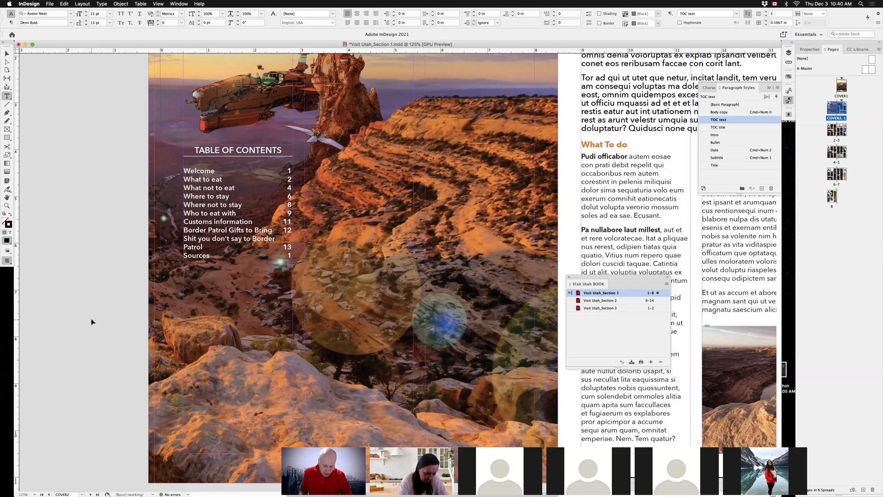
key(super+s)
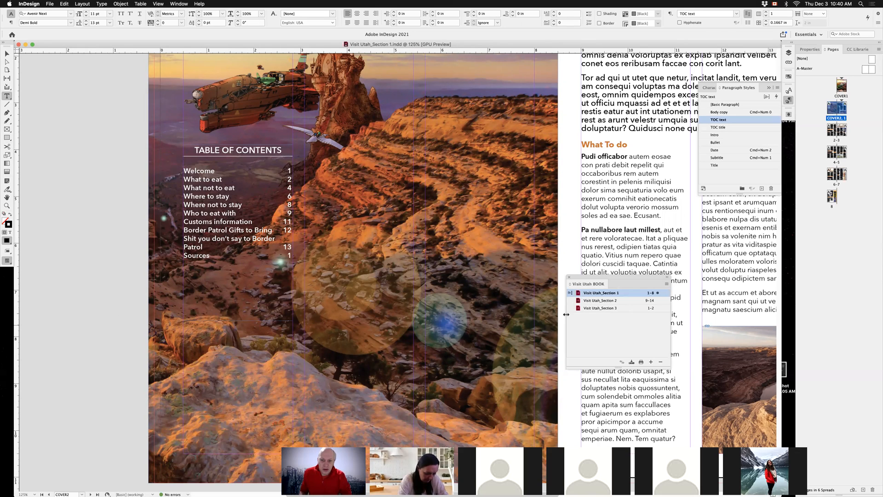
Step: Open Visit Utah_Section 3 from the Visit Utah book and inspect its Sources page, footer page number and back cover
click(626, 309)
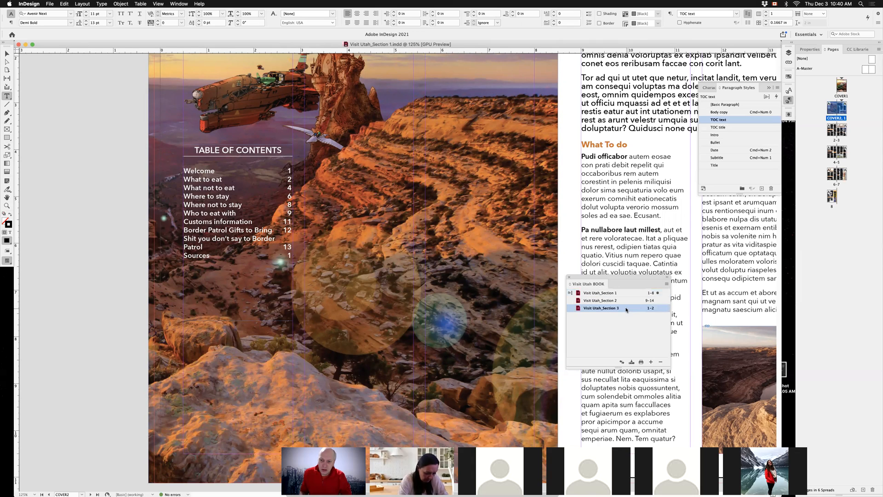
double_click(627, 310)
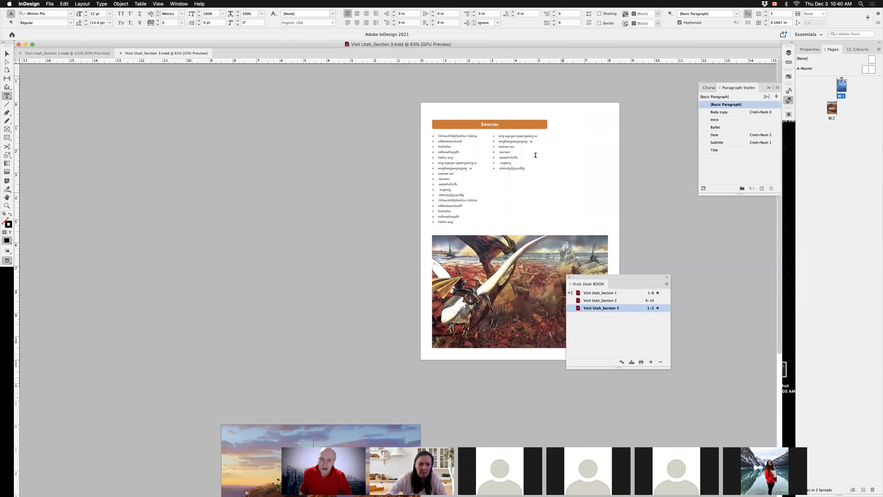
scroll(595, 207, up, 5)
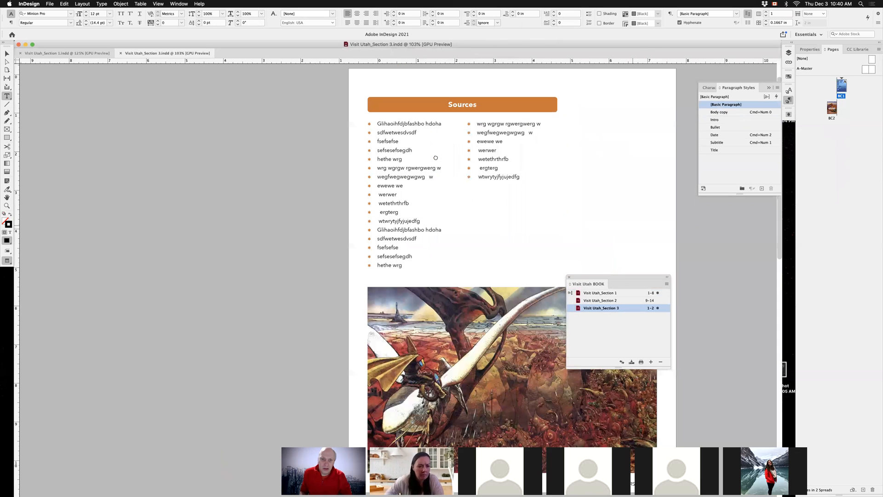
scroll(386, 292, right, 5)
scroll(387, 292, down, 3)
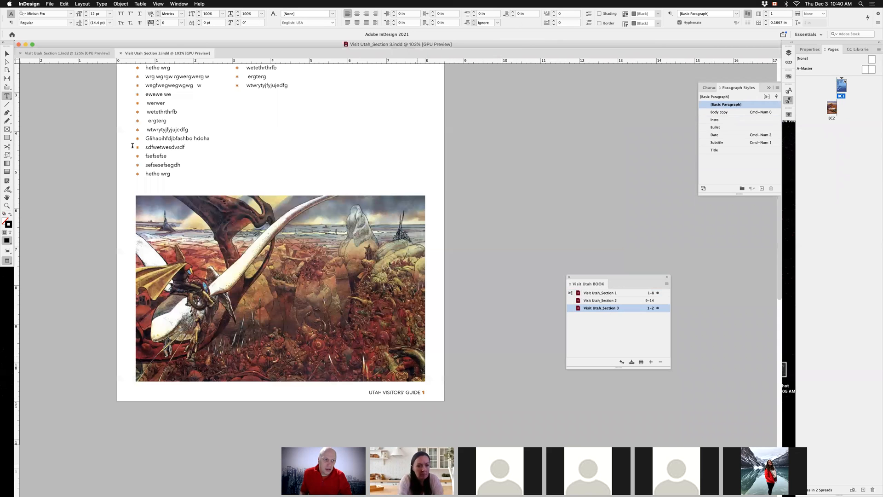
click(7, 54)
scroll(464, 237, left, 5)
scroll(464, 237, down, 2)
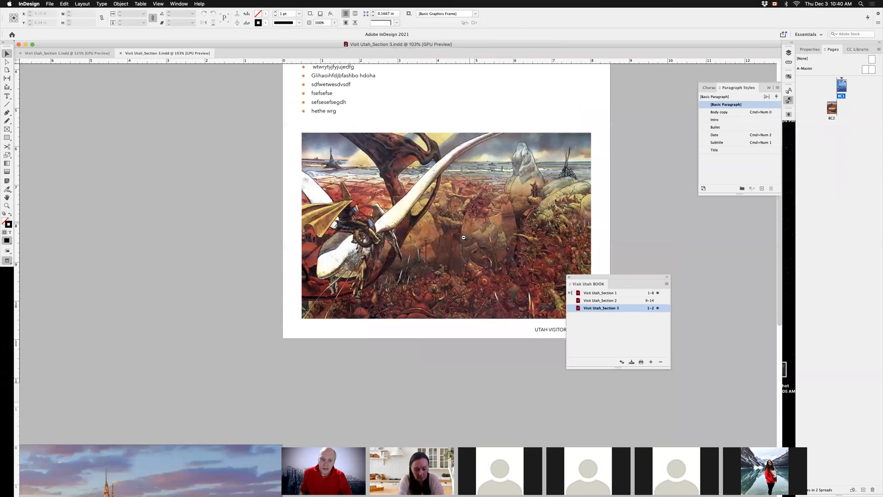
alt+super+click(448, 273)
alt+super+click(431, 283)
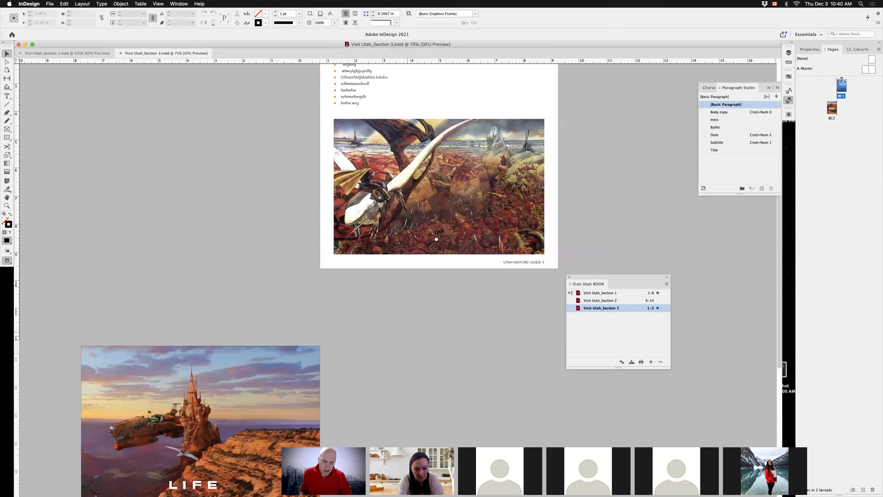
scroll(431, 282, down, 2)
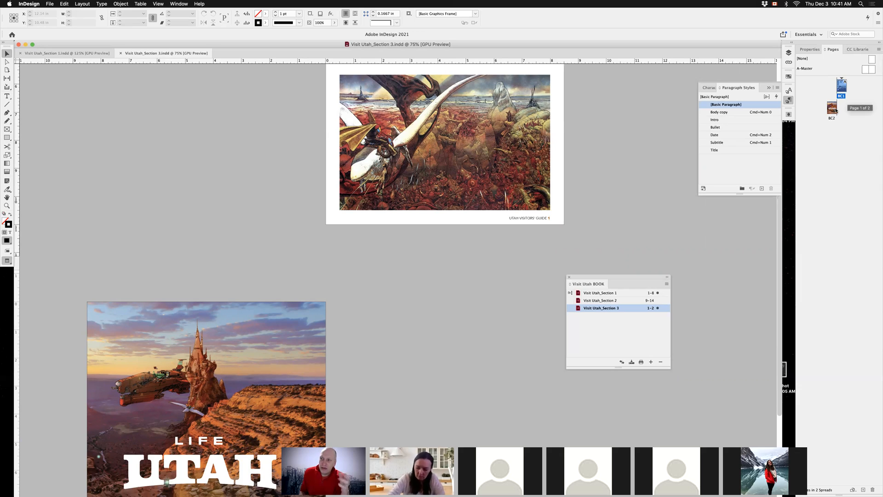
Step: Set the first page of Section 3 to automatic page numbering, keeping the 1, 2, 3, 4... number style
right_click(842, 87)
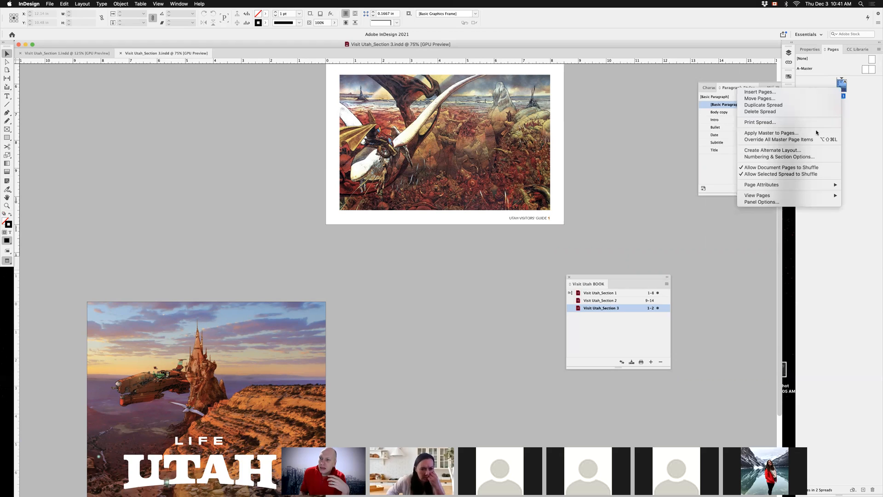
click(799, 159)
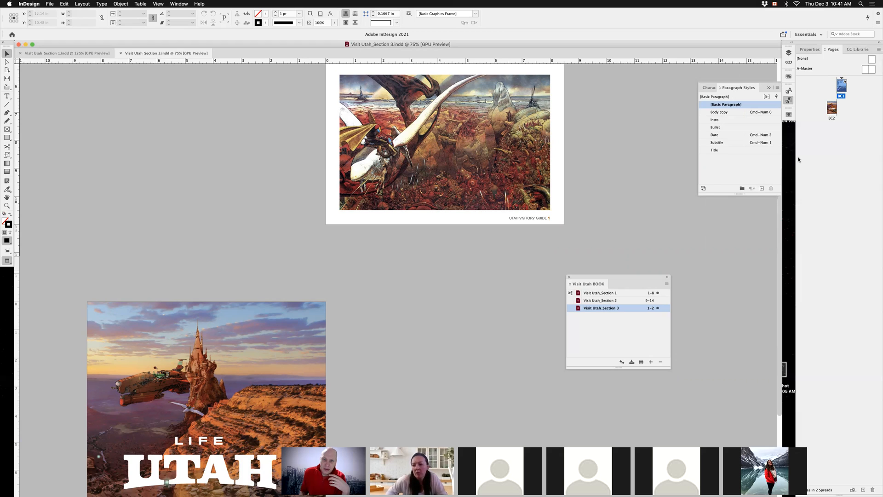
key(Tab)
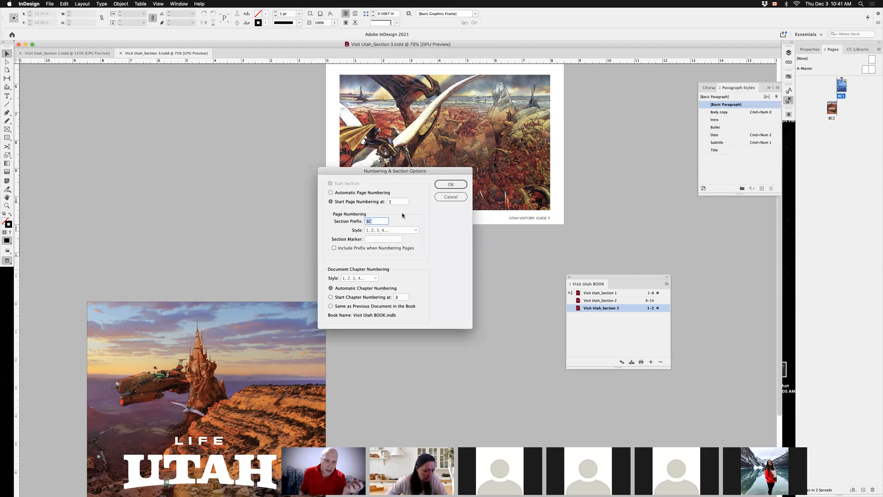
click(386, 231)
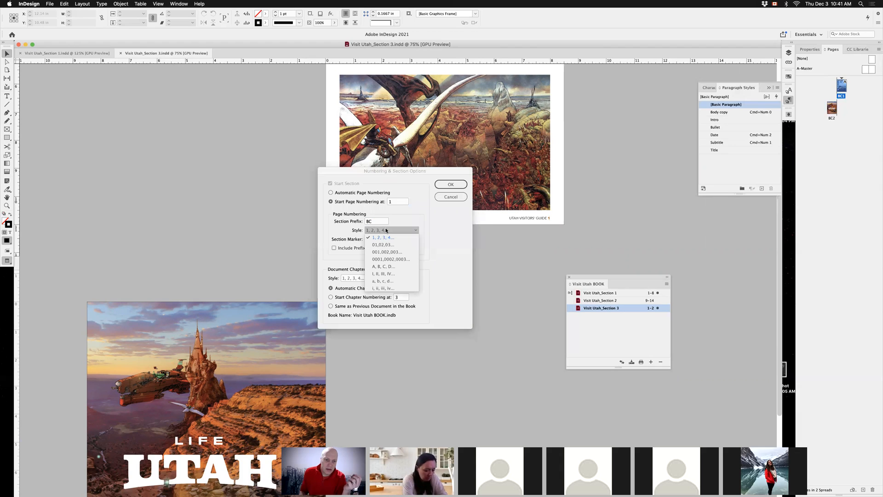
click(390, 274)
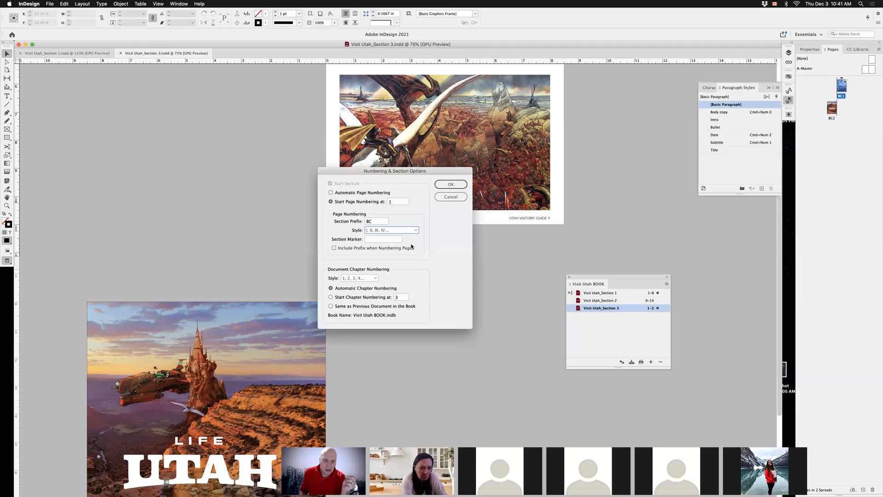
drag(415, 171, 435, 239)
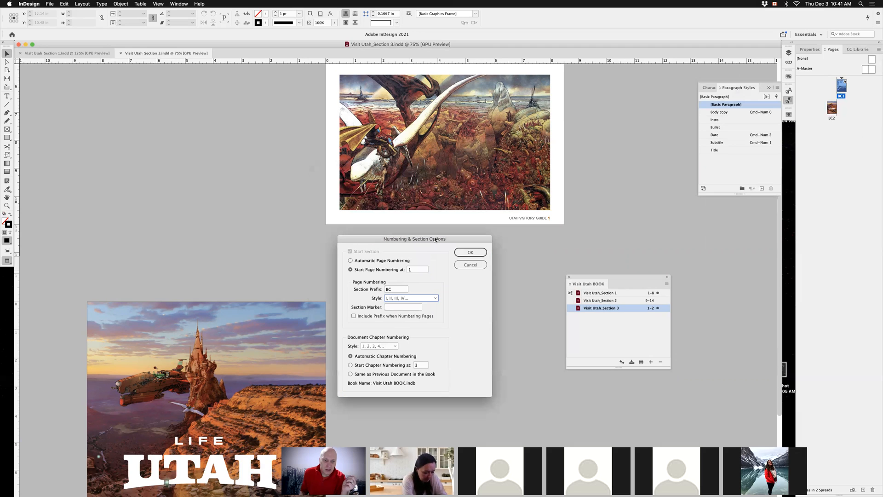
click(351, 261)
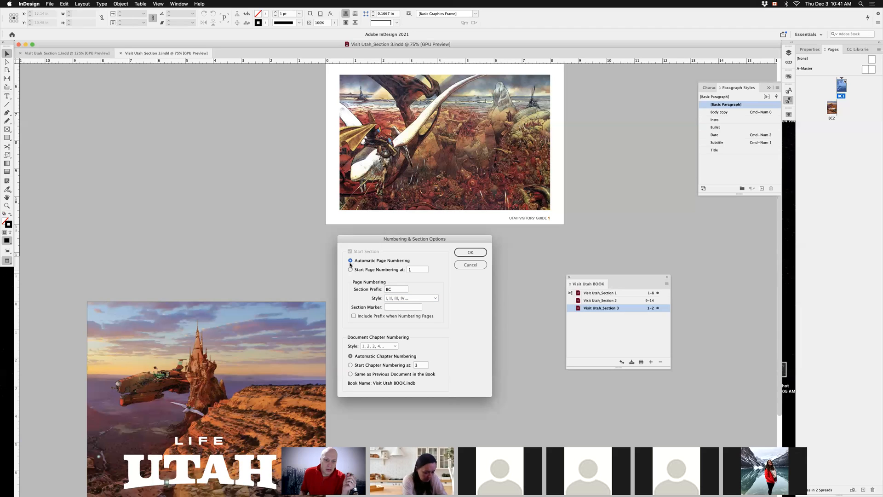
click(408, 299)
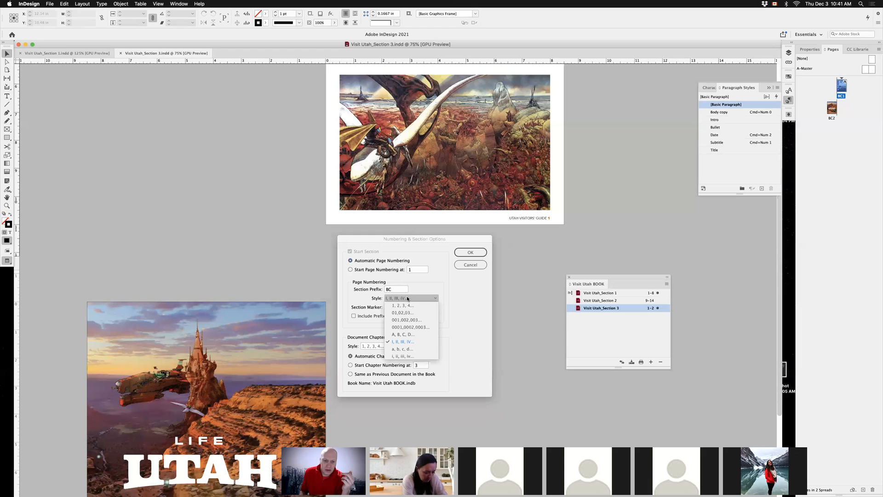
click(405, 307)
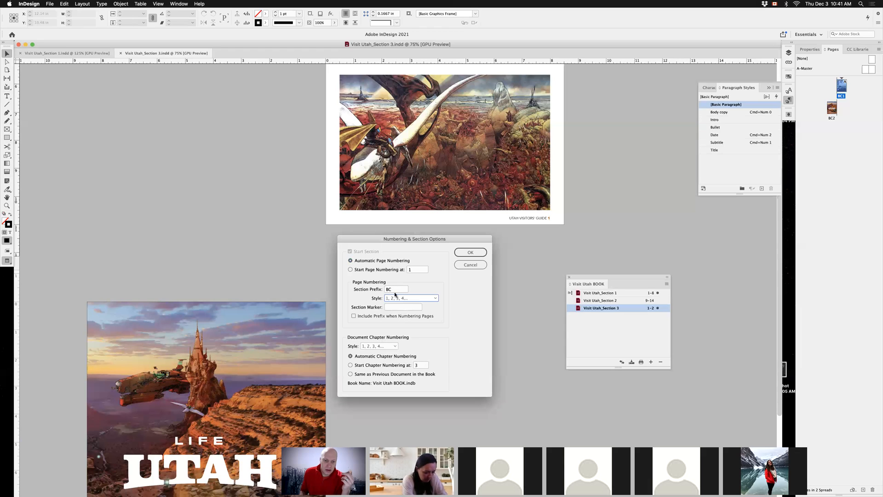
click(462, 253)
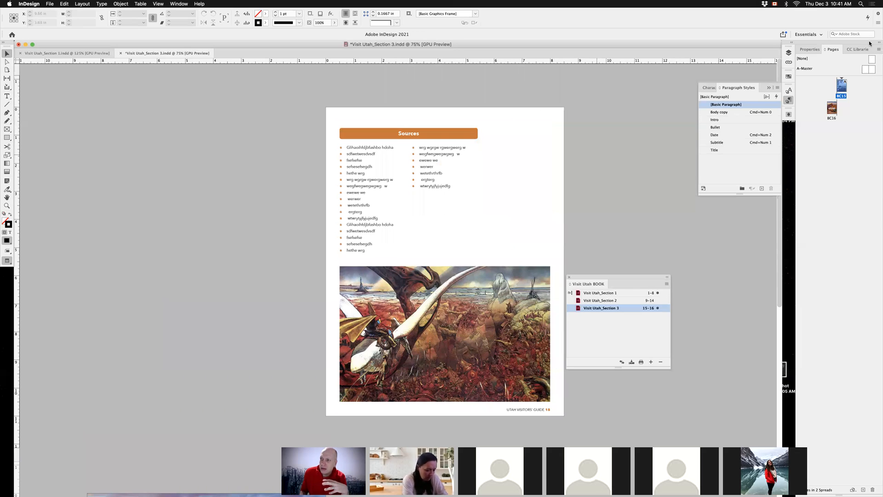
Step: Load the master pages from Visit Utah_Section 1.indd into Section 3, replacing the masters that have the same name
click(872, 69)
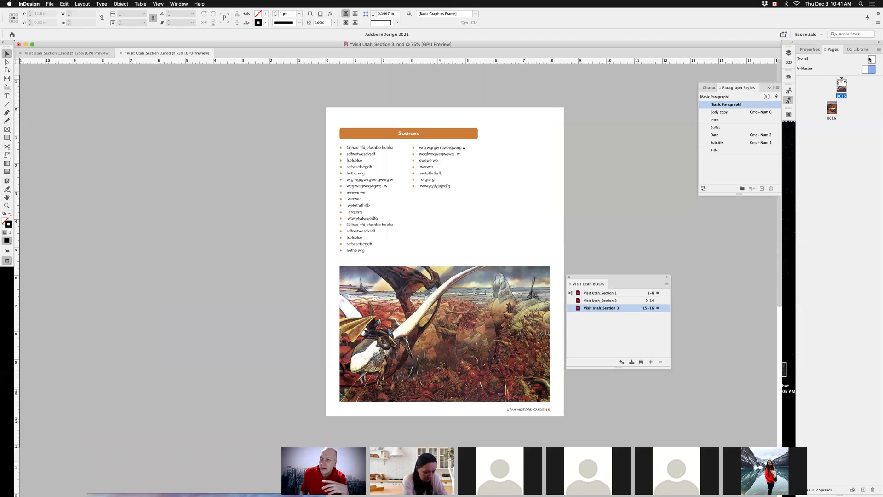
click(871, 60)
click(880, 51)
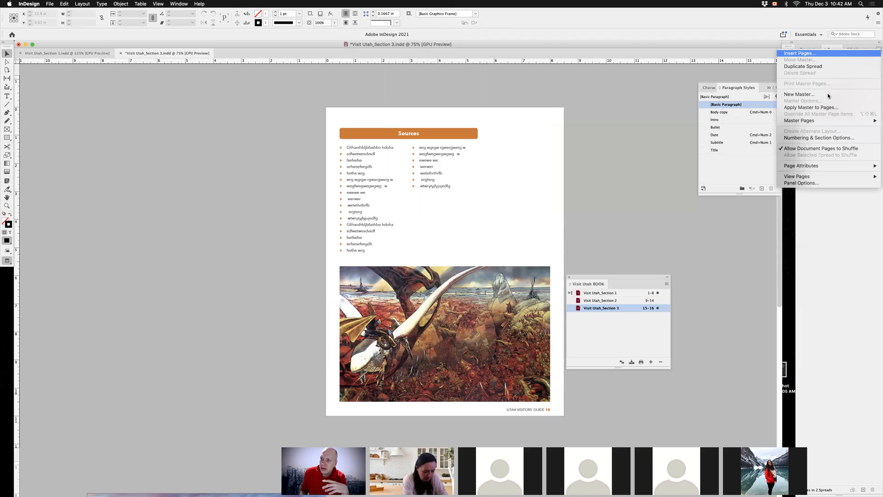
mouse_move(813, 124)
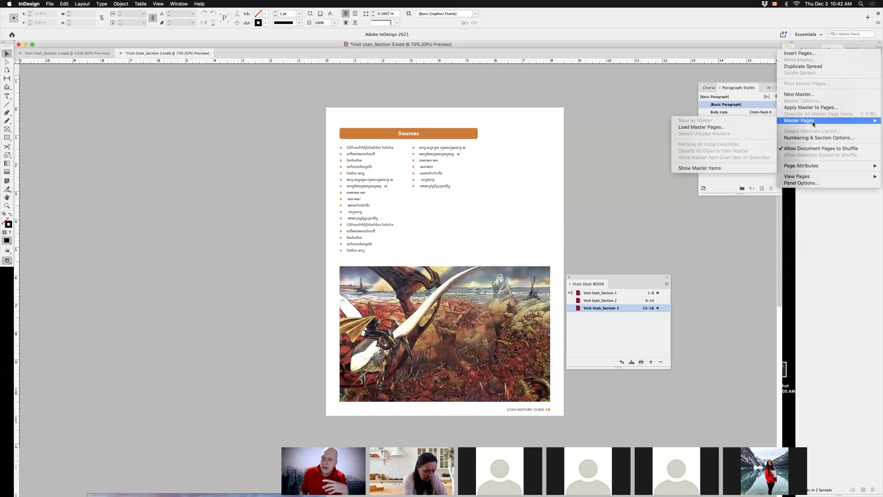
click(700, 128)
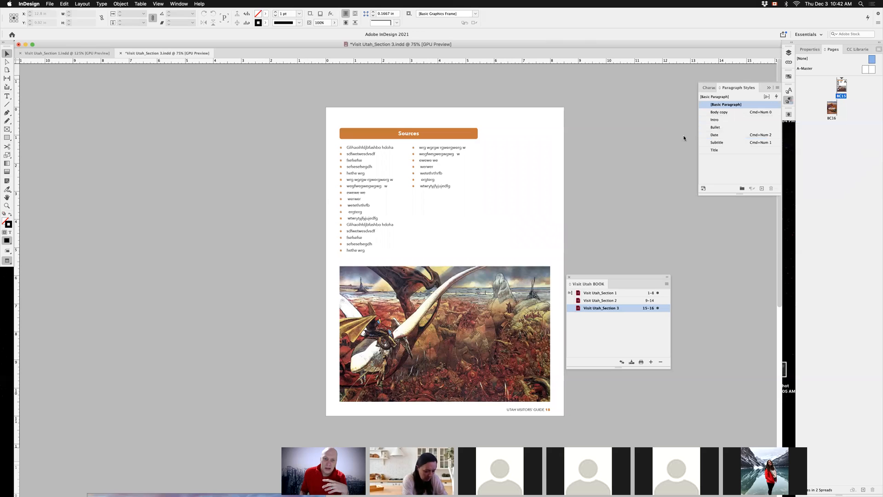
click(388, 145)
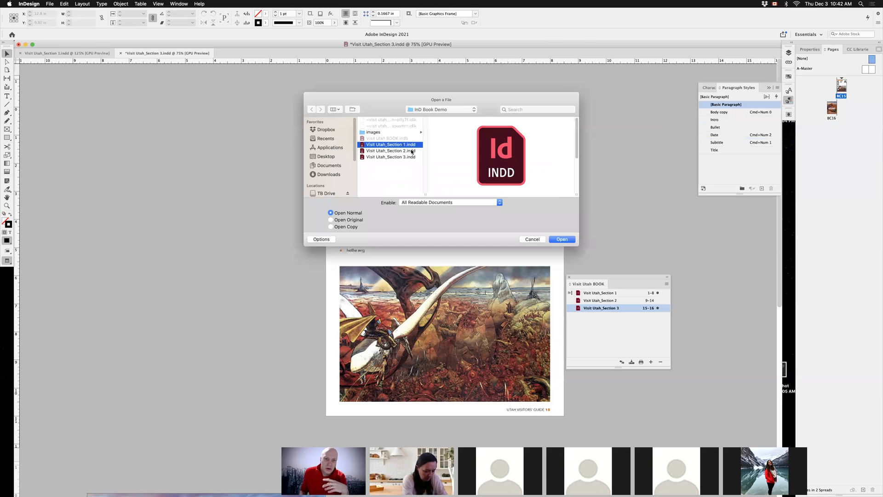
click(560, 240)
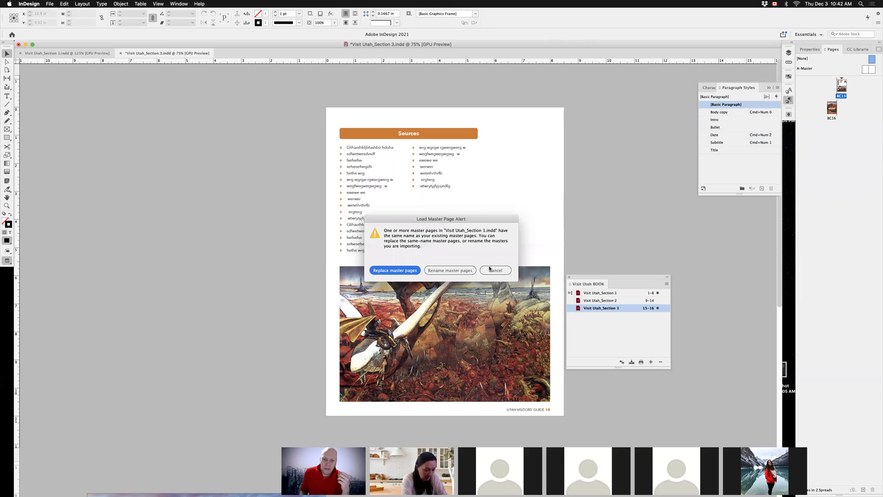
key(Return)
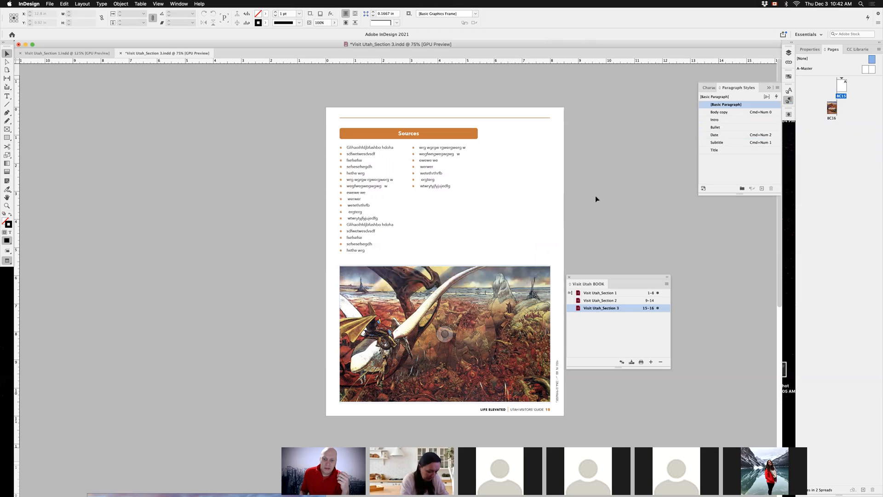
Step: Move the book panel clear of the Sources page, check the page's footer, and save the Section 3 document
drag(591, 277, 632, 286)
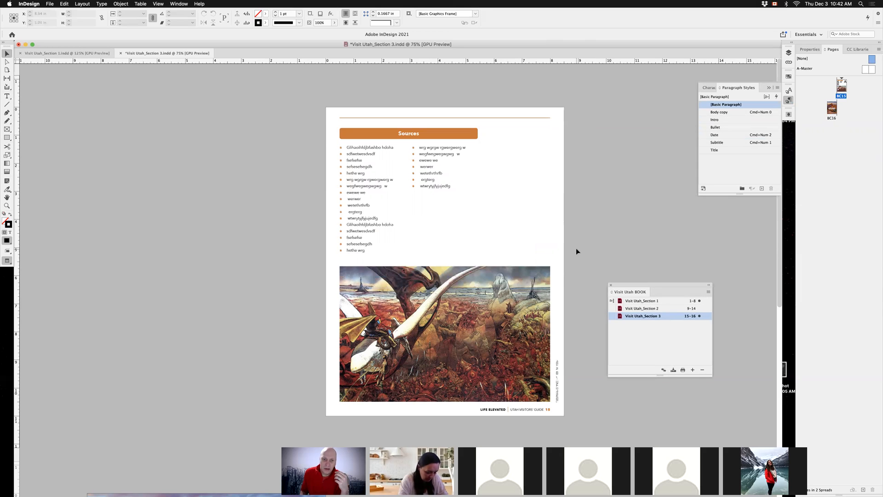
scroll(578, 246, down, 3)
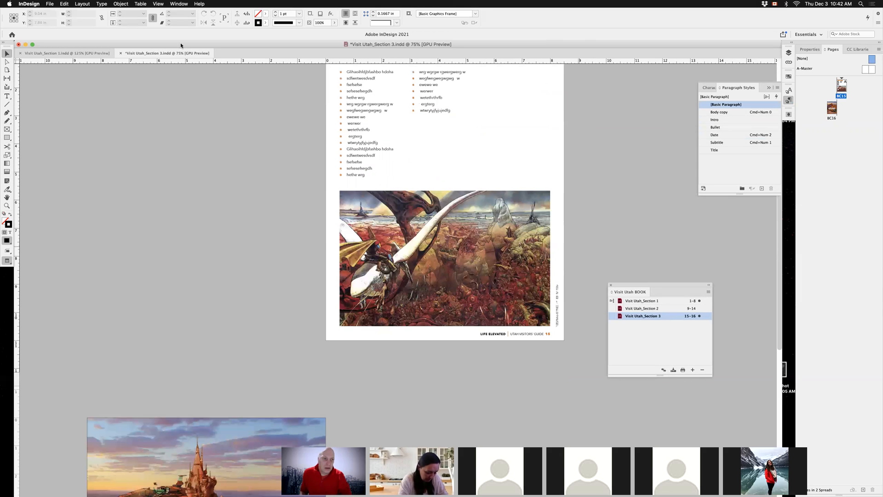
key(super+s)
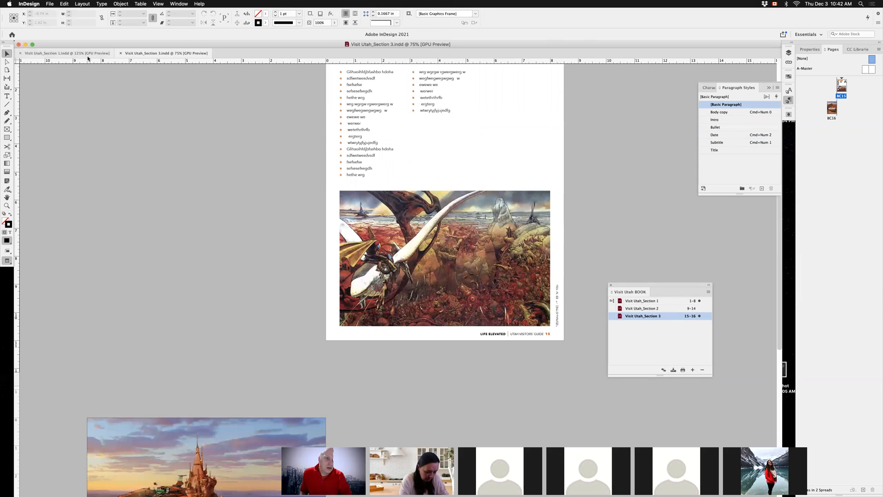
Step: Update the table of contents on the inside cover of the Section 1 document
click(120, 54)
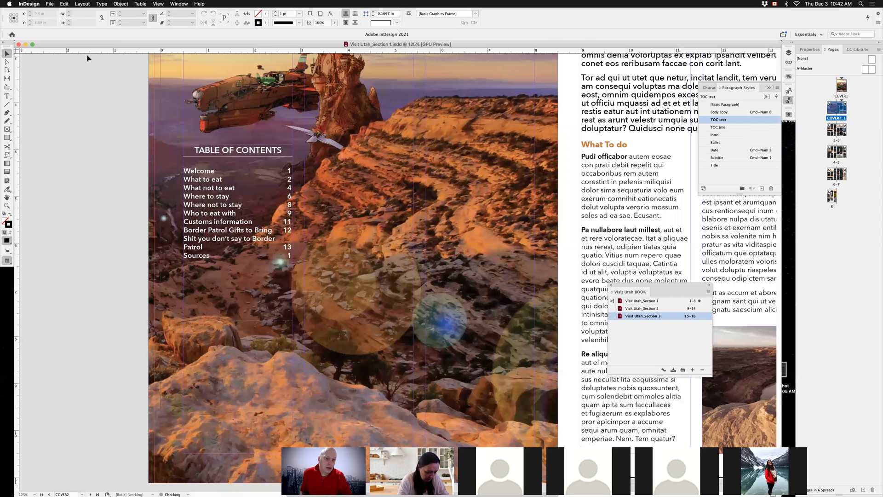
click(296, 275)
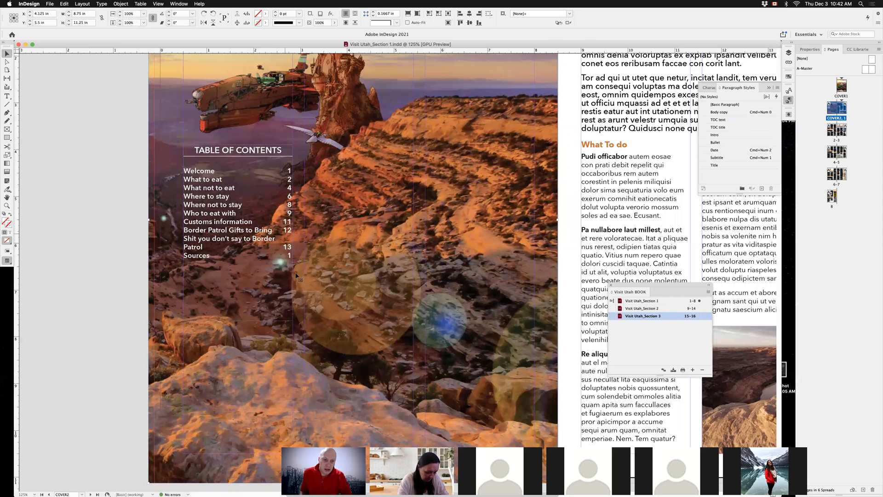
click(239, 238)
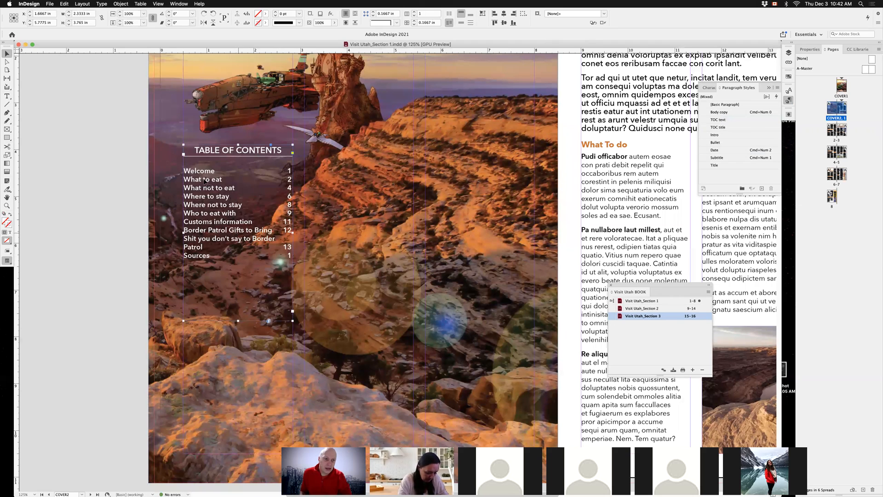
click(80, 4)
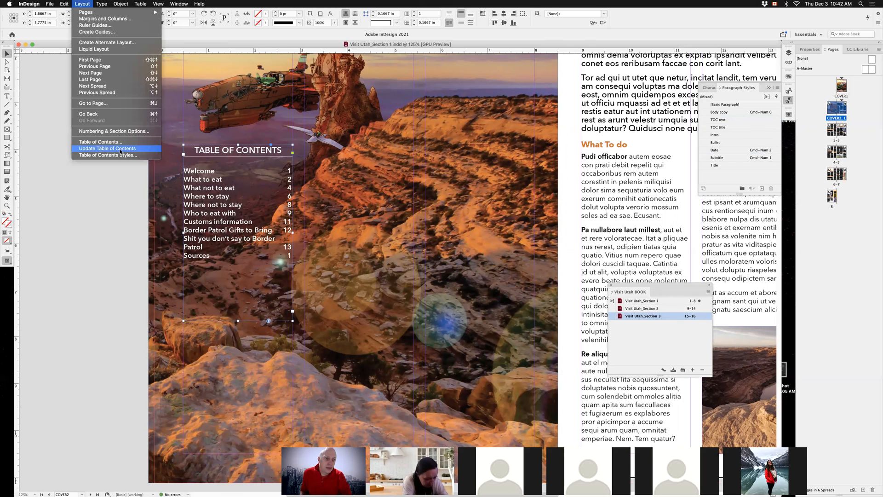
click(134, 151)
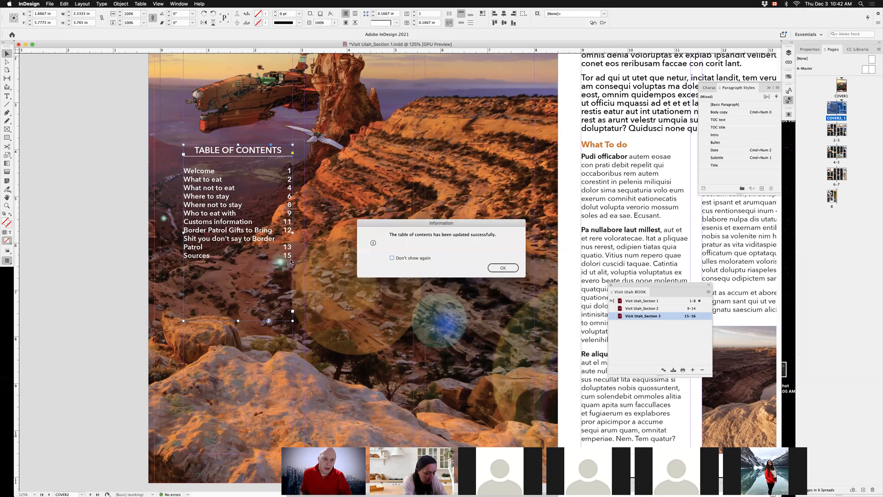
click(503, 268)
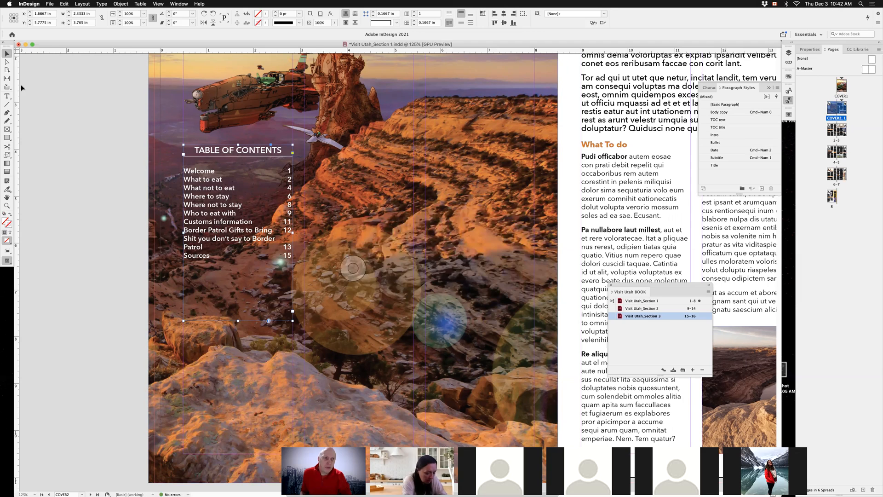
click(50, 114)
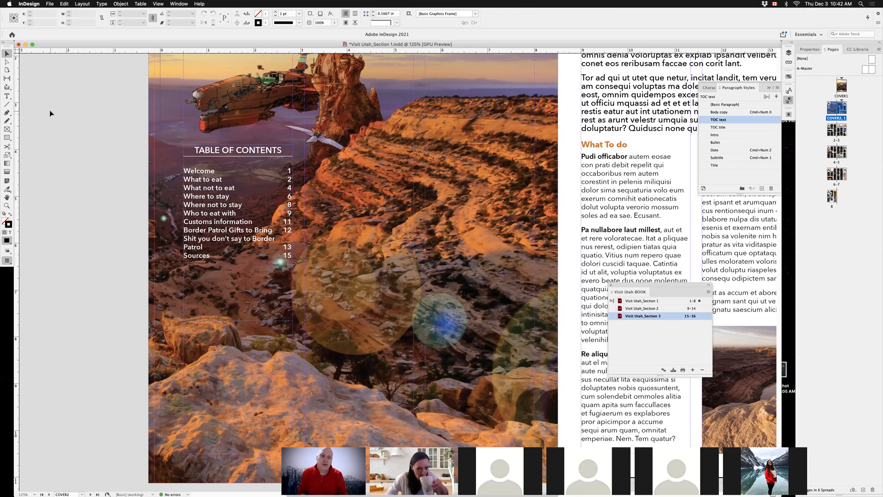
Step: Examine the Section 1 front cover in preview mode, selecting the Life Utah Elevated title graphic
key(super+minus)
key(super+minus)
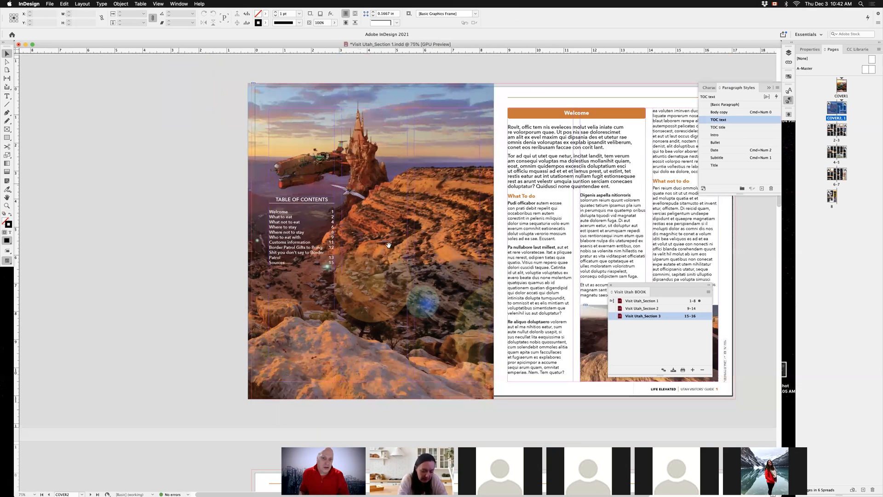
key(super+minus)
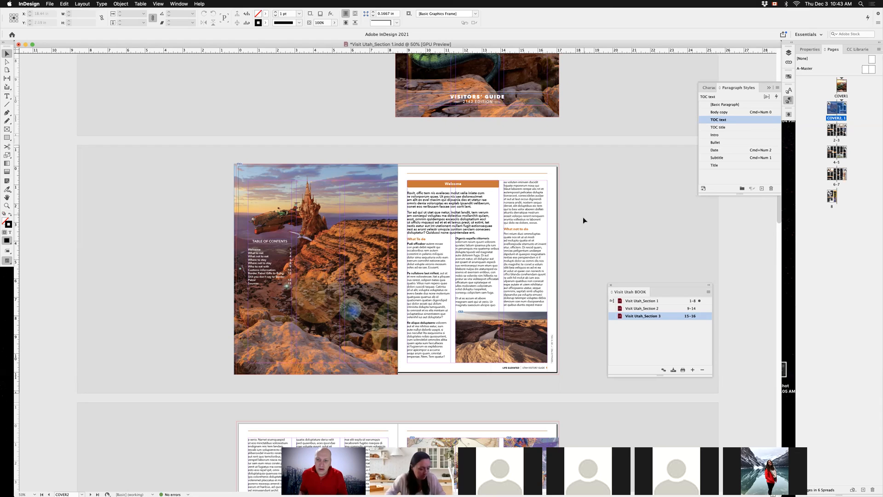
scroll(589, 235, up, 5)
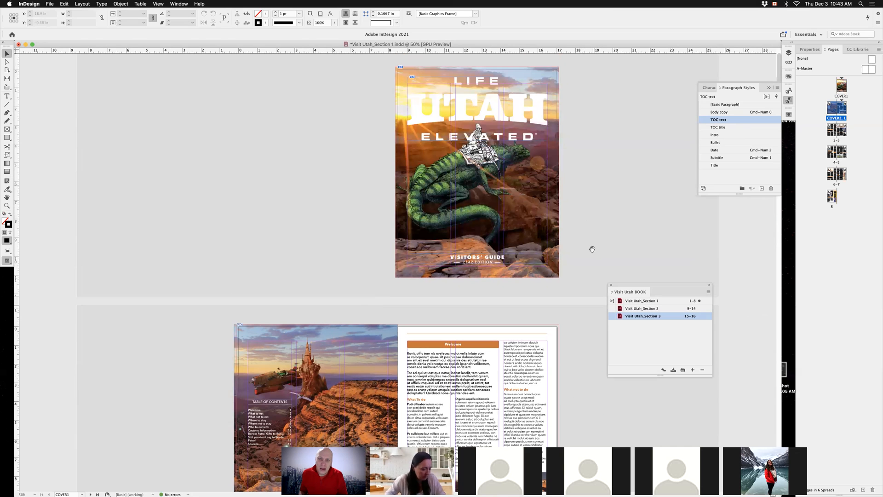
click(546, 158)
key(super+equal)
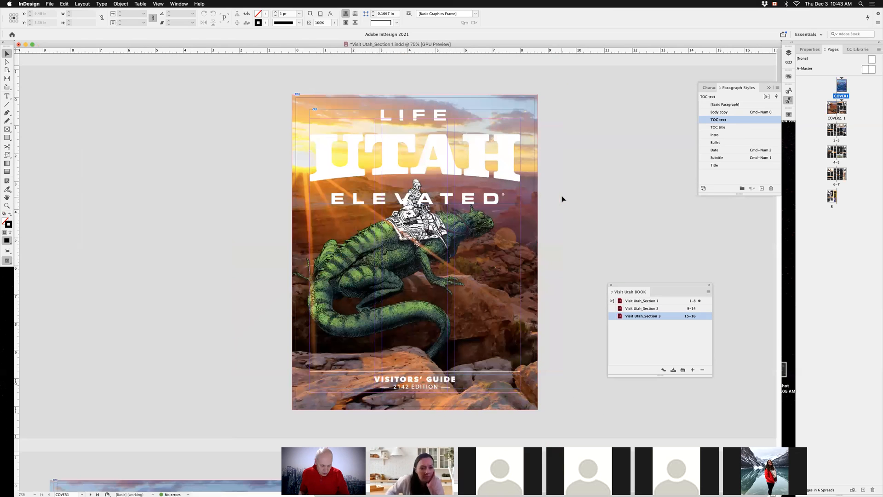
key(w)
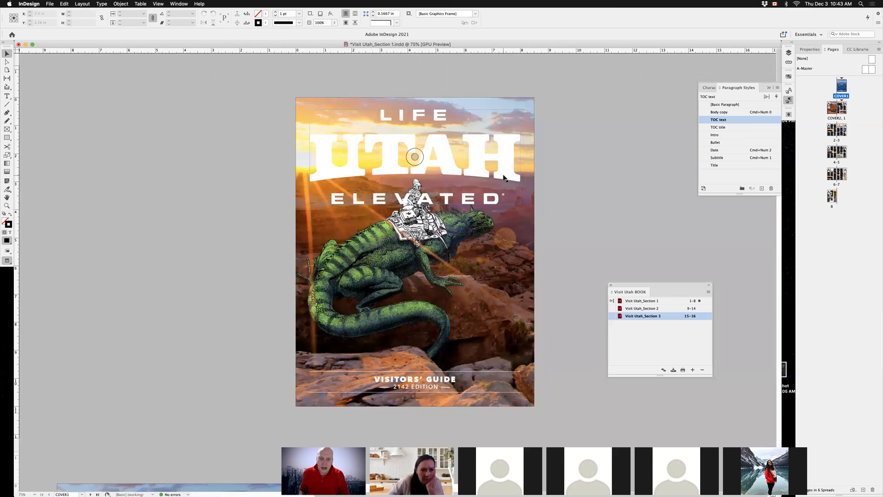
click(503, 161)
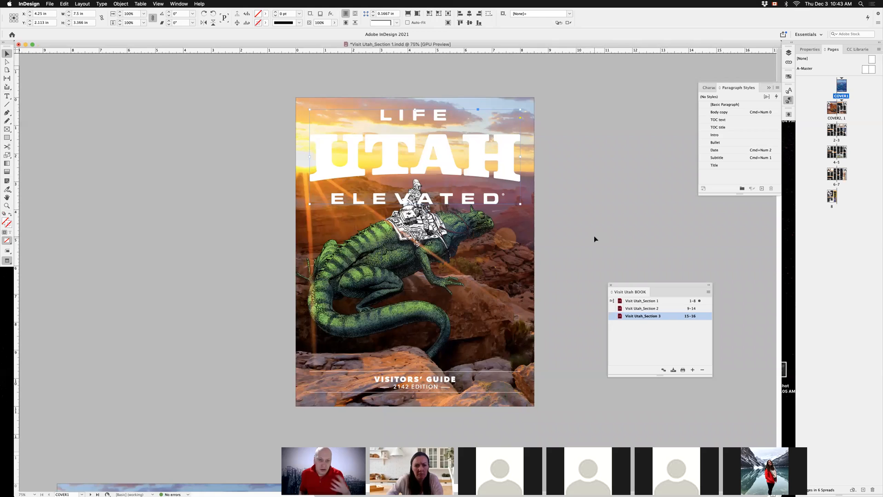
click(605, 200)
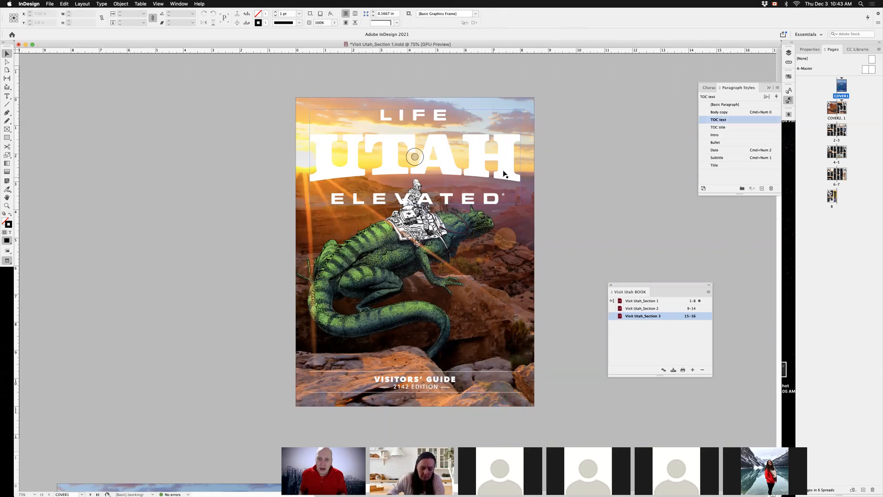
click(502, 184)
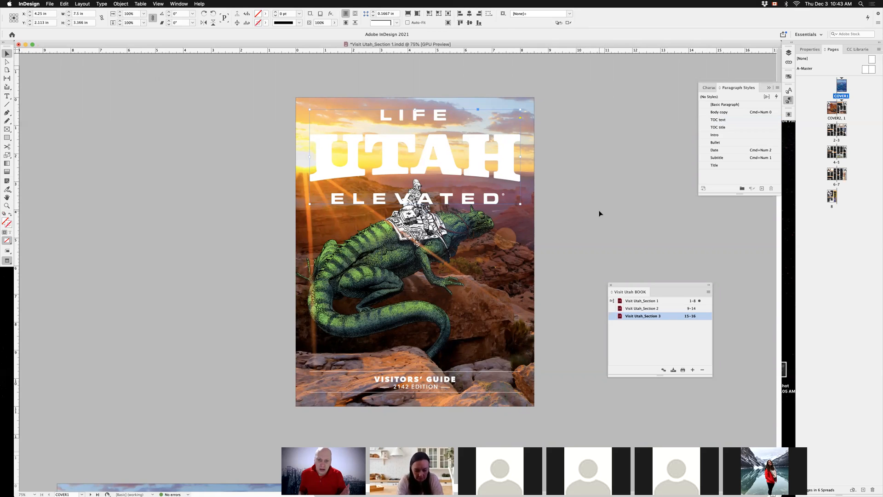
Step: Review the Section 1 front cover and the table of contents spread that follows it
scroll(451, 299, down, 5)
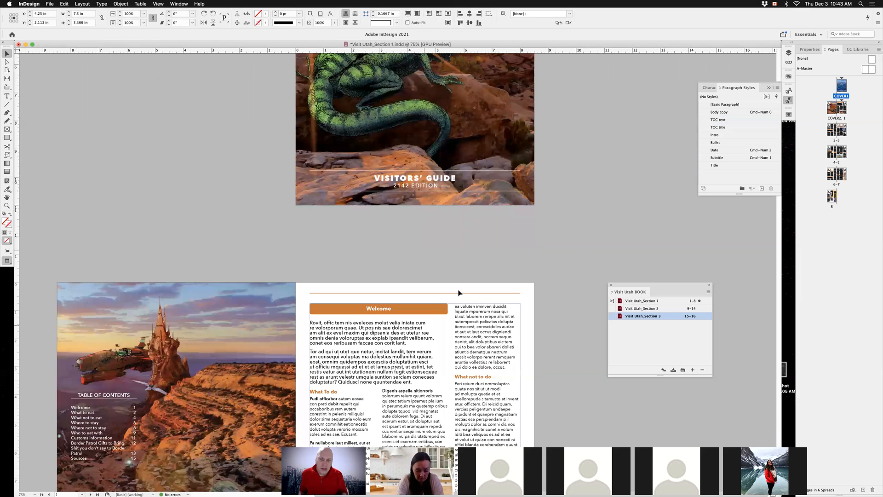
scroll(539, 219, up, 2)
scroll(576, 208, up, 1)
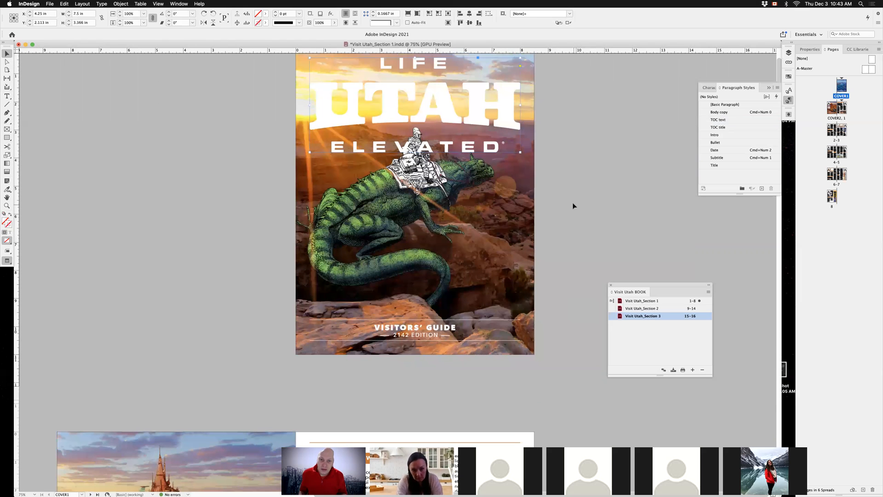
scroll(574, 204, up, 1)
scroll(574, 204, up, 1)
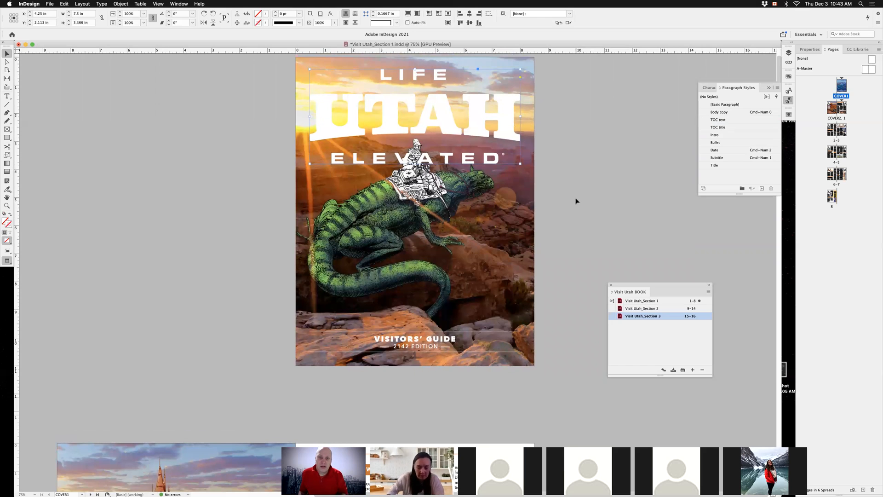
click(575, 200)
click(491, 152)
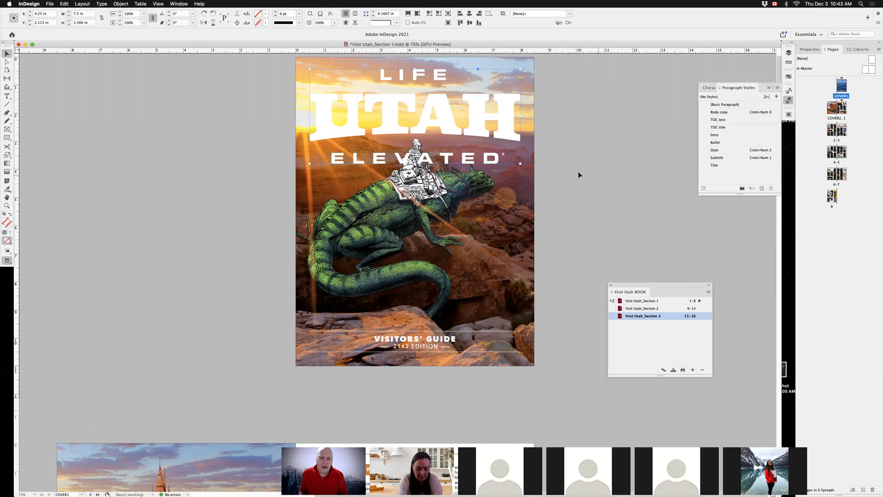
scroll(568, 165, up, 1)
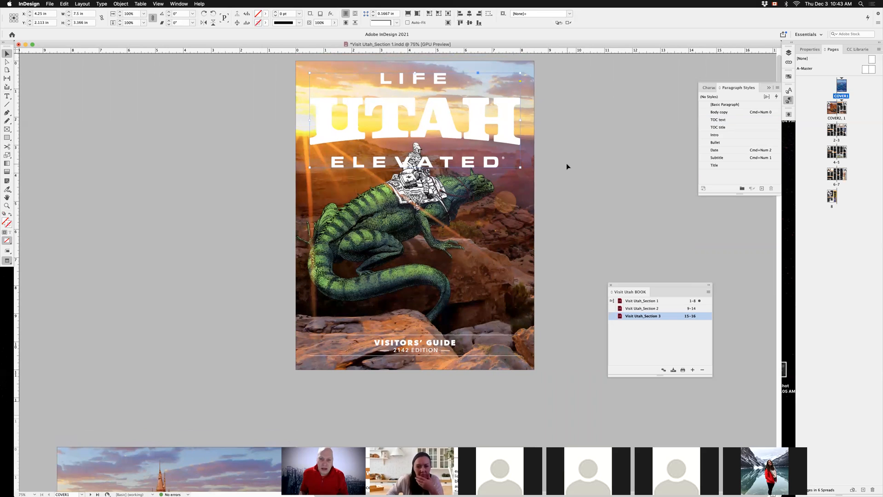
scroll(567, 164, up, 1)
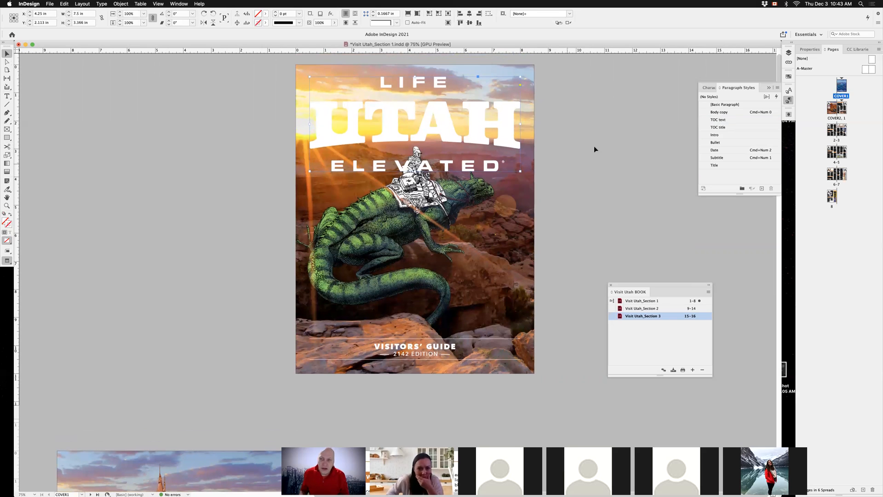
Step: Add a Multiply drop shadow with 100% opacity to the Life Utah Elevated title graphic on the front cover
click(804, 50)
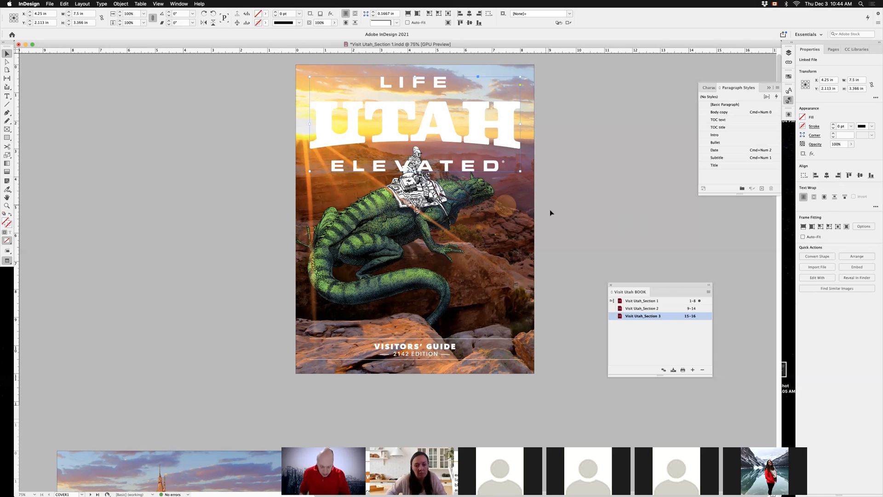
click(121, 4)
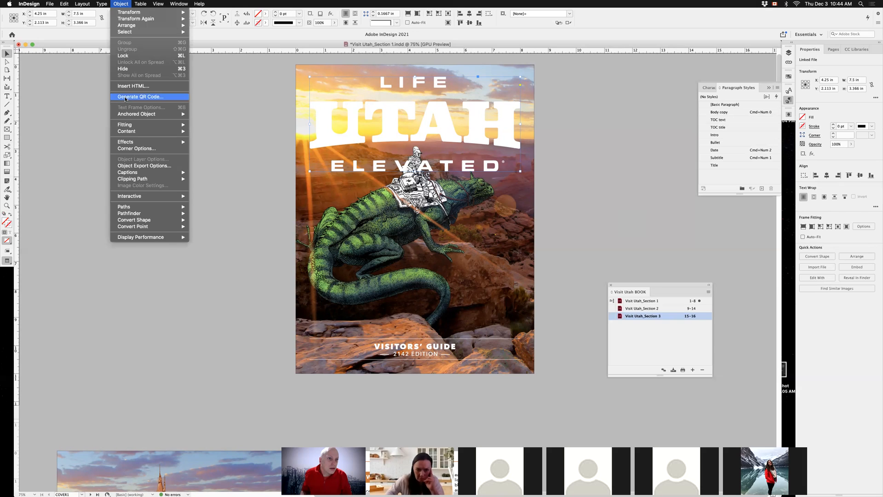
mouse_move(134, 144)
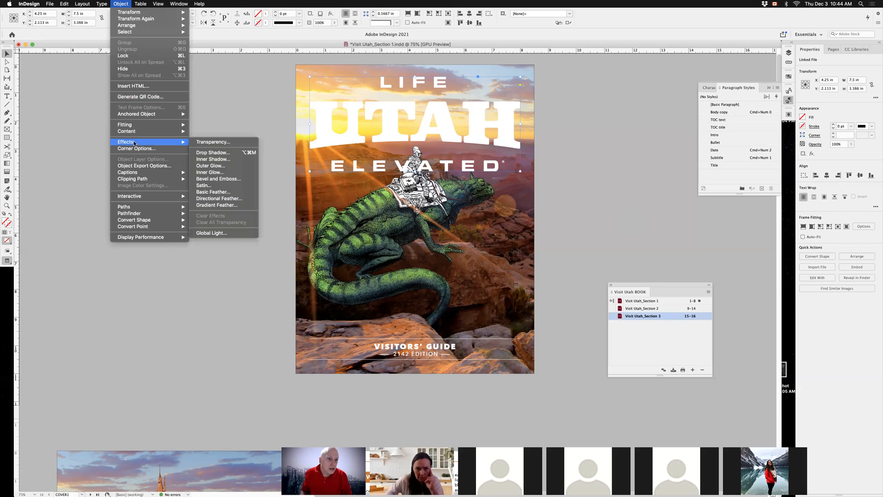
click(224, 153)
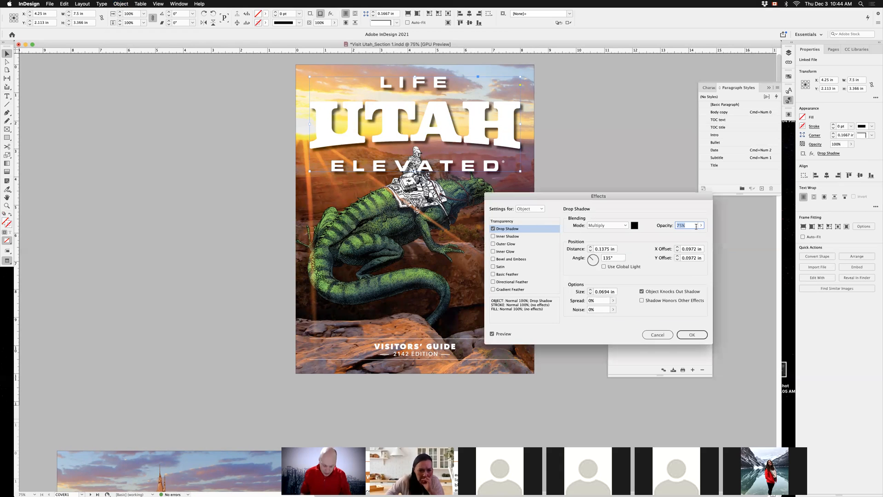
text(100)
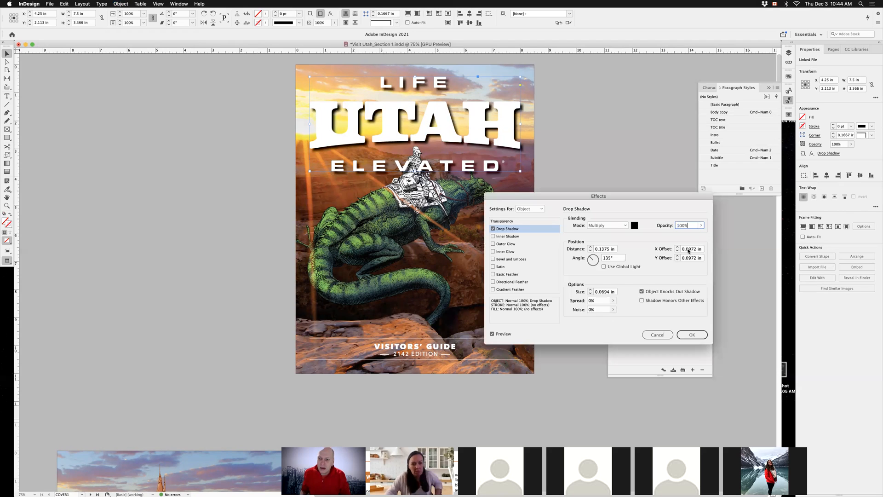
Step: Set the drop shadow's X and Y offsets to 0 in and its size to 0.25 in
double_click(688, 249)
text(0)
key(Tab)
text(0)
key(Tab)
text(0.25 in)
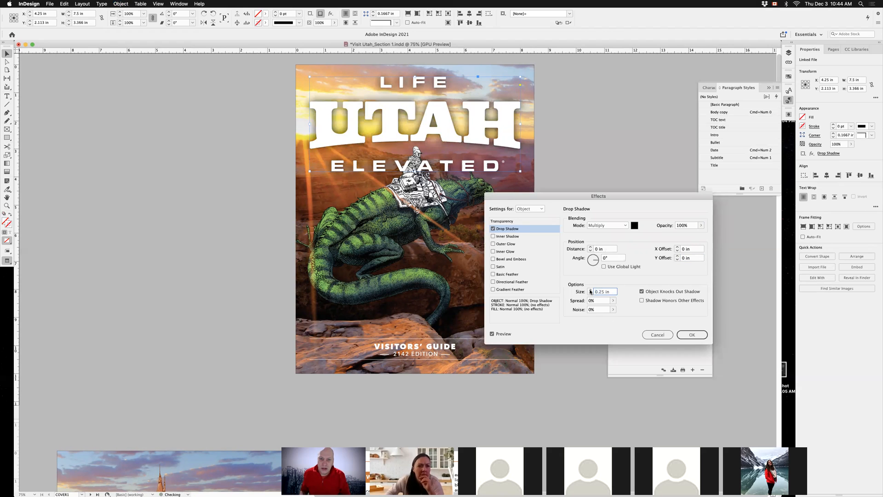
key(Tab)
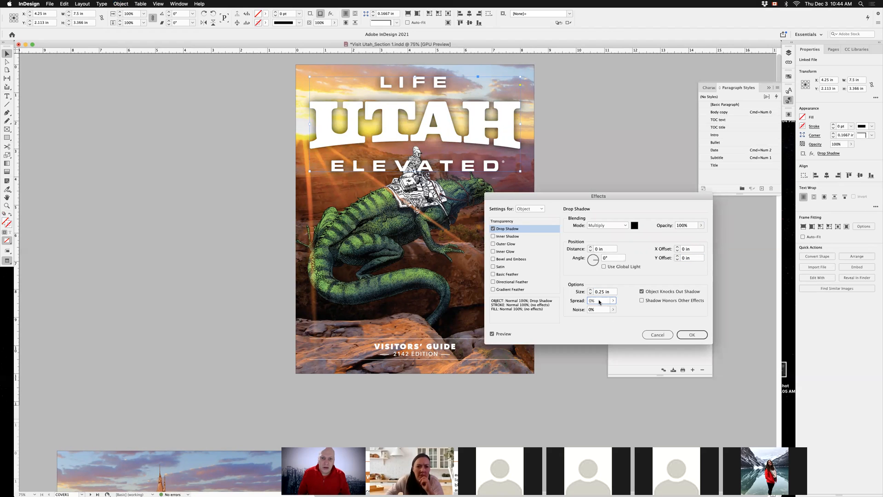
Step: Set the drop shadow's spread to 10% and noise to 10%, and apply the effect
text(10%)
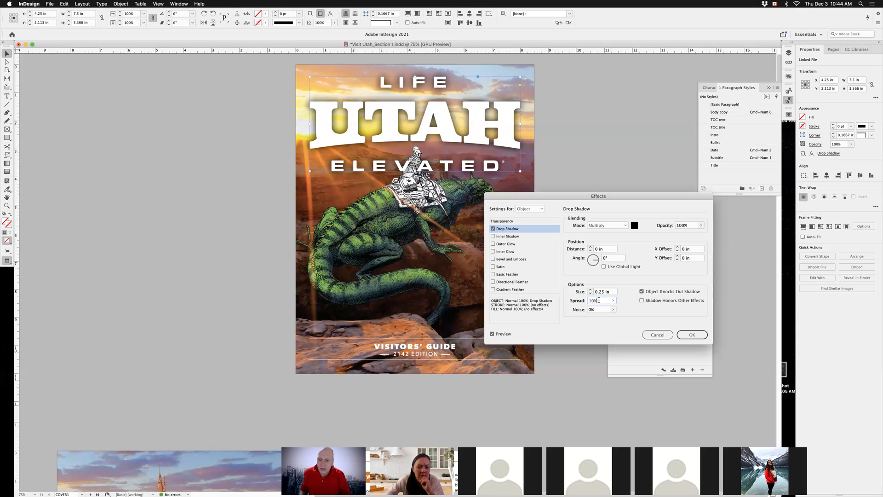
click(603, 310)
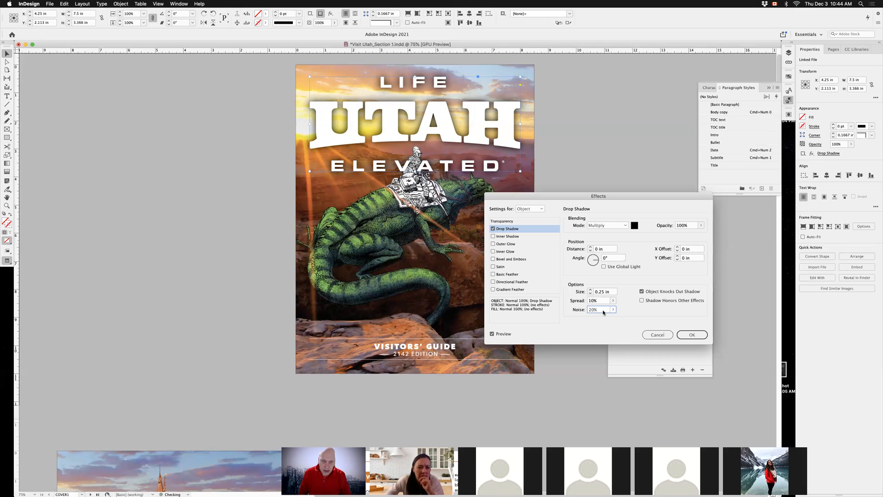
key(shift+Up)
key(shift+Up)
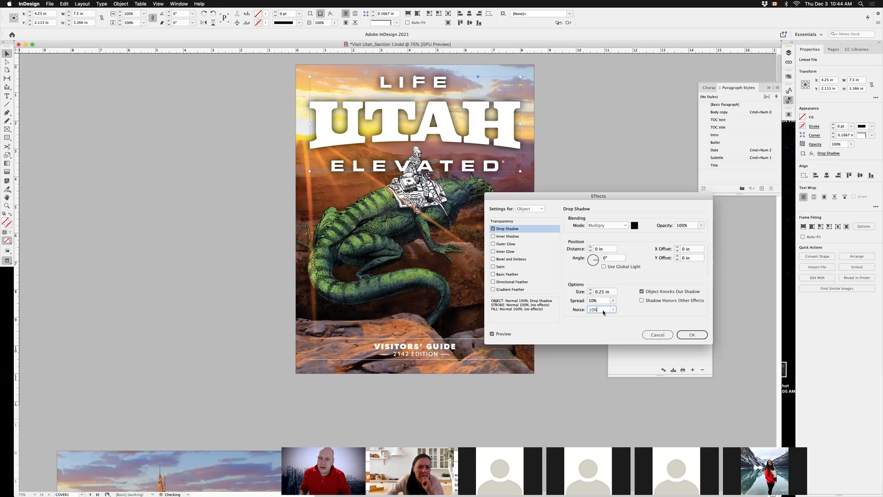
click(689, 335)
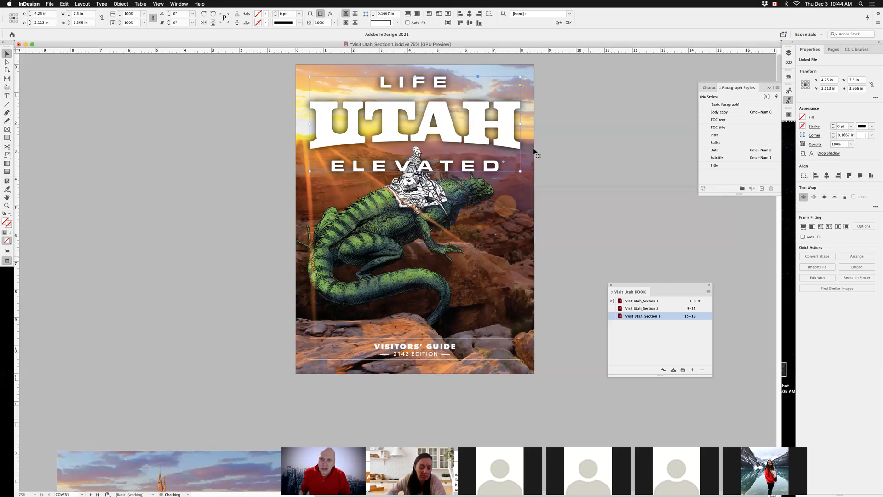
Step: Try a reduced opacity of about 47% on the title graphic and return it to 100%
click(592, 177)
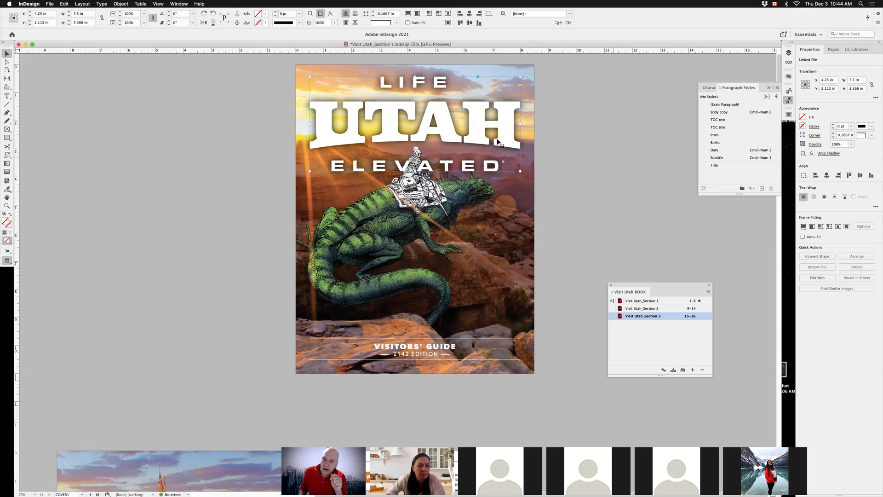
click(851, 144)
click(831, 153)
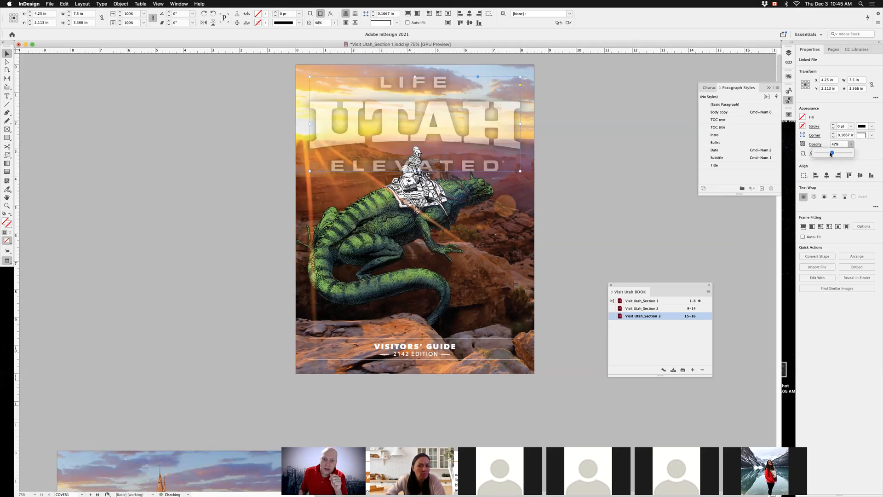
click(840, 154)
click(852, 153)
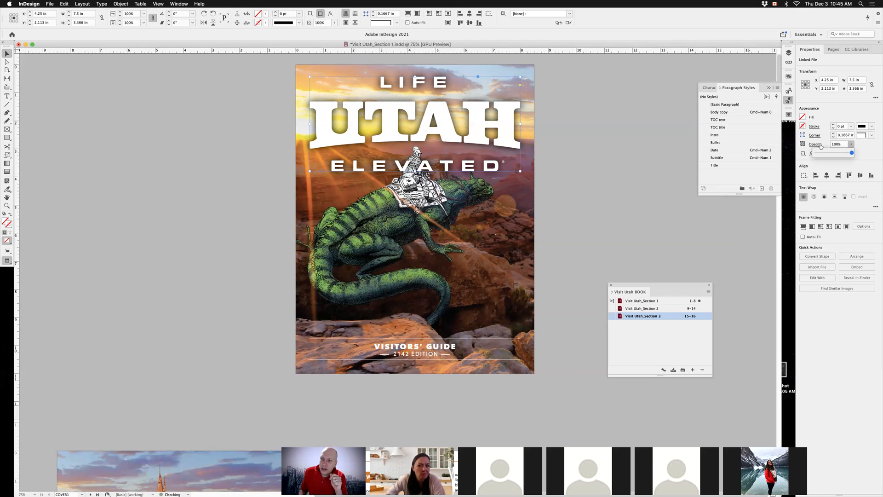
Step: Change the title graphic's blending mode to Multiply and deselect it
click(819, 145)
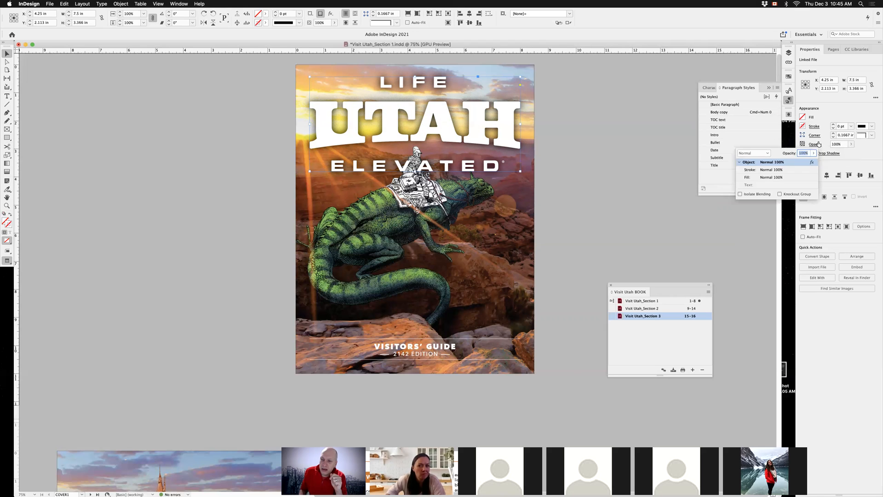
click(755, 154)
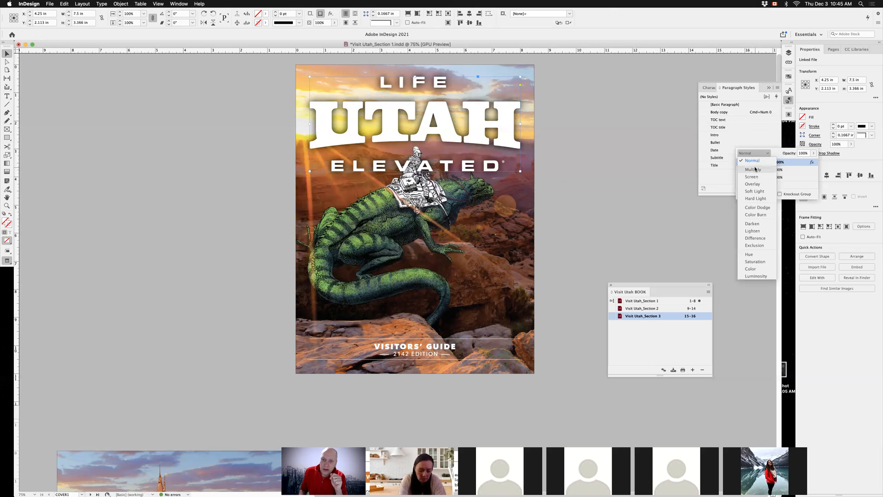
click(753, 170)
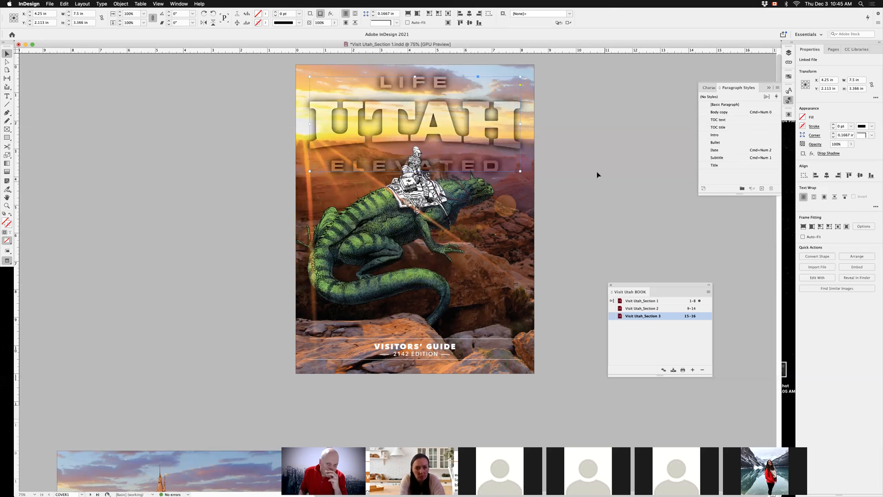
click(597, 172)
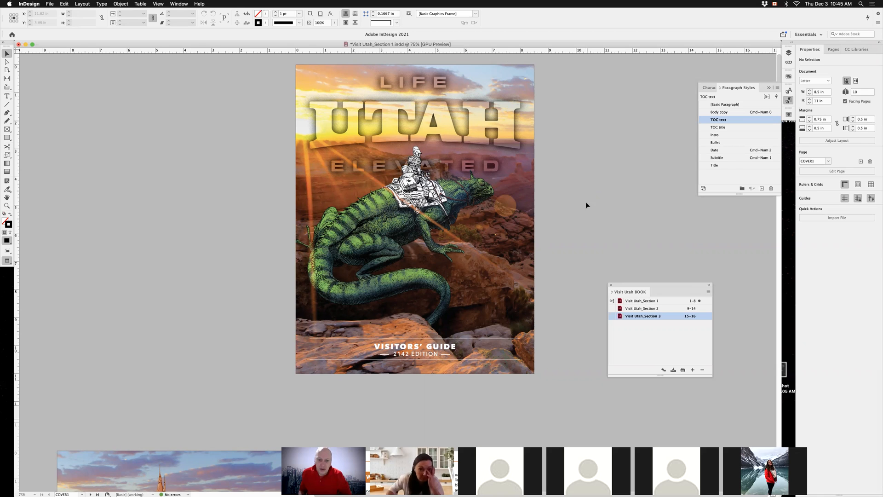
Step: Check the table of contents and Welcome spread, and save and close the Section 1 document
scroll(556, 296, down, 5)
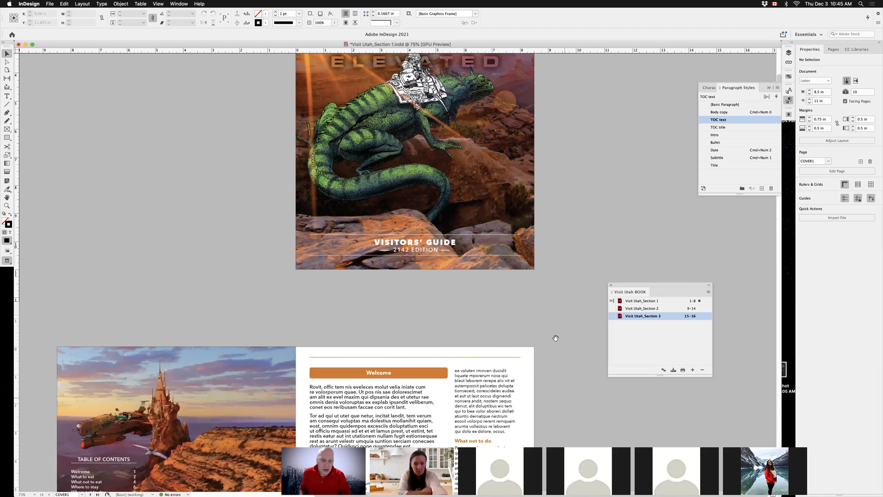
scroll(566, 295, down, 5)
scroll(574, 291, down, 3)
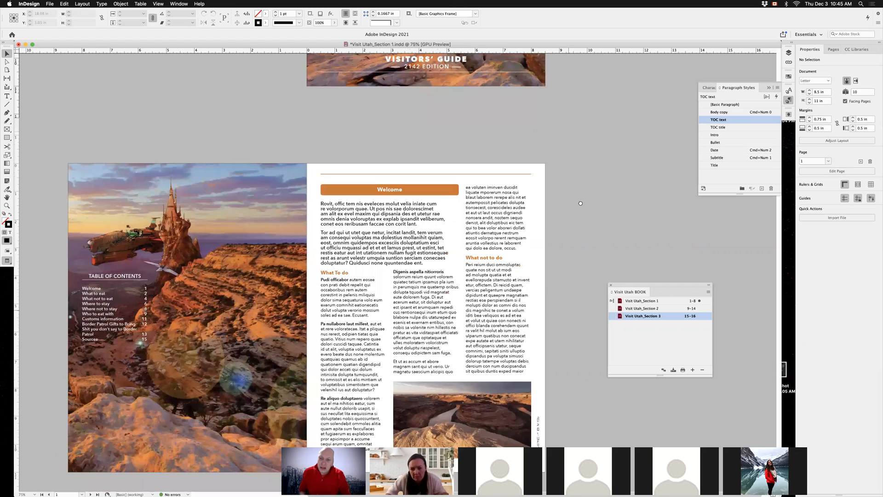
scroll(581, 202, down, 3)
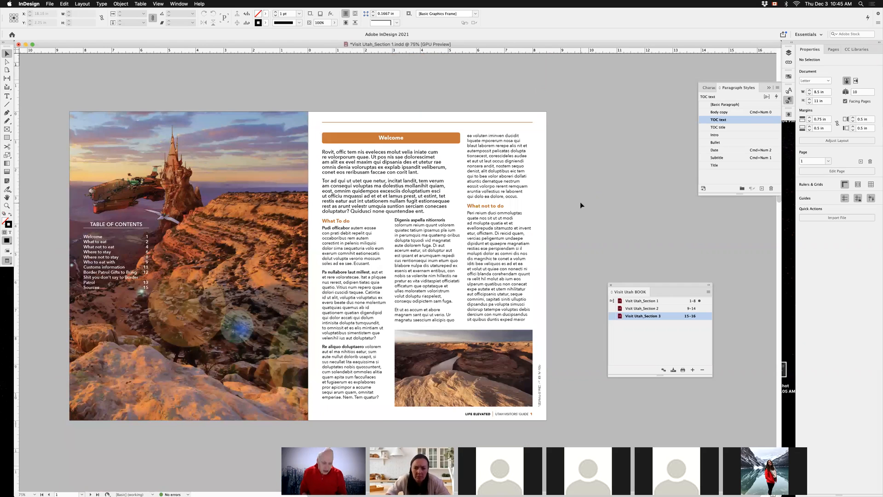
key(super+s)
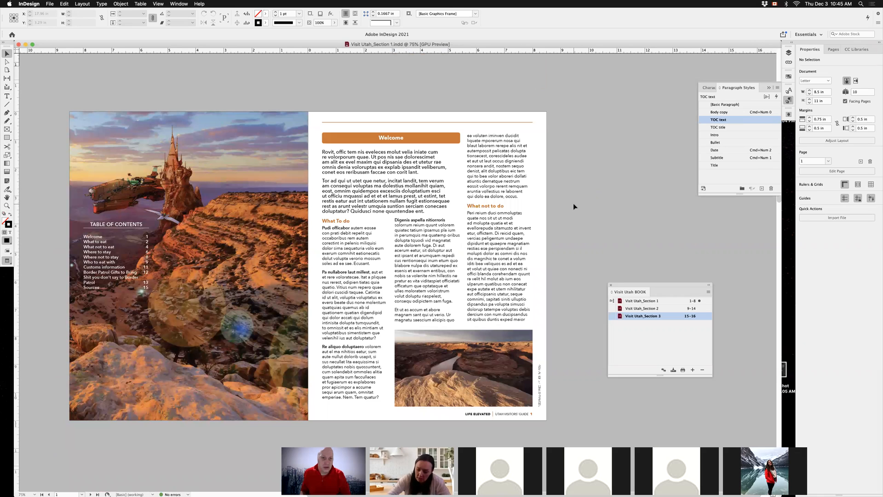
key(super+w)
Step: Deselect all documents in the Visit Utah BOOK panel, reposition the panel, and save the book
click(656, 336)
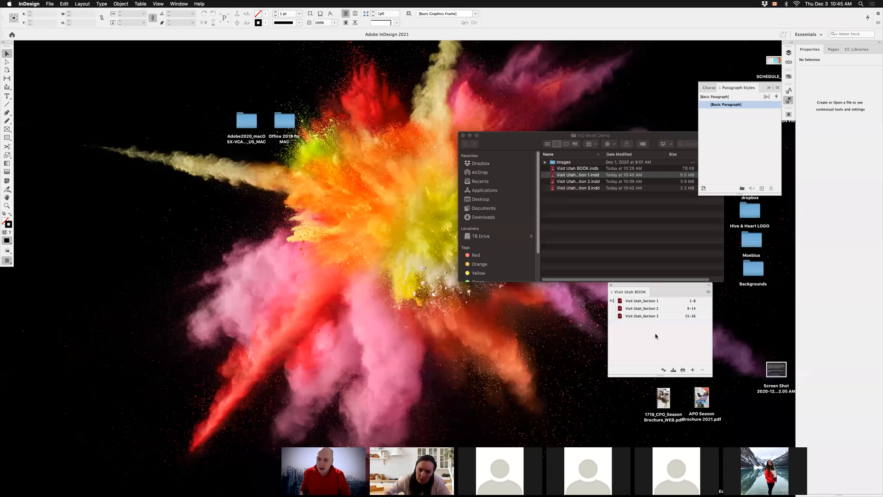
drag(668, 286, 630, 288)
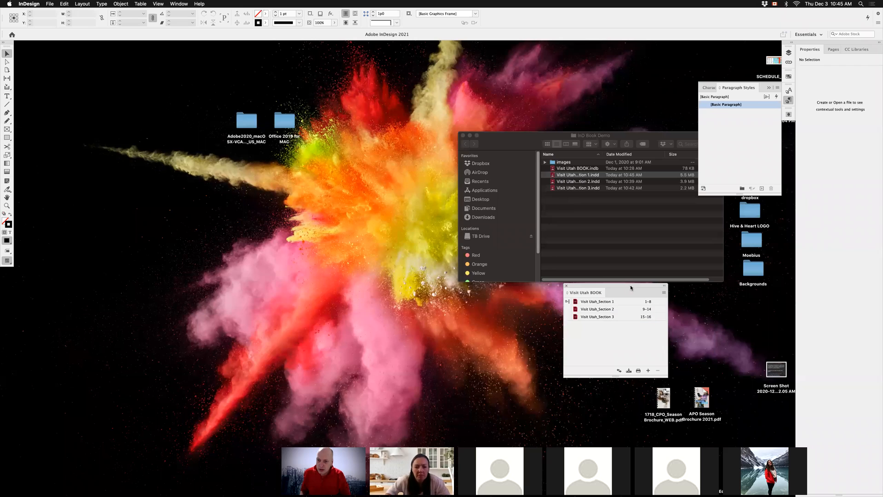
click(628, 370)
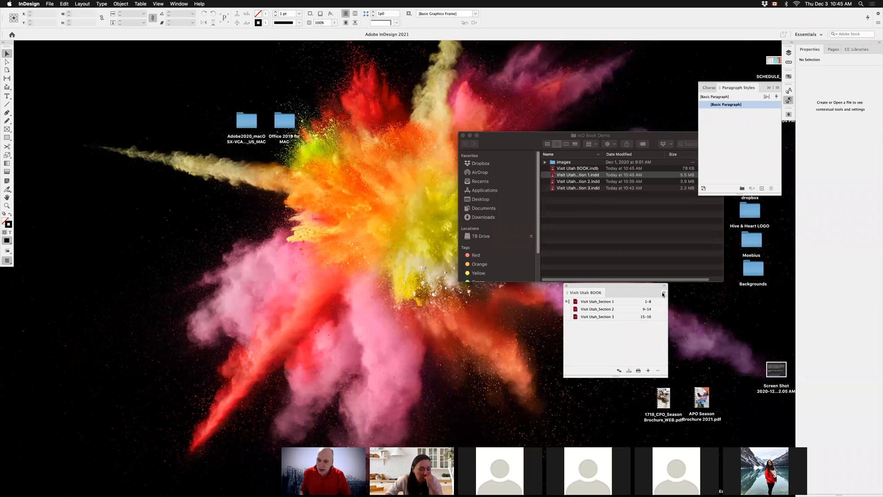
click(663, 293)
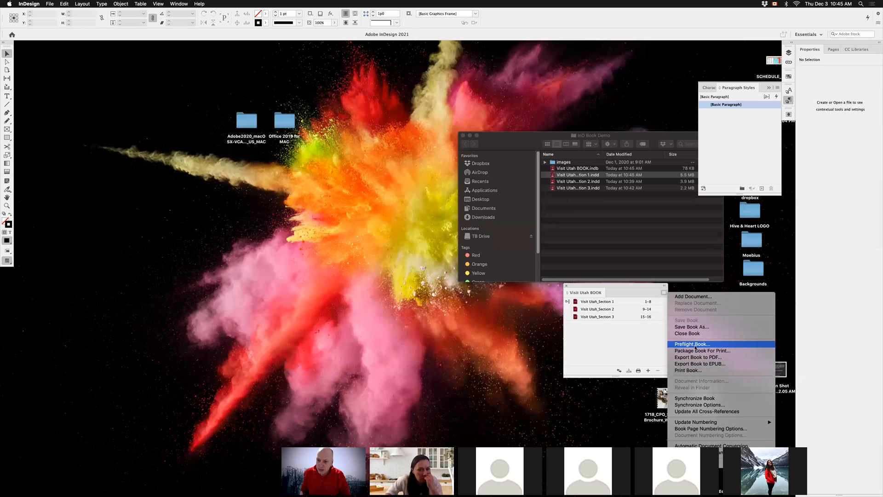
click(728, 360)
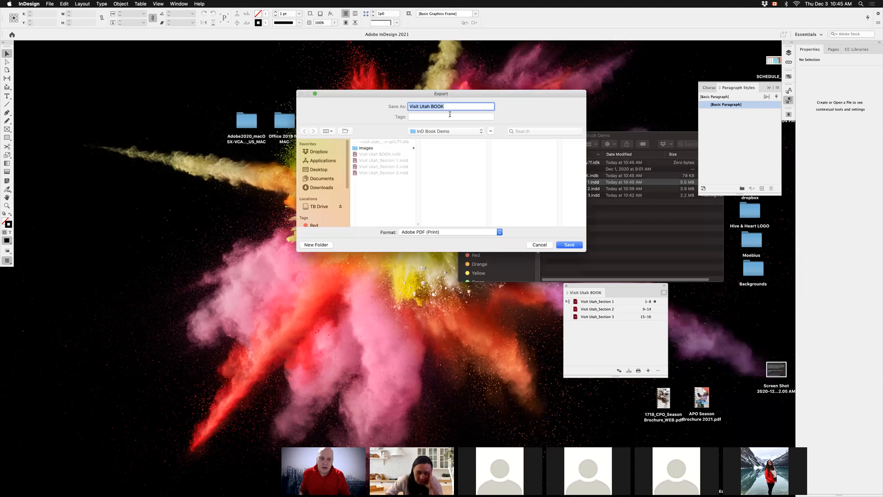
click(438, 232)
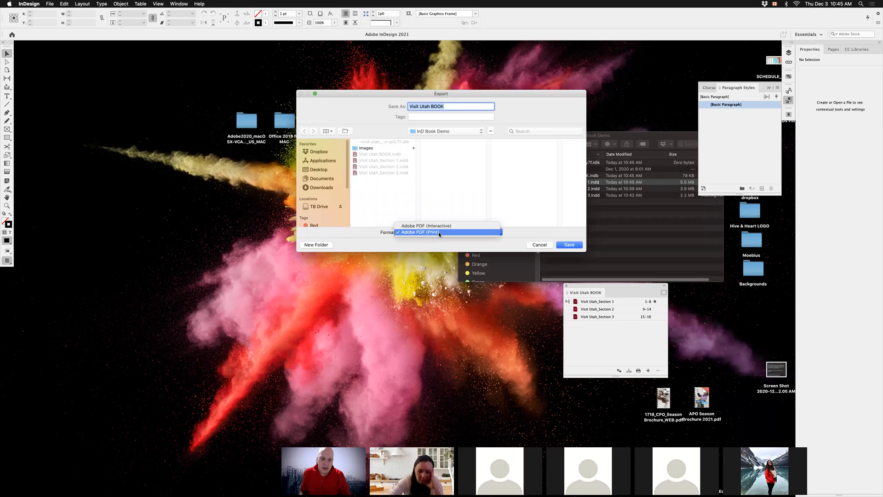
click(414, 232)
click(569, 245)
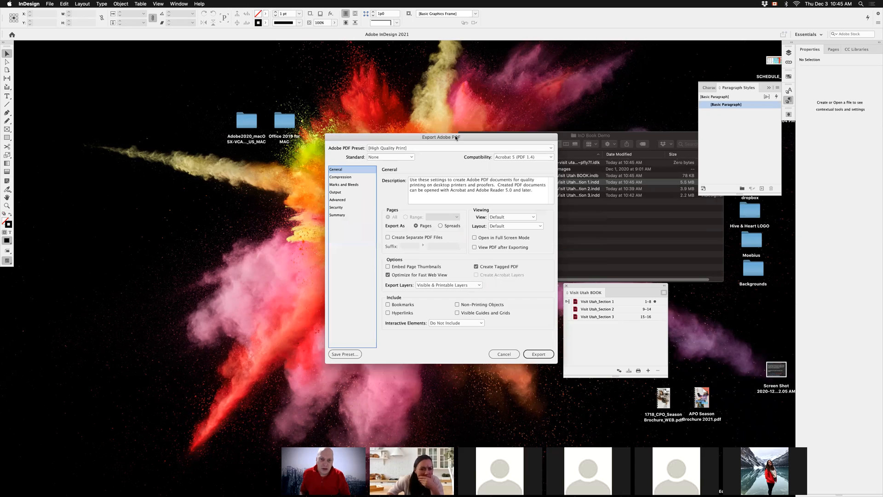
drag(455, 137, 401, 134)
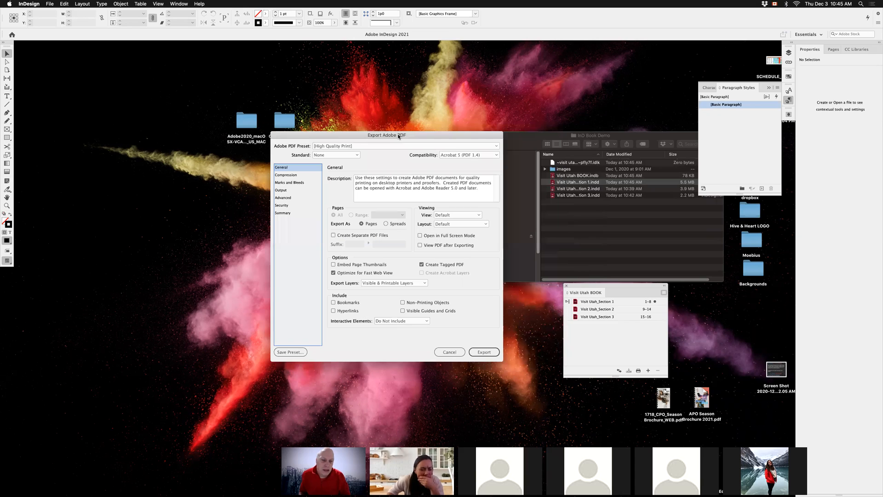
click(361, 146)
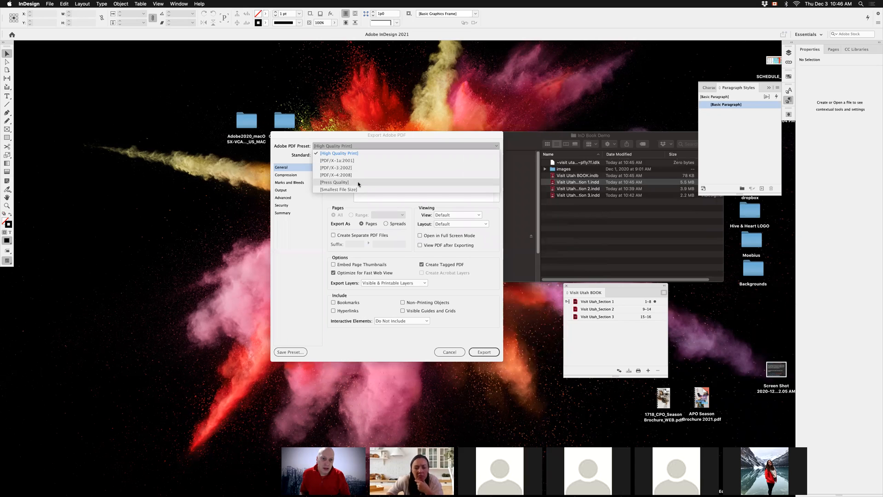
click(410, 182)
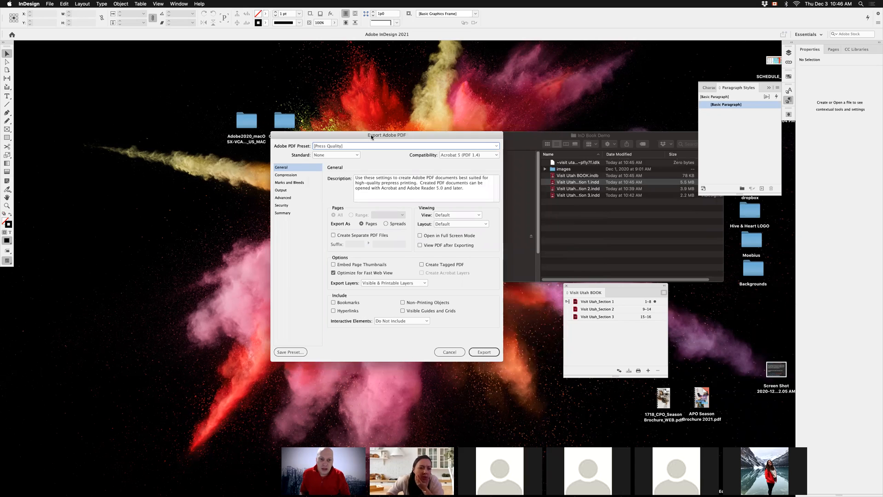
click(454, 352)
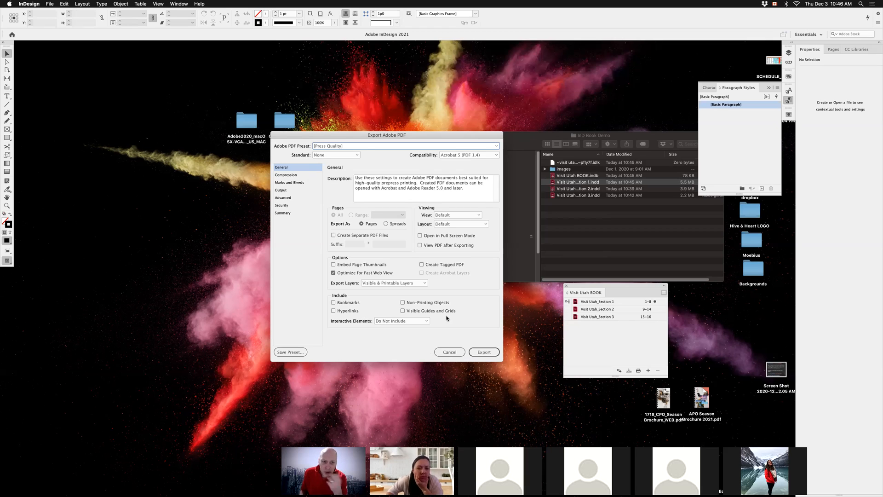
click(364, 146)
click(352, 136)
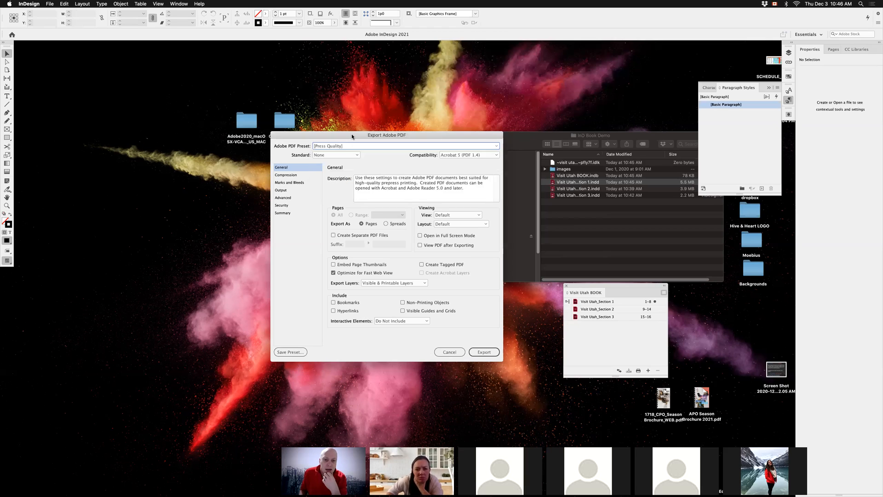
click(453, 352)
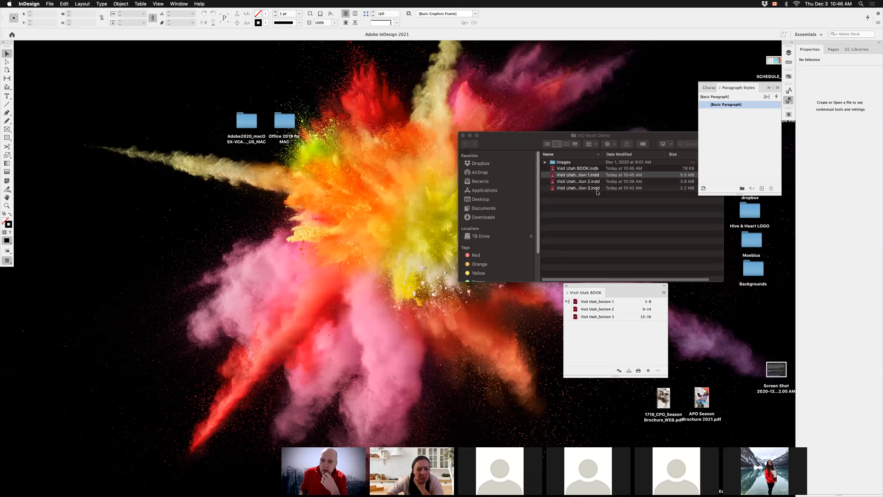
click(577, 175)
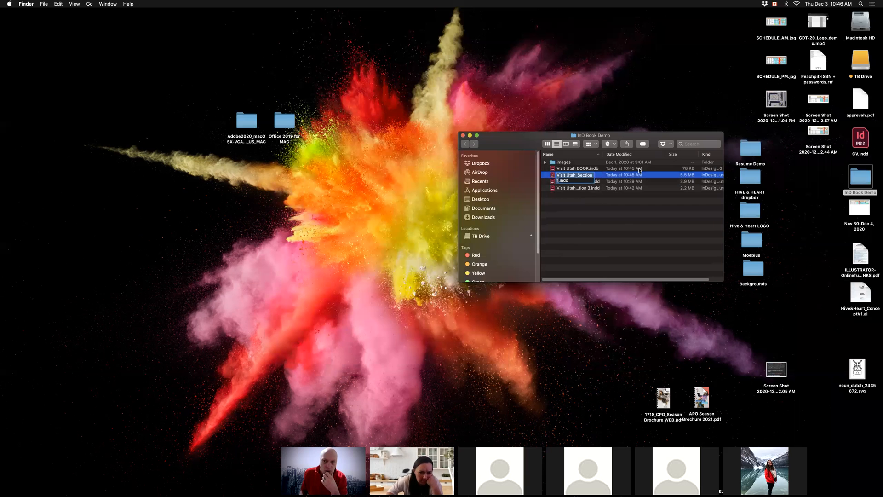
key(Return)
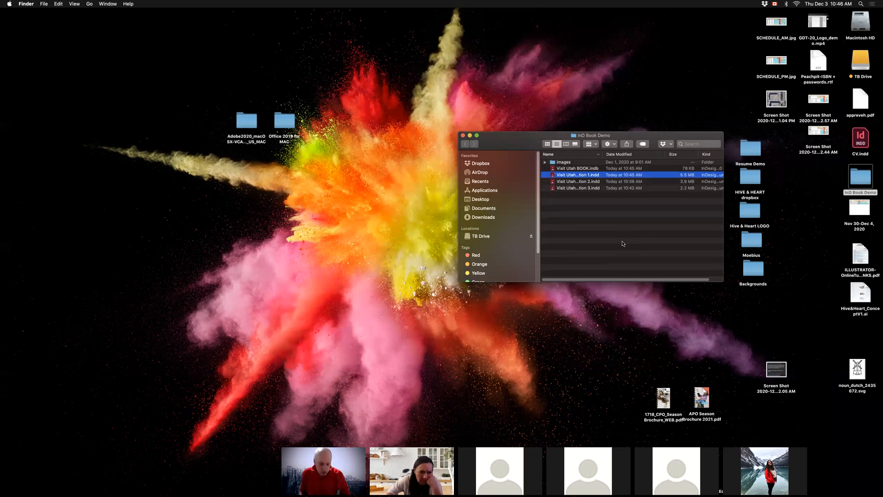
key(super+Tab)
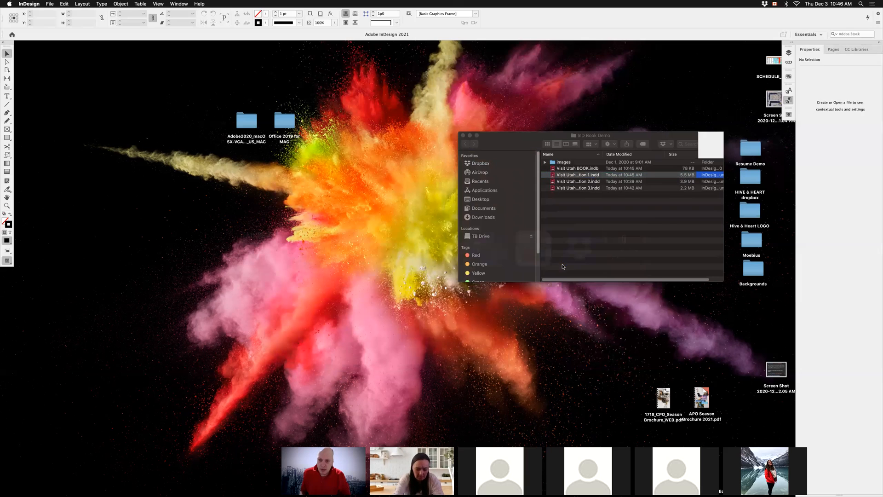
Step: Open the Visit Utah_Section 1 document from the book and start exporting it as Adobe PDF (Print)
click(595, 302)
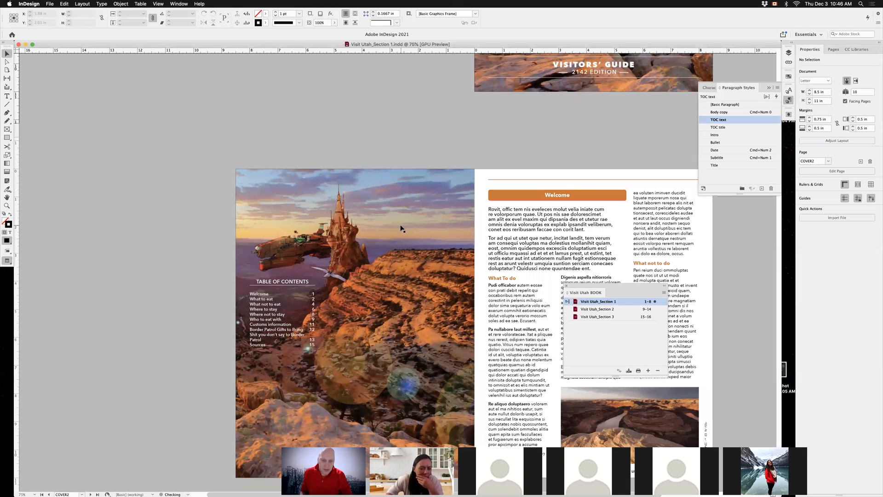
key(super+e)
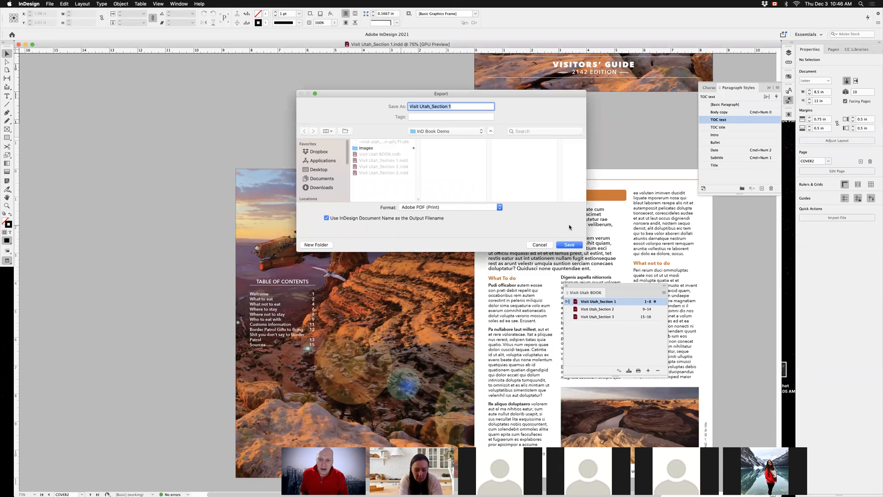
click(570, 244)
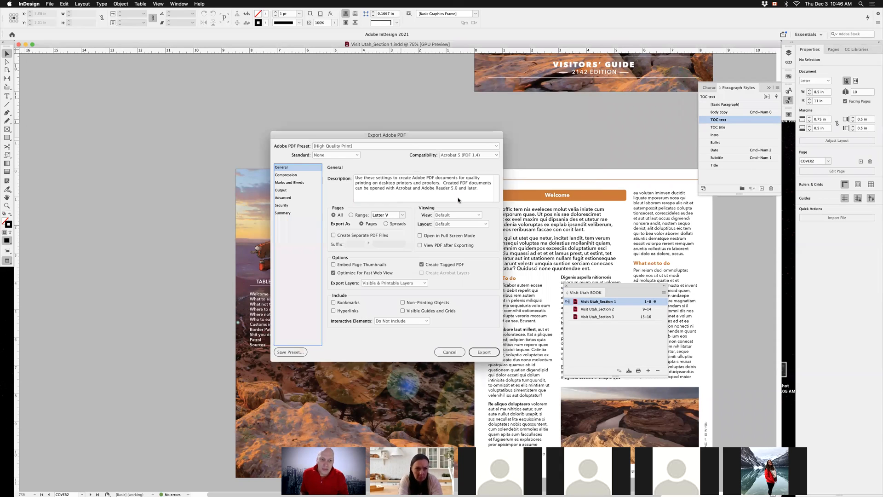
drag(407, 137, 443, 134)
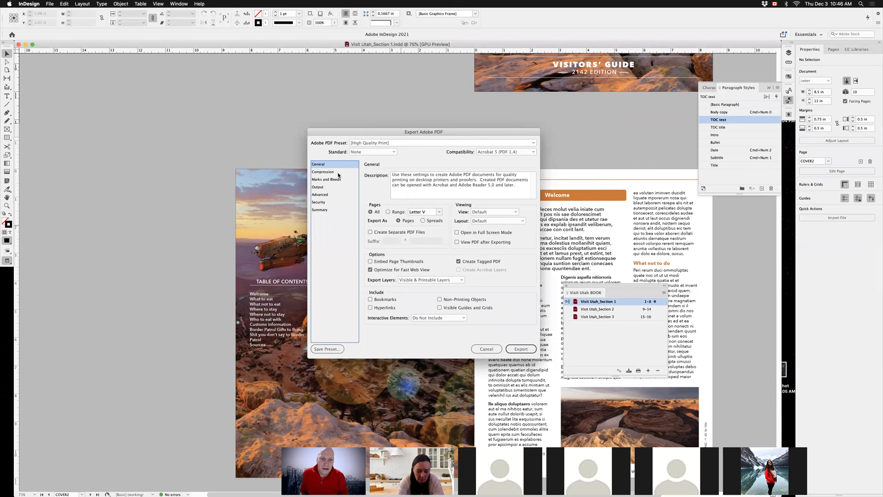
Step: Apply the Press Quality PDF preset, with the view set to Fit Page and the layout to Two-Up Continuous (Cover Page)
click(368, 143)
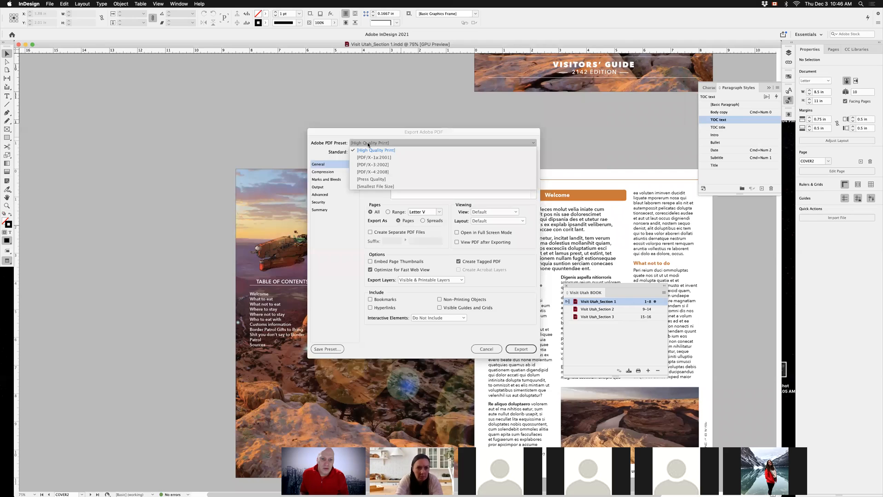
click(389, 179)
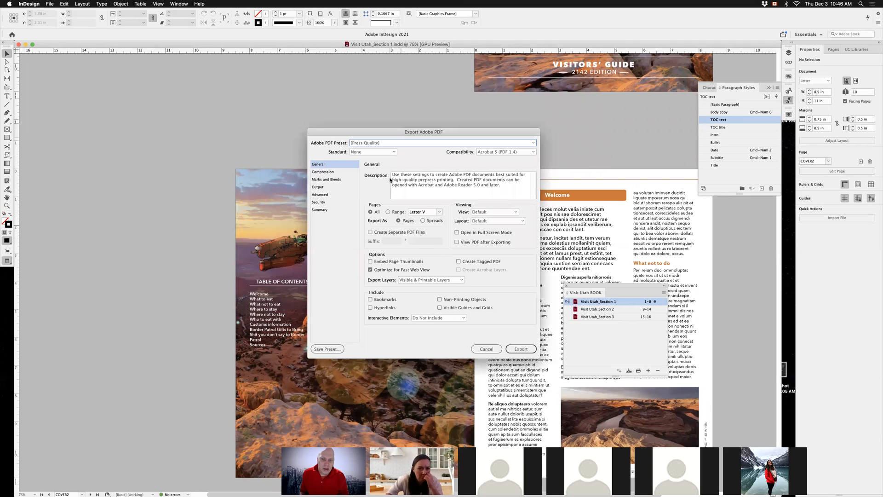
click(498, 213)
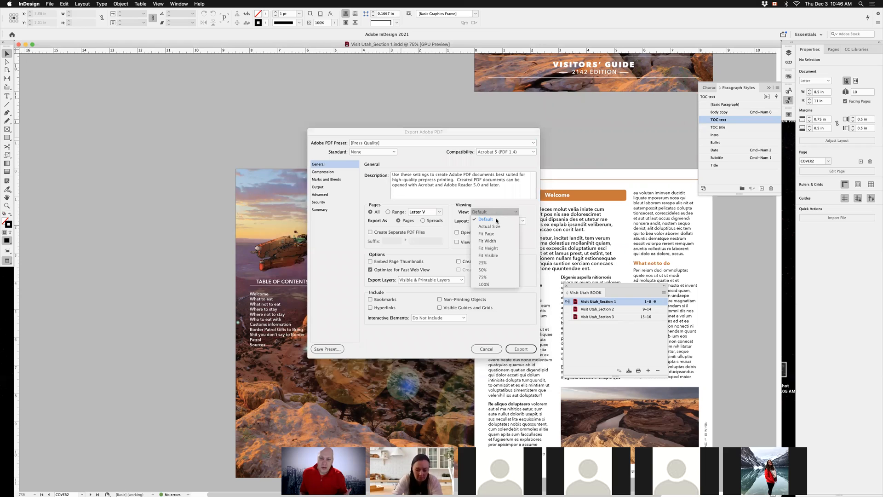
click(490, 234)
click(497, 221)
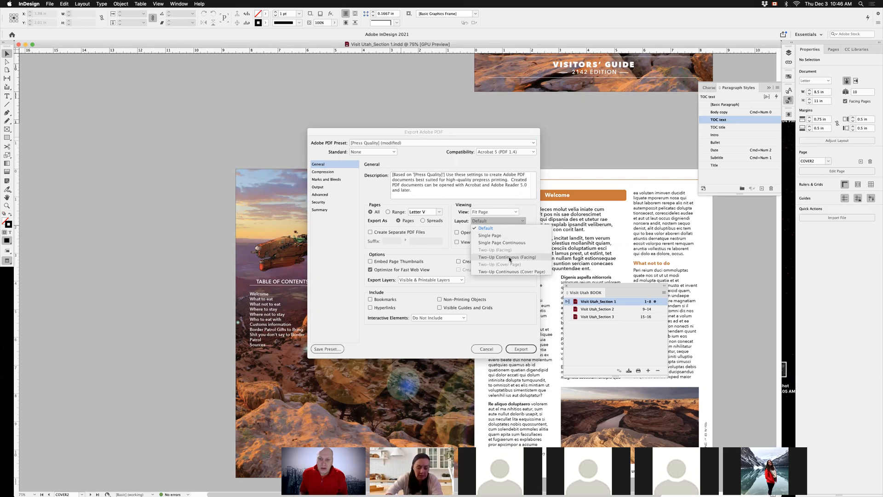
click(507, 272)
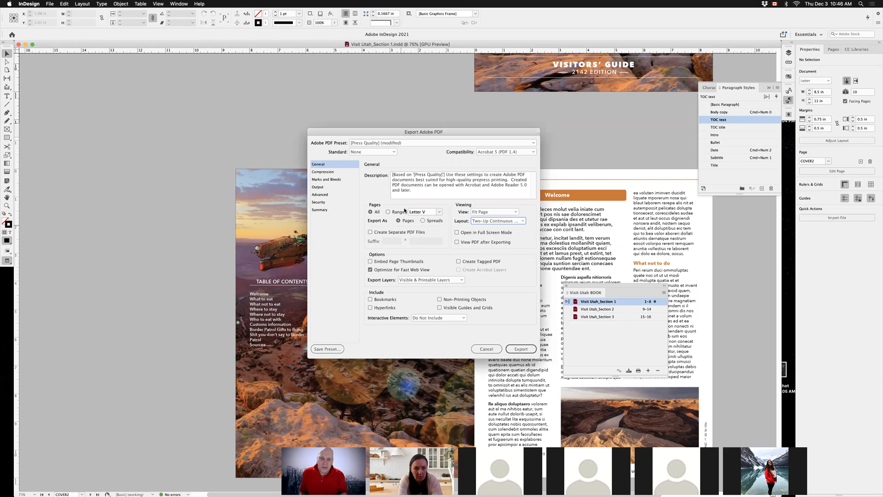
Step: Set the PDF compatibility to Acrobat 8/9 (PDF 1.7) and include bookmarks and hyperlinks
click(504, 152)
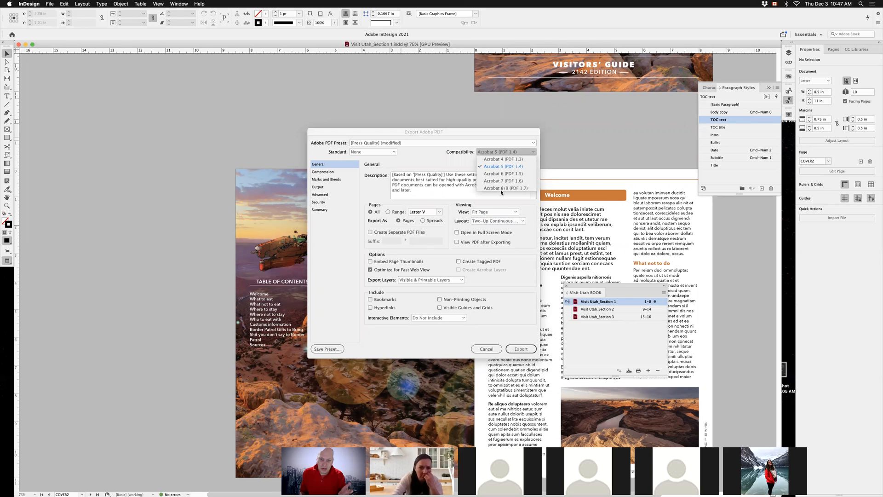
click(501, 188)
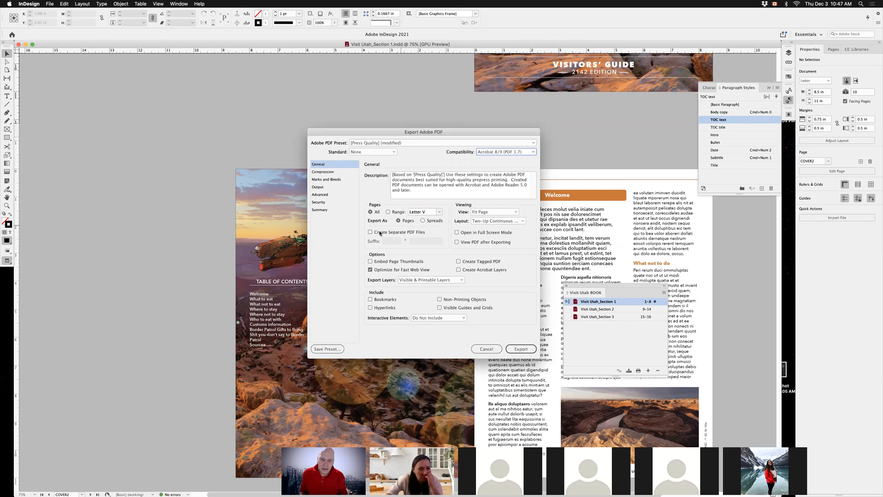
click(371, 300)
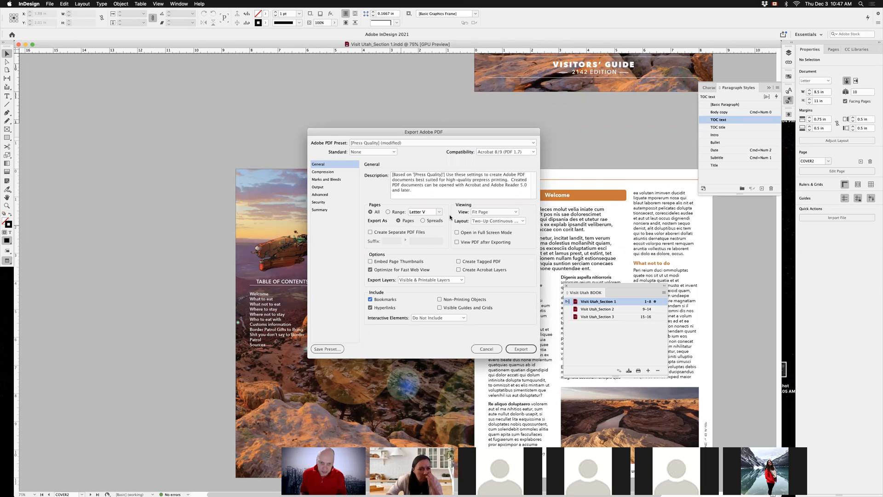
Step: Review the compression settings for color images, including the downsampling resolution and image quality
click(320, 173)
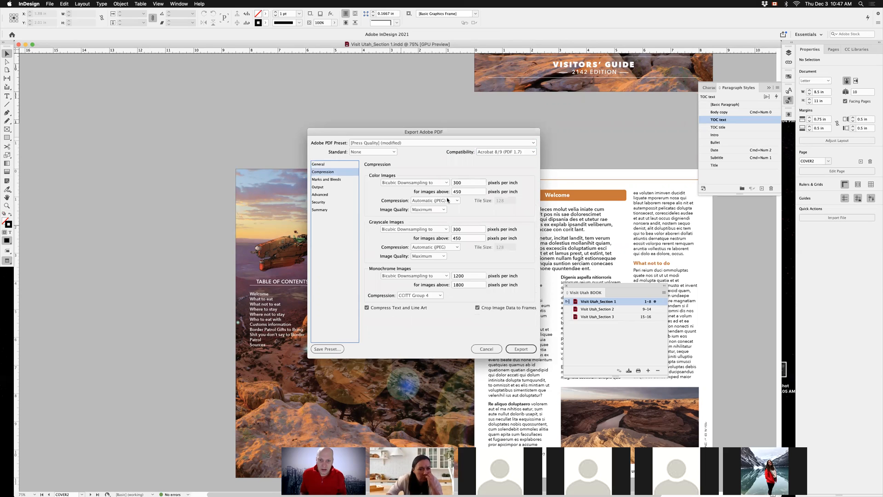
double_click(466, 184)
click(432, 210)
click(479, 202)
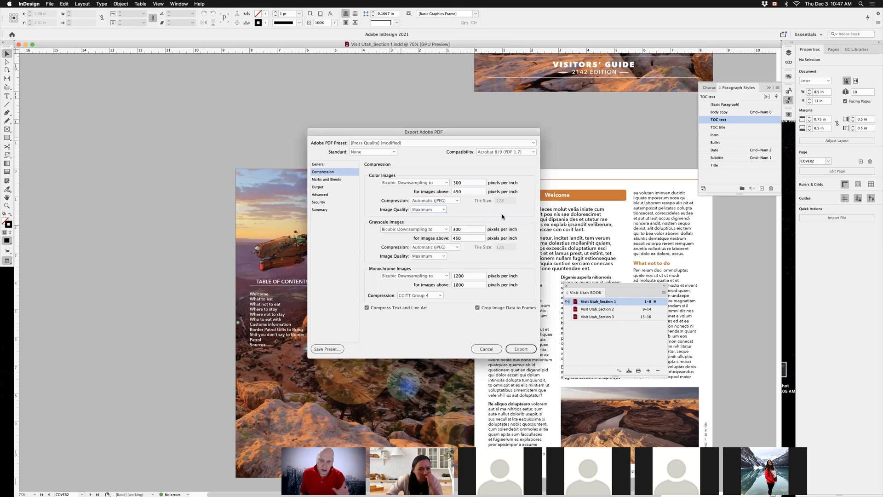
Step: Add crop marks, color bars and page information with a 0.125 in offset, and use the document bleed settings
click(338, 179)
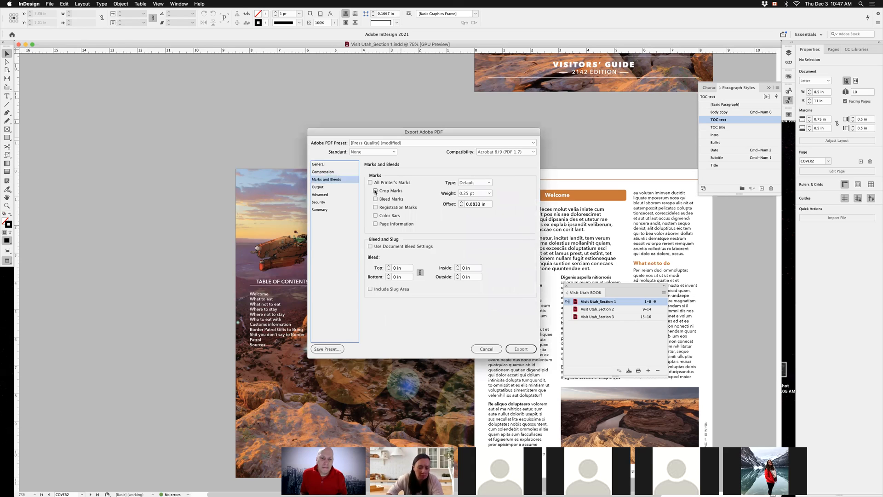
click(375, 191)
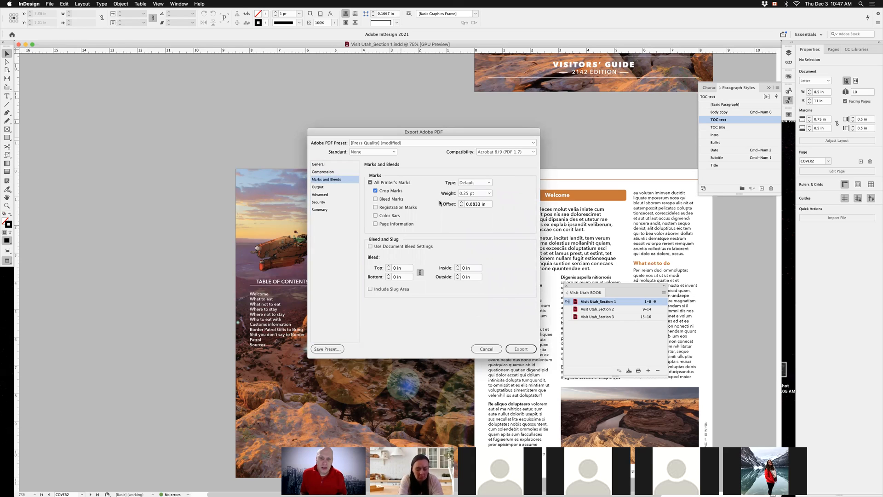
click(370, 246)
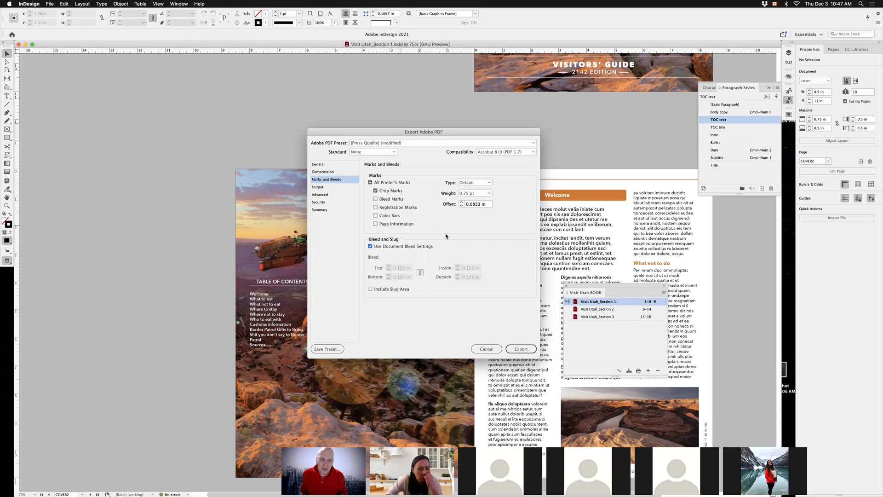
click(461, 202)
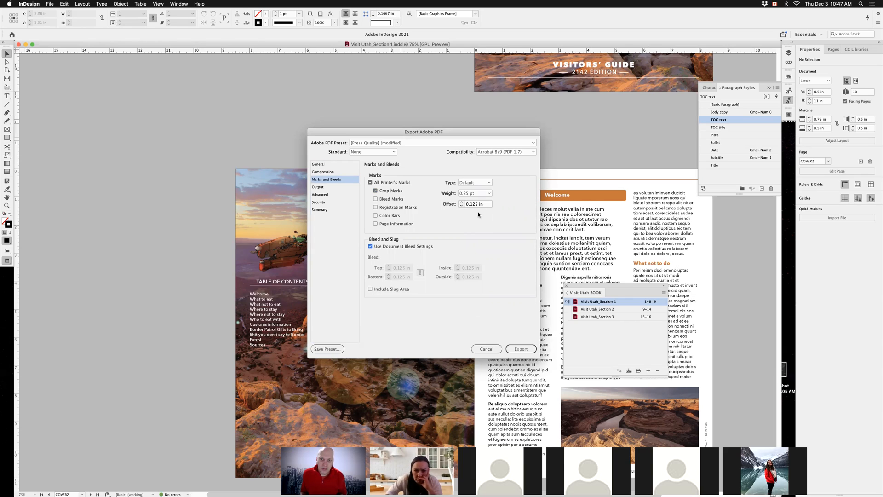
click(375, 215)
click(376, 224)
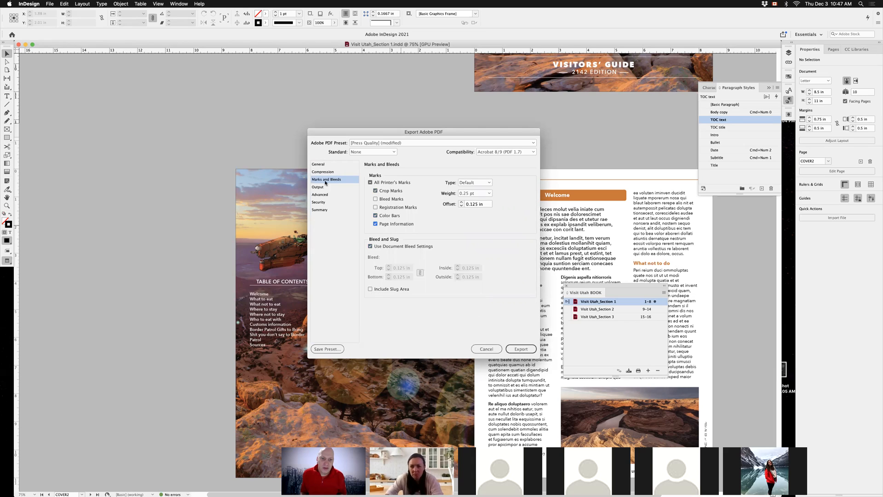
Step: Check the color output settings, and exclude bookmarks and hyperlinks from the PDF export
click(324, 188)
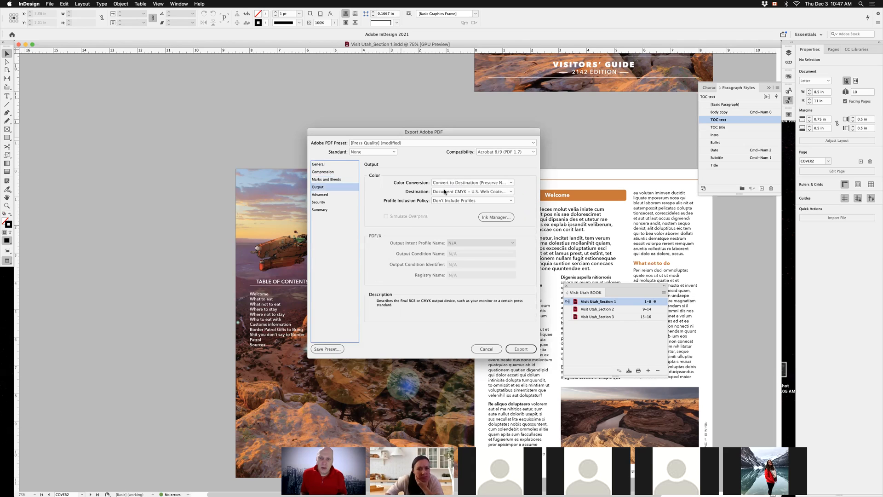
click(322, 165)
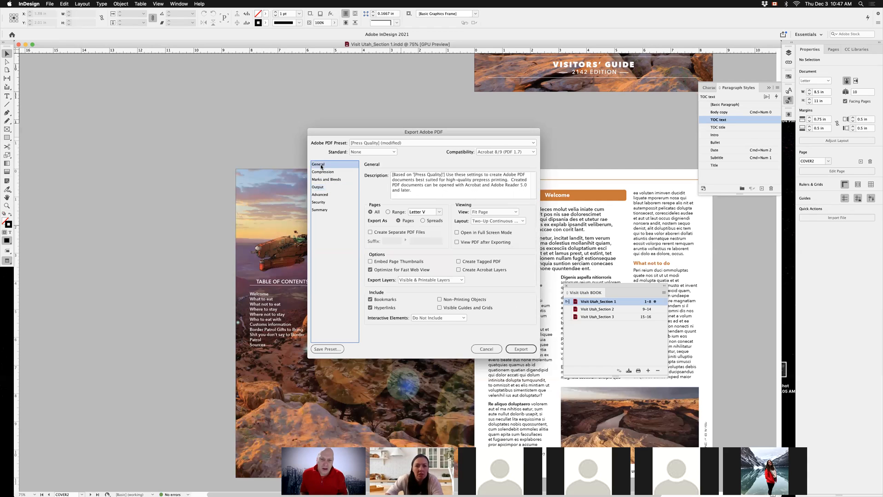
double_click(371, 308)
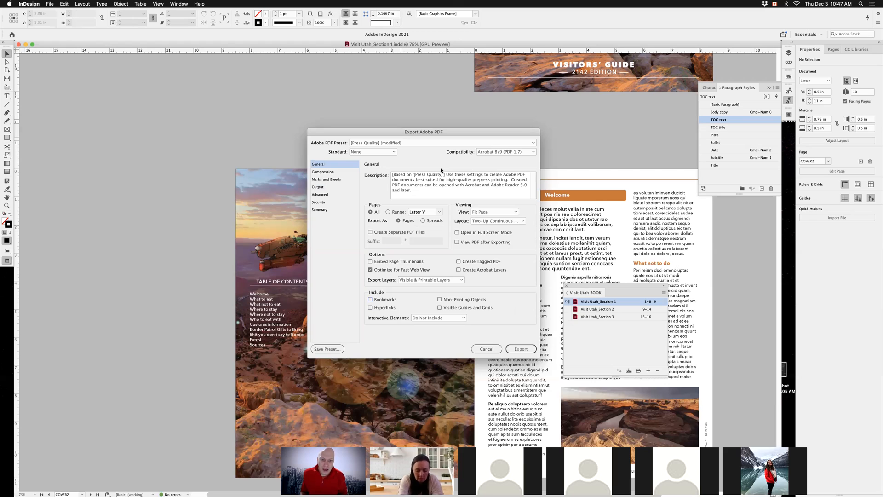
Step: Save the current export settings as a PDF preset named CMYK-press, and leave the export dialog without exporting
click(327, 349)
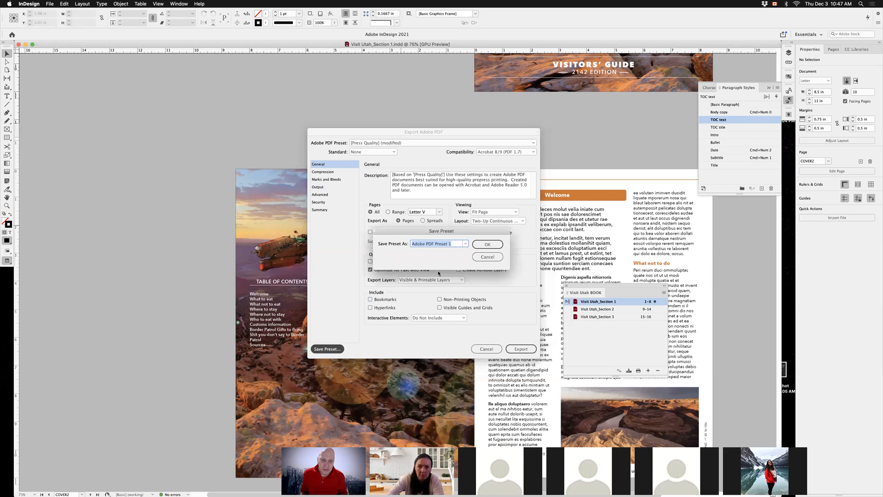
text(CMY)
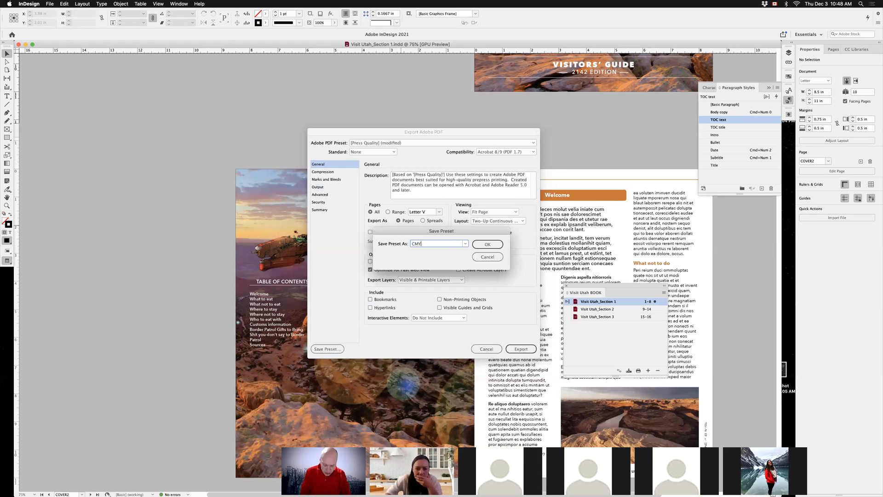
text(K-press)
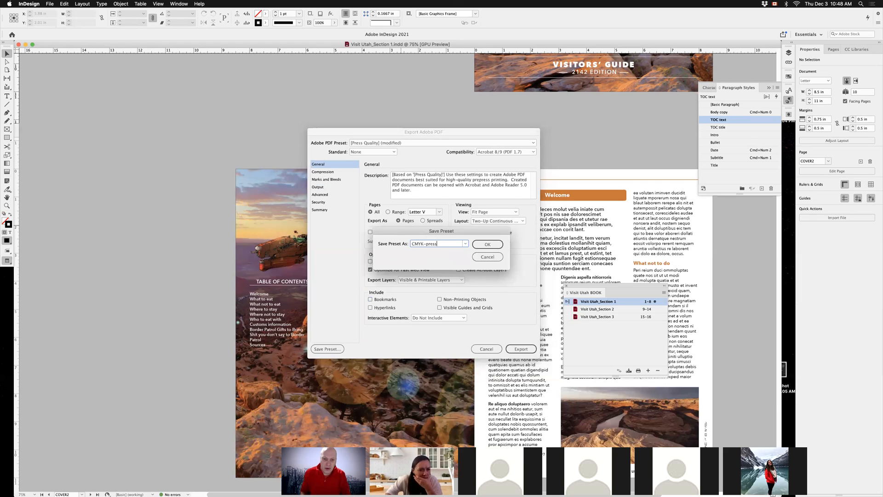
click(487, 245)
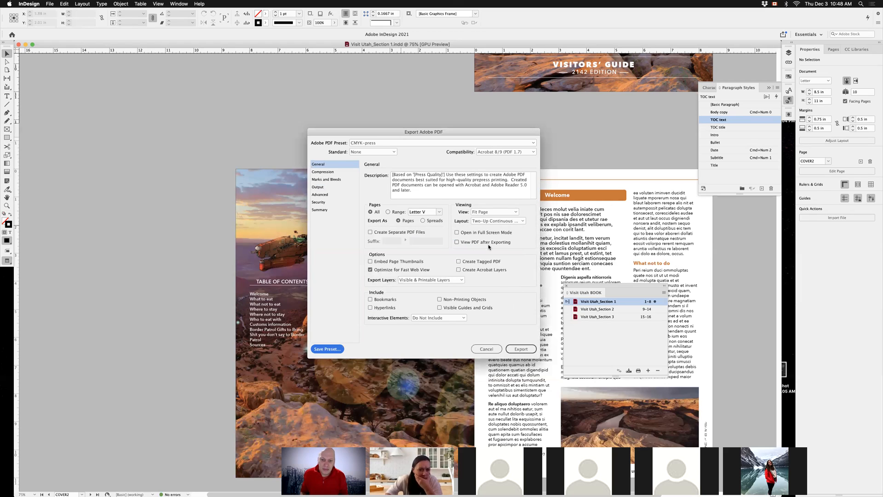
click(486, 349)
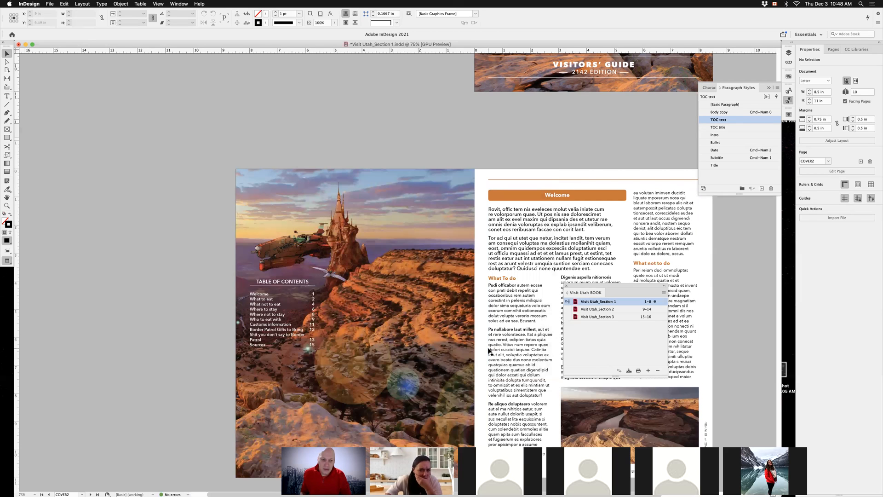
Step: Start a new Adobe PDF (Print) export of Visit Utah_Section 1 based on the Smallest File Size preset
key(super+e)
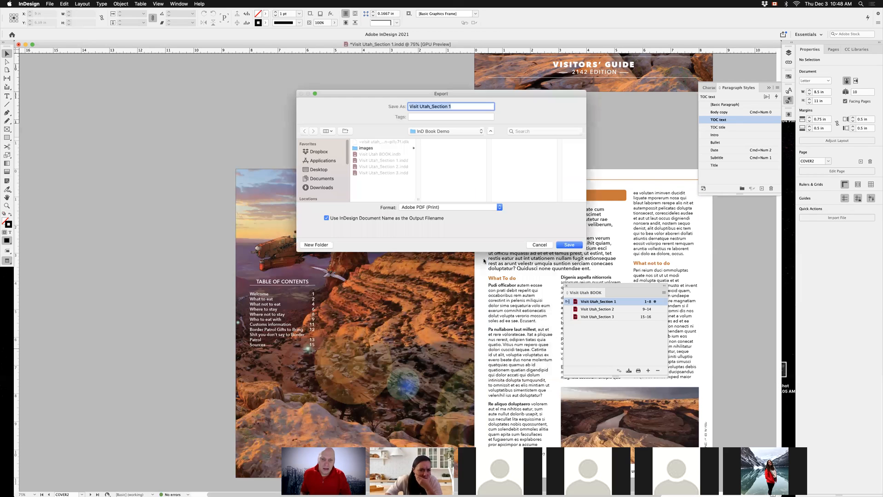
click(569, 245)
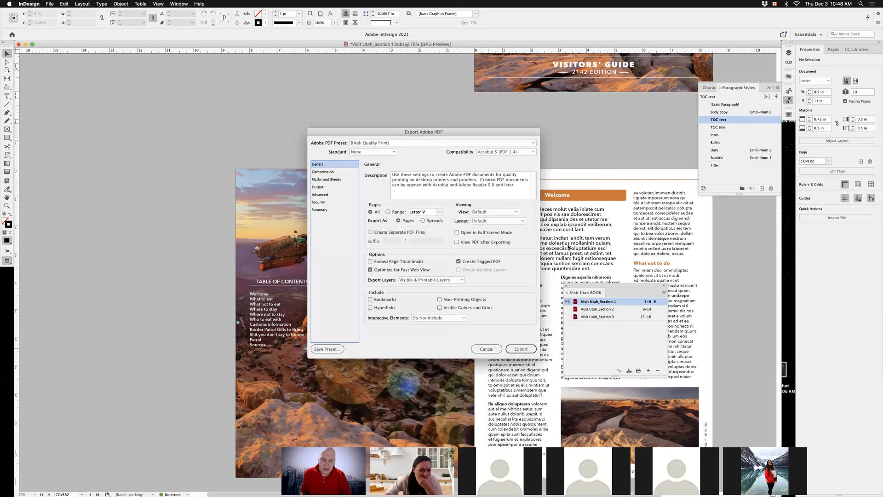
click(392, 143)
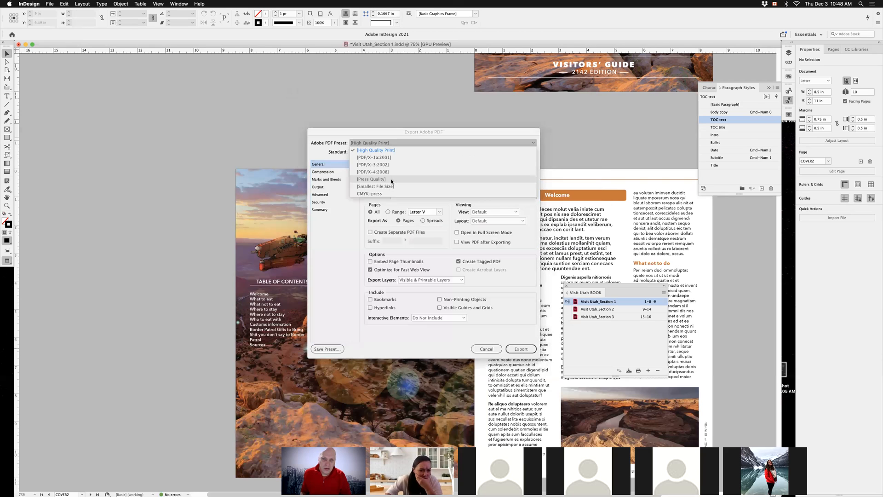
click(392, 187)
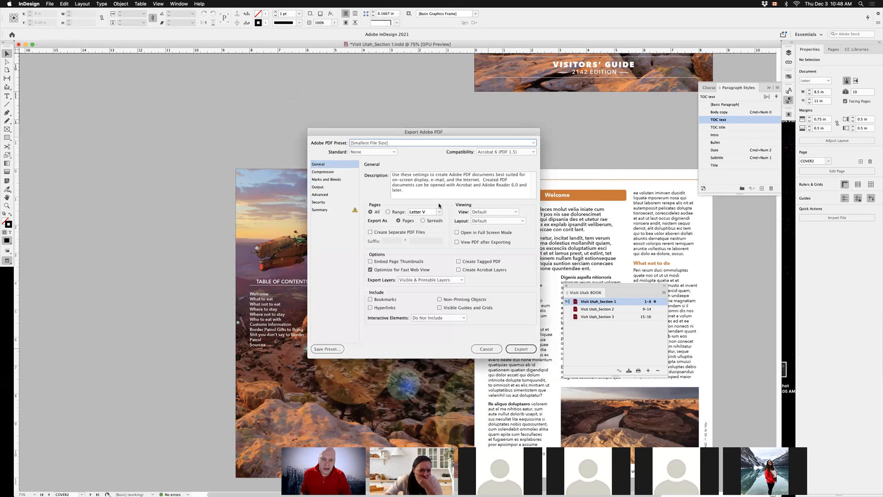
Step: Set the PDF view to Fit Page with a Two-Up Continuous layout, and include bookmarks and hyperlinks
click(495, 211)
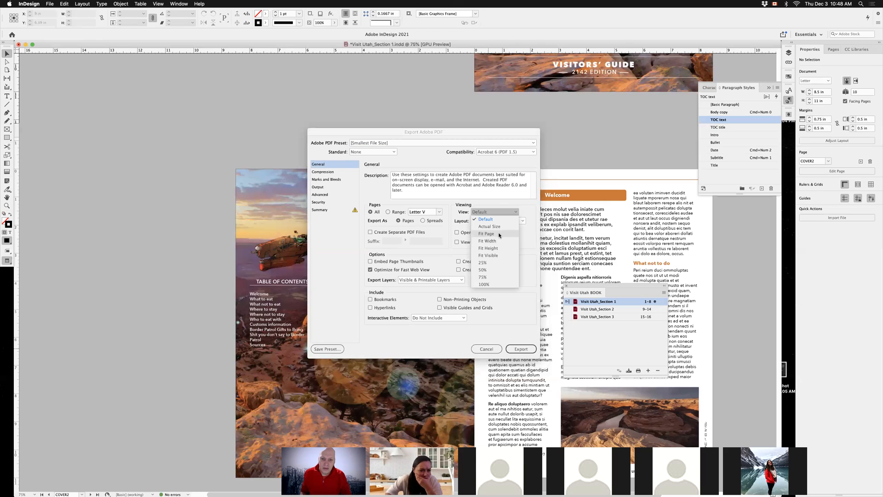
click(499, 234)
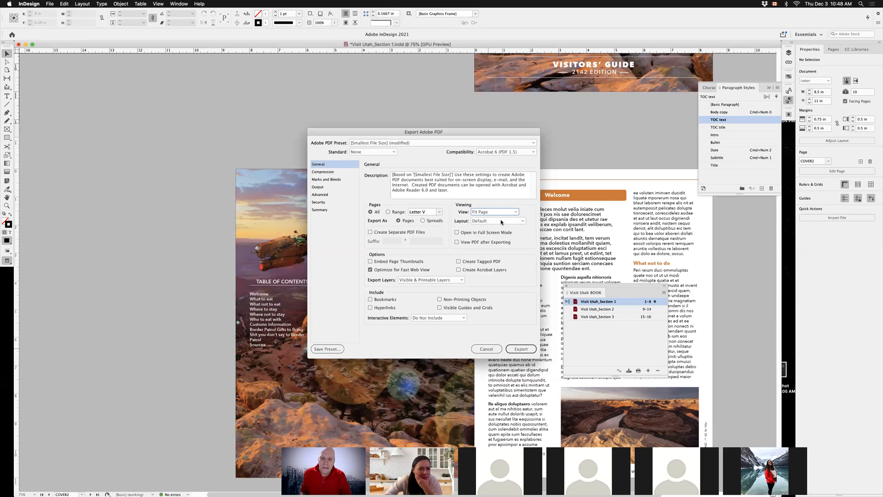
click(502, 221)
click(505, 272)
click(423, 221)
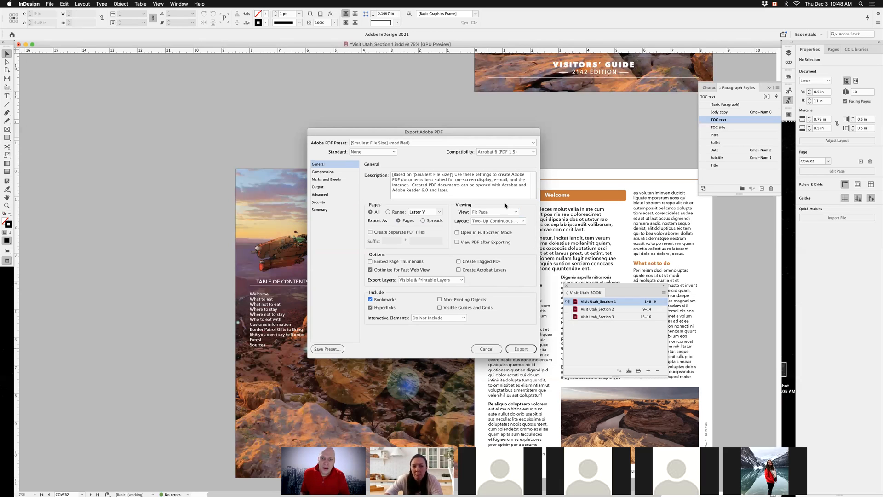
Step: Try Acrobat 8/9 (PDF 1.7) as the compatibility level for the small-size PDF
click(517, 153)
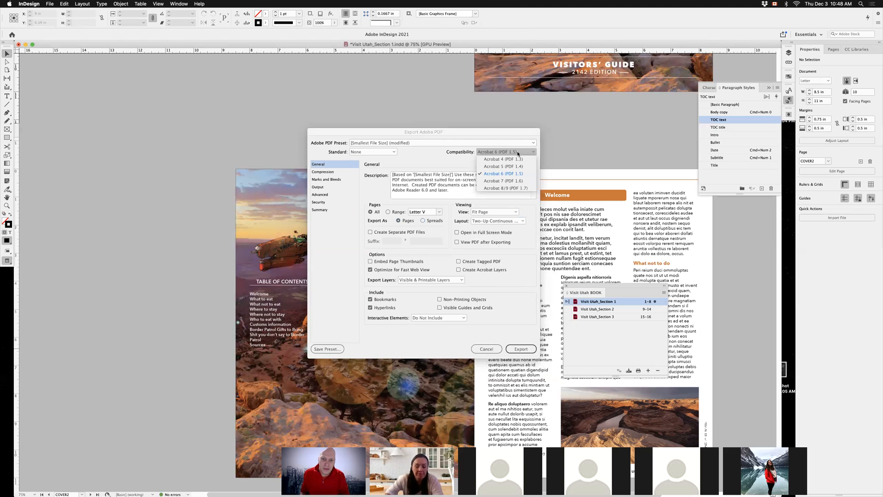
click(507, 187)
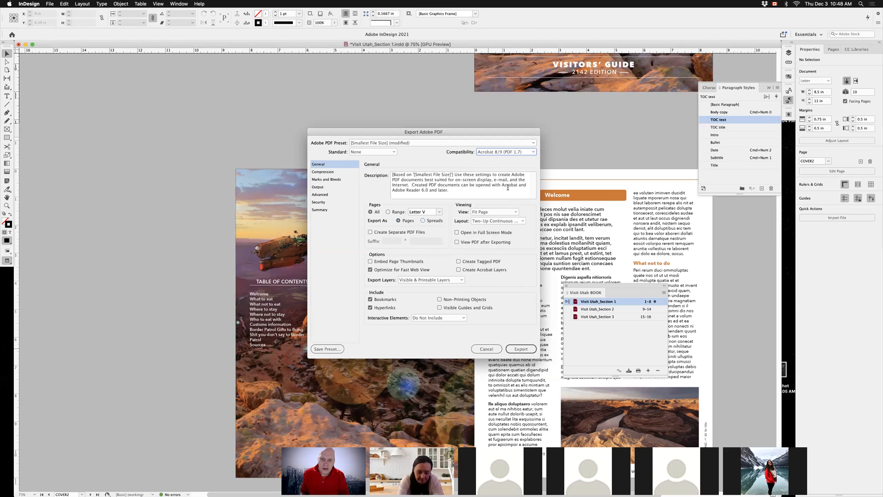
click(501, 153)
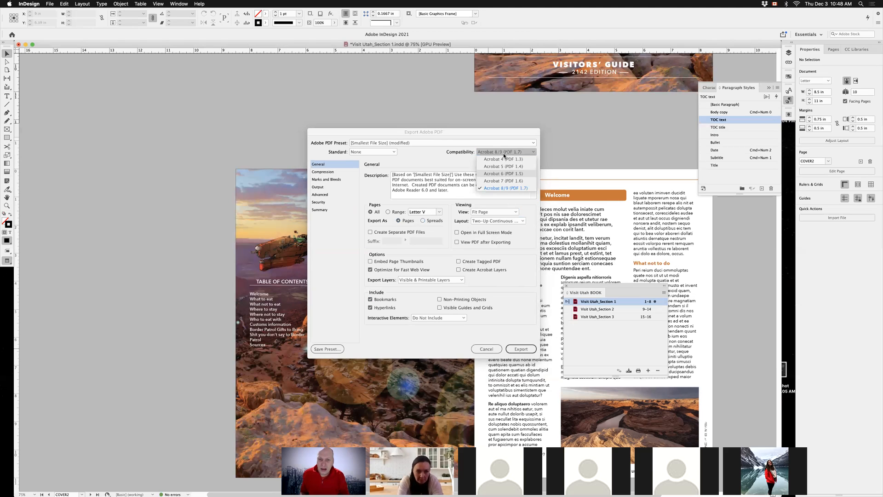
click(498, 260)
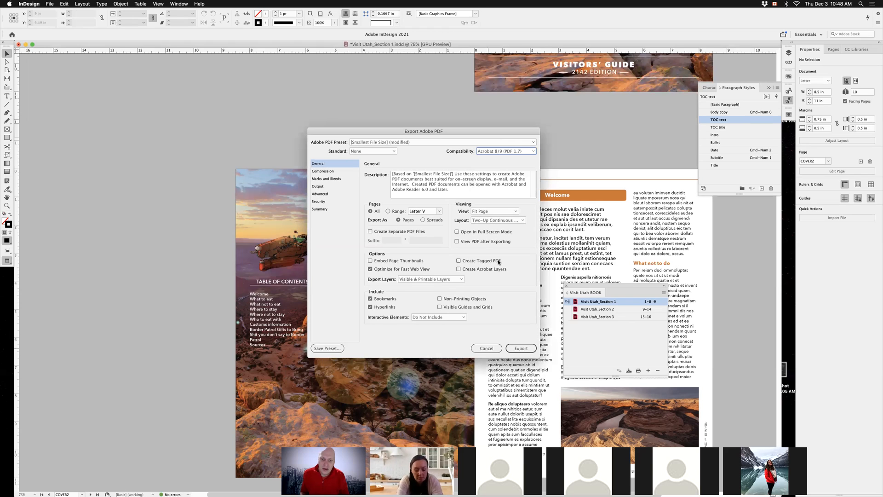
click(497, 151)
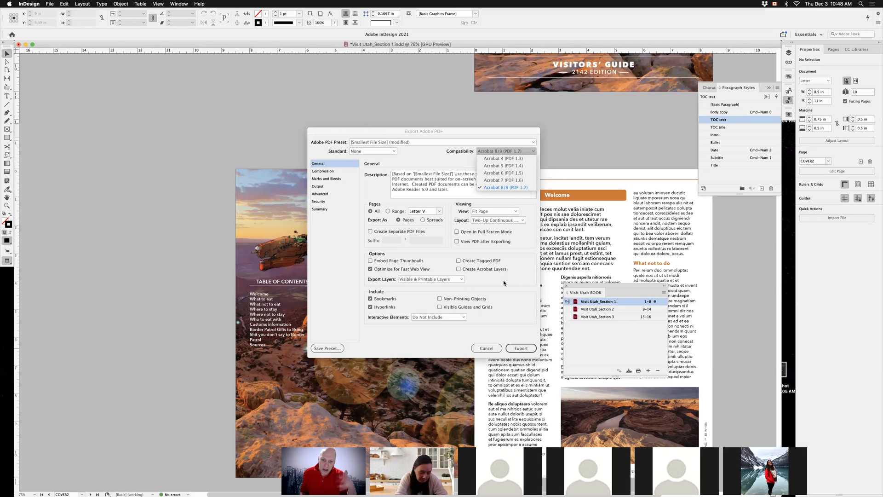
click(500, 153)
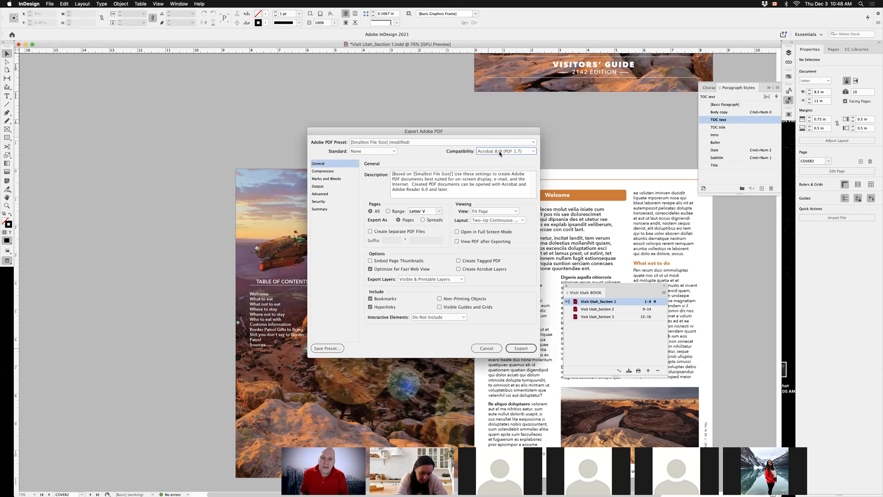
Step: Set the PDF compatibility to Acrobat 5 (PDF 1.4)
click(503, 152)
click(498, 159)
click(501, 151)
key(Return)
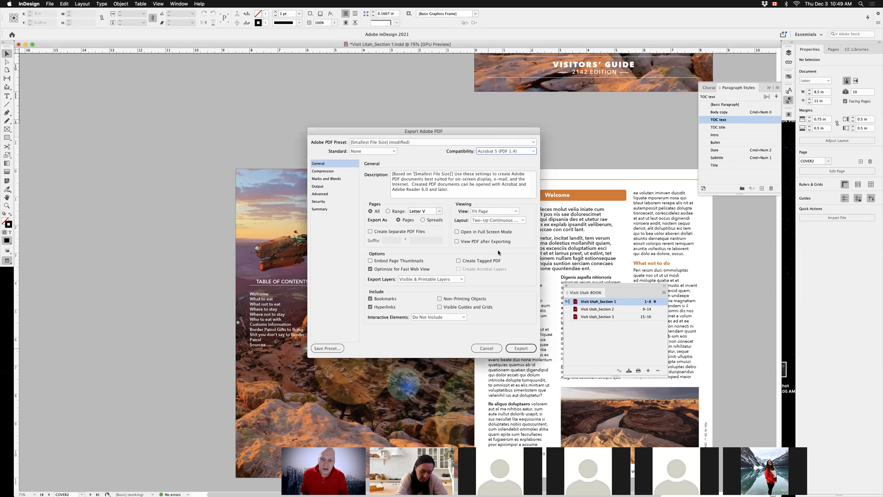
Step: Set the image quality of color images to Medium in the compression settings
click(321, 172)
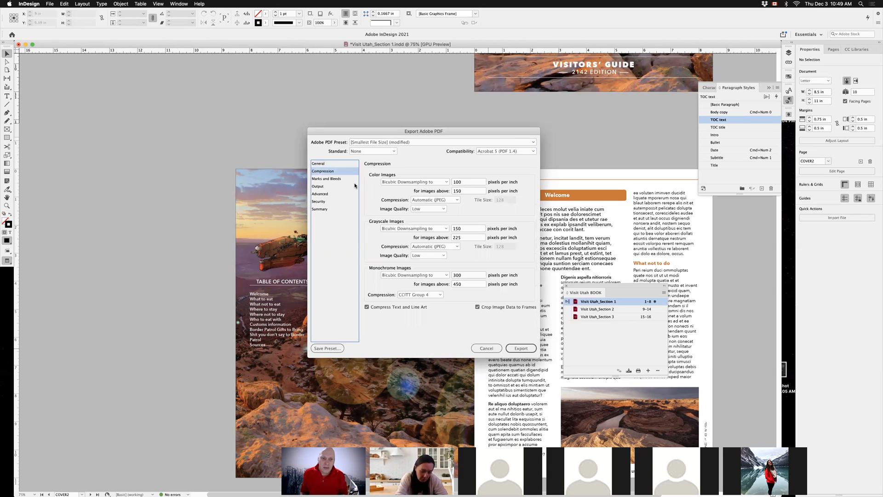
double_click(467, 182)
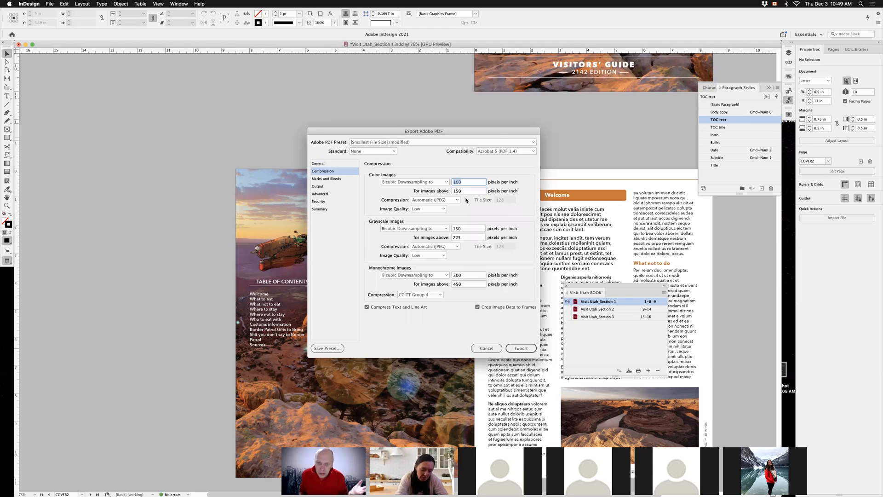
click(435, 209)
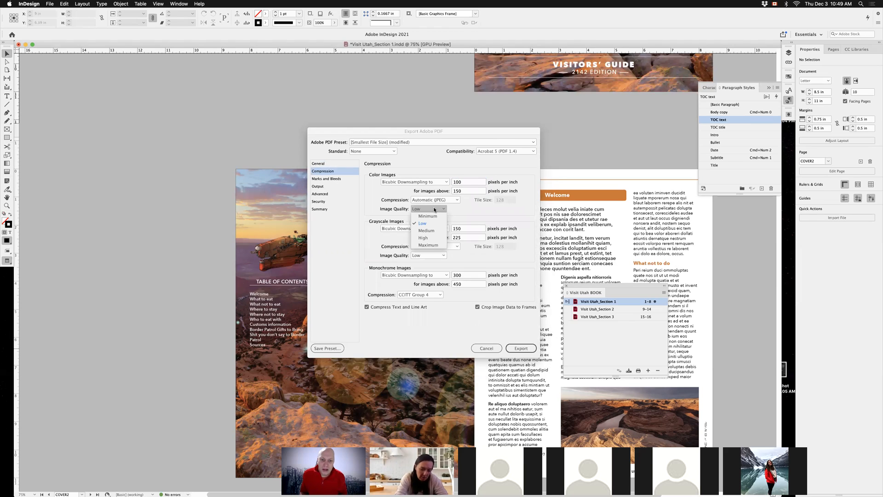
click(434, 231)
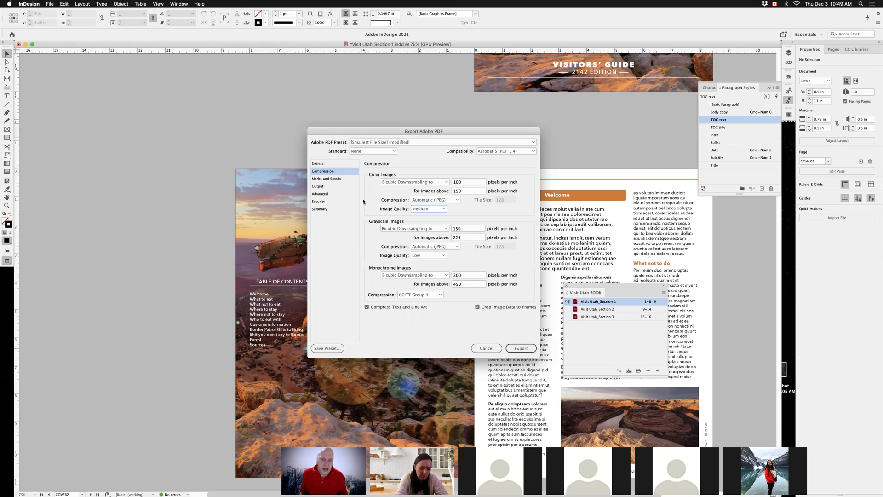
Step: Review the marks and bleeds, color output, advanced and security settings, and check the export summary
click(330, 180)
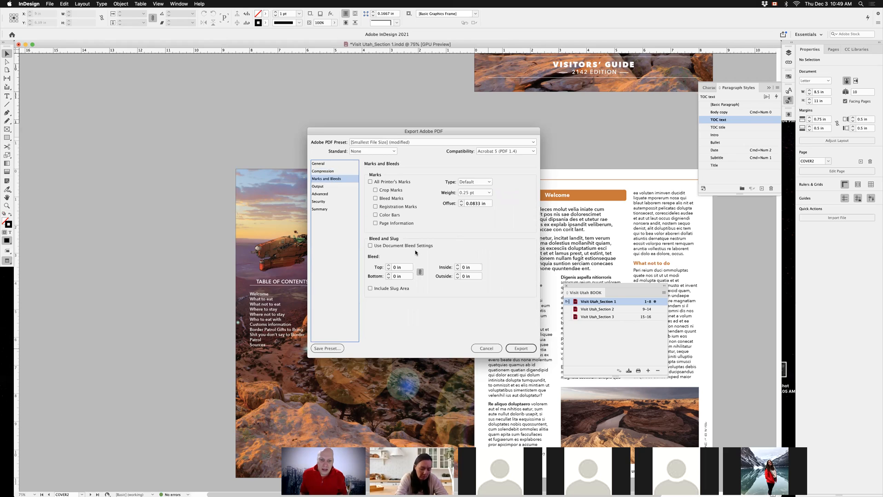
click(325, 186)
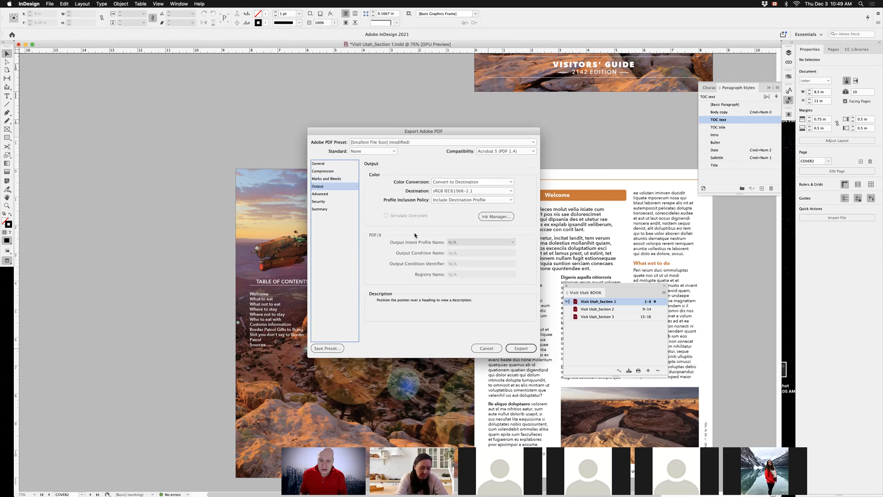
click(328, 194)
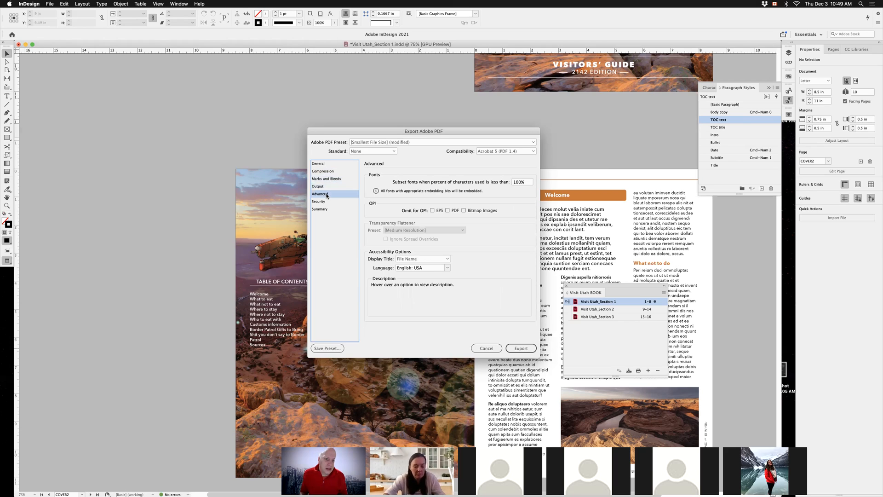
click(325, 201)
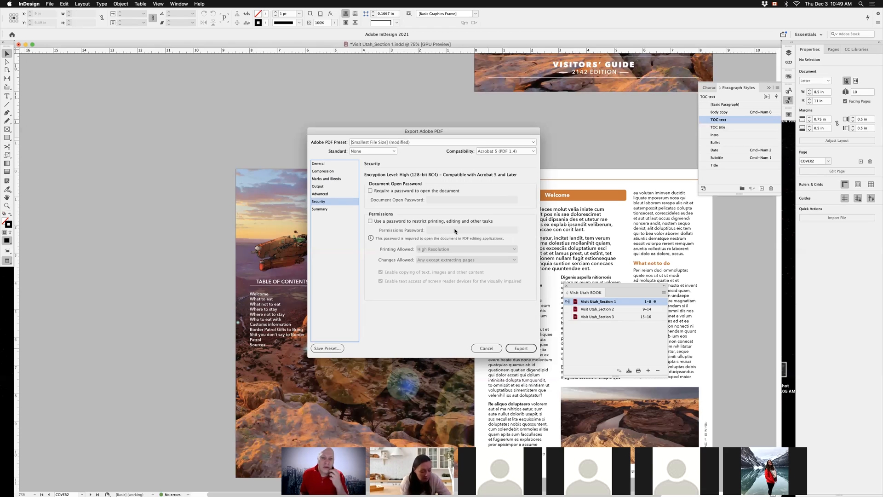
click(327, 210)
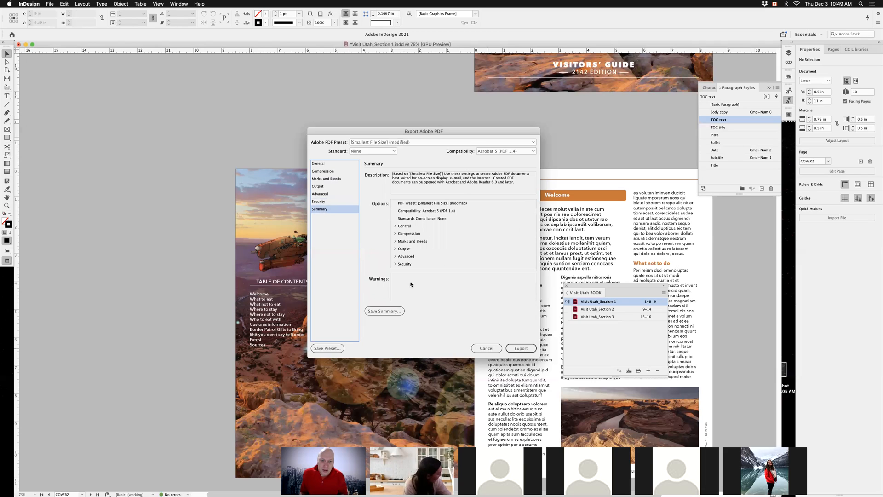
click(395, 234)
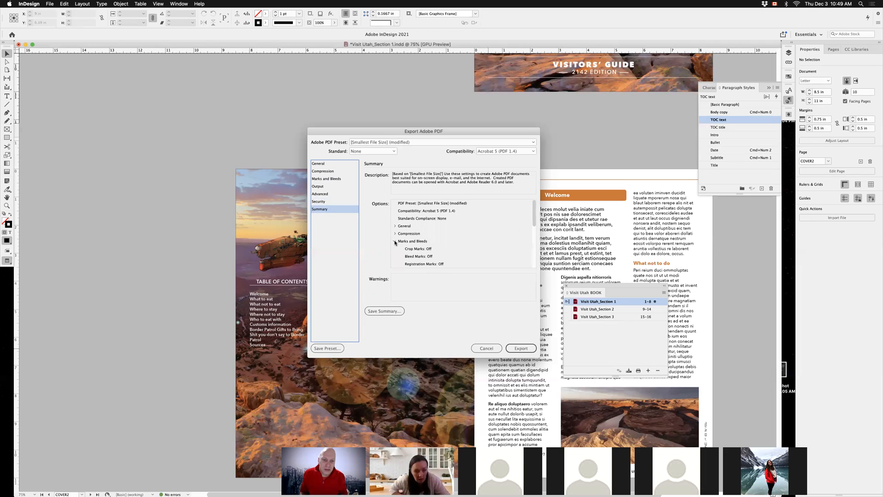
click(329, 164)
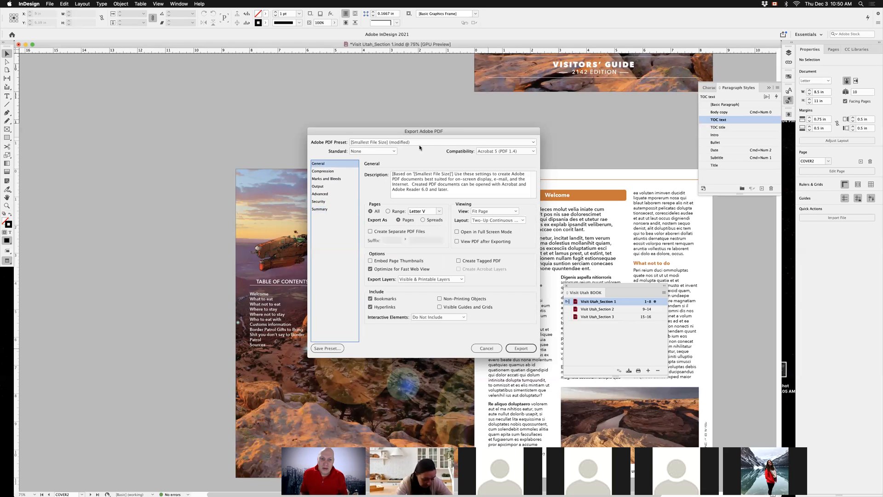
Step: Save the export settings as a PDF preset named WEB, and start the PDF export but cancel it
click(326, 348)
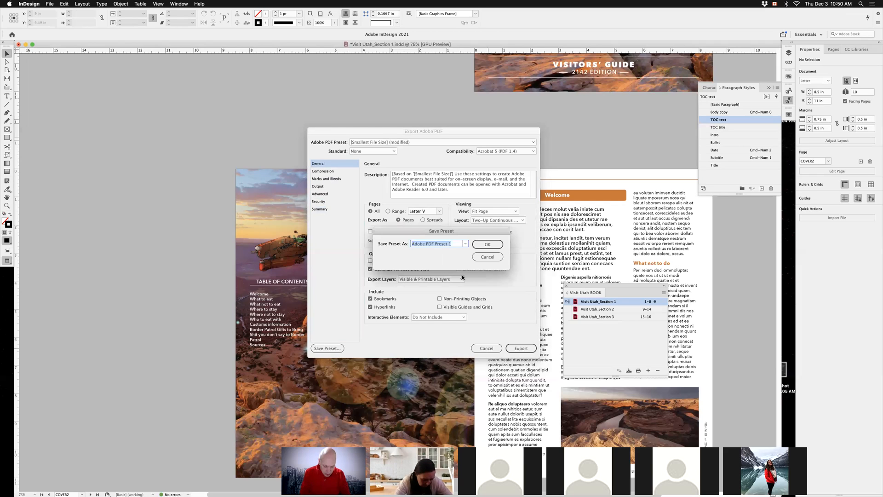
text(WEB)
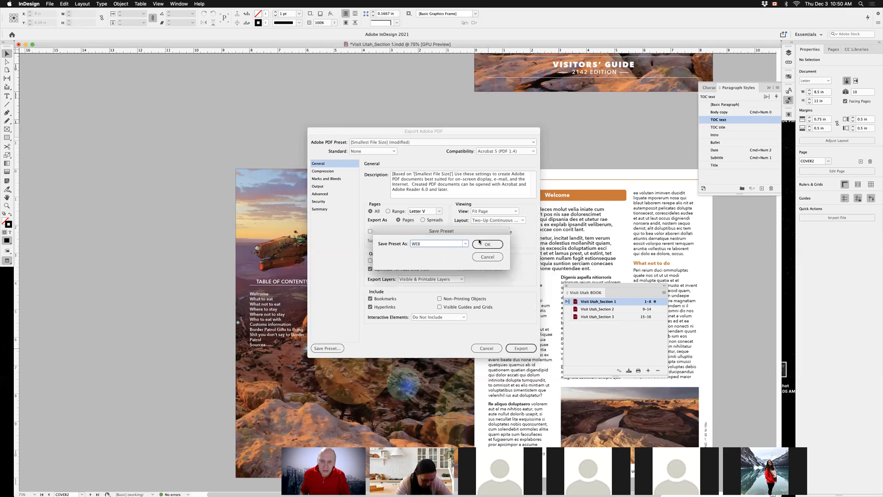
key(Return)
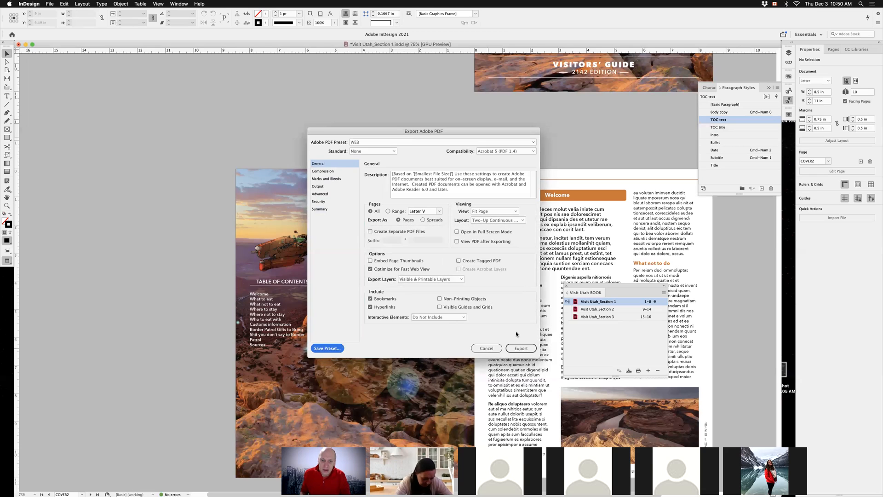
click(521, 348)
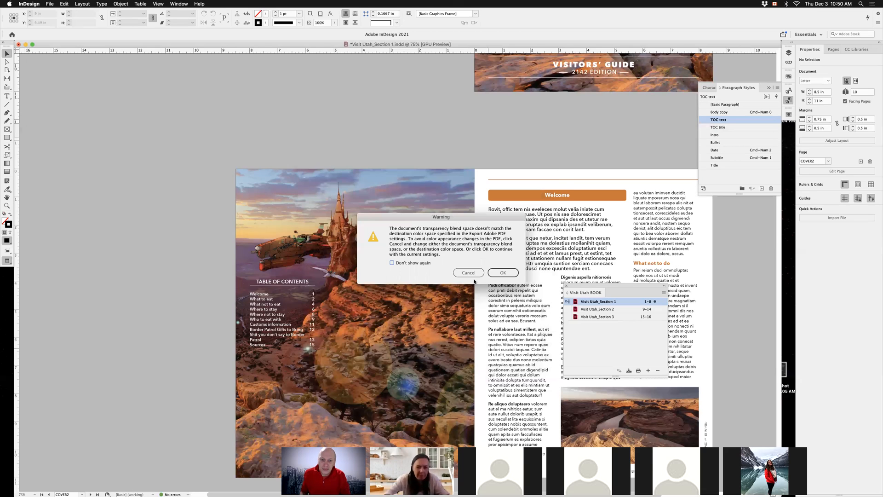
click(470, 276)
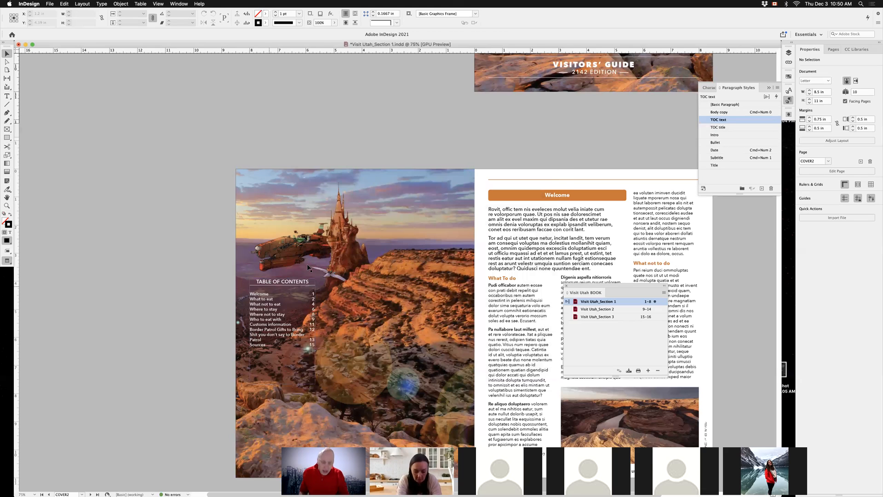
Step: Save and close Visit Utah_Section 1, and start exporting the whole book as a print PDF named Visit Utah BOOK
key(super+w)
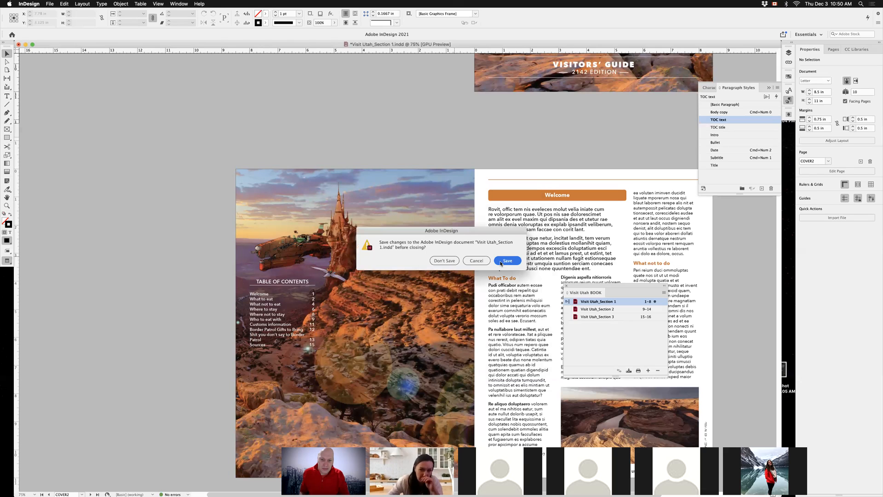
key(Return)
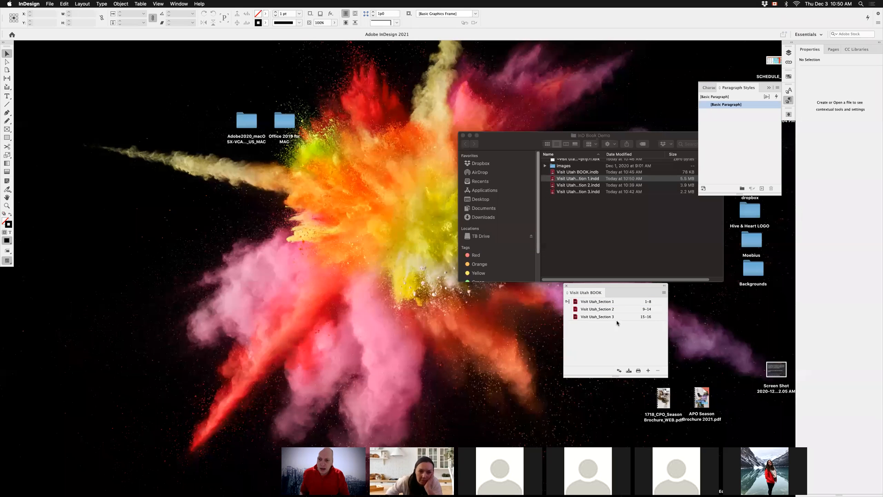
click(663, 293)
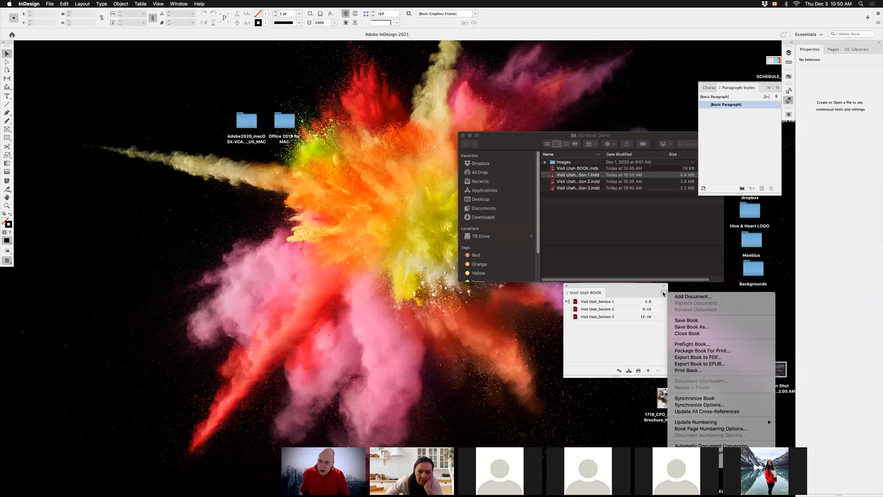
click(714, 358)
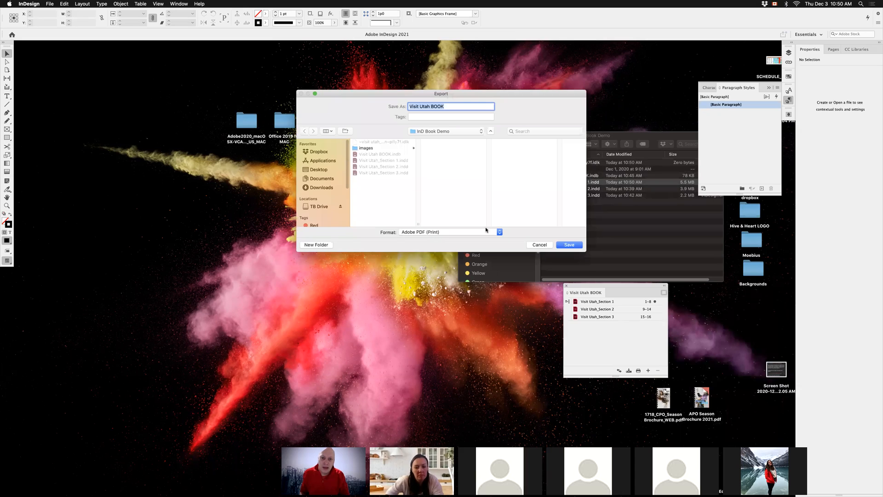
click(563, 245)
Step: Apply the CMYK-press preset, enable Create Acrobat Layers, and export the book PDF
click(383, 145)
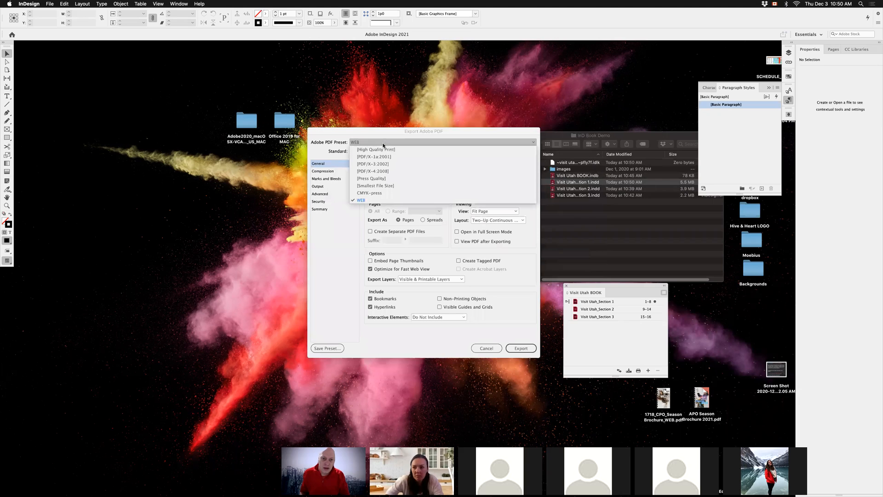
click(391, 193)
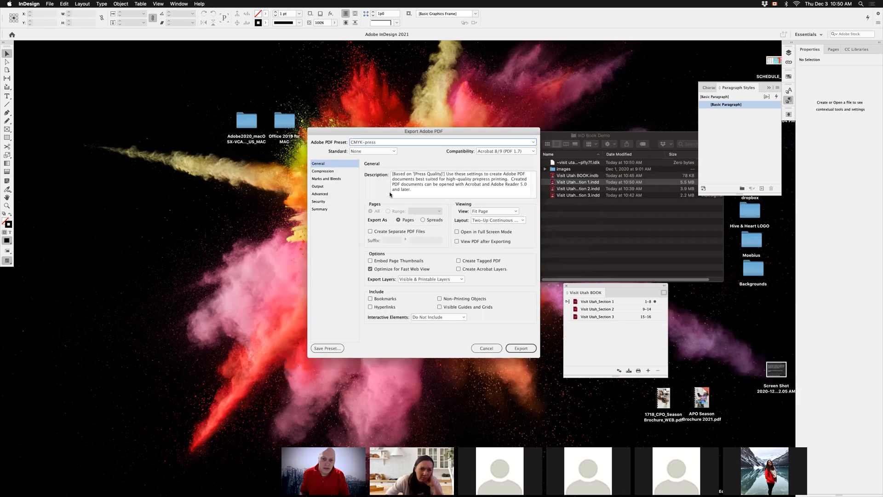
click(458, 270)
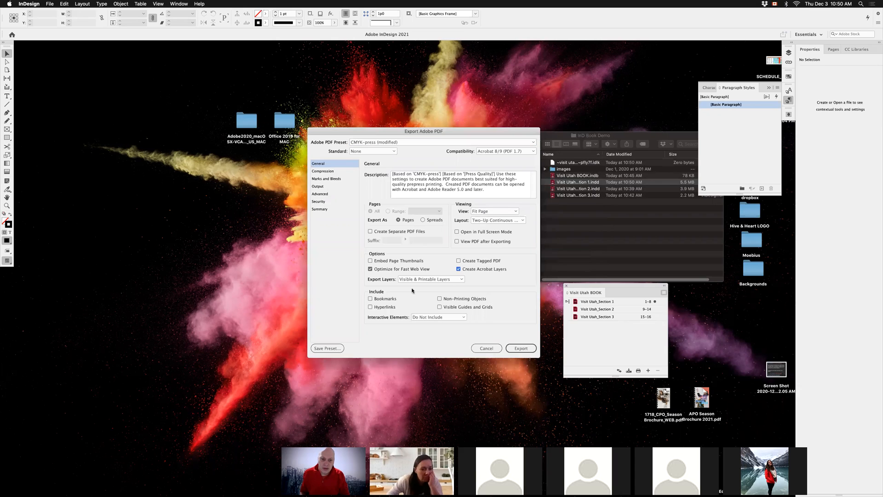
click(521, 348)
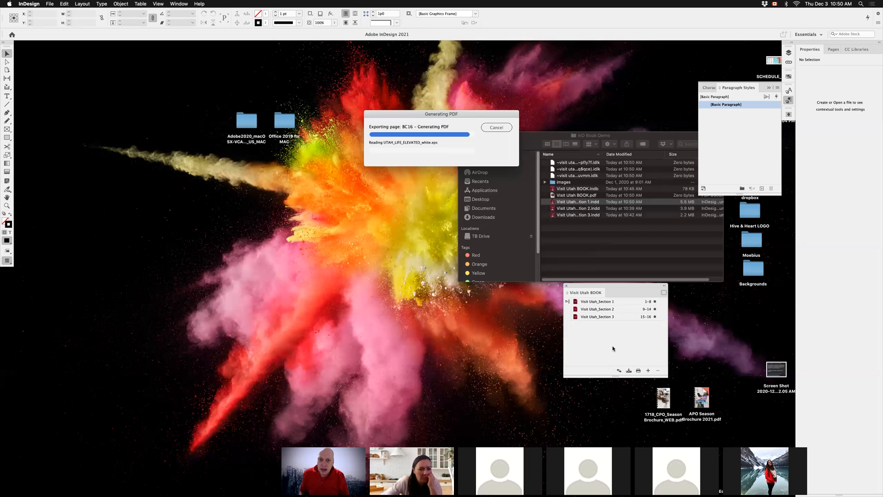
Step: Start a second PDF export of the book in Adobe PDF (Print) format, named Visit Utah BOOK-web
click(664, 293)
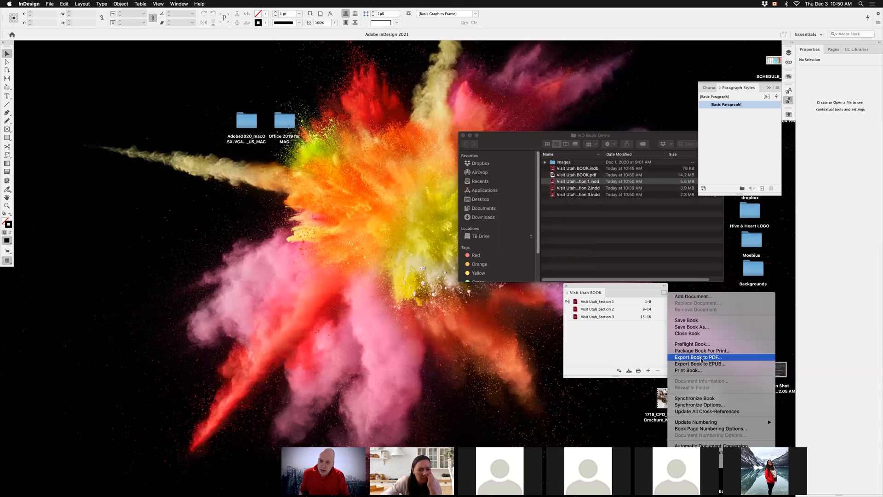
key(Return)
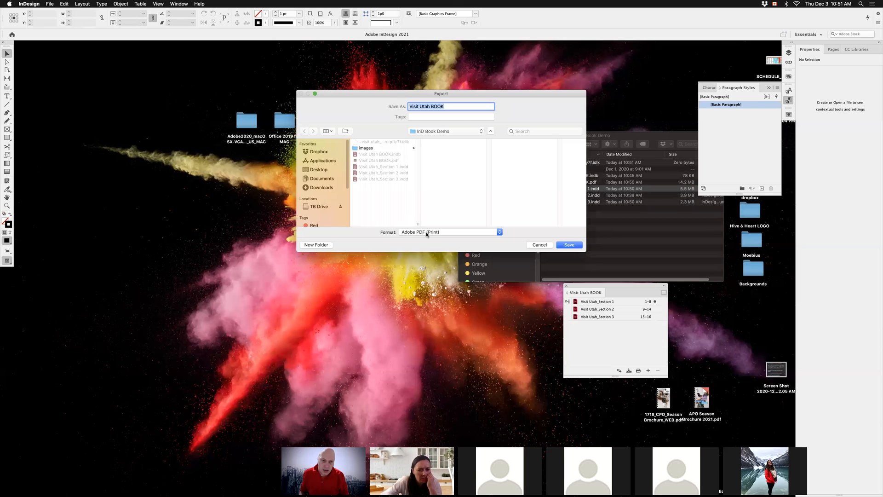
click(461, 232)
click(468, 232)
click(447, 106)
text(-web)
click(569, 245)
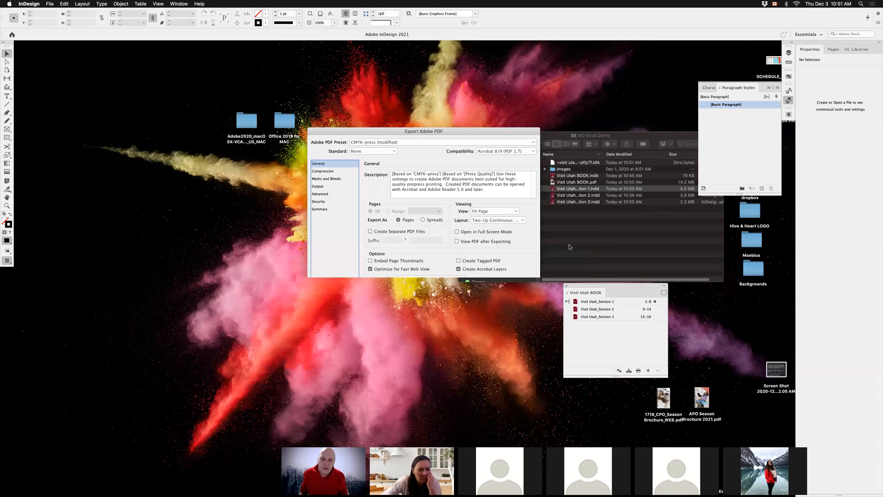
Step: Apply the WEB preset and export the PDF, continuing with the current color settings
click(383, 140)
click(370, 207)
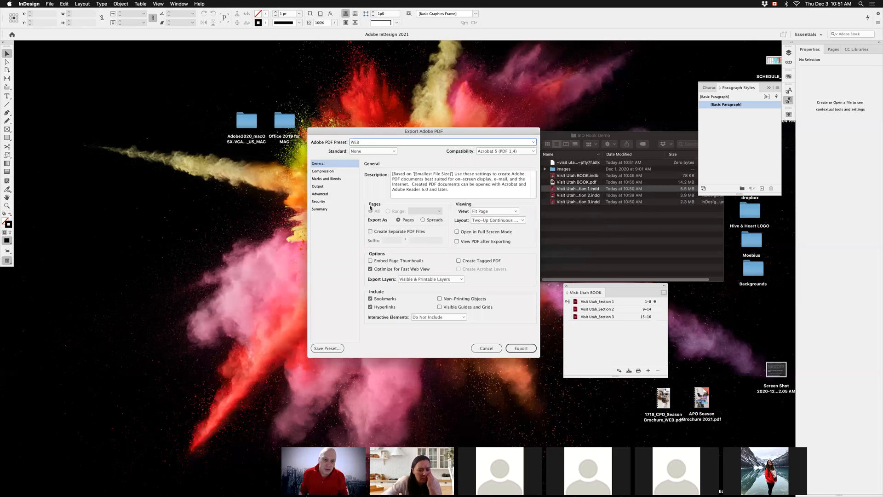
click(522, 348)
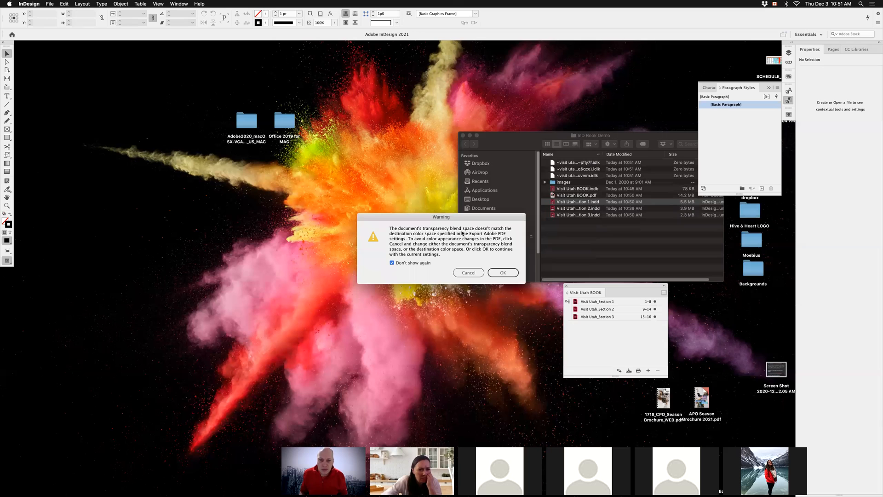
click(502, 273)
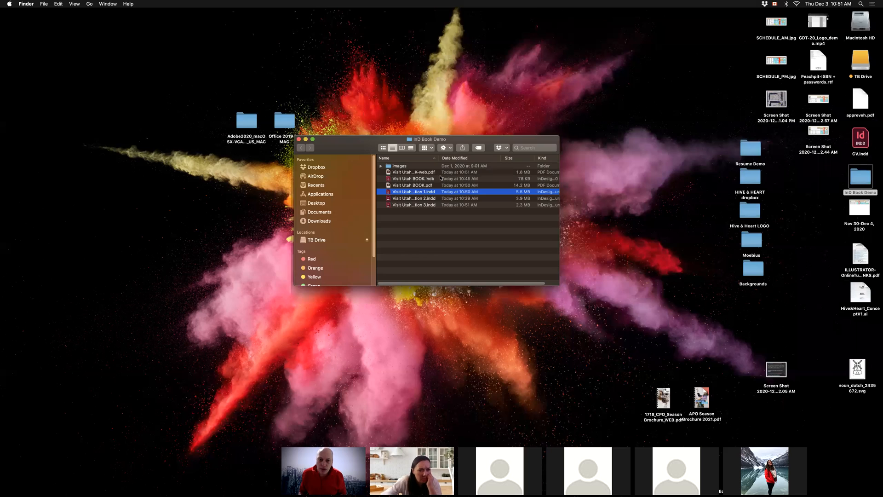
Step: Switch to Finder, enlarge the InD Book Demo folder window, and open Visit Utah BOOK-web.pdf in Acrobat
drag(560, 286, 572, 287)
click(510, 250)
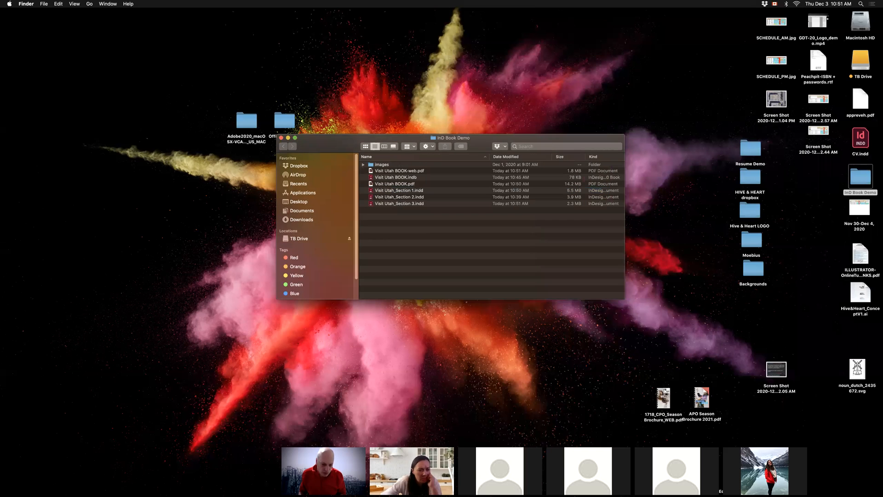
double_click(433, 170)
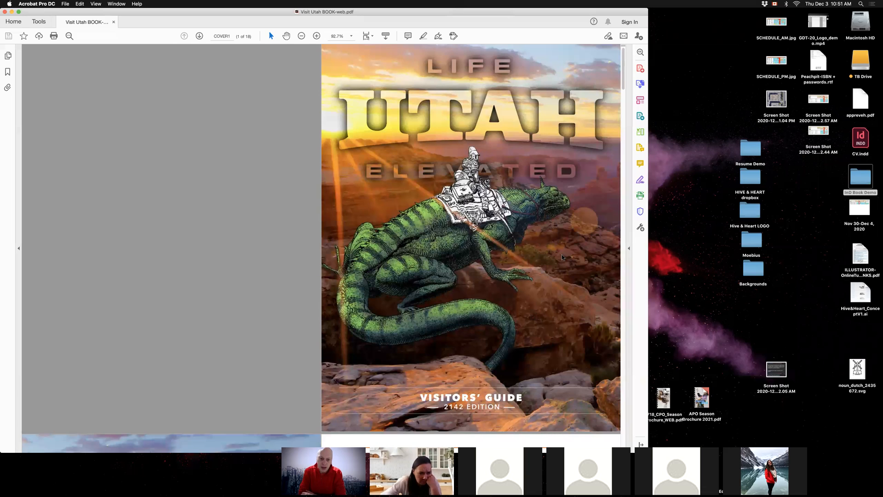
Step: Look through the web PDF's cover, table of contents and first inside pages to check the layout and image quality
scroll(497, 308, down, 1)
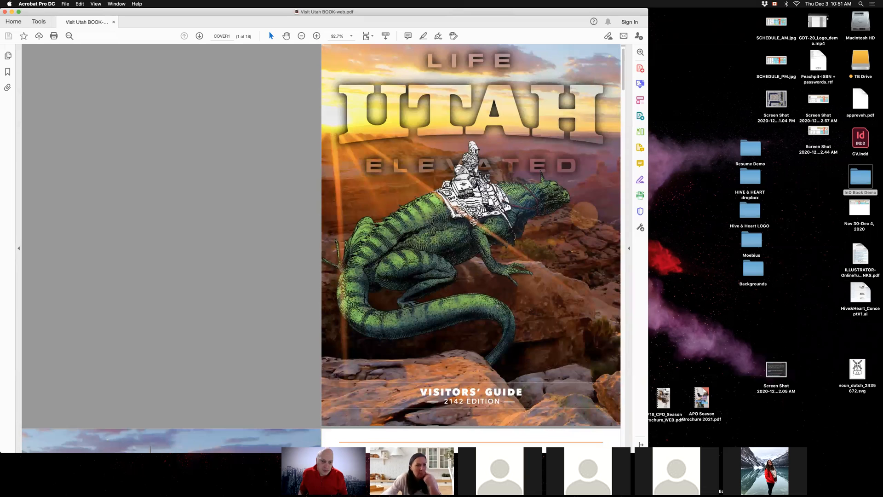
scroll(497, 308, down, 2)
scroll(498, 308, down, 2)
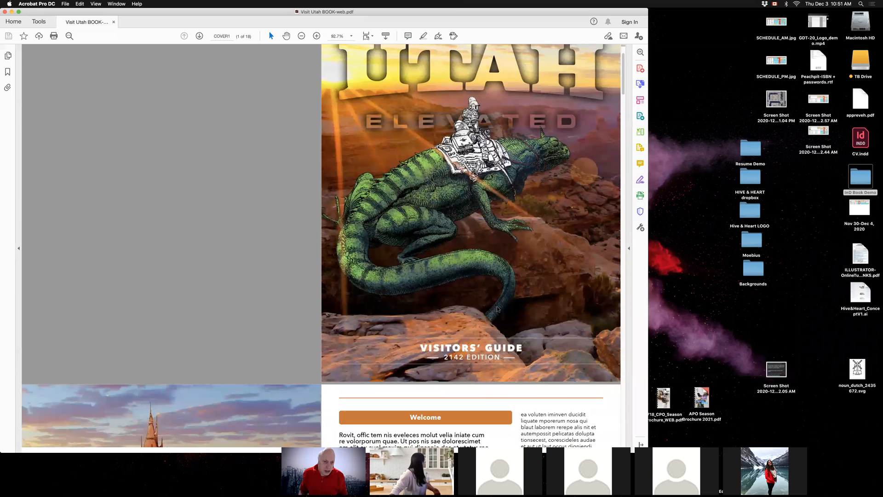
scroll(498, 309, down, 5)
scroll(498, 310, down, 4)
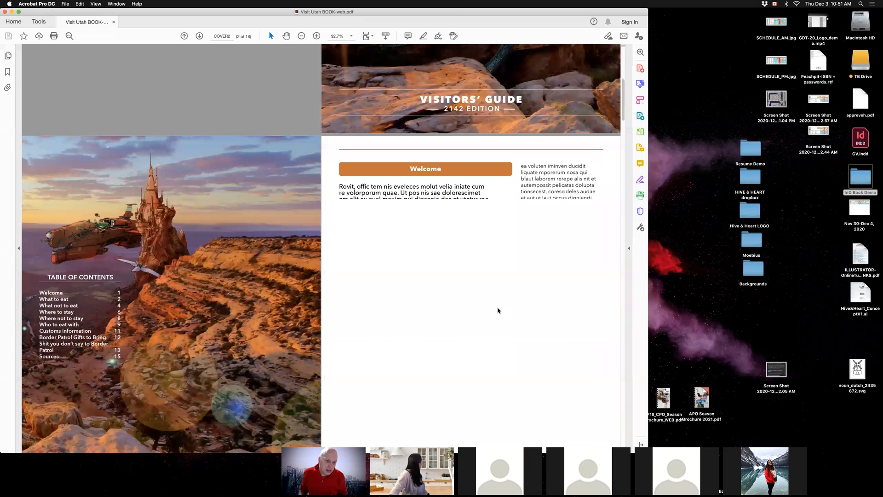
scroll(498, 308, down, 5)
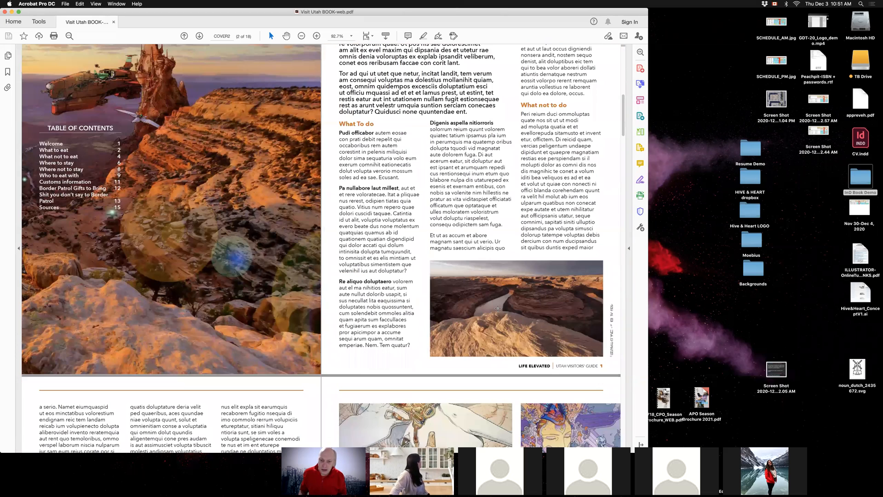
scroll(498, 308, down, 3)
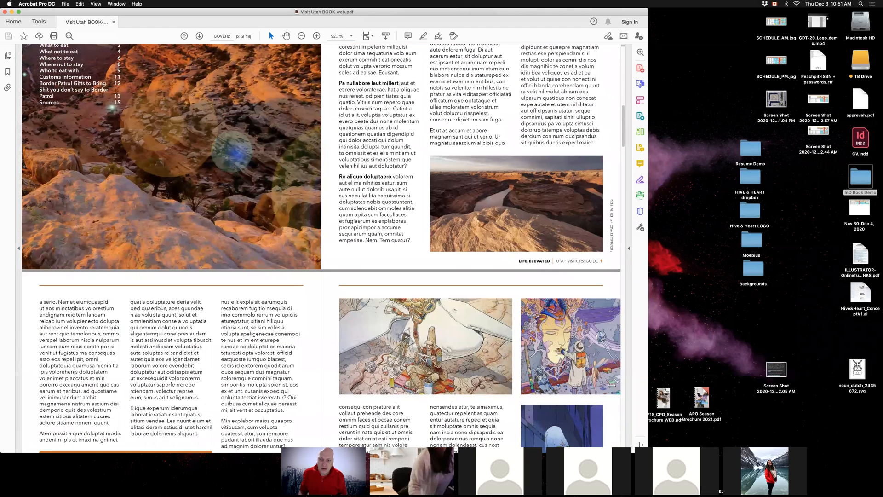
scroll(417, 263, up, 5)
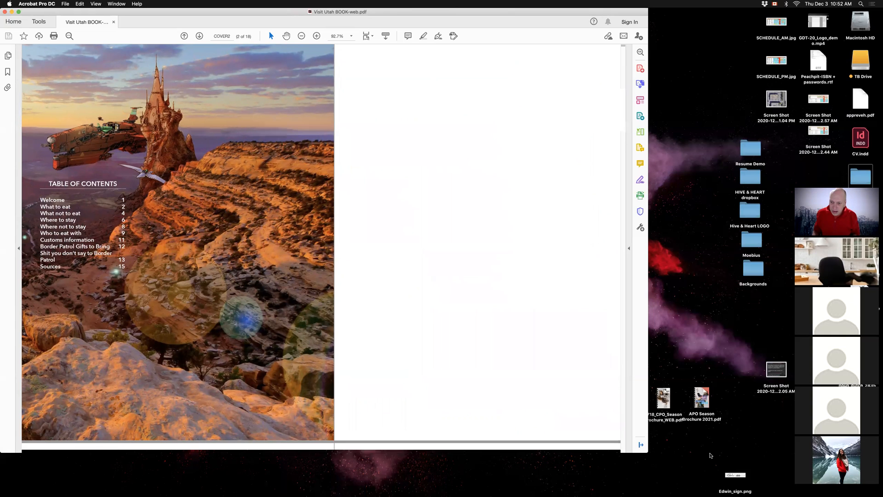
Step: Show the page thumbnails of the web PDF and switch the navigation view to its bookmarks
click(709, 455)
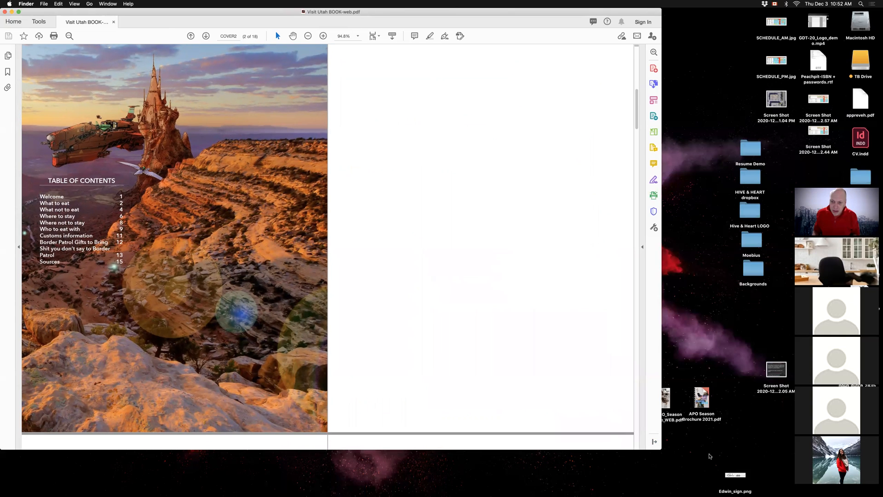
click(19, 247)
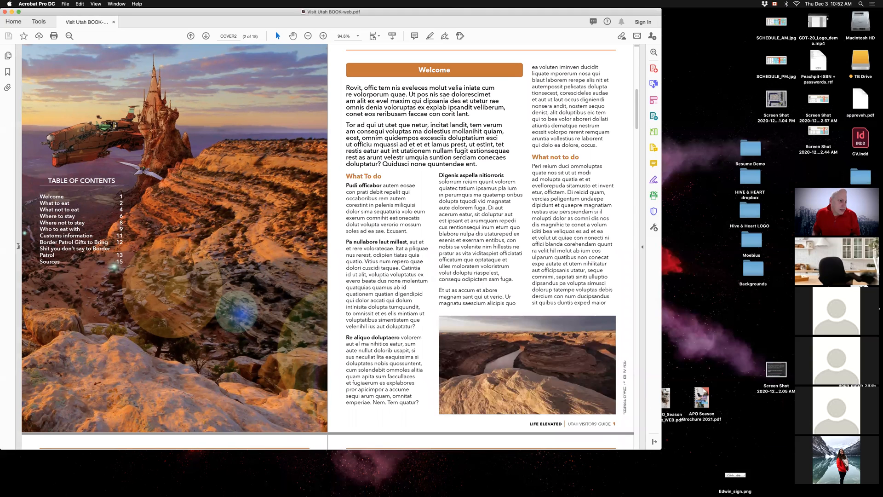
click(18, 247)
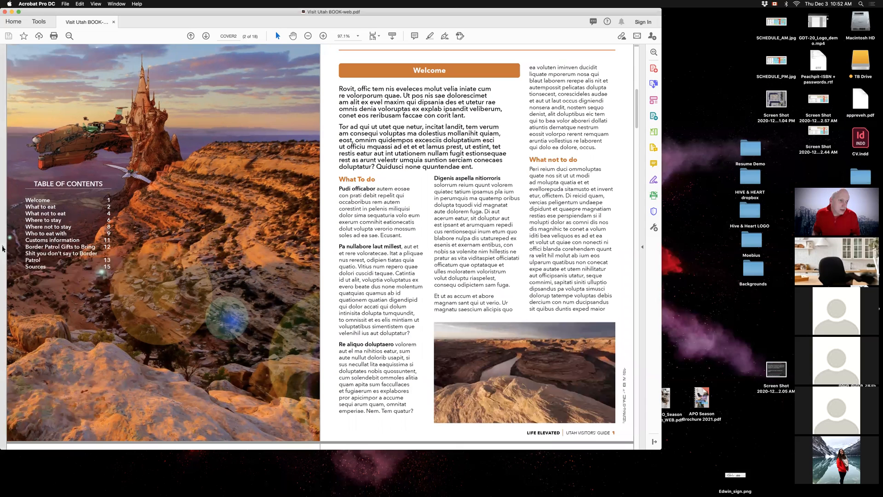
click(3, 99)
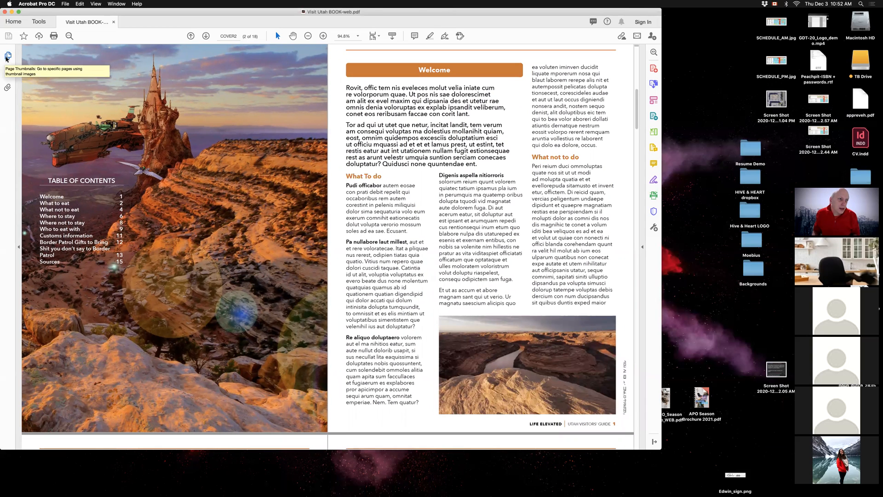
click(7, 57)
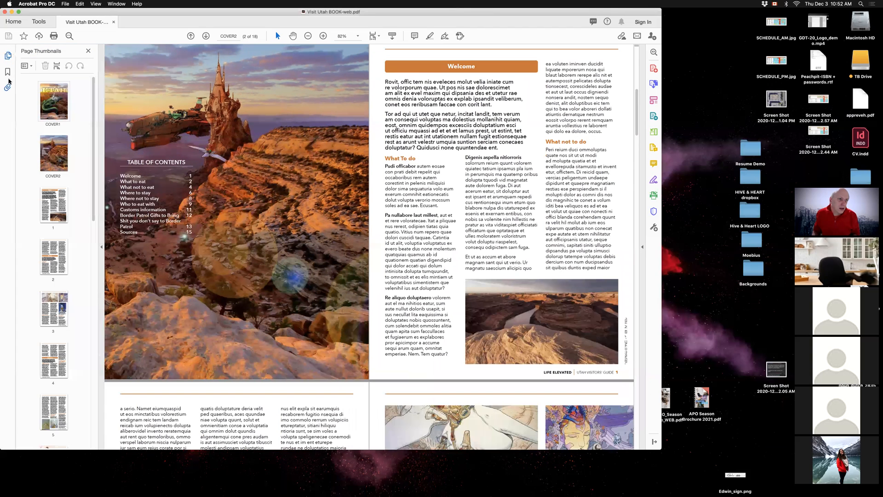
click(8, 72)
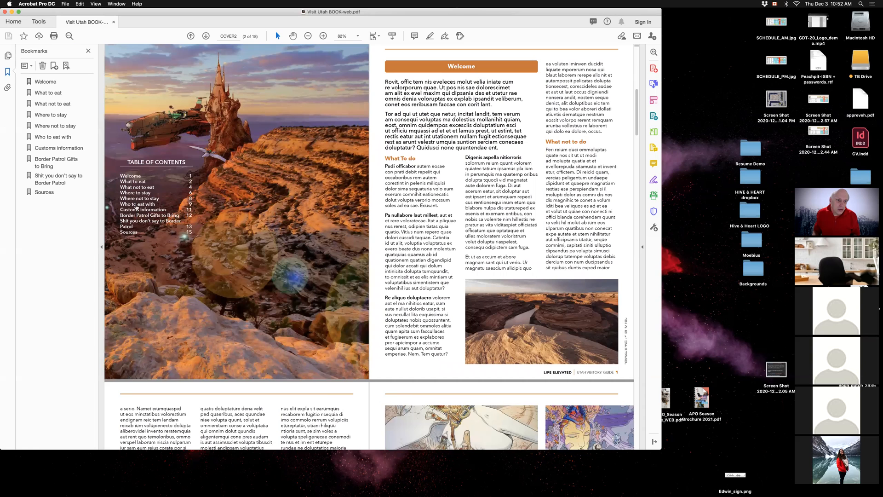
Step: Test the table of contents link Who to eat with and the bookmarks What to eat, Border Patrol, Sources and Welcome
click(137, 207)
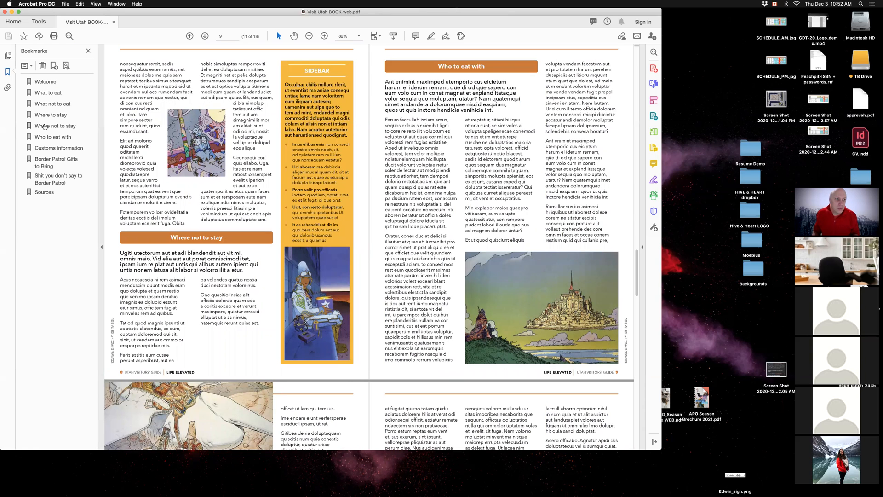
click(45, 93)
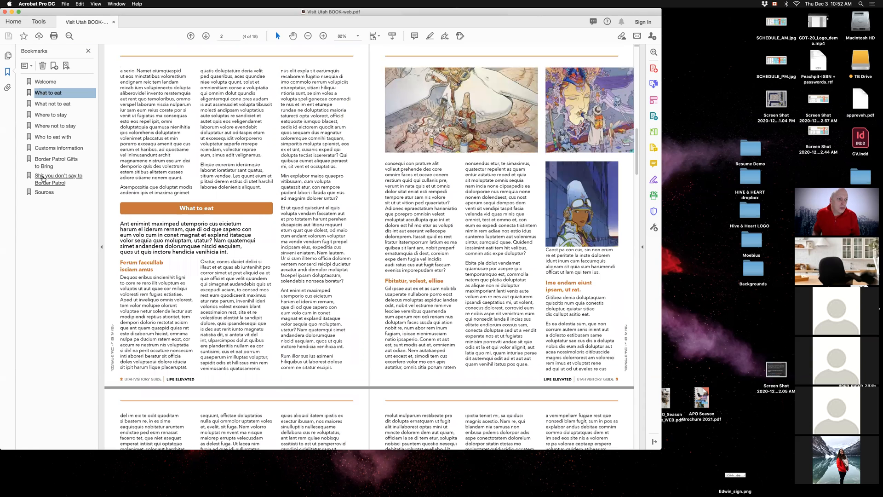
click(42, 178)
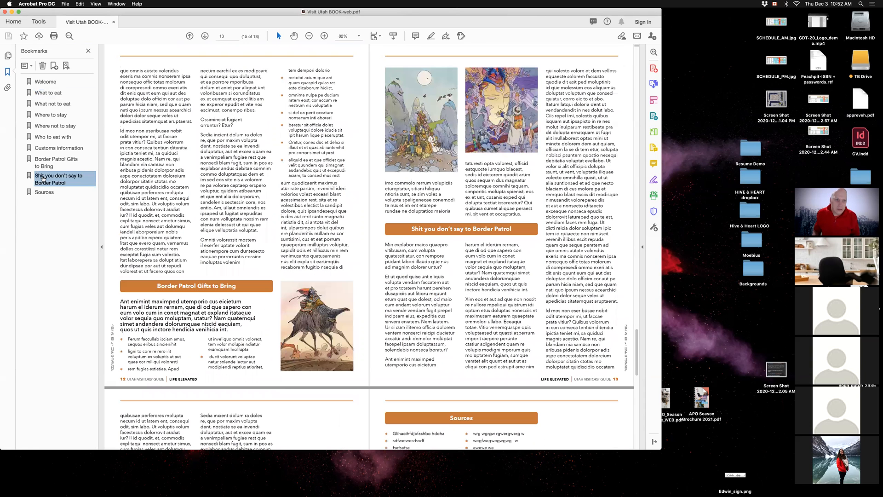
click(42, 193)
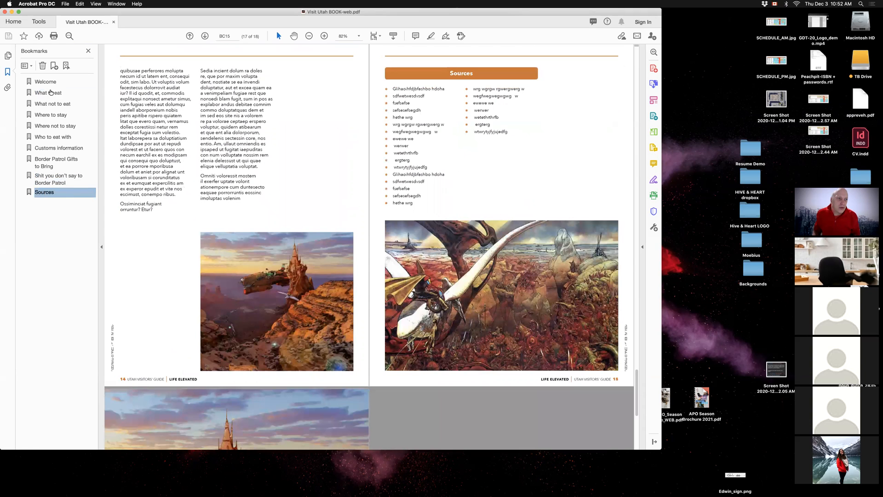
click(48, 85)
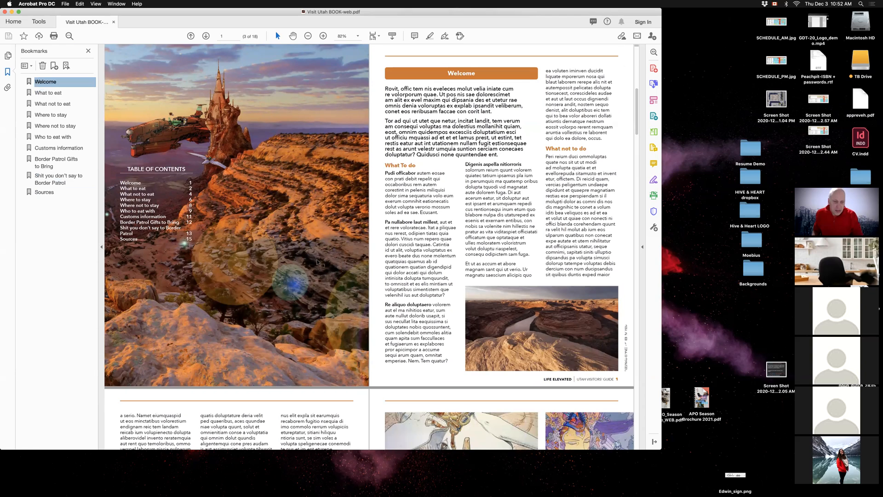
Step: Switch to Finder and open the print file Visit Utah BOOK.pdf from the InD Book Demo folder in Acrobat
key(super+Tab)
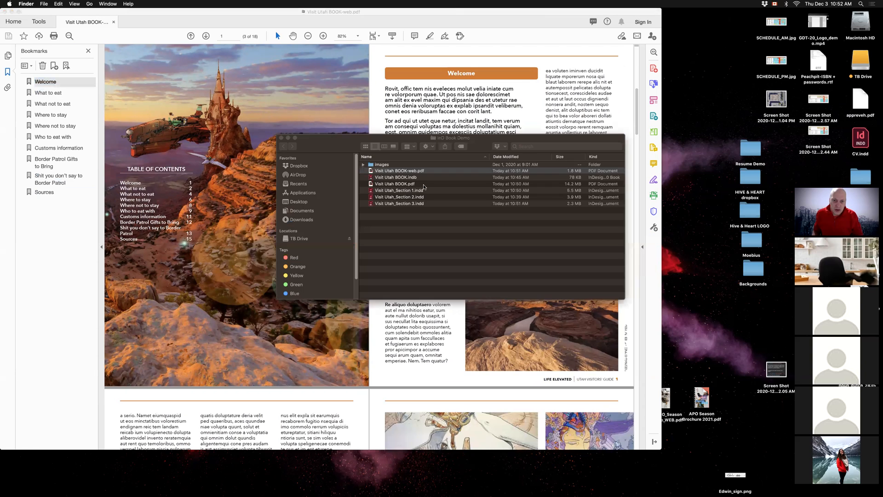
click(430, 185)
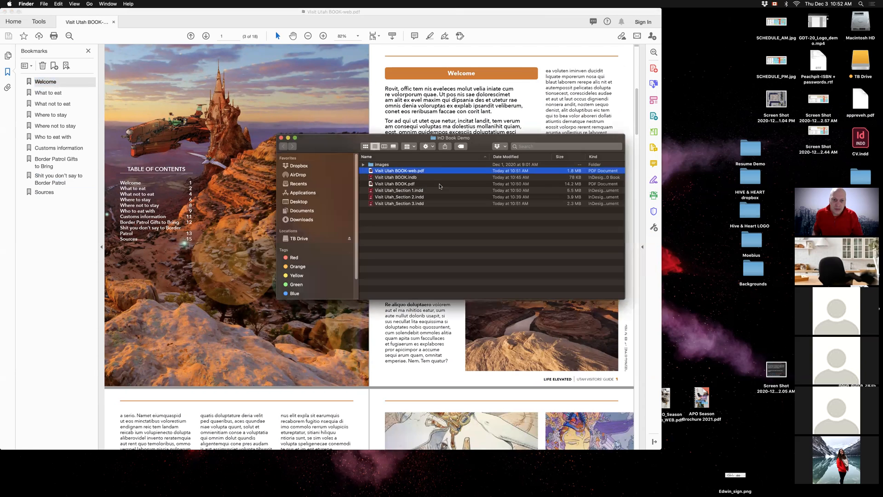
double_click(436, 185)
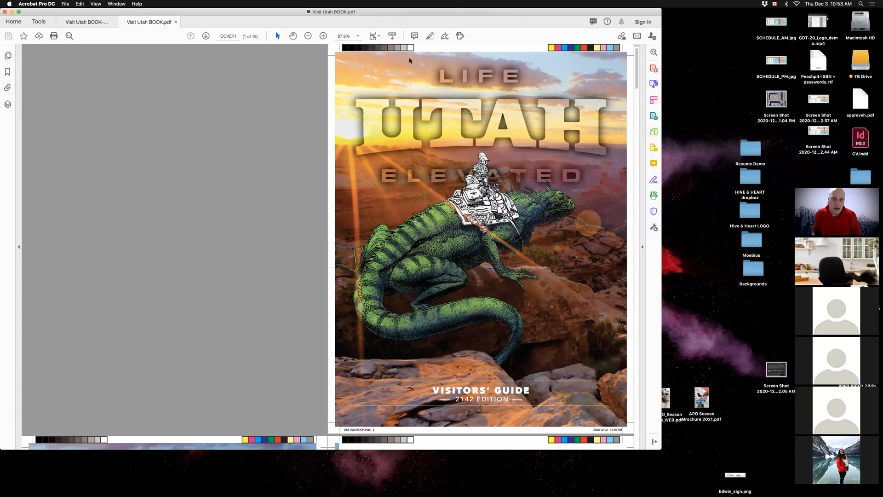
Step: Examine the print PDF's cover up close, checking the crop marks, colour bars, bleed and page information line
drag(443, 111, 287, 14)
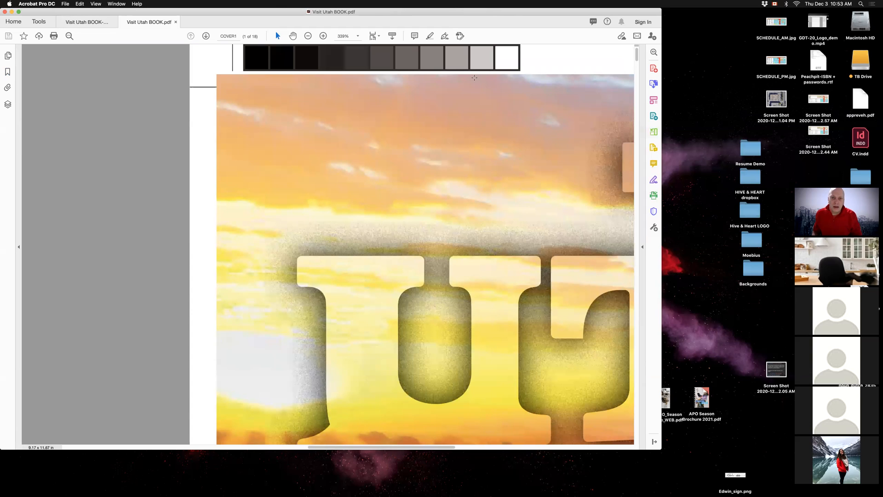
key(super+0)
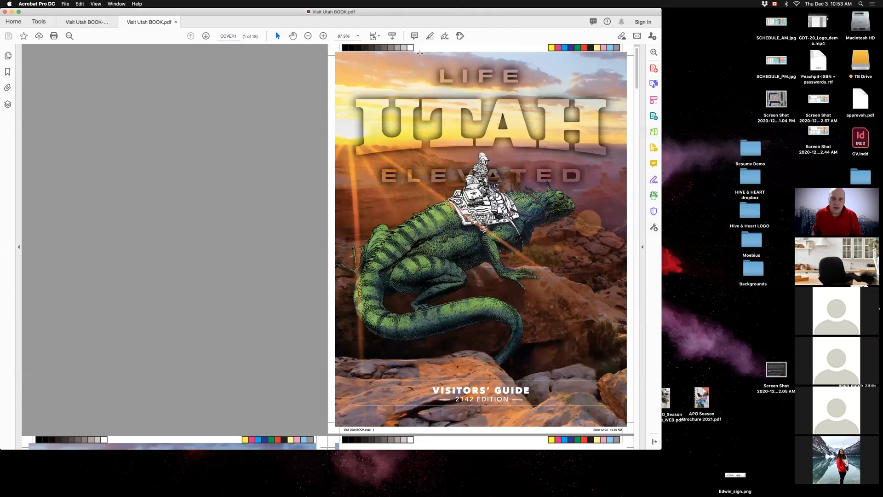
click(632, 68)
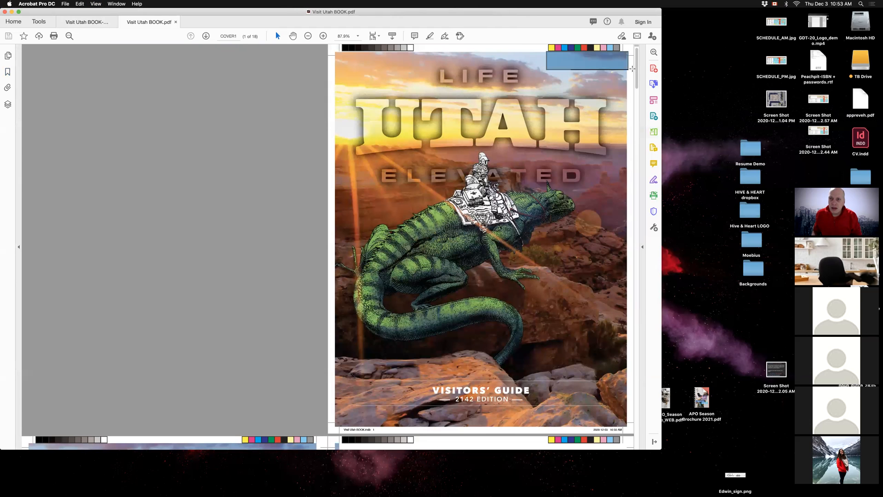
click(434, 362)
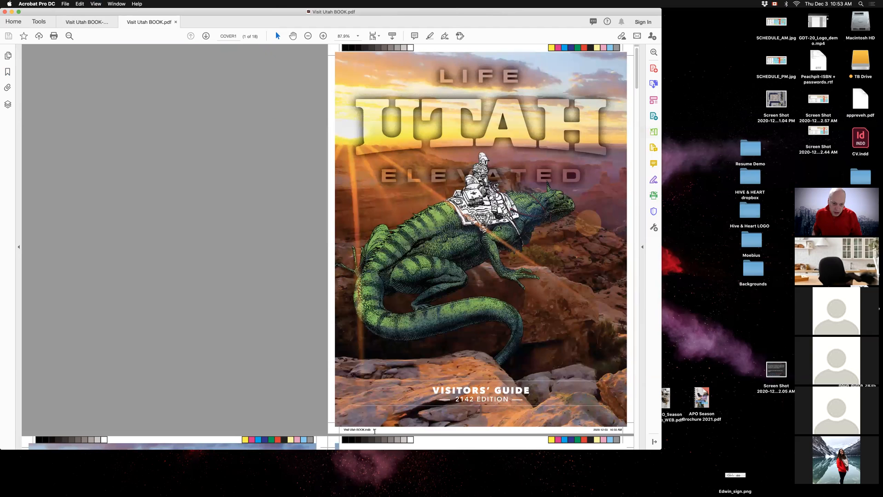
drag(375, 431, 341, 427)
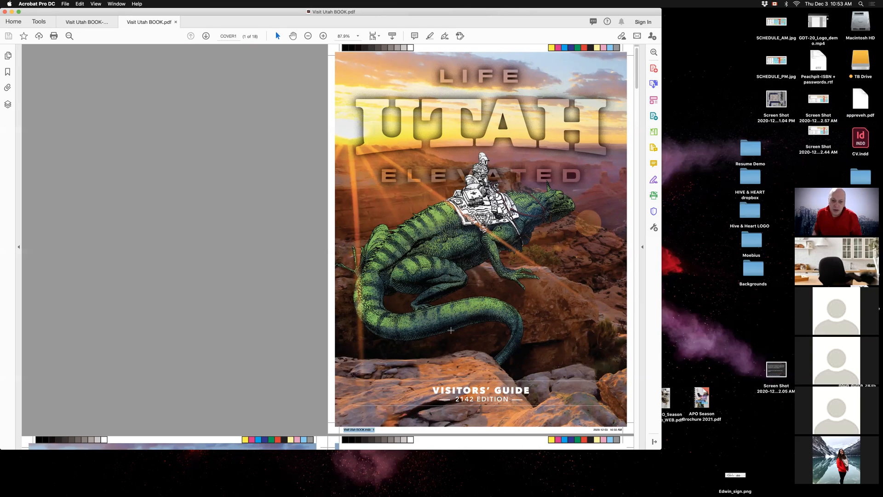
click(471, 325)
click(474, 322)
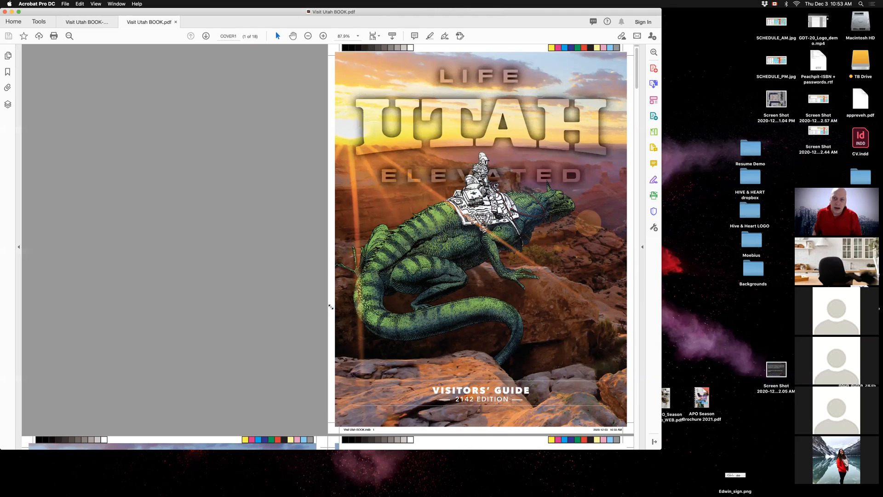
Step: Examine the print PDF's table of contents and Welcome spread, checking the bleed and printer's marks around both pages
scroll(330, 309, down, 3)
scroll(331, 310, down, 5)
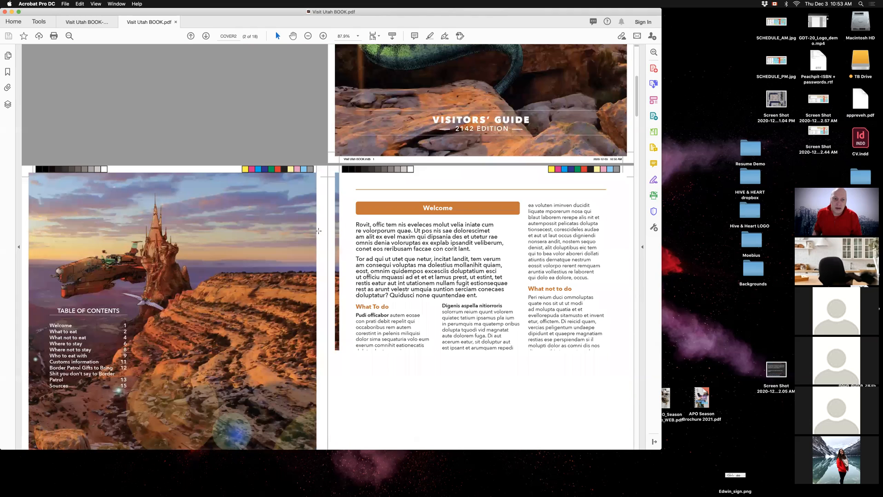
scroll(317, 171, down, 2)
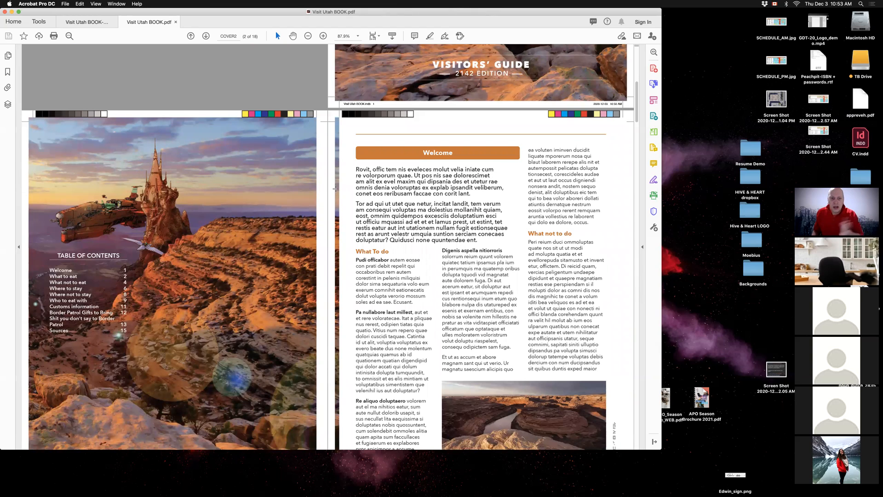
scroll(372, 204, down, 2)
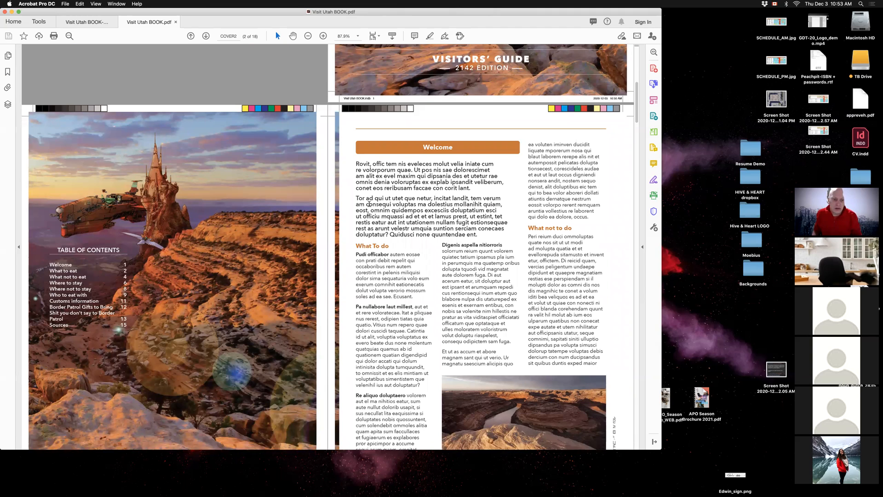
scroll(369, 204, down, 2)
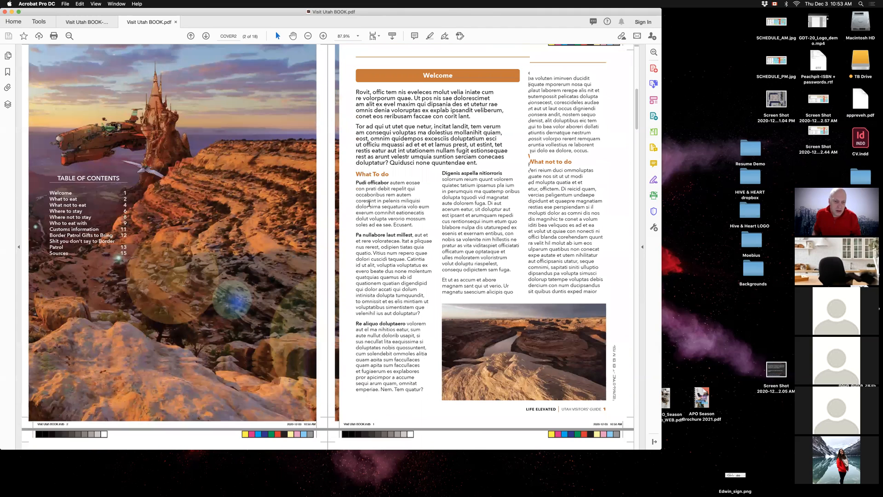
scroll(370, 204, down, 2)
scroll(369, 204, down, 2)
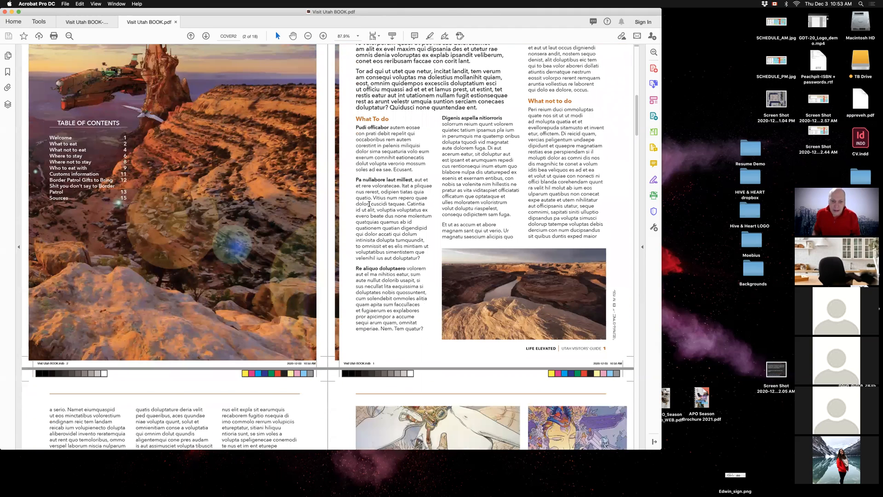
Step: Look through the remaining spreads of the print PDF to the back cover and return to the Sources page
scroll(369, 203, down, 10)
scroll(370, 204, down, 5)
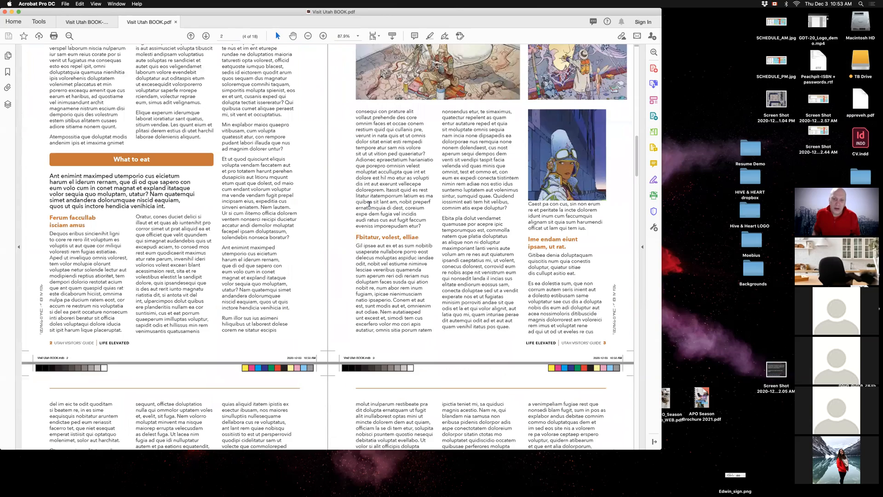
scroll(370, 203, down, 5)
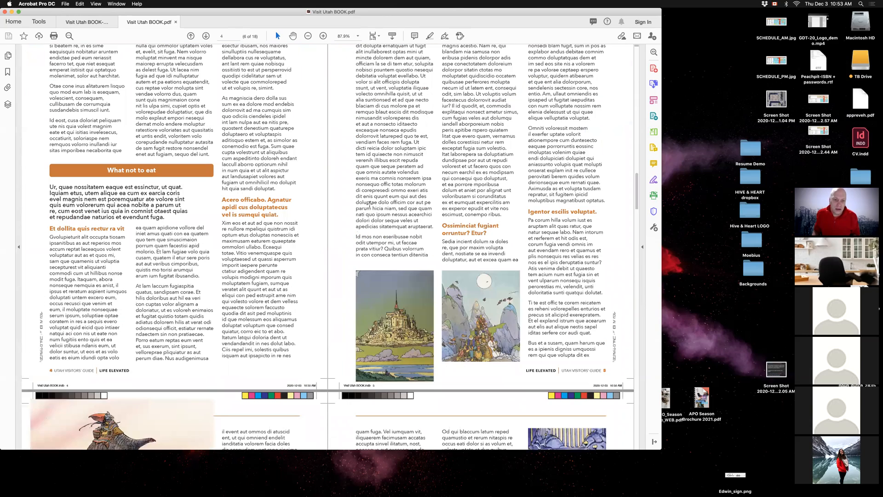
scroll(315, 274, down, 3)
scroll(398, 289, down, 9)
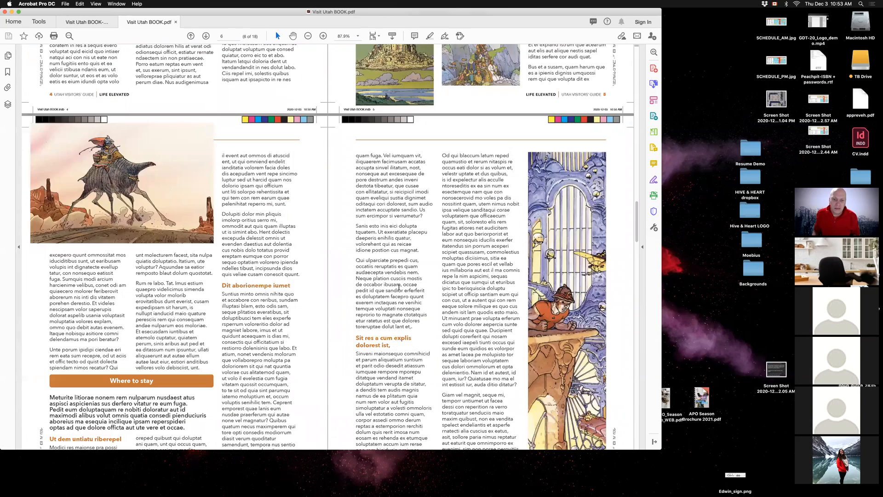
click(636, 245)
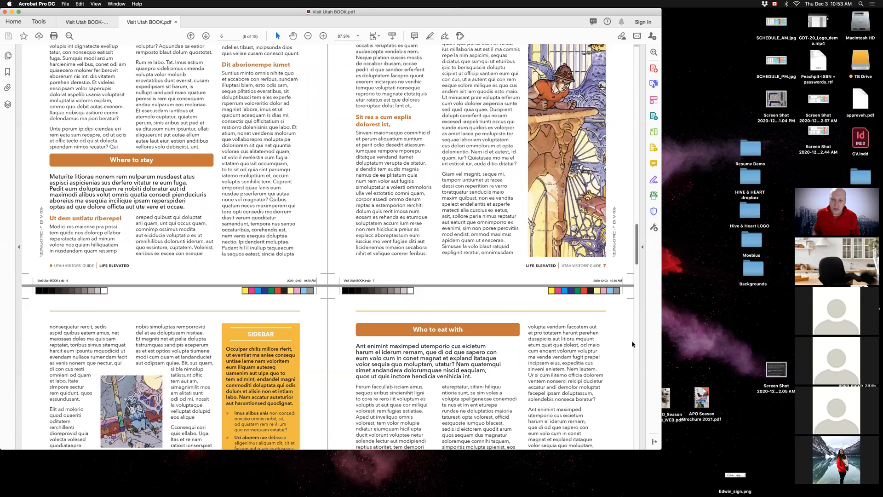
click(630, 366)
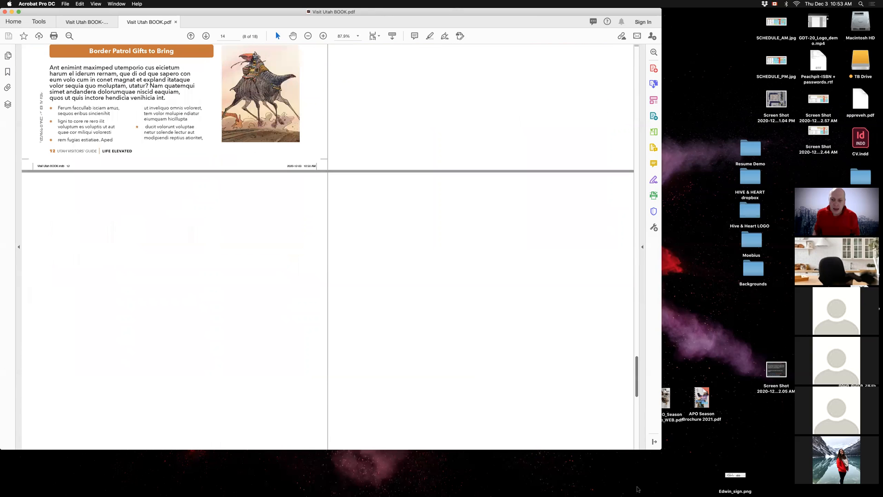
scroll(497, 405, down, 10)
scroll(429, 310, up, 1)
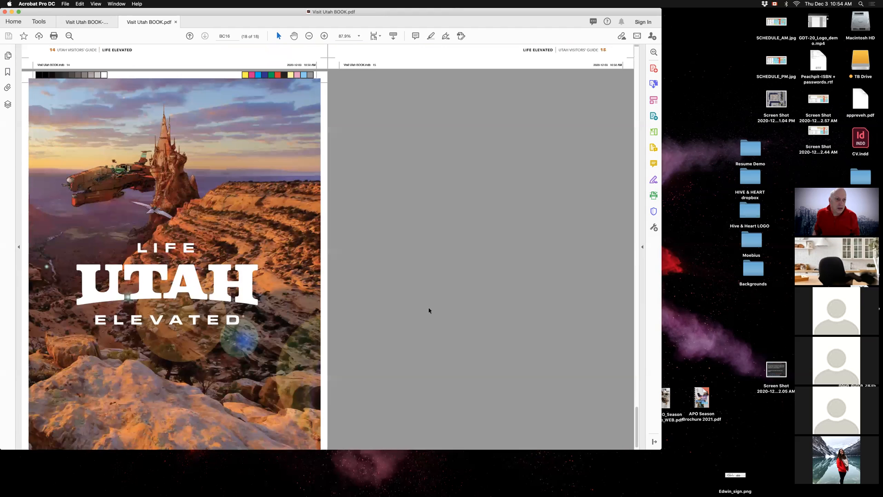
scroll(429, 311, up, 3)
scroll(429, 311, up, 6)
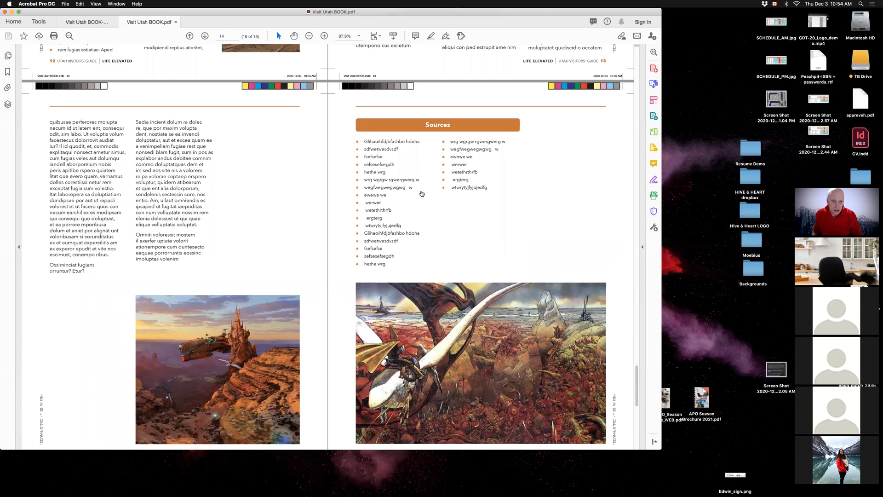
Step: Switch to Finder to compare the file sizes of the web and print PDFs, and move the video call thumbnails off the desktop icons
key(super+Tab)
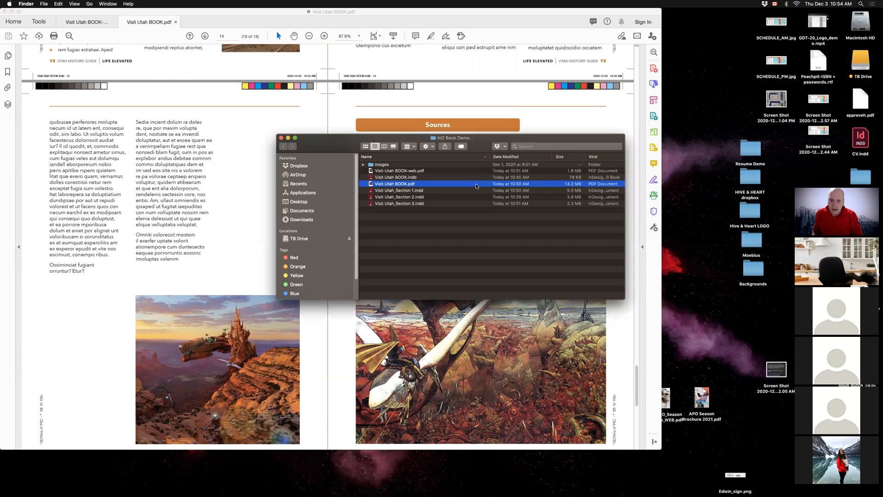
click(421, 171)
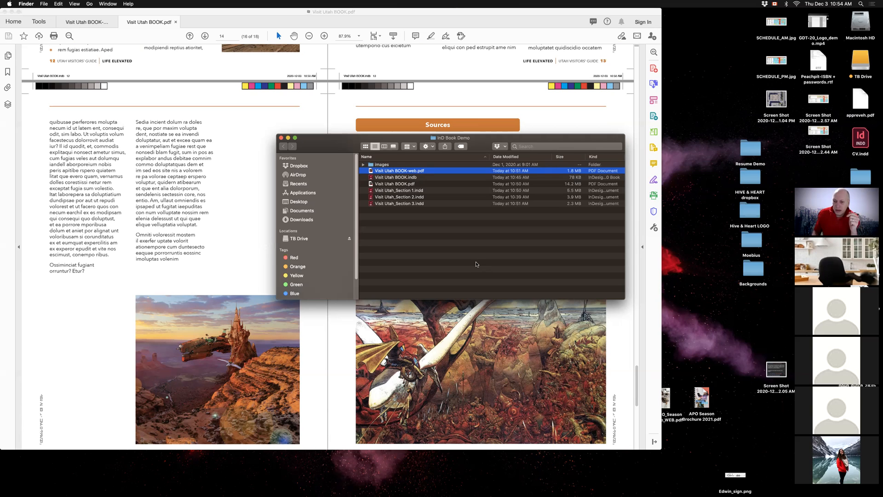
click(465, 240)
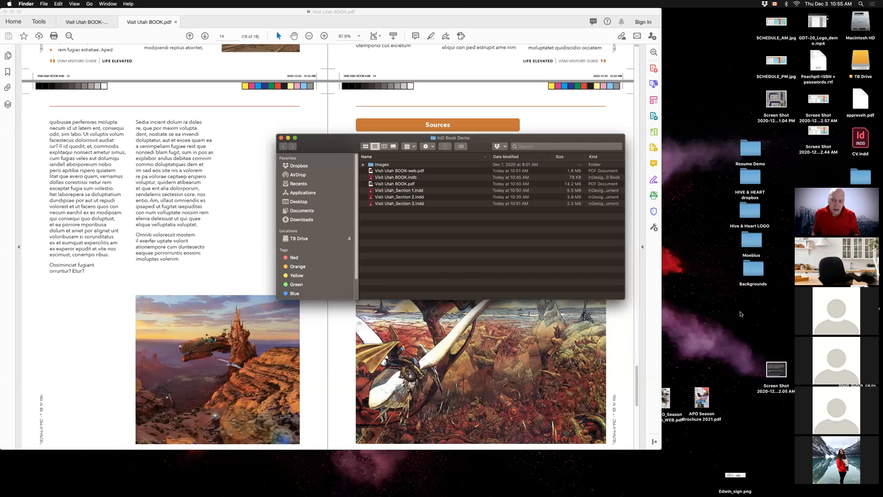
drag(824, 182, 814, 180)
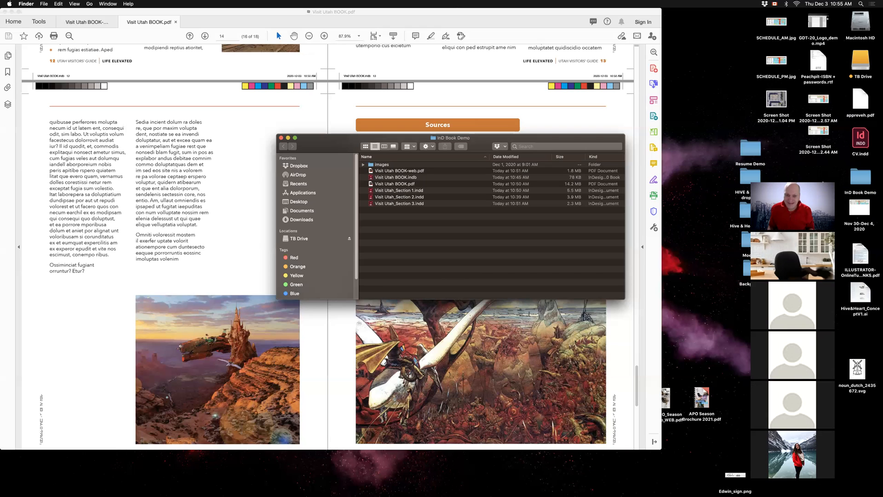